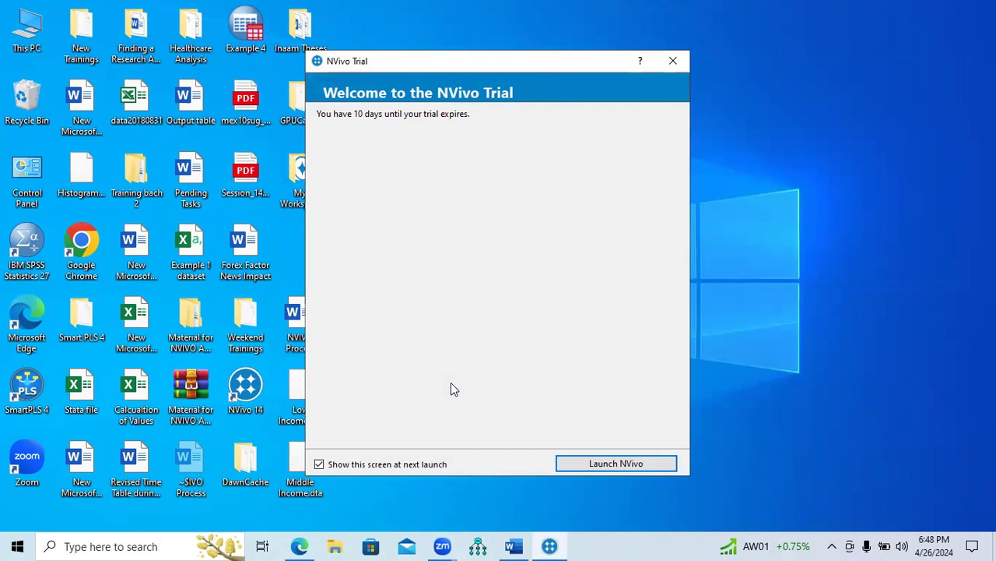
# - Launch NVivo from the trial welcome screen and switch to the NVIVO Process document in Word
pyautogui.click(597, 462)
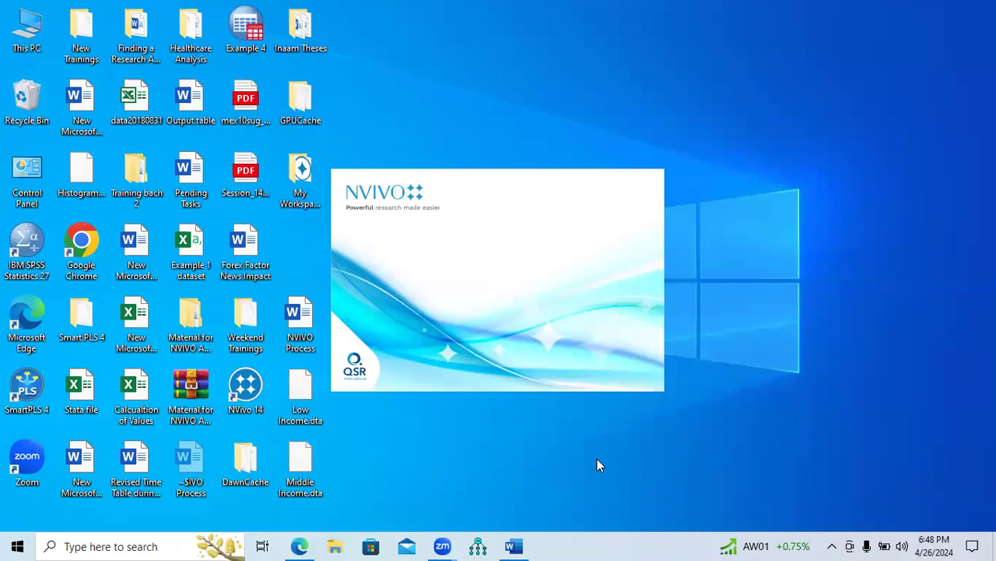
pyautogui.click(514, 545)
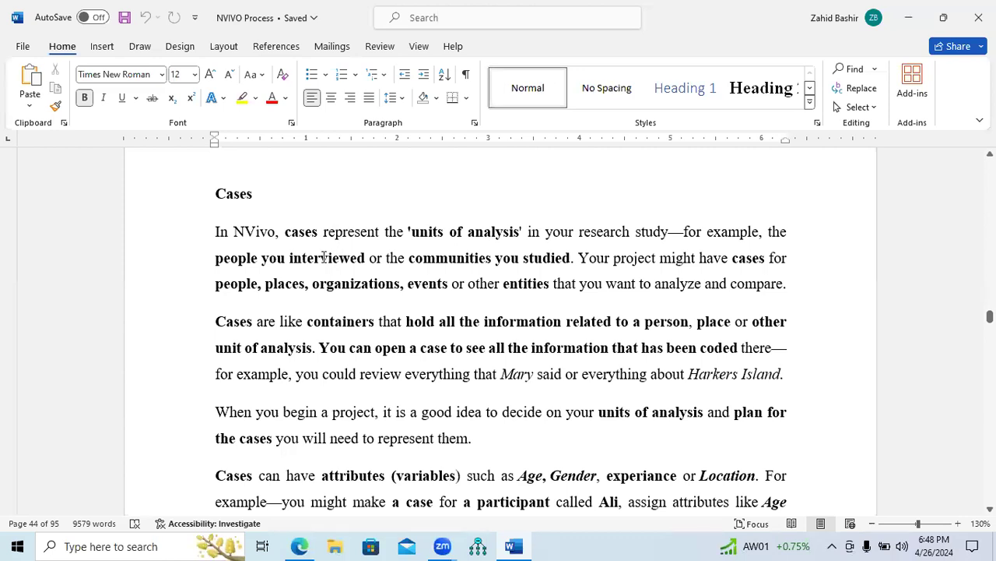
# - Examine the opening paragraph under the Cases heading on units of analysis, people interviewed and communities studied
pyautogui.moveTo(214, 193); pyautogui.dragTo(257, 200)
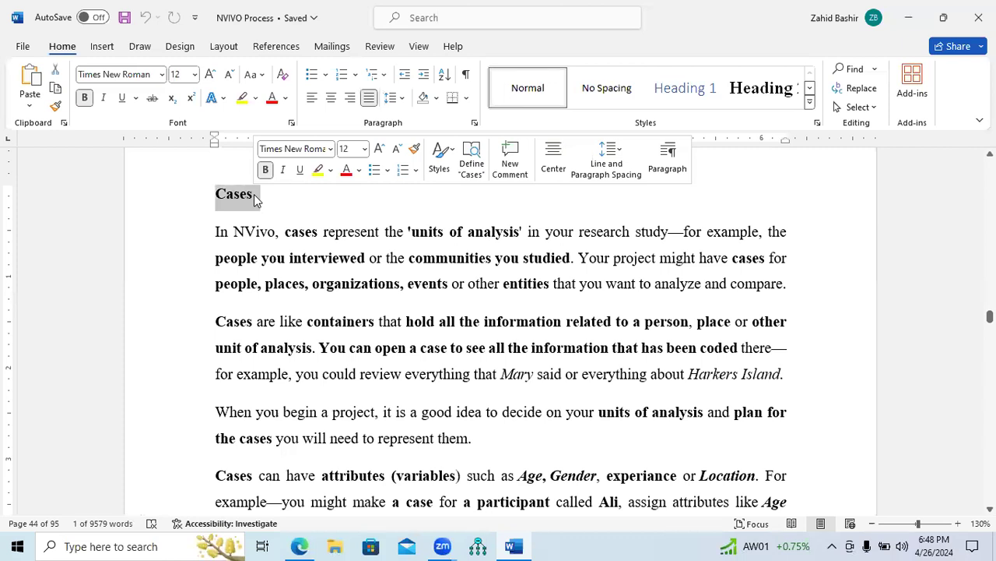
pyautogui.moveTo(215, 231); pyautogui.dragTo(508, 241)
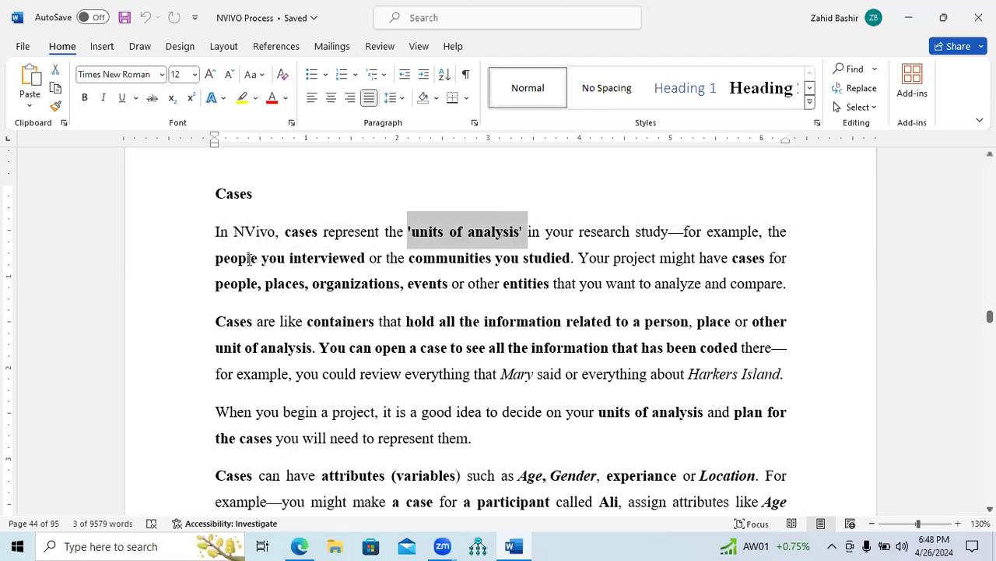
pyautogui.moveTo(217, 258); pyautogui.dragTo(343, 265)
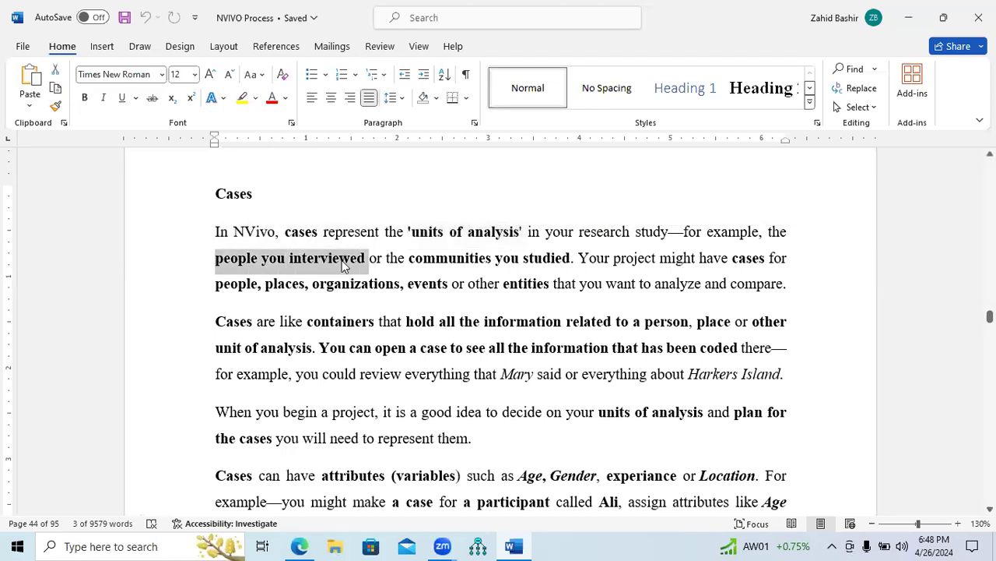
pyautogui.moveTo(409, 259); pyautogui.dragTo(566, 261)
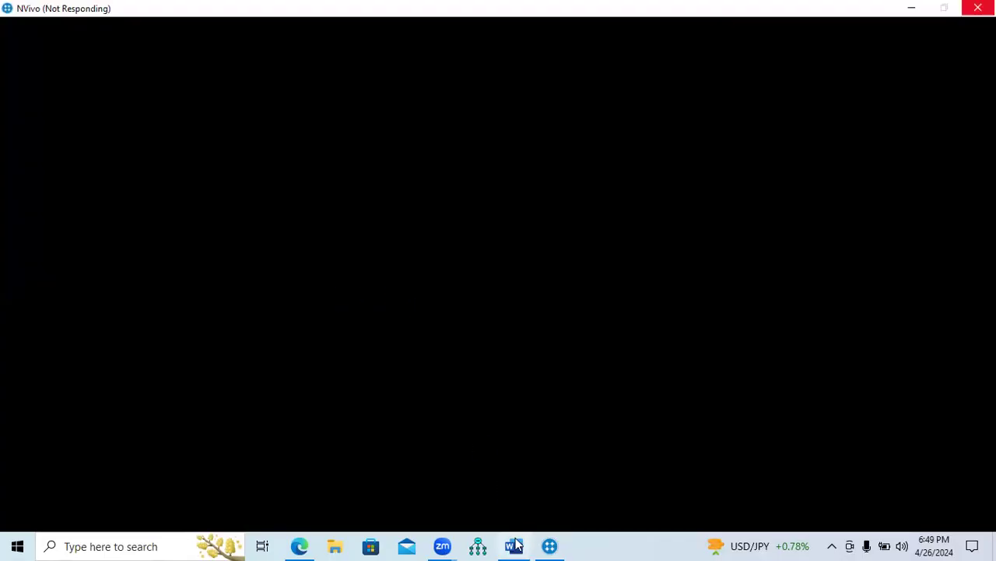
pyautogui.click(514, 546)
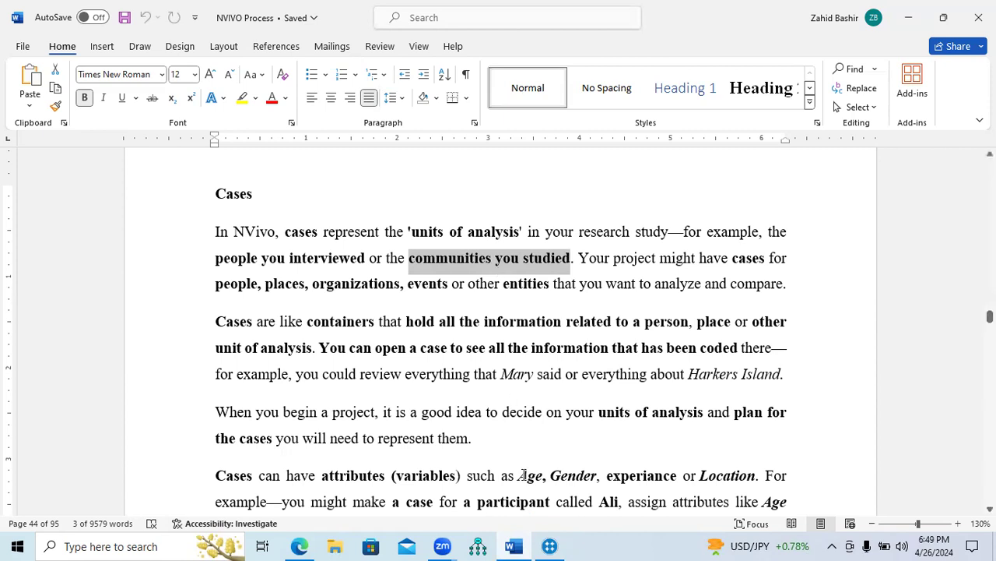
# - Open the recent project My first project in NVivo and return to the NVIVO Process document in Word
pyautogui.click(551, 546)
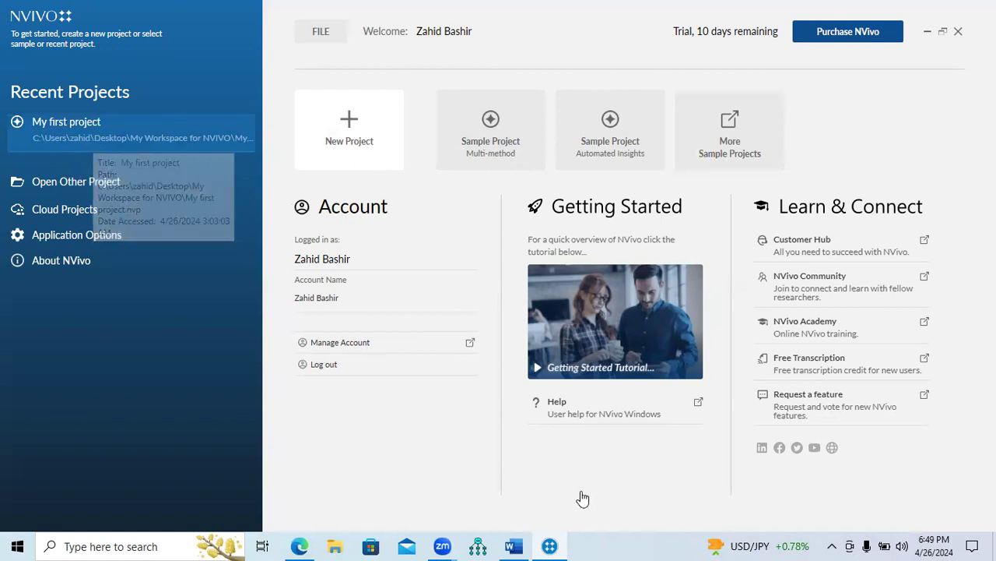
pyautogui.click(513, 546)
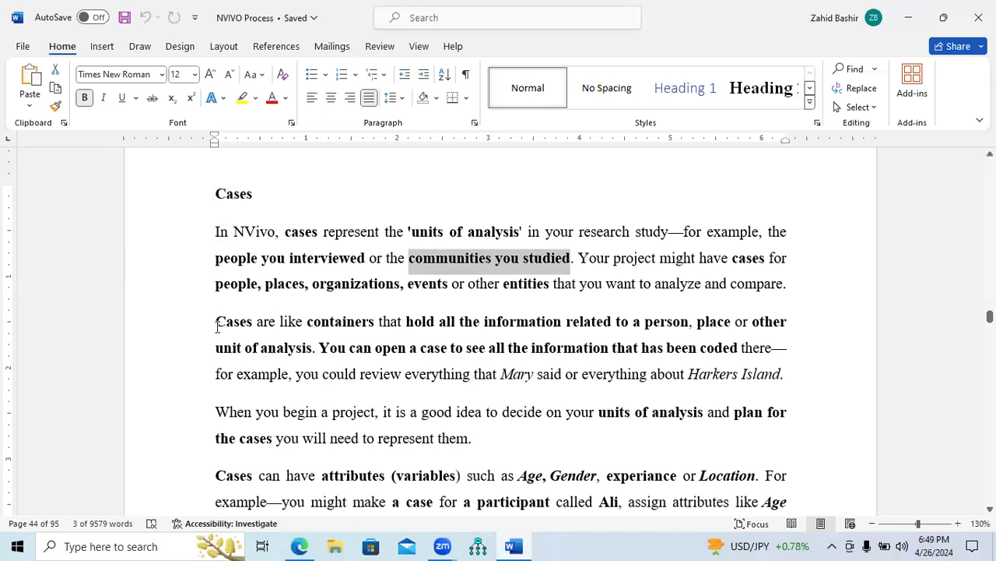
# - Read the paragraphs describing cases as containers of information and advising to plan the cases and units of analysis
pyautogui.moveTo(232, 325); pyautogui.dragTo(759, 359)
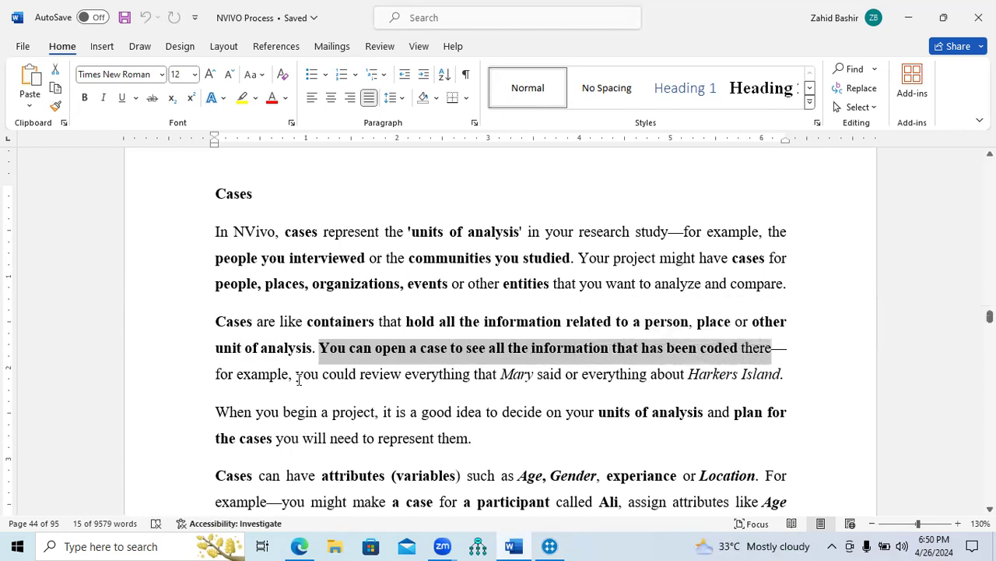
pyautogui.moveTo(296, 376); pyautogui.dragTo(779, 395)
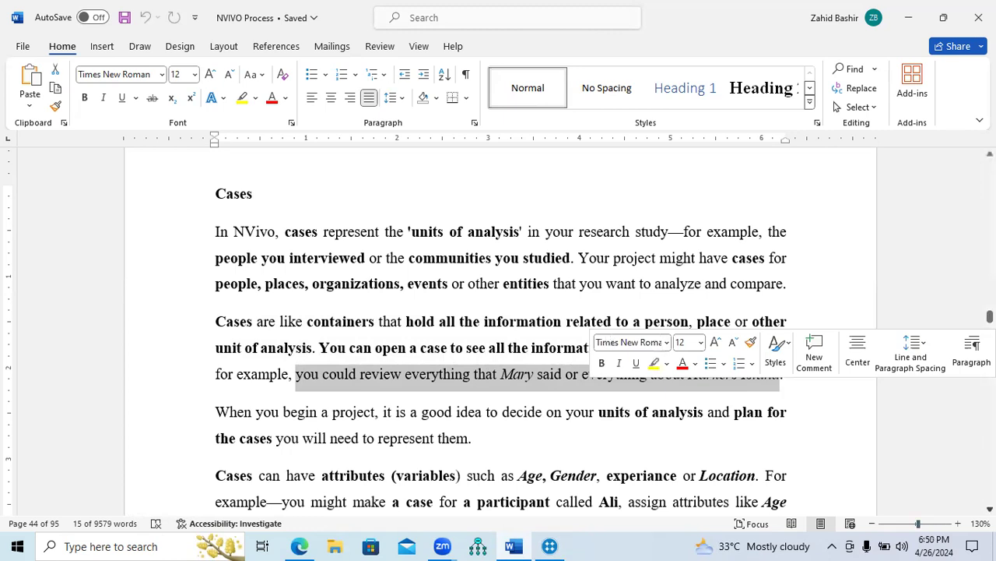
pyautogui.scroll(-3, 498, 327)
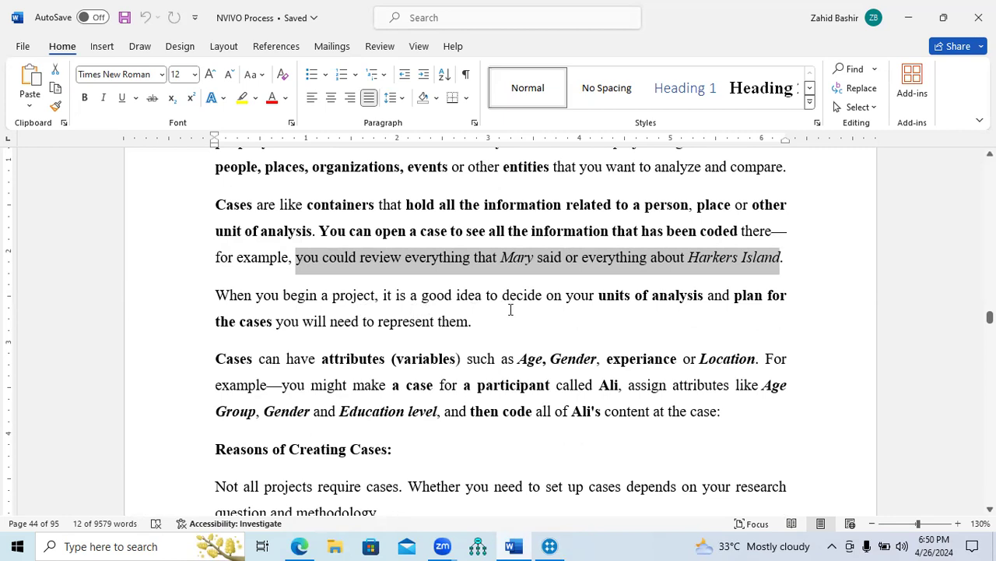
pyautogui.moveTo(600, 299); pyautogui.dragTo(375, 325)
pyautogui.moveTo(441, 328); pyautogui.dragTo(474, 328)
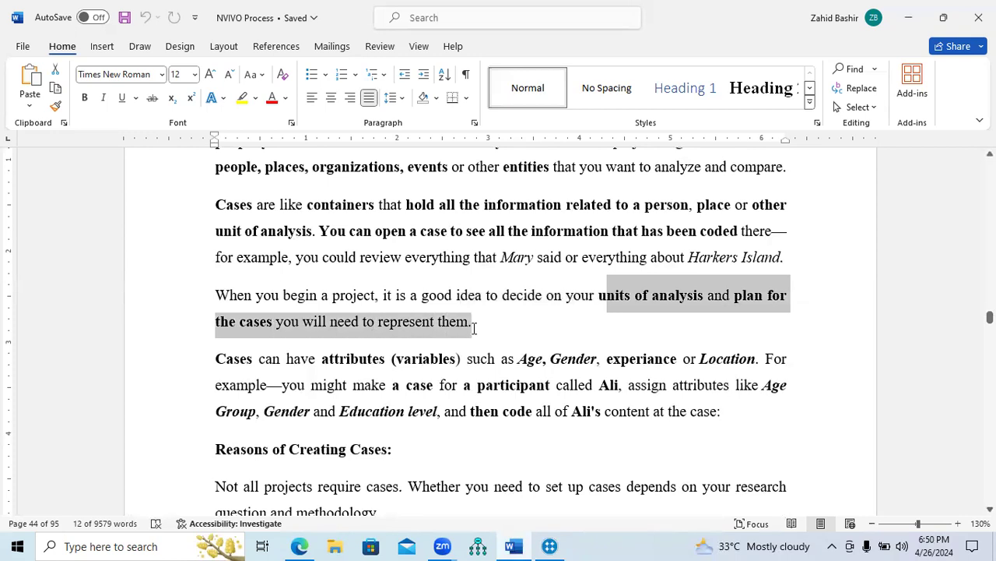
# - Examine the paragraph on case attributes such as Age, Gender and Location, including its example of a participant's case, at 160% zoom
pyautogui.moveTo(213, 360); pyautogui.dragTo(755, 360)
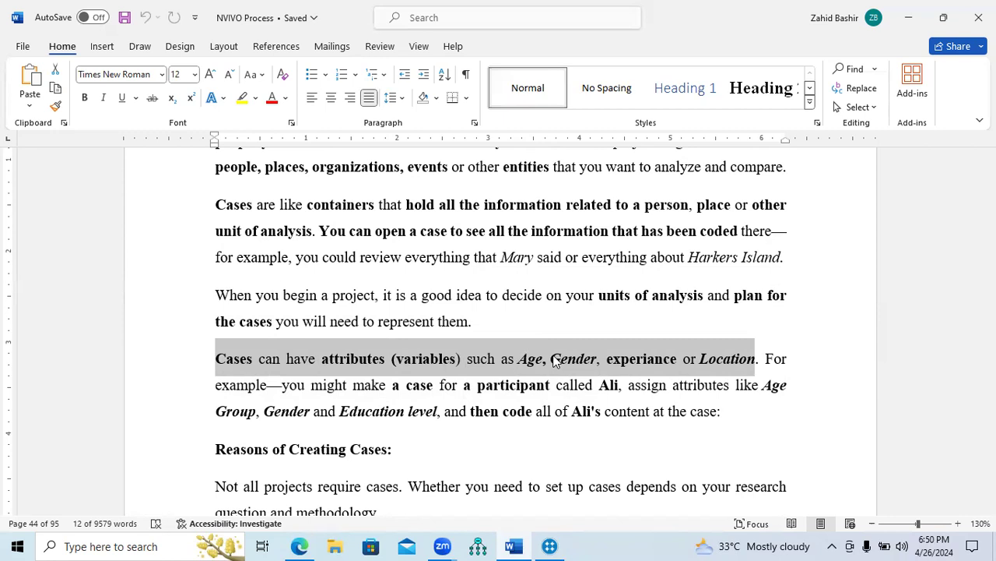
pyautogui.click(959, 524)
pyautogui.click(959, 524)
pyautogui.click(959, 524)
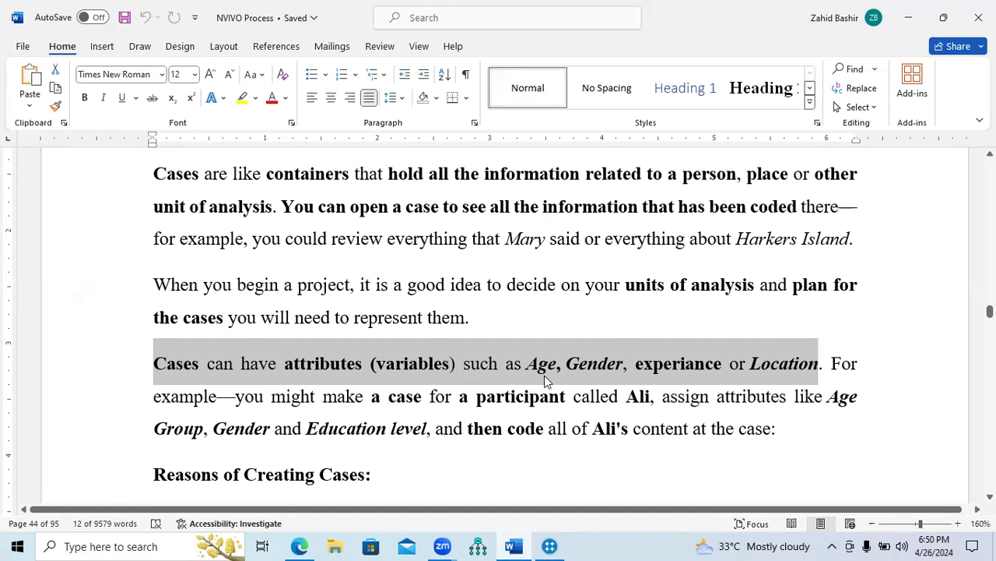
pyautogui.click(596, 369)
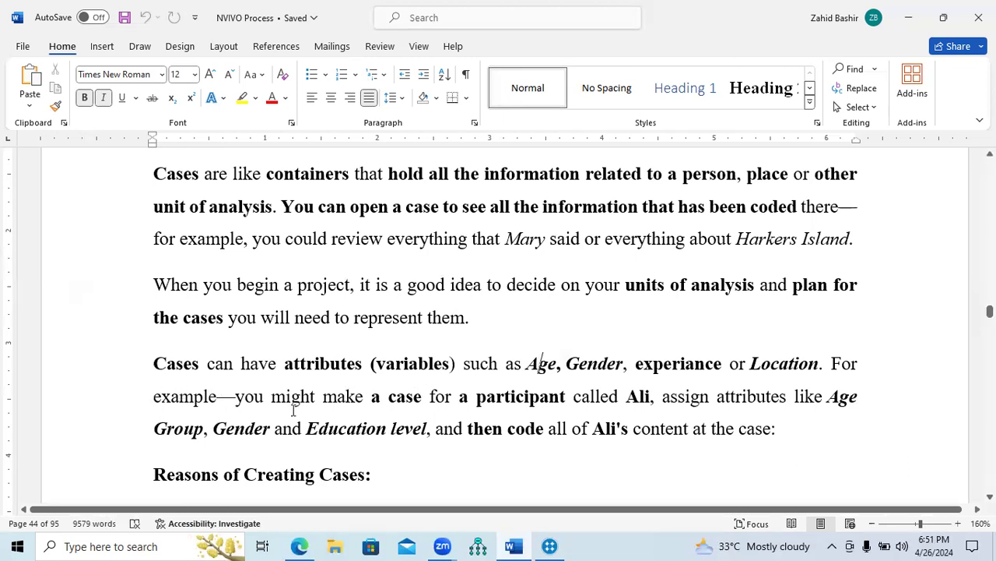
pyautogui.moveTo(475, 405); pyautogui.dragTo(640, 405)
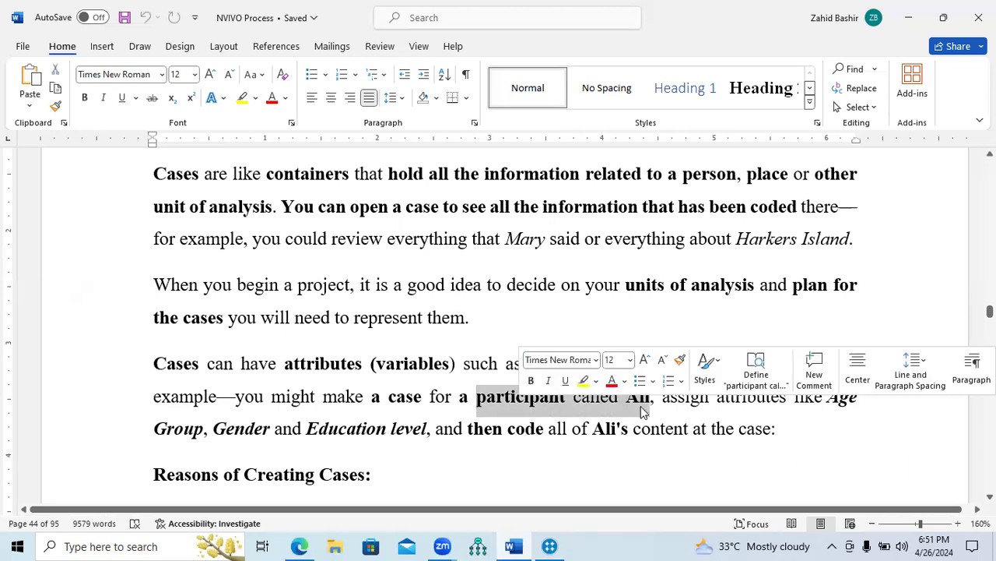
pyautogui.click(626, 403)
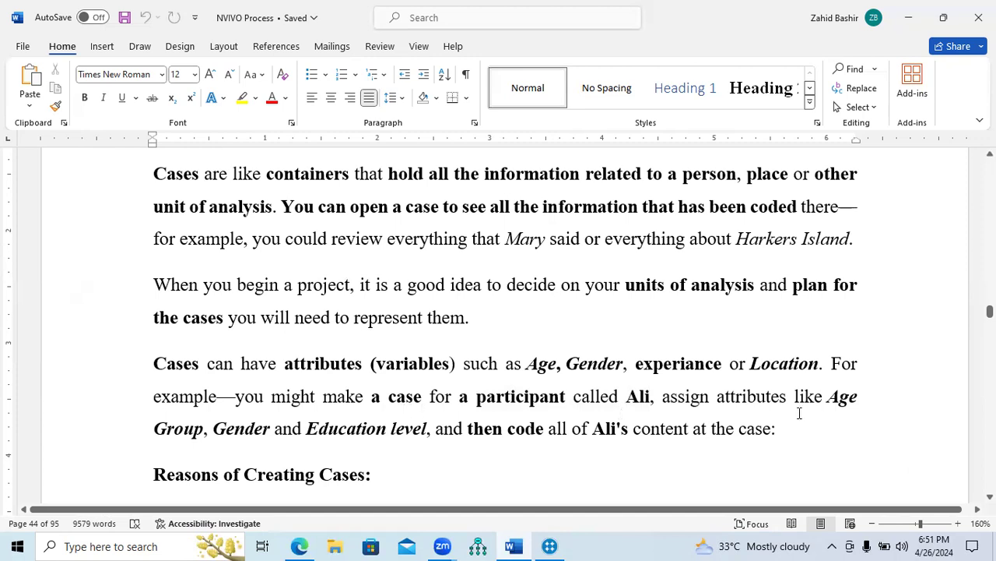
pyautogui.doubleClick(833, 398)
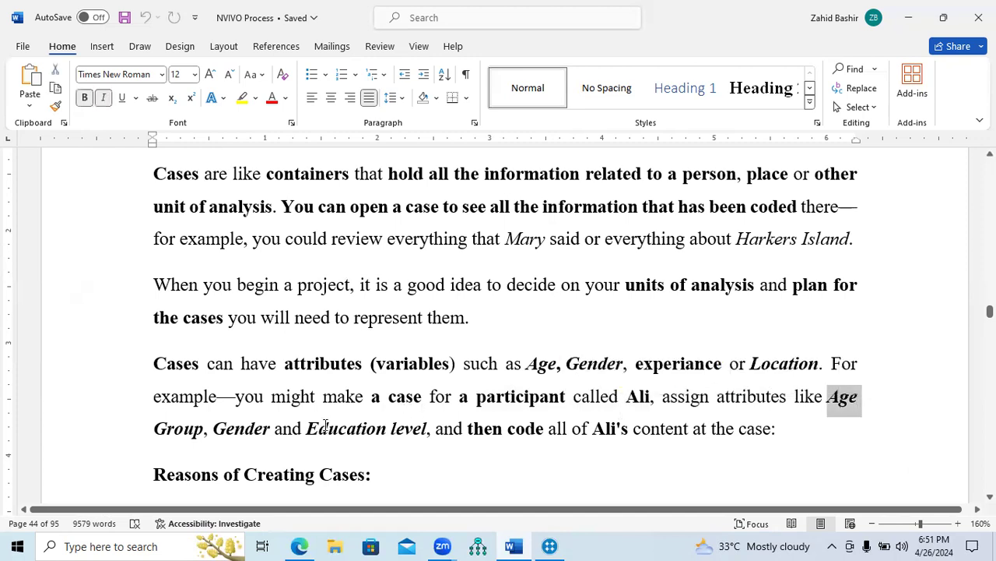
pyautogui.moveTo(162, 431); pyautogui.dragTo(574, 430)
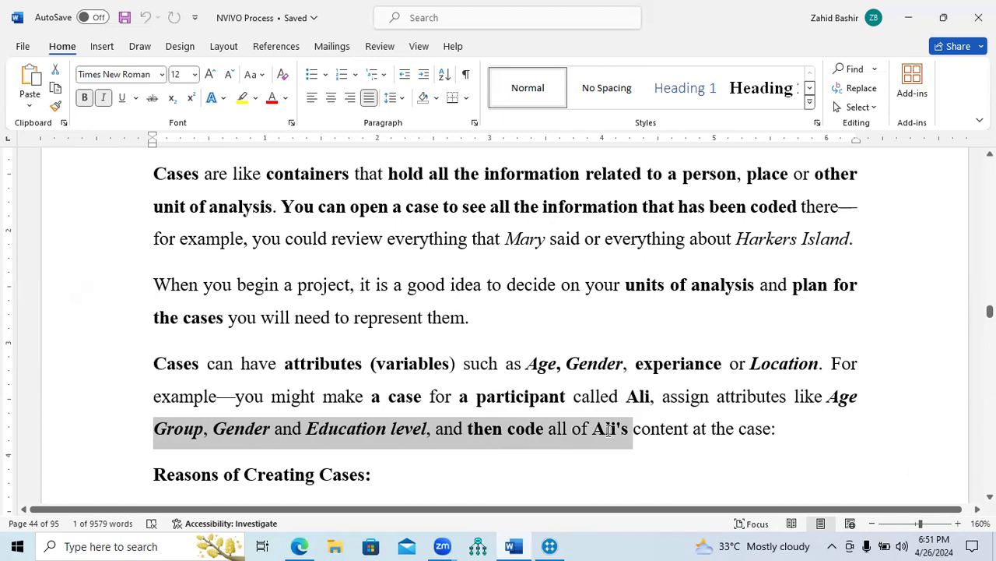
pyautogui.moveTo(609, 430); pyautogui.dragTo(666, 441)
# - Read the Reasons of Creating Cases section, including the literature review and in-depth interview exceptions
pyautogui.scroll(-3, 506, 327)
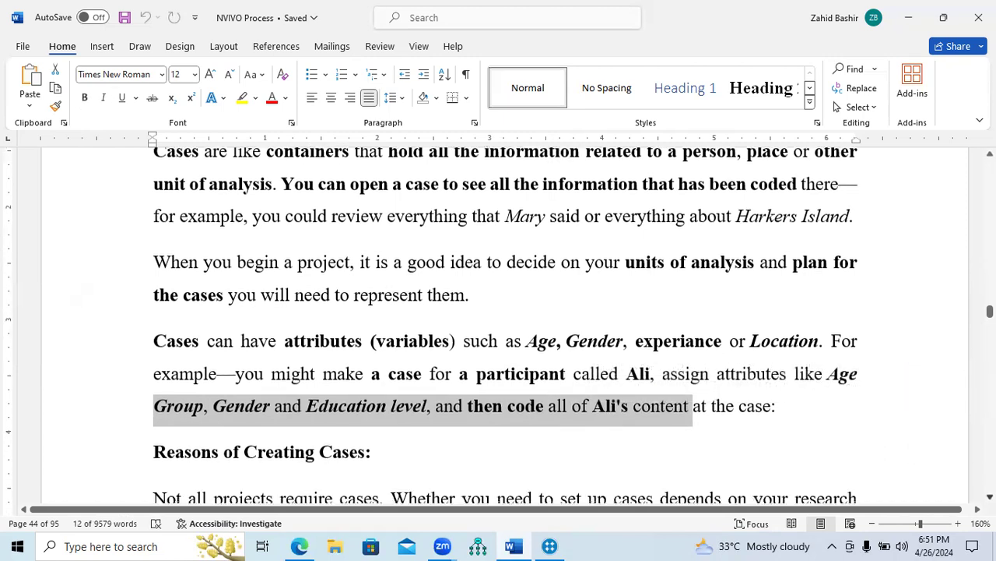
pyautogui.scroll(-3, 506, 327)
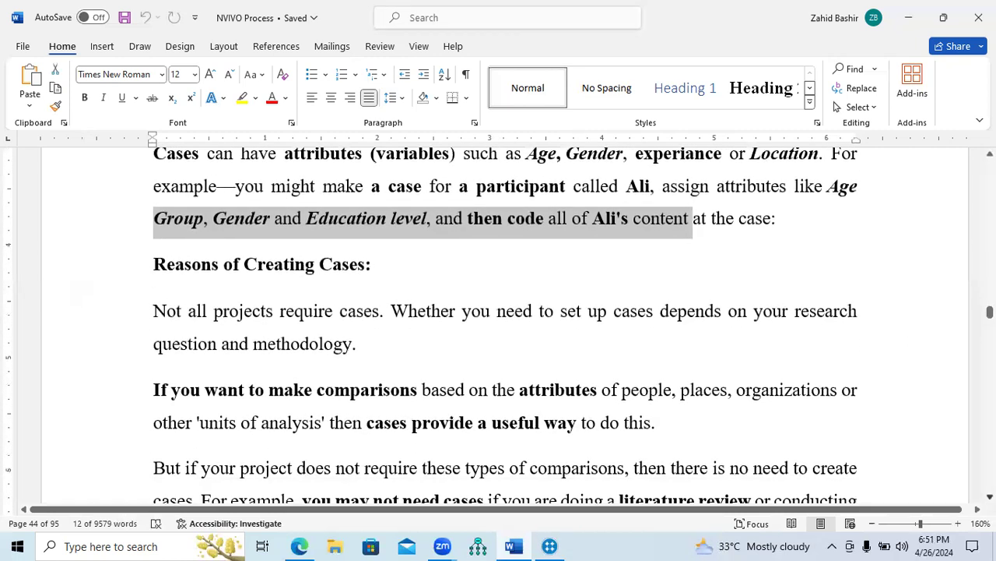
pyautogui.scroll(-2, 452, 378)
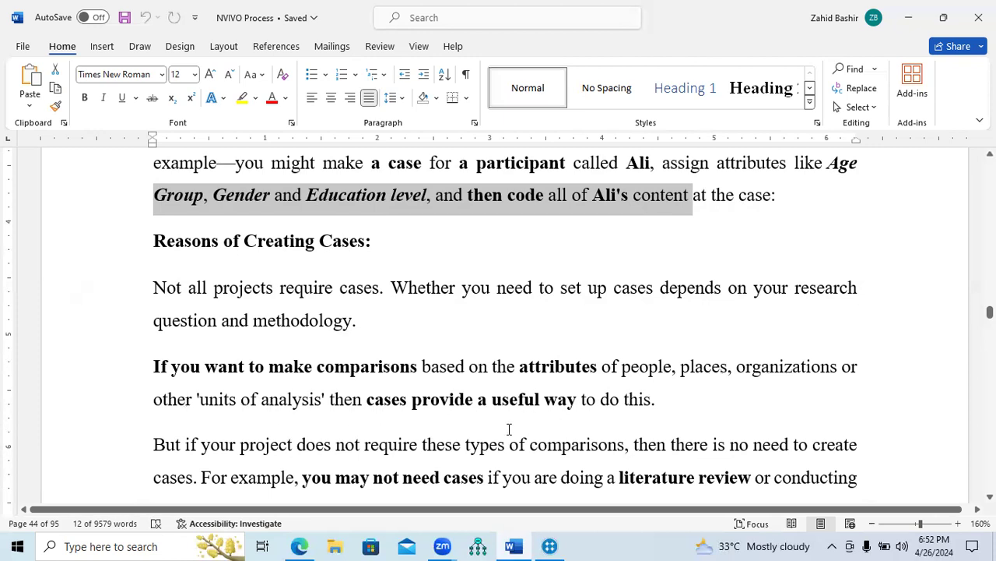
pyautogui.scroll(-2, 506, 327)
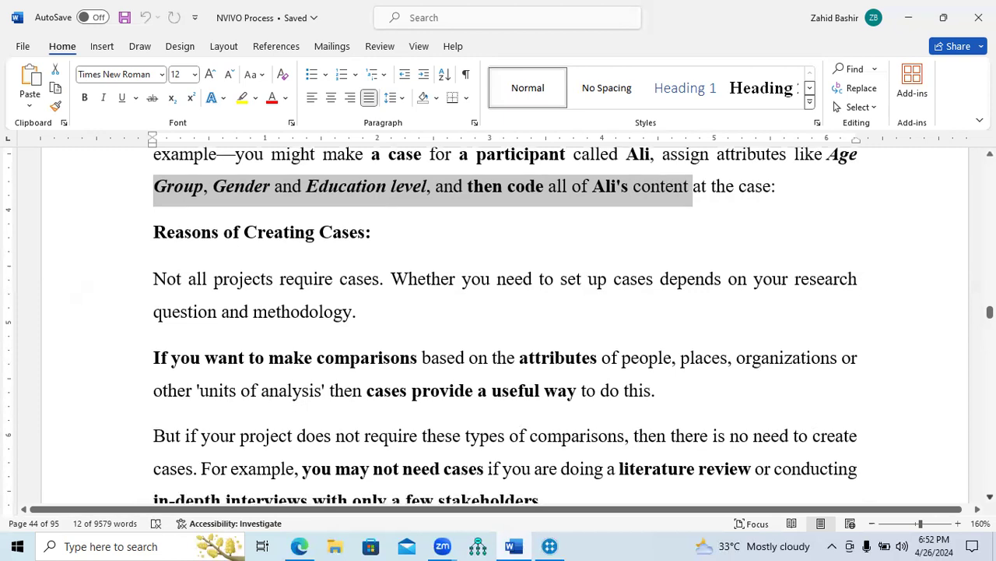
pyautogui.scroll(-1, 568, 343)
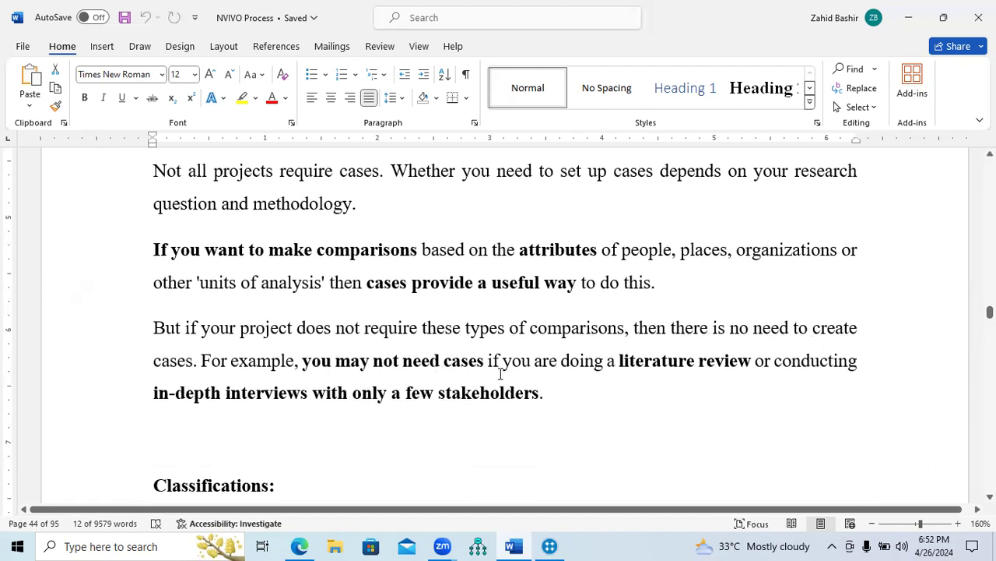
pyautogui.moveTo(620, 361); pyautogui.dragTo(552, 410)
pyautogui.click(615, 433)
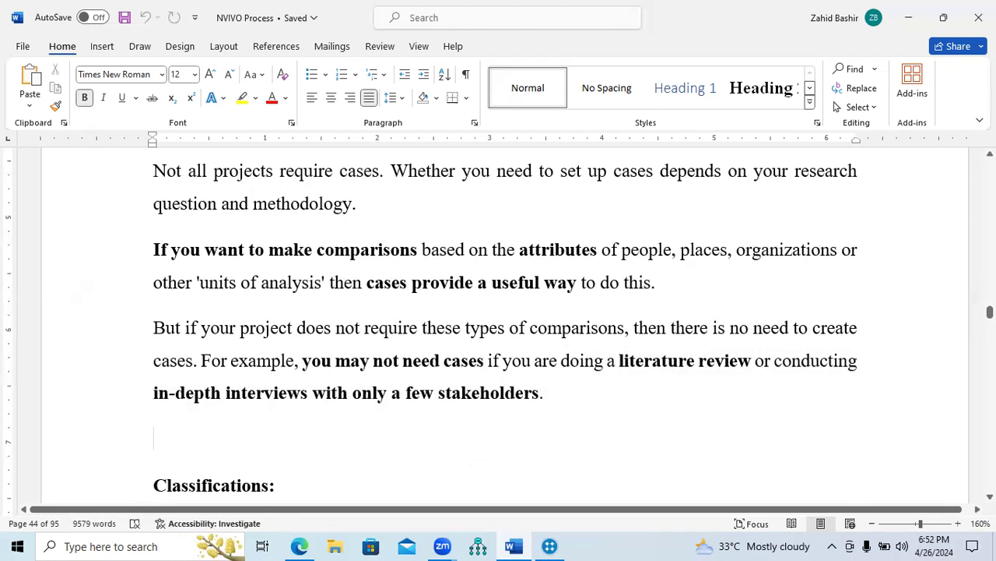
# - Read the Classifications section on recording descriptive information about files and cases
pyautogui.scroll(-2, 498, 319)
pyautogui.scroll(-4, 498, 319)
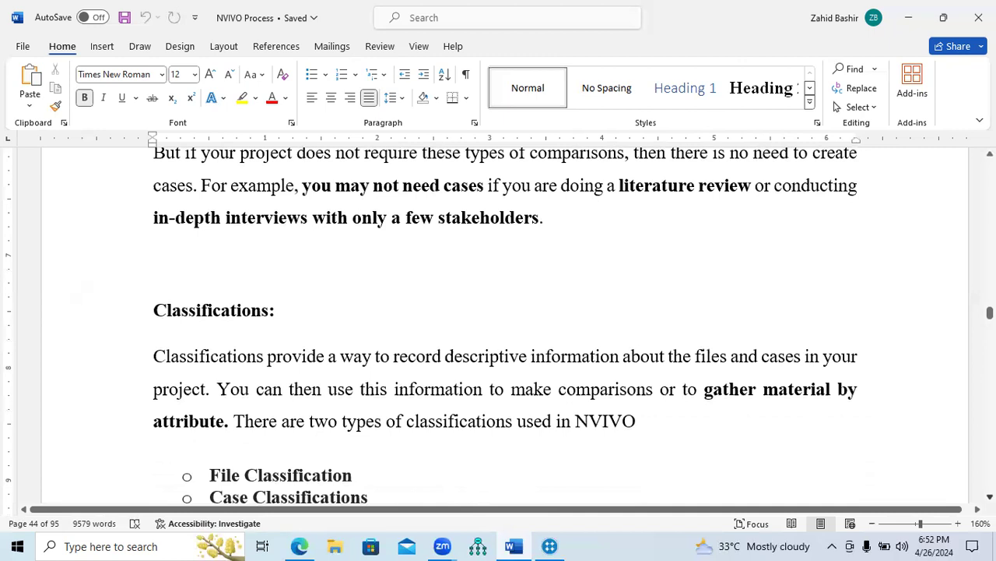
pyautogui.scroll(-1, 498, 319)
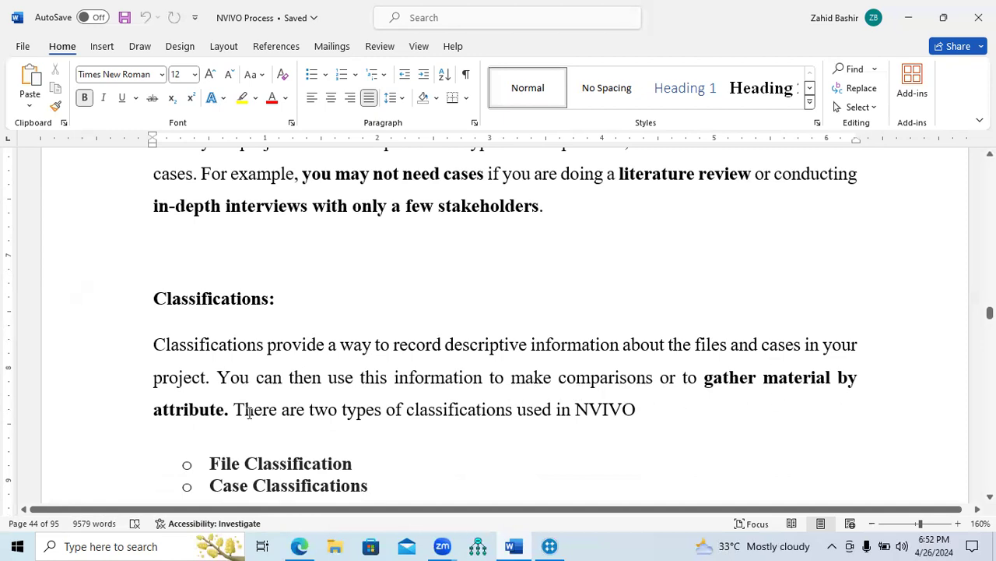
# - Switch to NVivo and delete the Interview file classification together with its stored attribute values
pyautogui.click(551, 546)
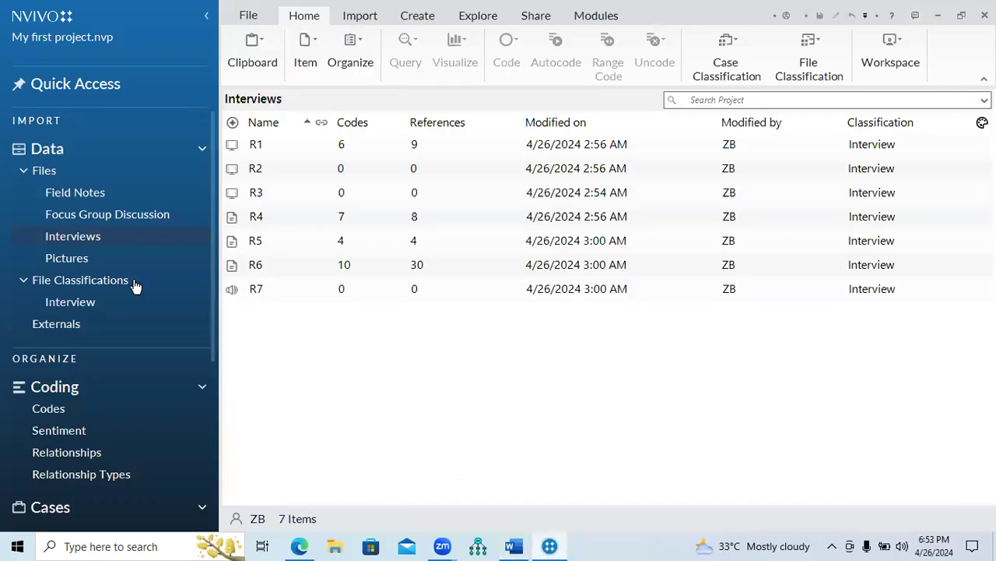
pyautogui.click(68, 301)
pyautogui.rightClick(68, 302)
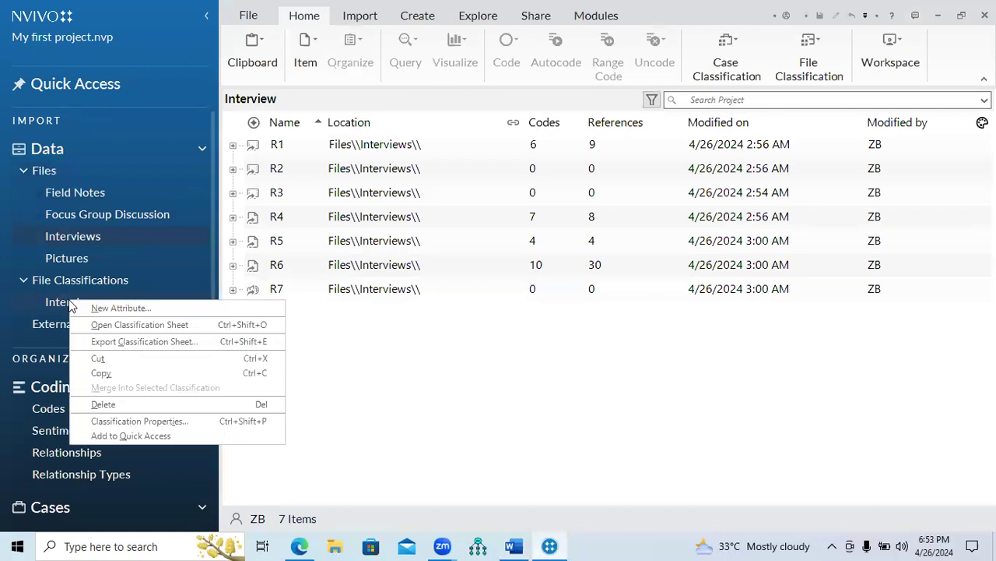
pyautogui.click(110, 405)
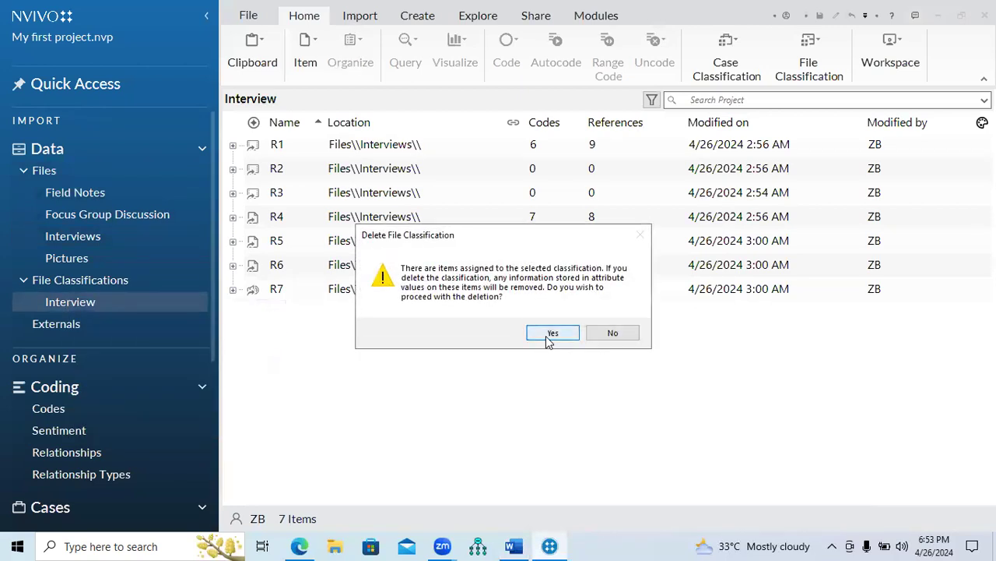
pyautogui.click(551, 334)
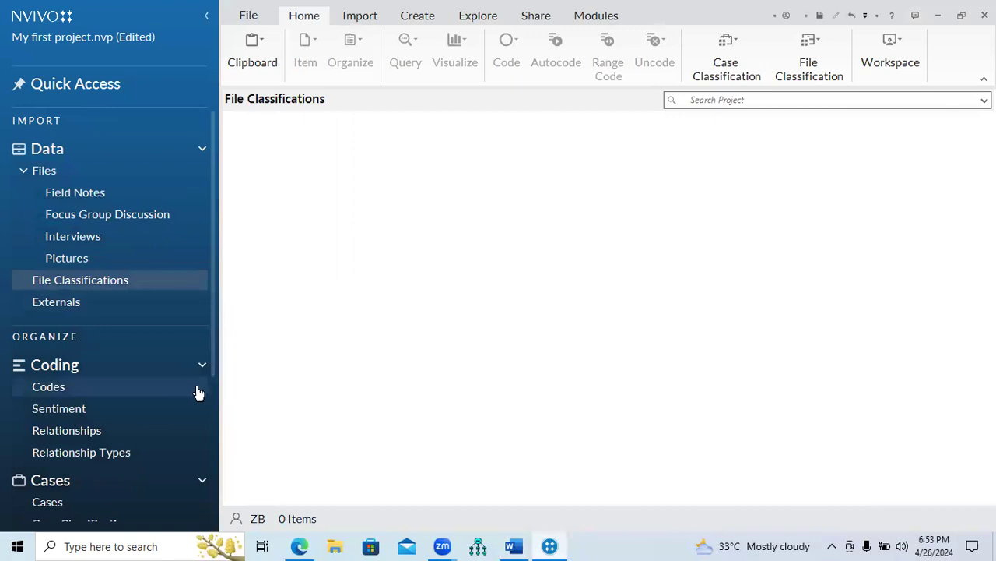
# - Check the Cases area of the NVivo project, and return to the list of classification types in the Word document
pyautogui.scroll(-3, 215, 382)
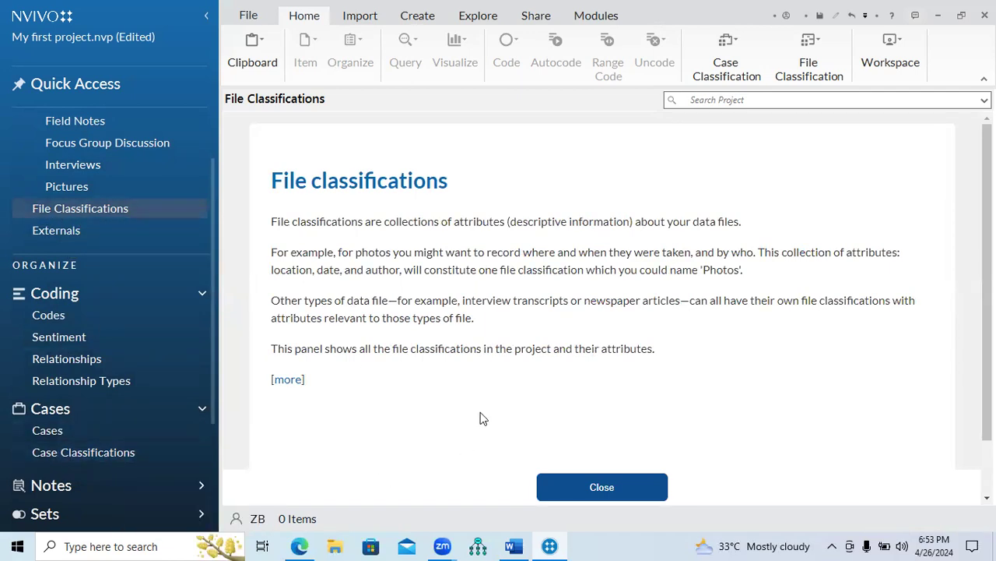
pyautogui.click(515, 546)
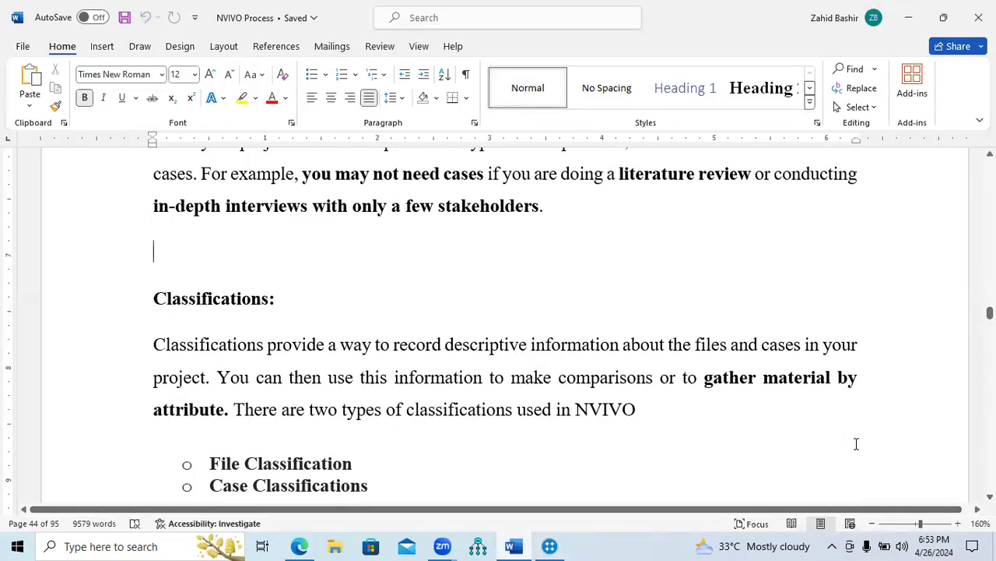
pyautogui.scroll(-1, 857, 443)
pyautogui.scroll(-3, 498, 324)
pyautogui.scroll(-2, 498, 324)
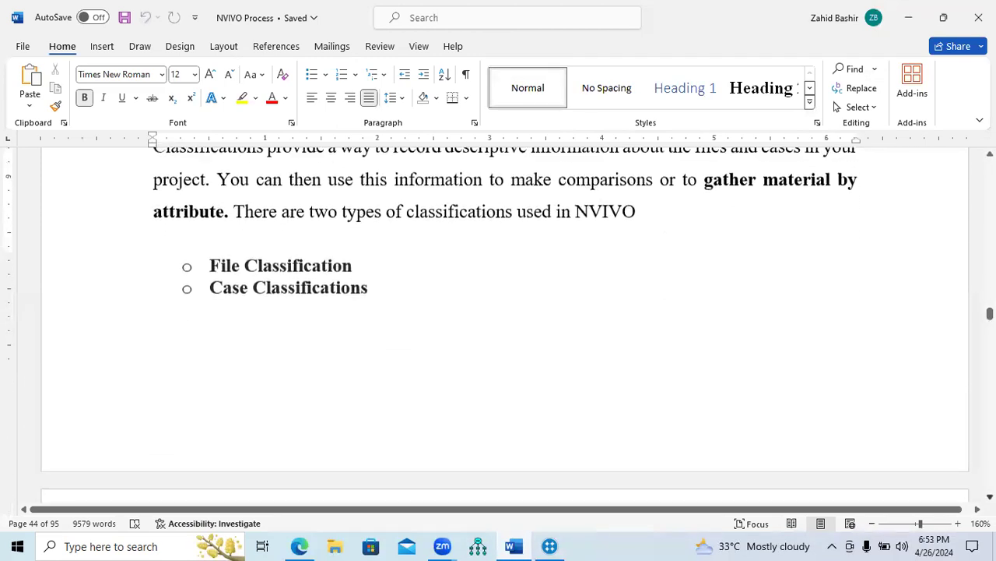
# - Read the File classifications paragraphs in the Word notes, highlighting the bibliographical information phrase and the date and location examples
pyautogui.scroll(-3, 498, 323)
pyautogui.scroll(-4, 499, 323)
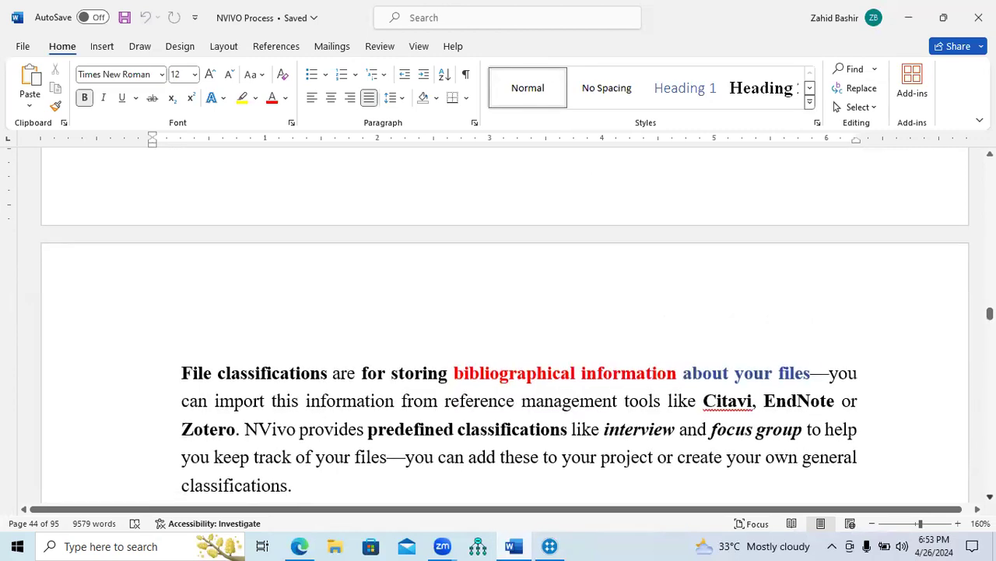
pyautogui.scroll(-2, 498, 323)
pyautogui.scroll(-2, 498, 324)
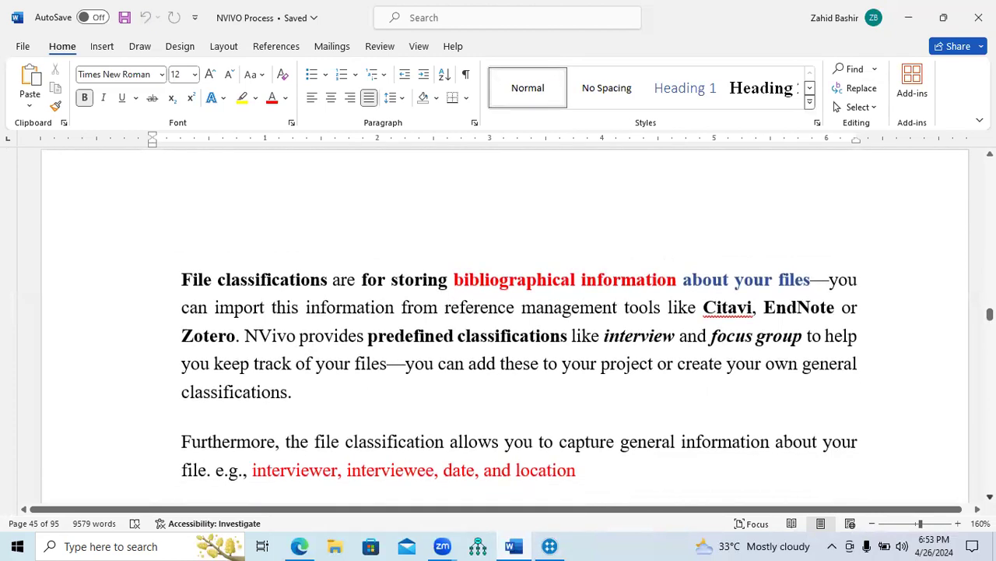
pyautogui.scroll(-1, 436, 195)
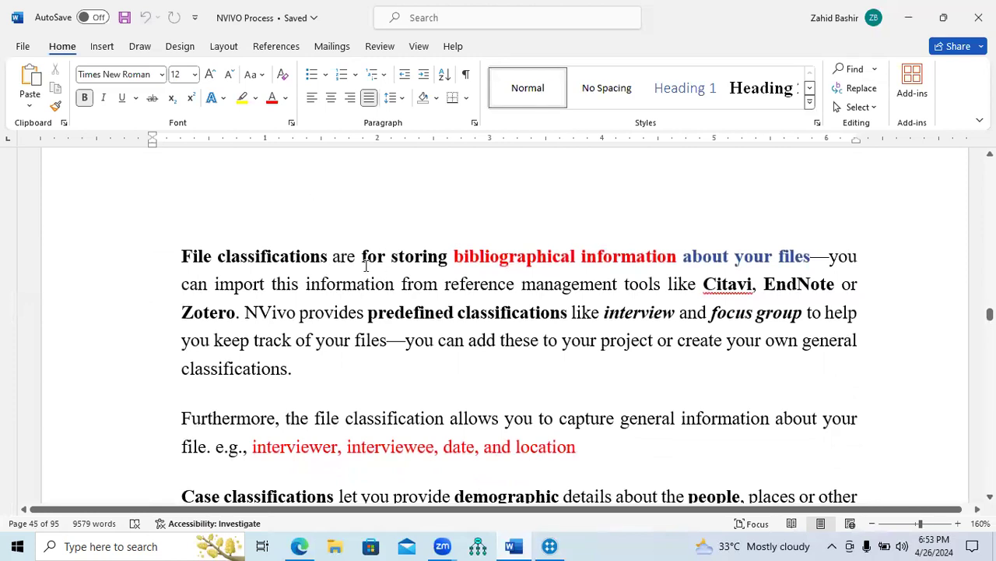
pyautogui.moveTo(456, 259); pyautogui.dragTo(784, 262)
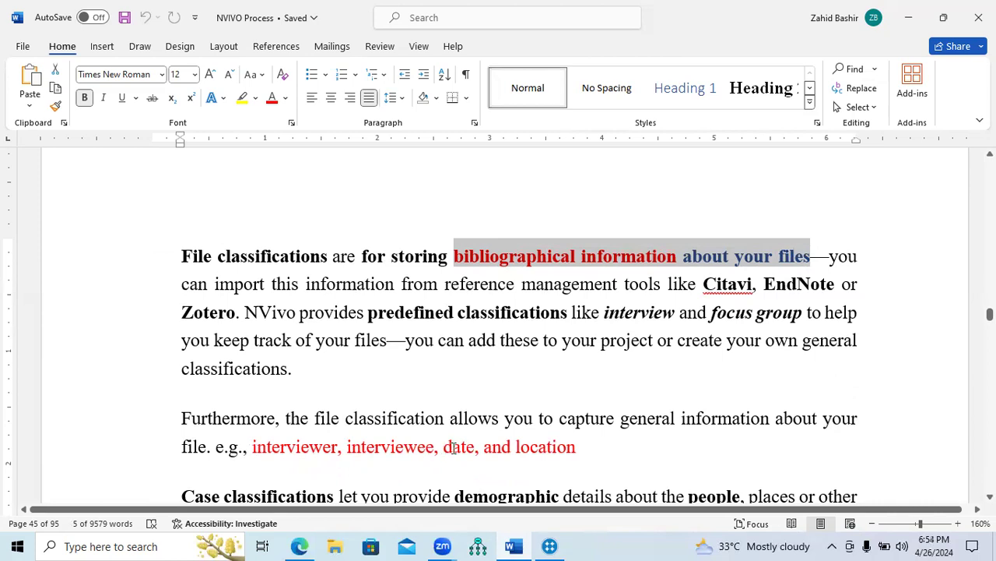
pyautogui.moveTo(443, 447); pyautogui.dragTo(498, 459)
pyautogui.moveTo(577, 448); pyautogui.dragTo(515, 447)
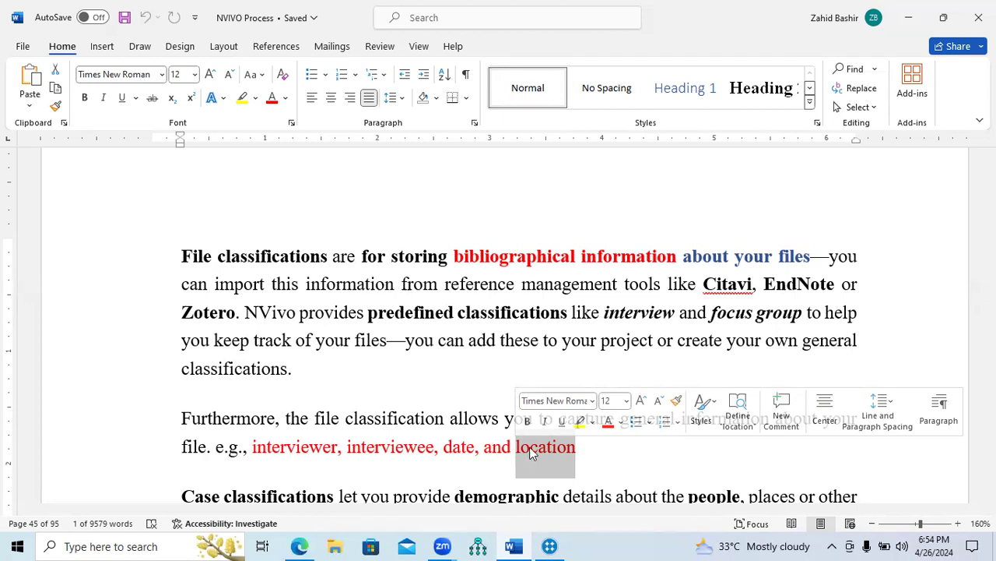
# - Review the File classifications definition against its interviewer, interviewee, date and location examples, ending with both paragraphs selected
pyautogui.moveTo(176, 256); pyautogui.dragTo(330, 257)
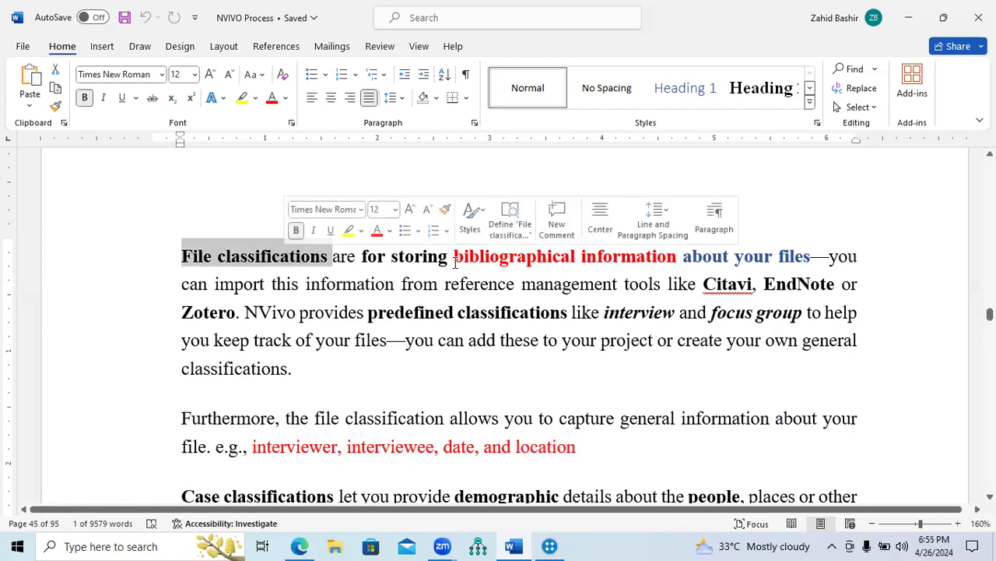
pyautogui.moveTo(454, 257); pyautogui.dragTo(480, 450)
pyautogui.click(446, 450)
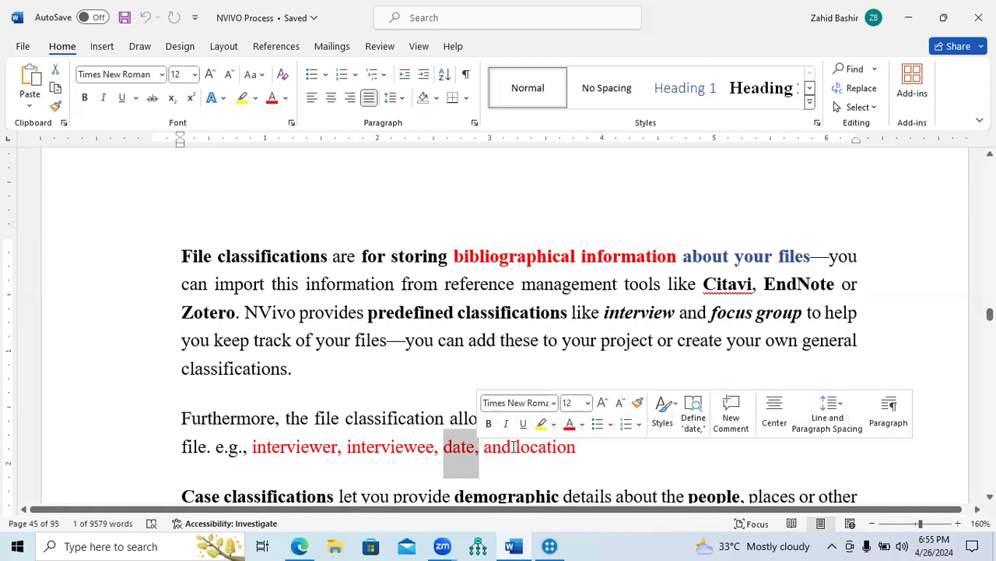
pyautogui.moveTo(484, 450); pyautogui.dragTo(550, 451)
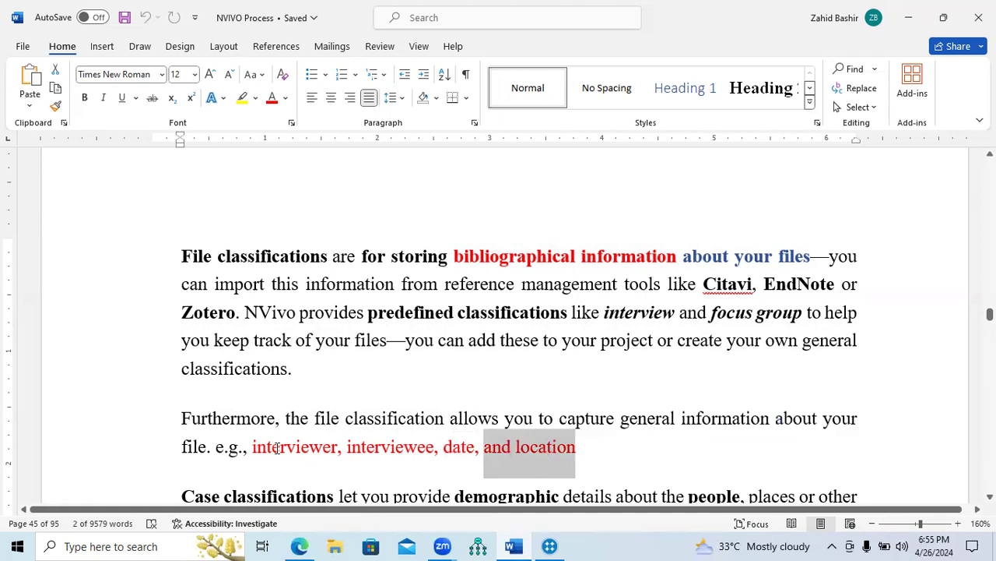
pyautogui.moveTo(263, 447); pyautogui.dragTo(431, 463)
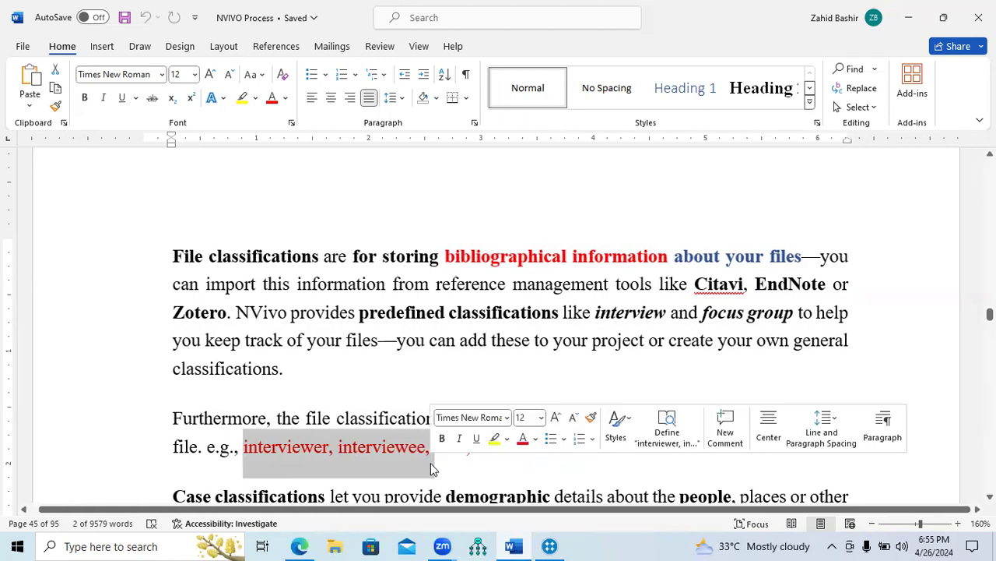
pyautogui.click(460, 464)
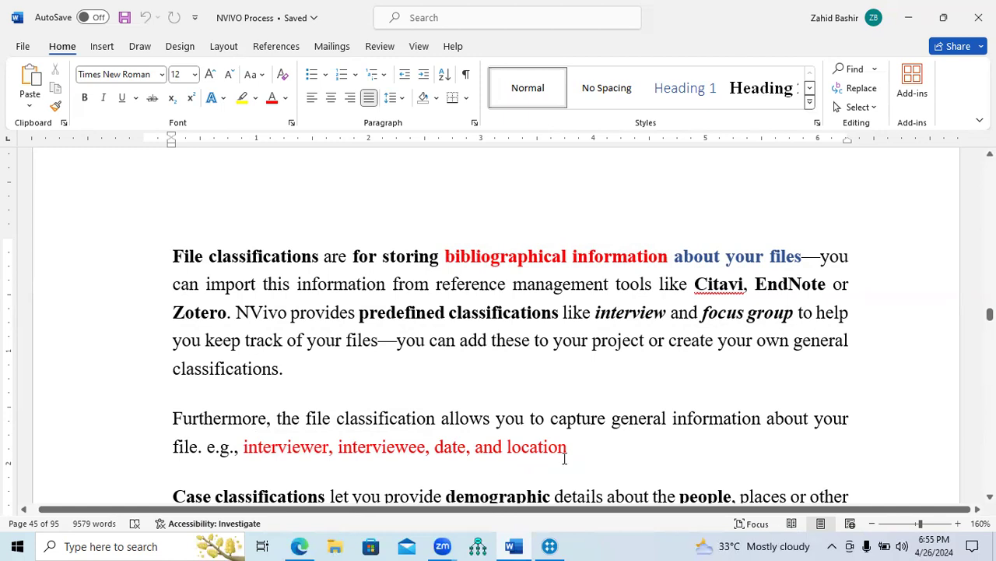
pyautogui.moveTo(583, 453); pyautogui.dragTo(190, 251)
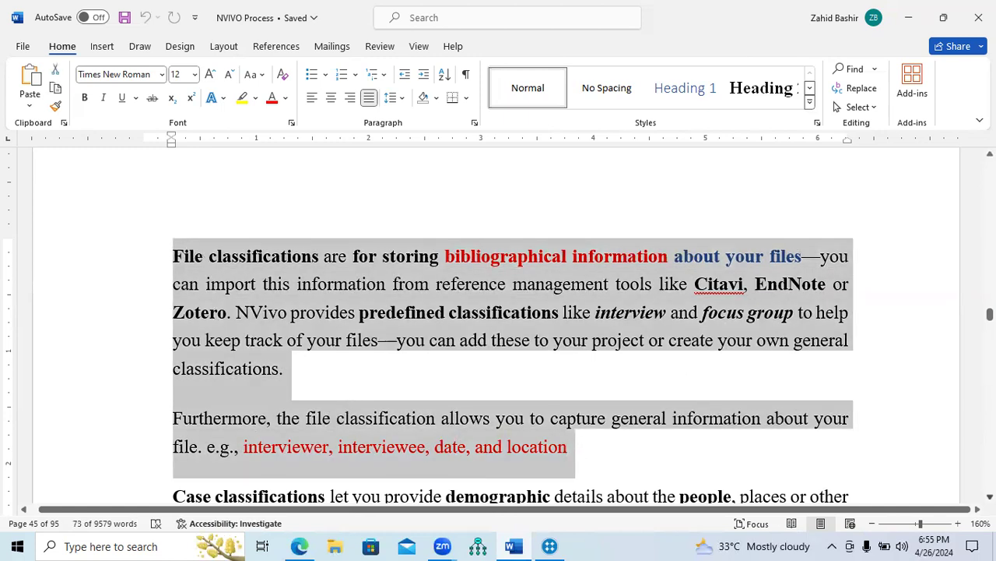
# - Read the Case classifications paragraph, highlighting the passage on demographic details and the age, gender and occupation attributes
pyautogui.scroll(-2, 514, 350)
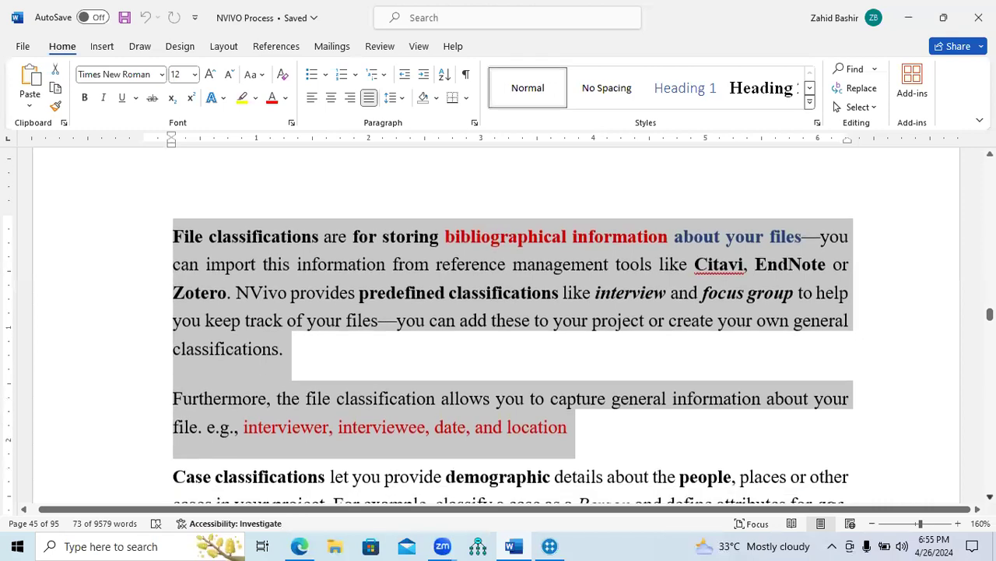
pyautogui.scroll(-3, 514, 327)
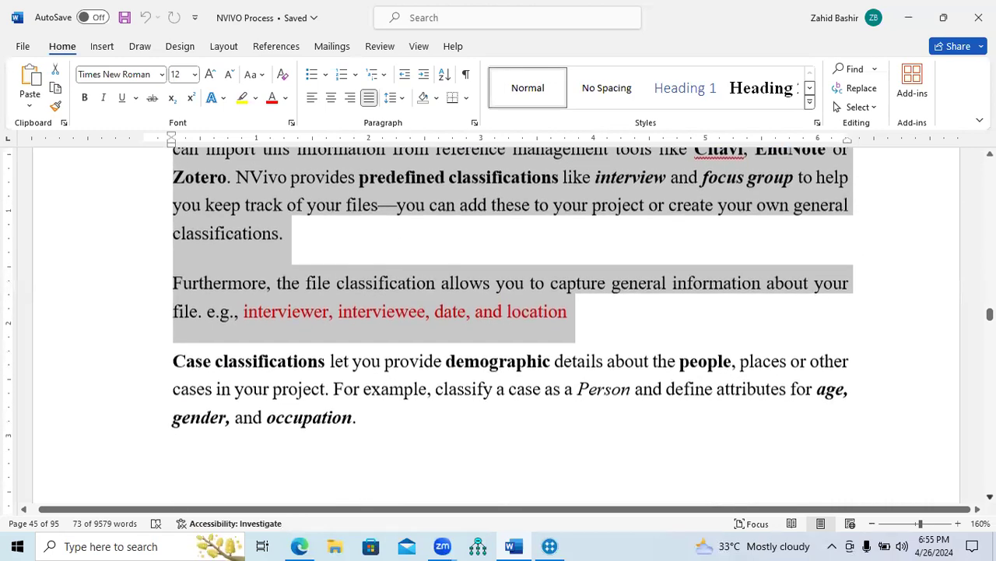
pyautogui.scroll(-1, 514, 327)
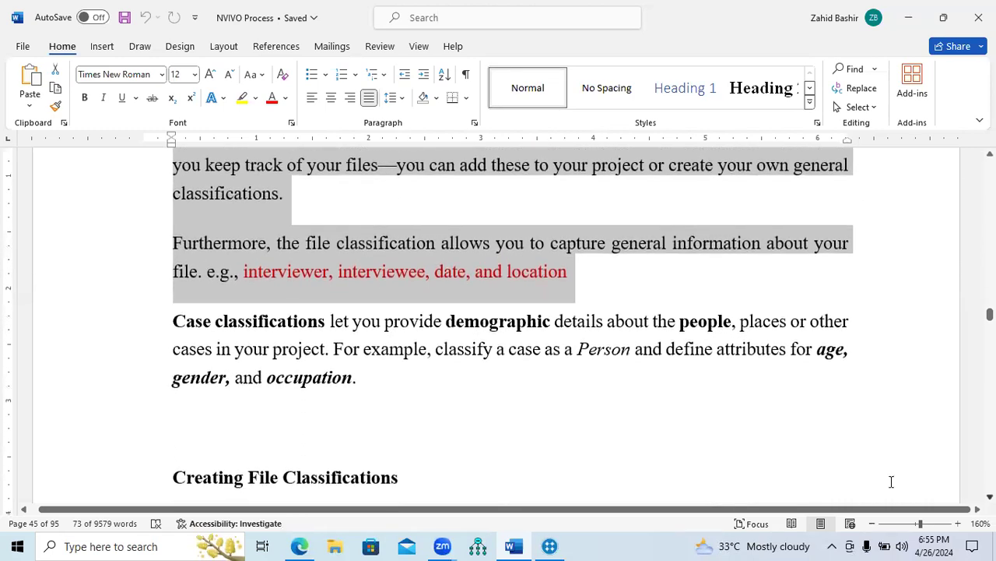
pyautogui.hscroll(-1, 877, 473)
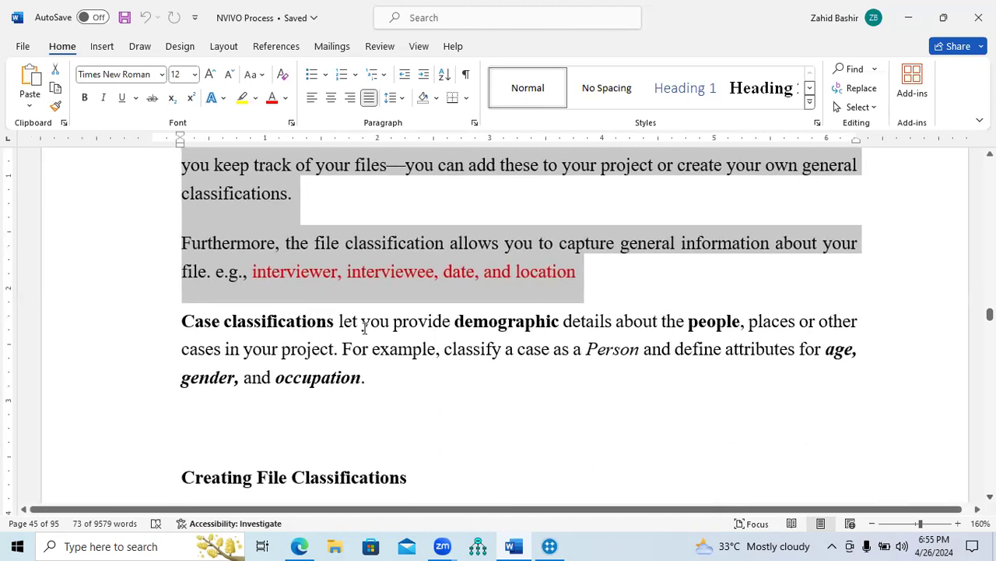
pyautogui.moveTo(454, 321); pyautogui.dragTo(566, 329)
pyautogui.scroll(-1, 566, 328)
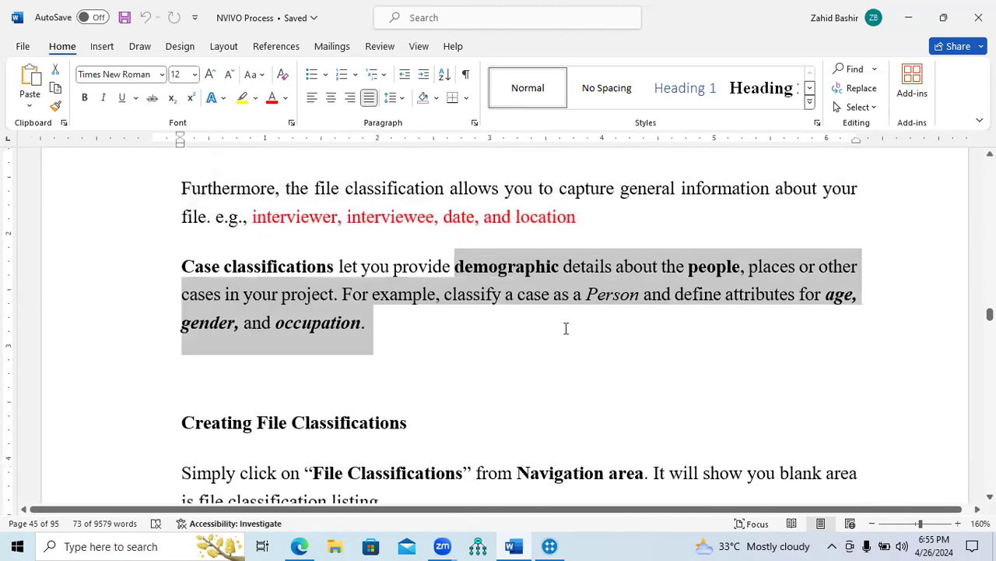
pyautogui.click(846, 357)
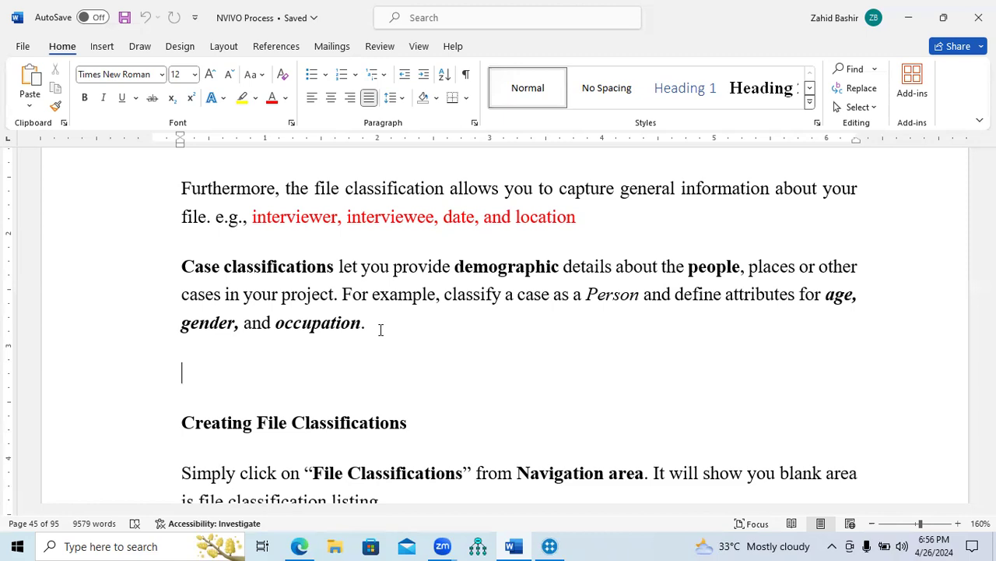
# - Compare the Case classifications term with the file classification examples, highlighting the interviewer attribute
pyautogui.moveTo(183, 266); pyautogui.dragTo(338, 266)
pyautogui.click(581, 338)
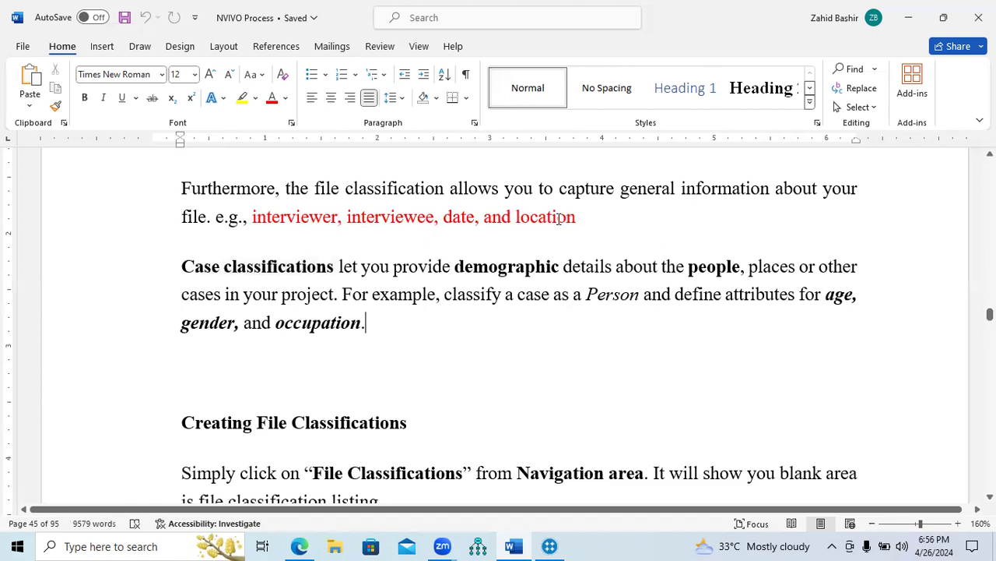
pyautogui.moveTo(575, 216); pyautogui.dragTo(257, 218)
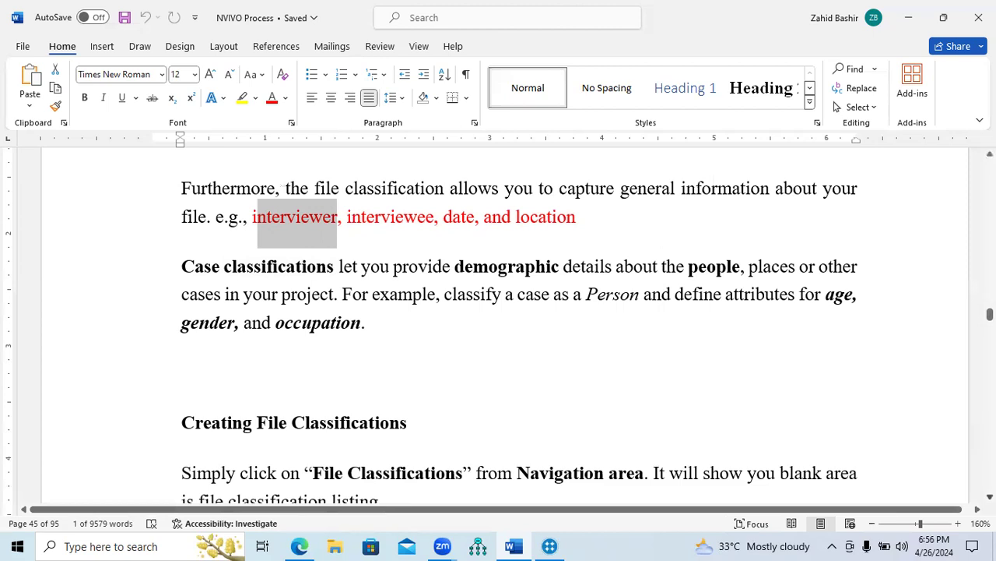
# - Read the Creating File Classifications section, highlighting its heading and the instruction on opening File Classifications from the Navigation area
pyautogui.scroll(-1, 499, 327)
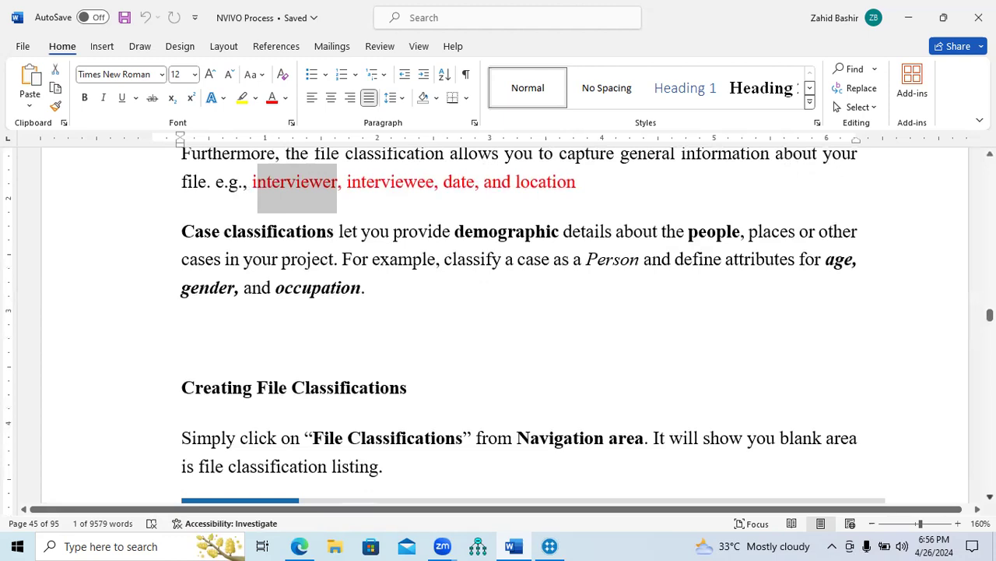
pyautogui.scroll(-3, 498, 327)
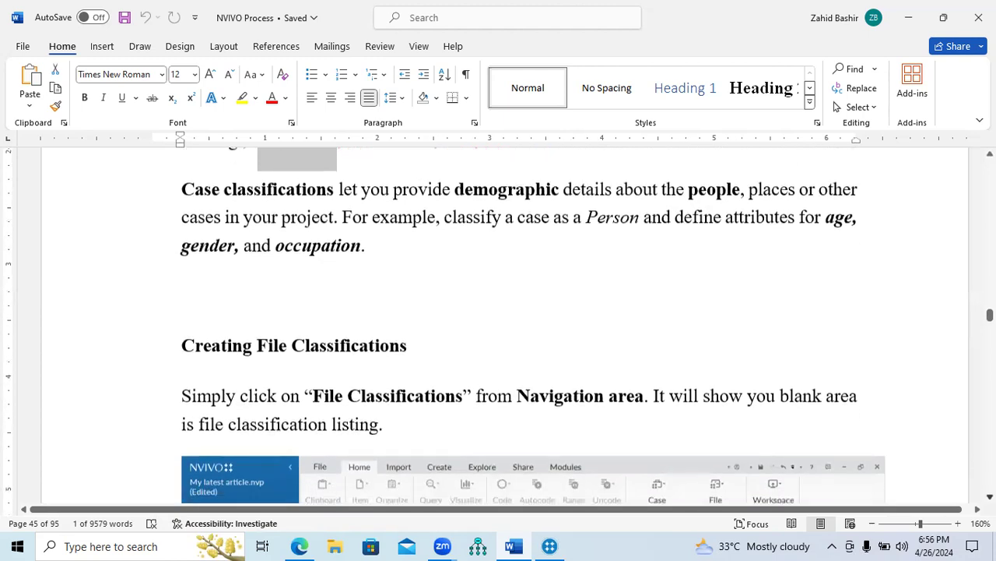
pyautogui.scroll(-3, 499, 327)
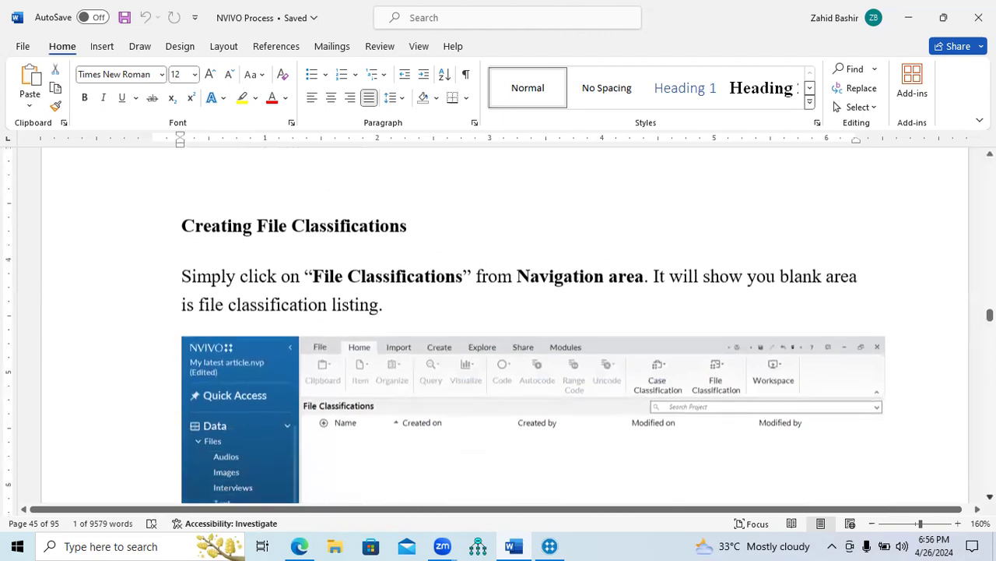
pyautogui.scroll(-1, 499, 327)
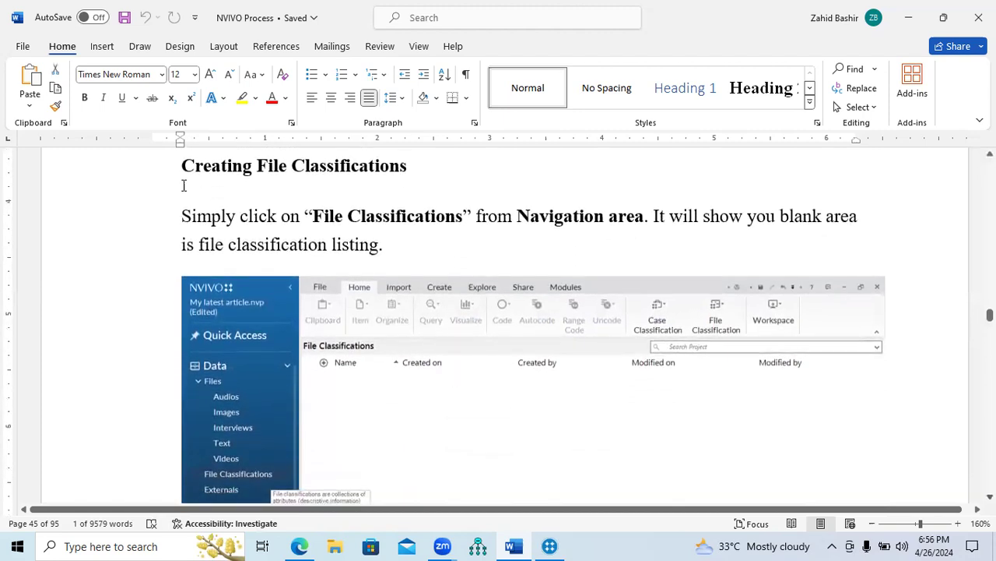
pyautogui.moveTo(182, 165); pyautogui.dragTo(354, 169)
pyautogui.moveTo(196, 222); pyautogui.dragTo(400, 254)
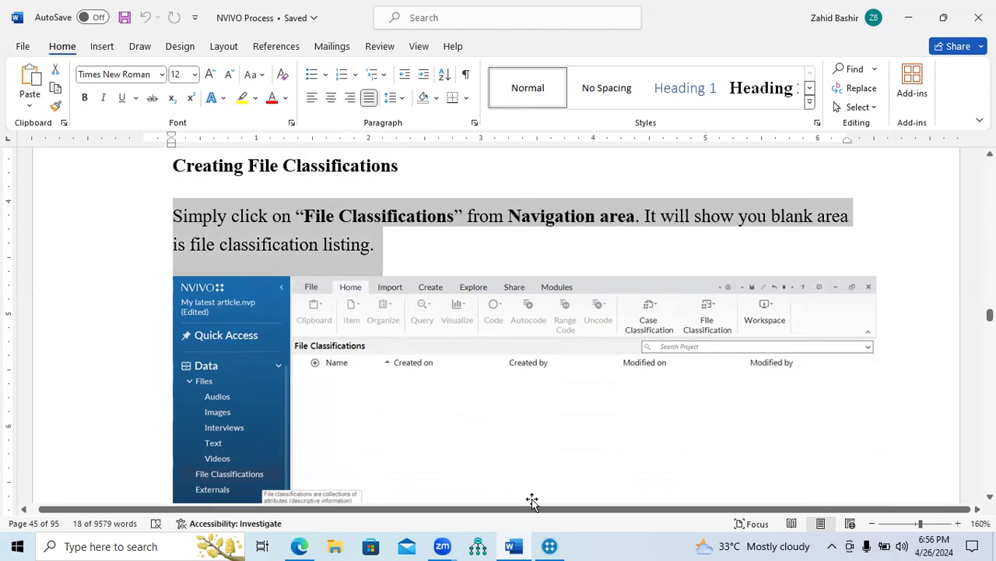
# - Switch to NVivo, close the File classifications introduction page, and return to the Word notes
pyautogui.click(550, 545)
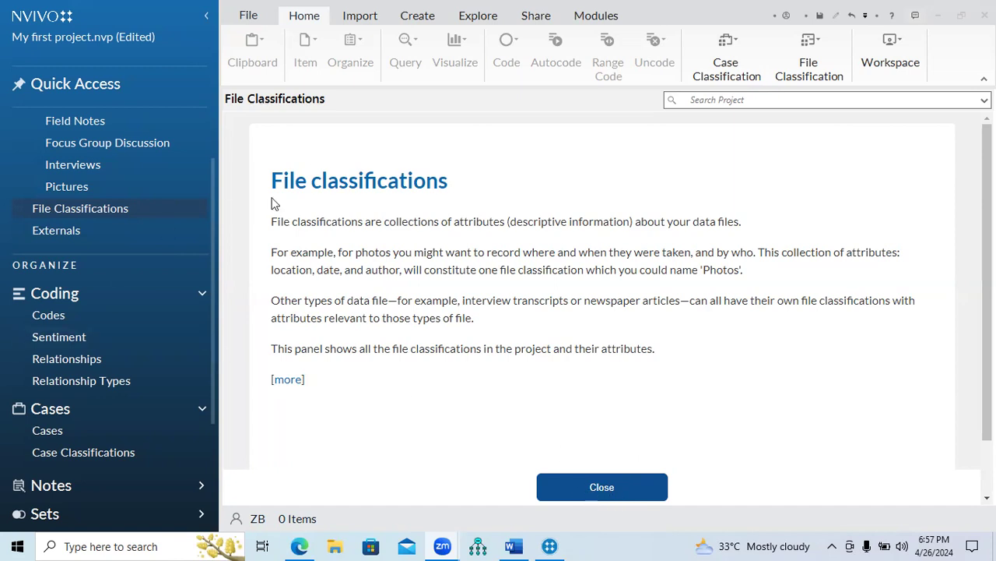
pyautogui.click(590, 483)
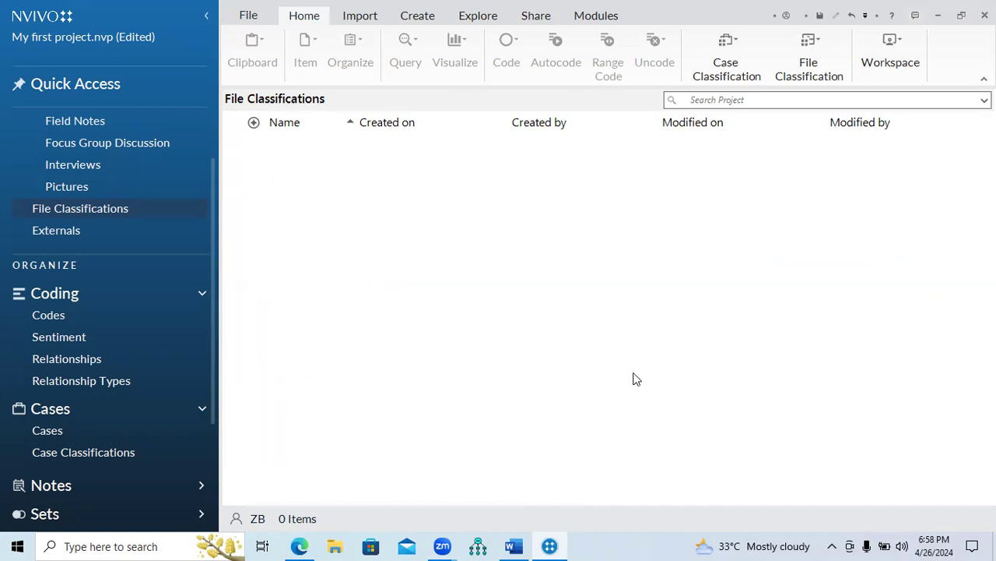
pyautogui.click(513, 545)
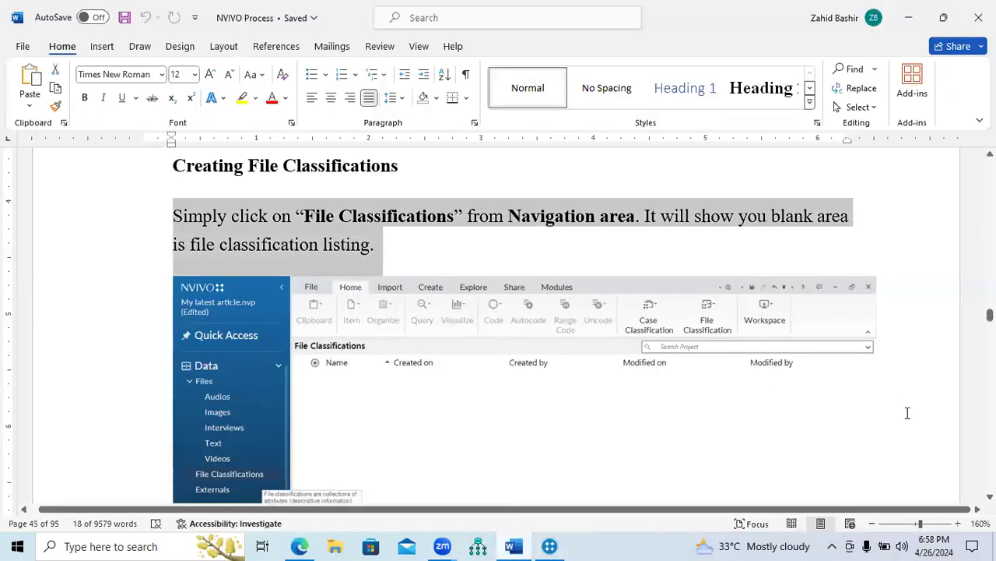
# - Read the example on creating a file classification for interviews, highlighting the sentence about using Locations as its basis
pyautogui.scroll(-1, 905, 412)
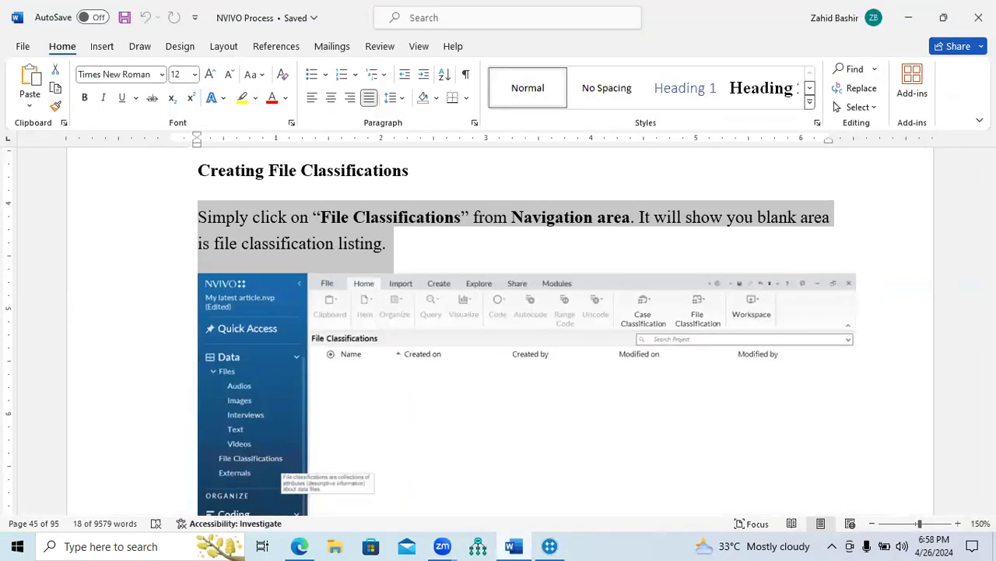
pyautogui.scroll(-1, 950, 460)
pyautogui.scroll(-5, 527, 330)
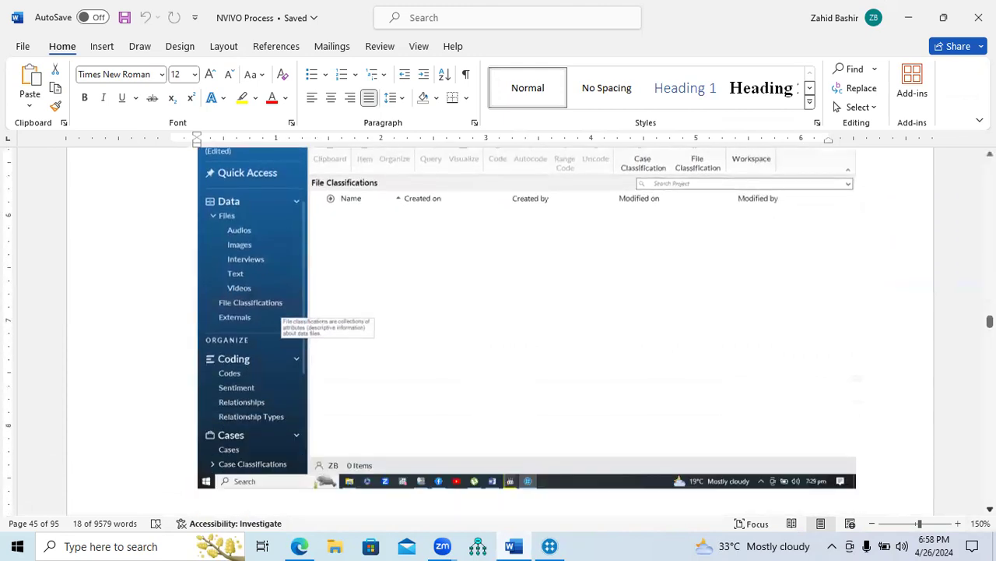
pyautogui.scroll(-1, 440, 331)
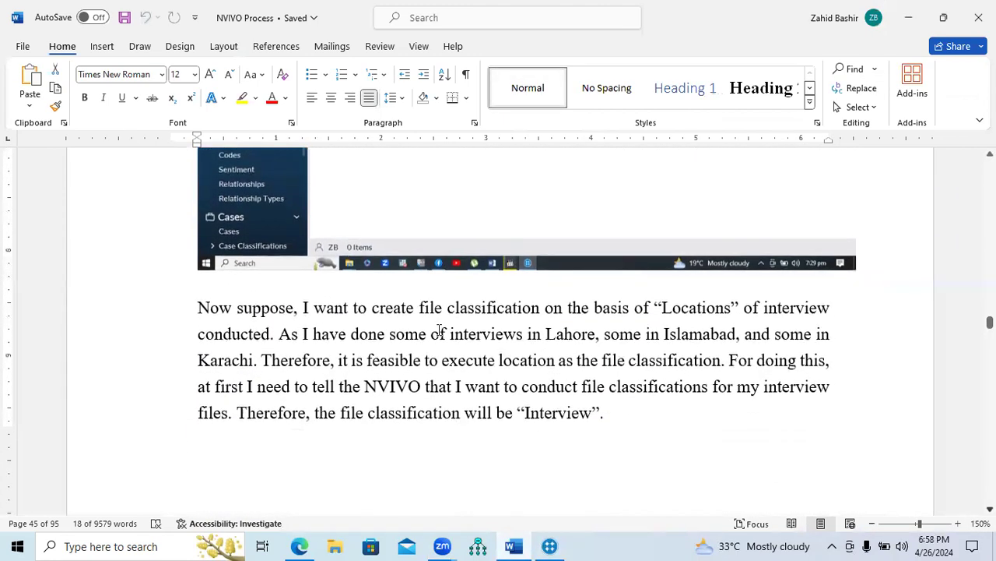
pyautogui.moveTo(209, 306); pyautogui.dragTo(738, 312)
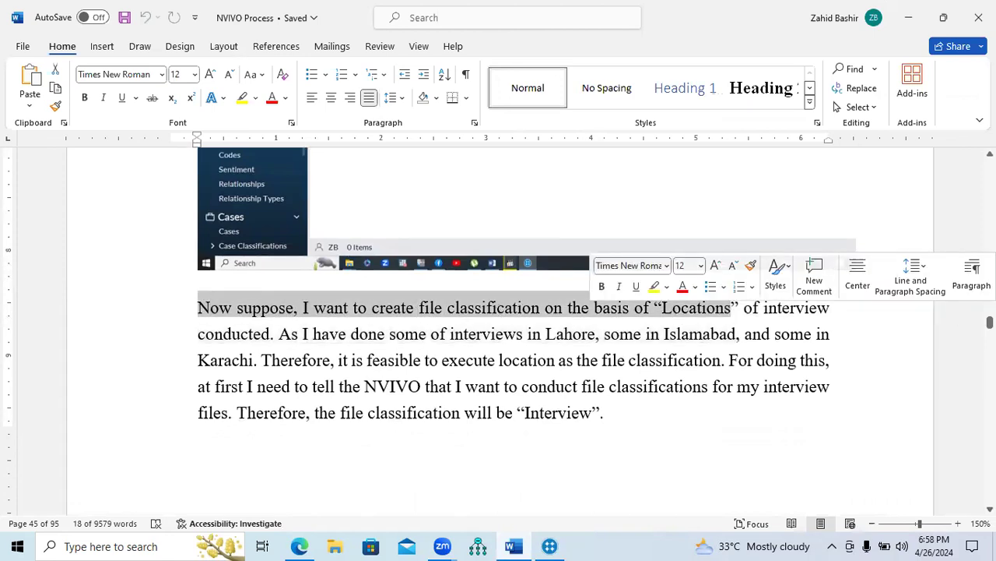
# - Go back to the File classifications definition and its examples of general file information in the Word notes
pyautogui.scroll(8, 728, 311)
pyautogui.scroll(5, 498, 327)
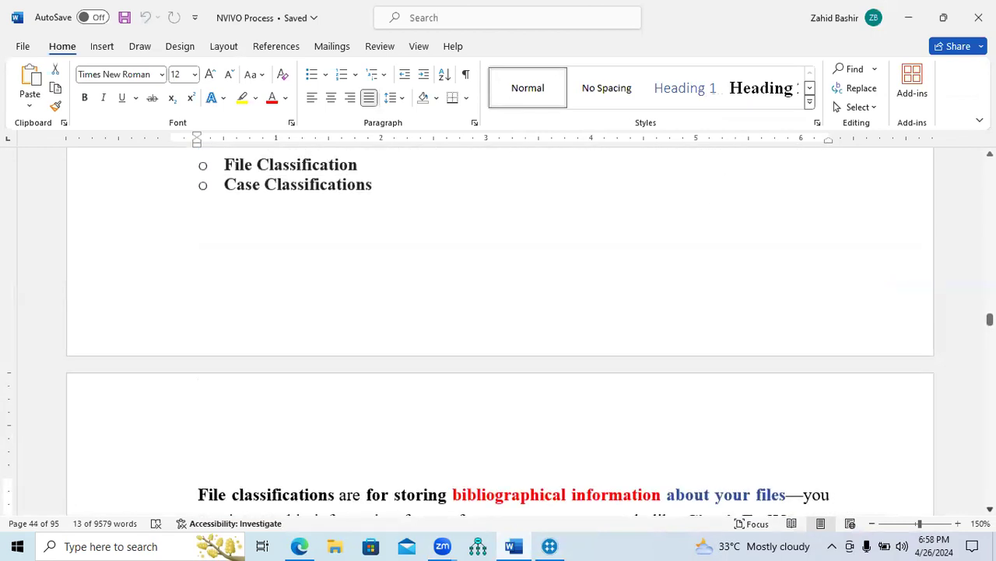
pyautogui.scroll(-3, 498, 327)
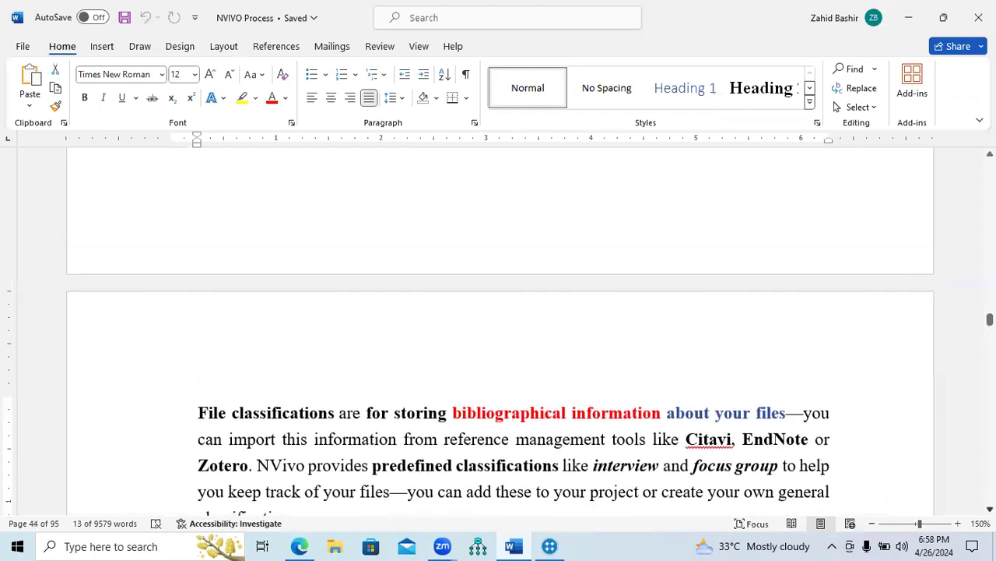
pyautogui.scroll(-2, 498, 327)
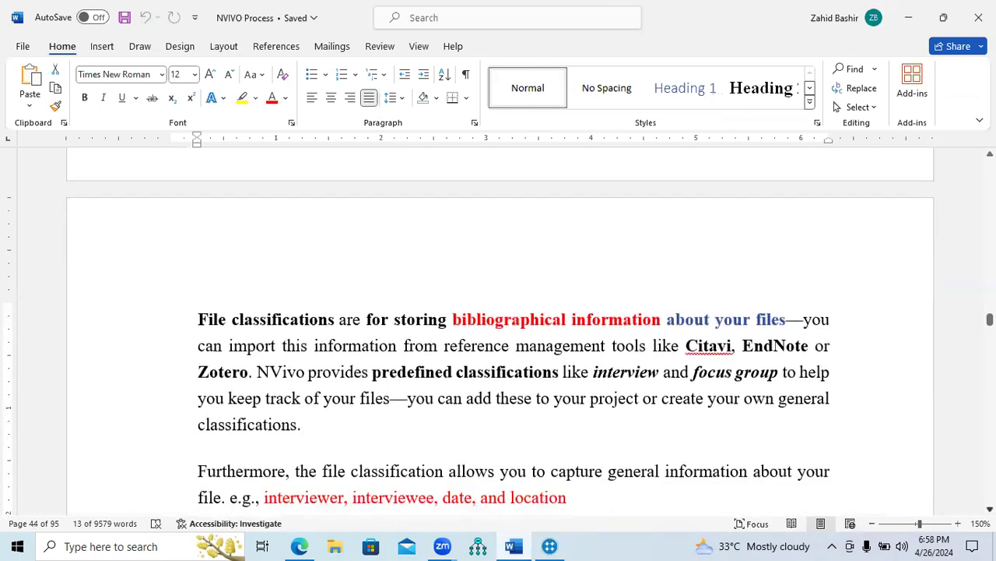
pyautogui.scroll(-1, 436, 502)
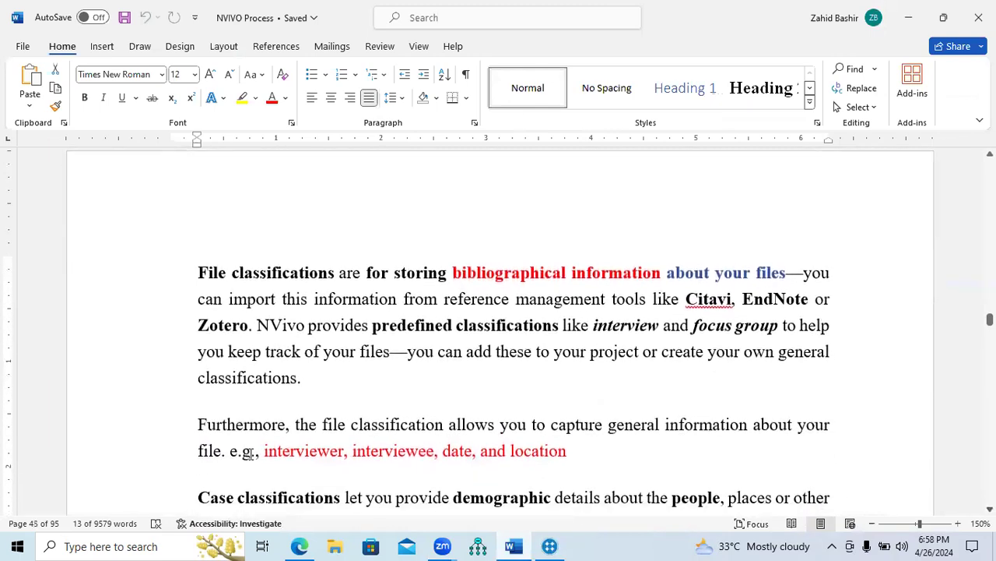
# - Read the general file information examples and the interview example in the Word notes, highlighting "Locations" and the sentence about classifying interview files
pyautogui.write(',')
pyautogui.moveTo(262, 456); pyautogui.dragTo(562, 459)
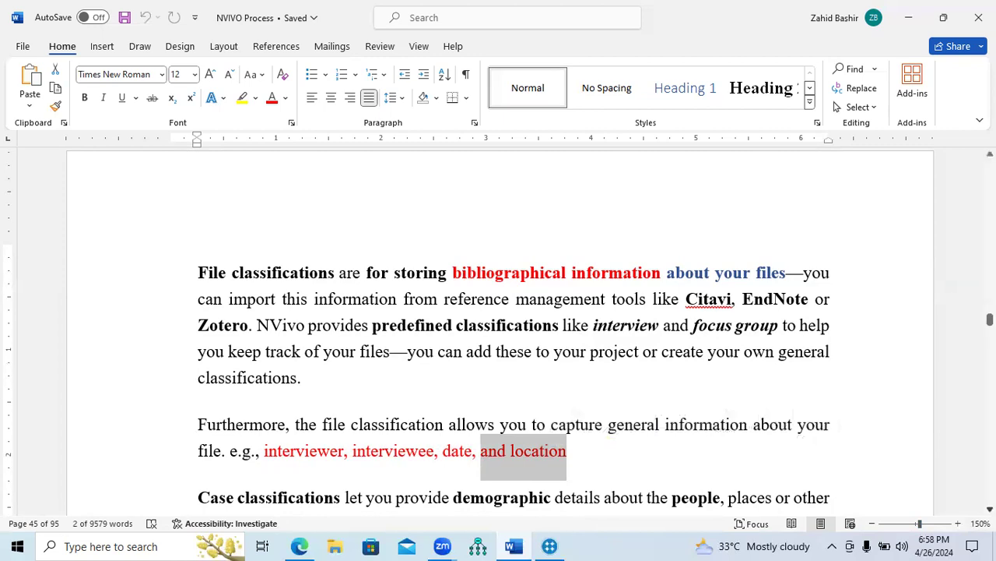
pyautogui.scroll(-1, 498, 327)
pyautogui.scroll(-8, 498, 327)
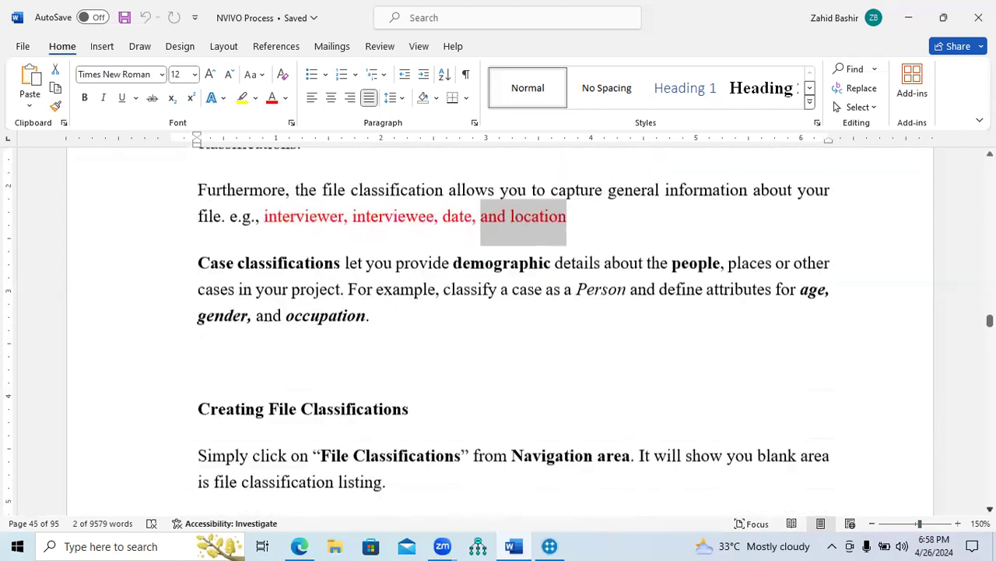
pyautogui.scroll(-7, 498, 327)
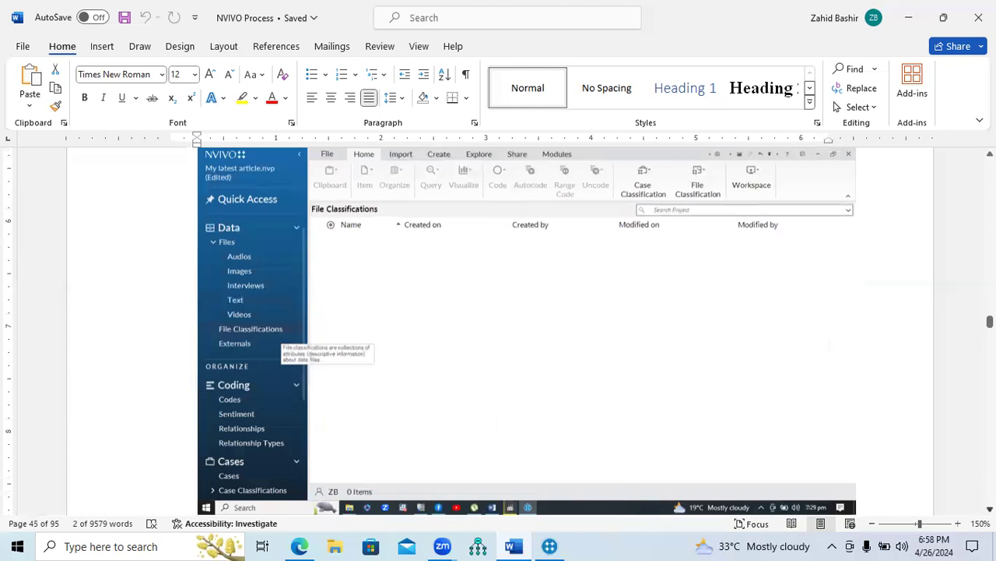
pyautogui.scroll(-2, 679, 345)
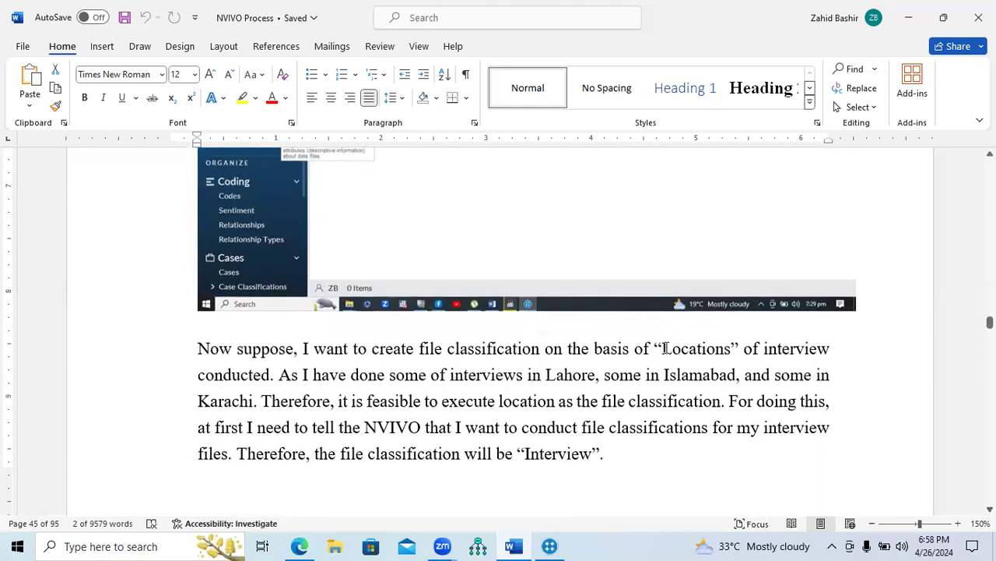
pyautogui.moveTo(662, 348); pyautogui.dragTo(731, 351)
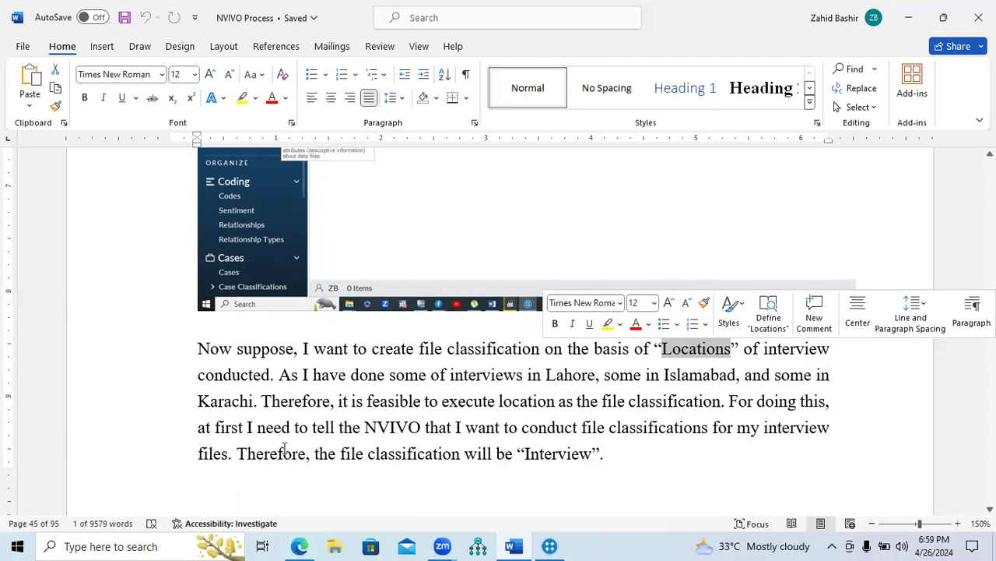
pyautogui.moveTo(234, 454); pyautogui.dragTo(246, 426)
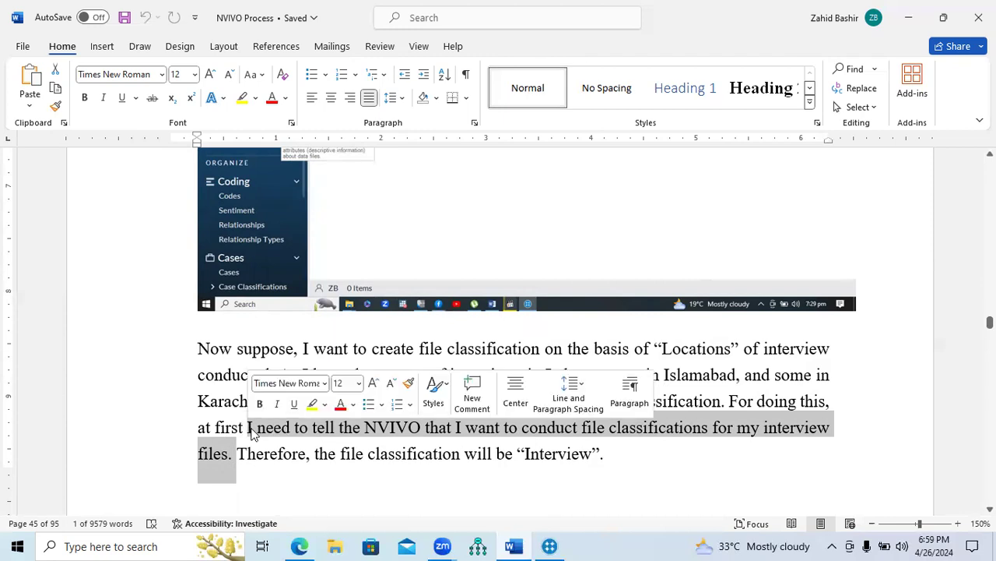
# - Switch to NVivo to look at the Interviews folder, and return to Word to highlight the instruction on adding a New Classification
pyautogui.click(547, 545)
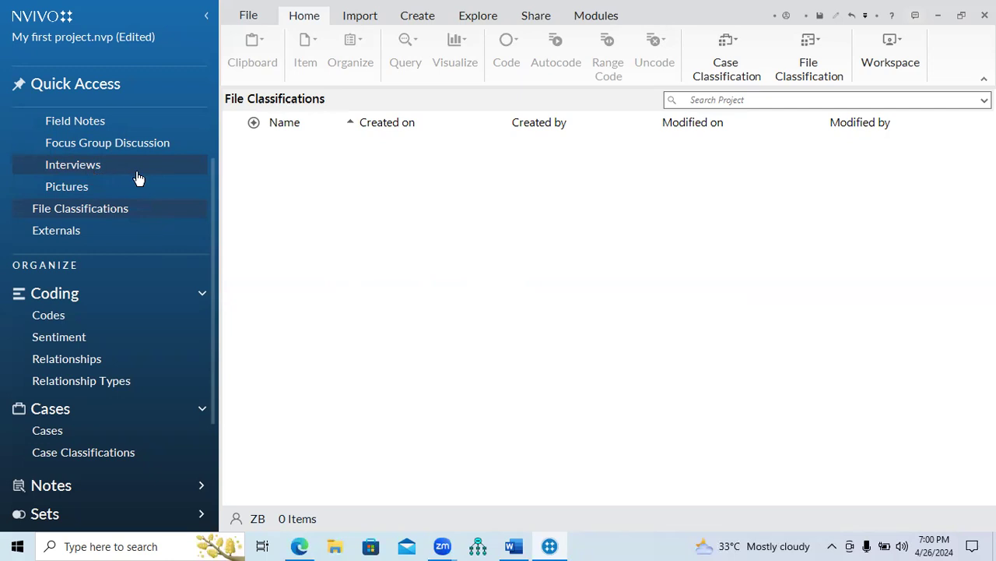
pyautogui.click(512, 543)
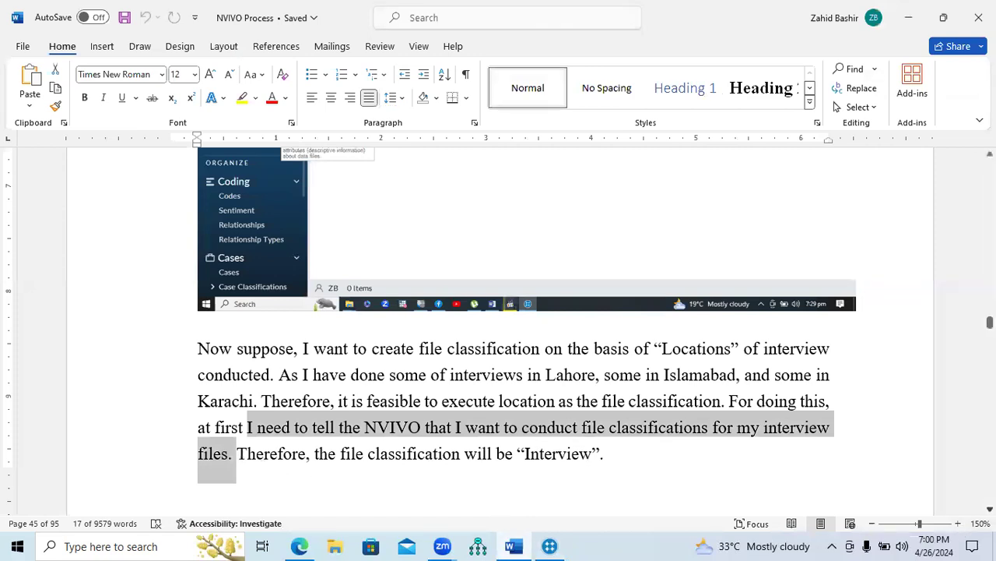
pyautogui.scroll(-1, 815, 510)
pyautogui.scroll(-10, 498, 327)
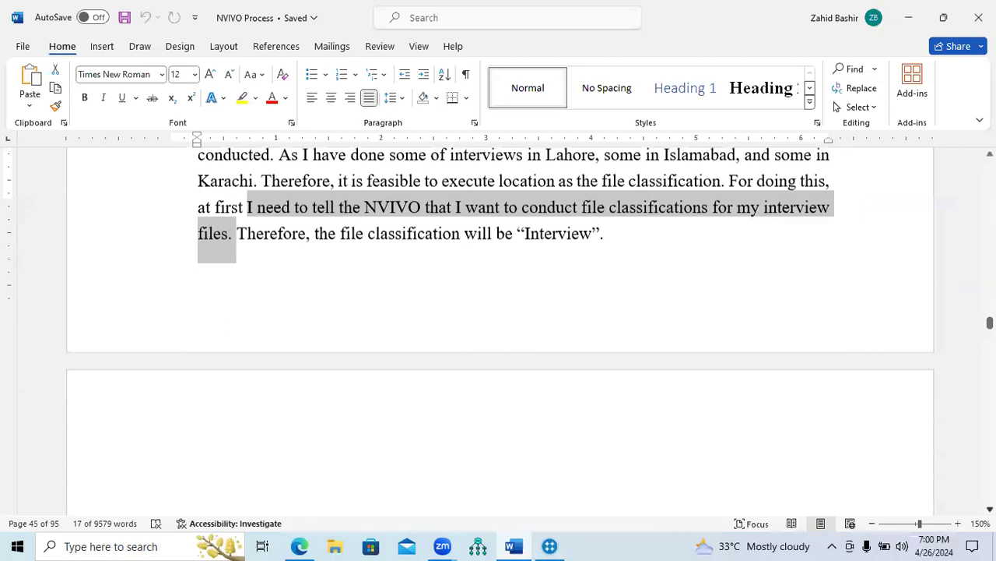
pyautogui.scroll(-2, 428, 272)
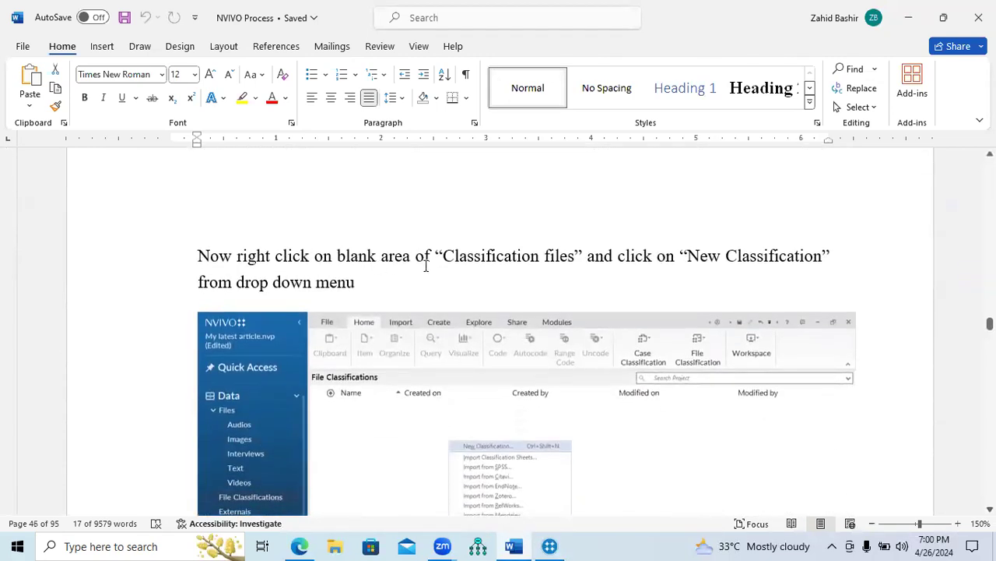
pyautogui.moveTo(445, 257); pyautogui.dragTo(488, 280)
pyautogui.moveTo(395, 278); pyautogui.dragTo(386, 279)
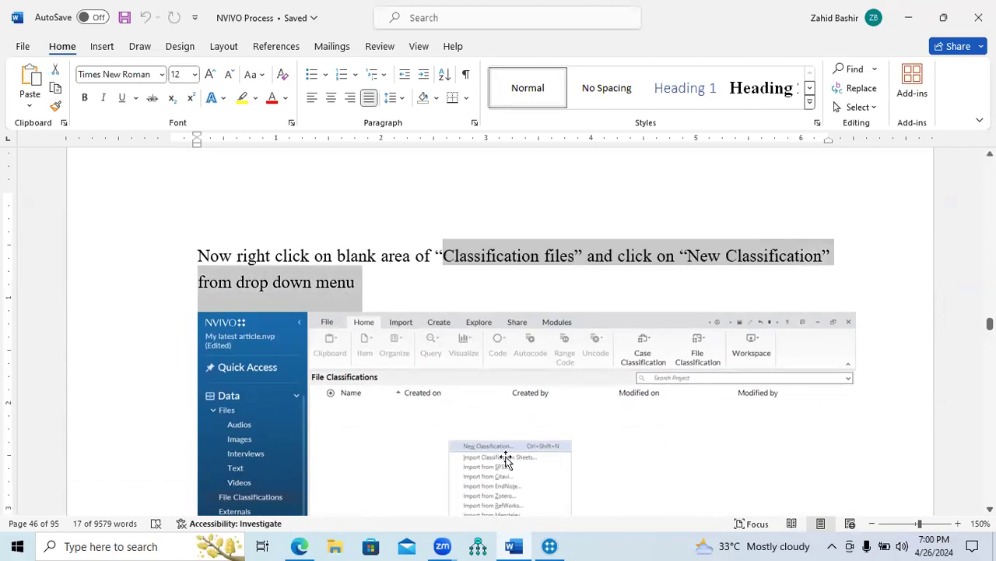
# - Switch to NVivo and start a new classification in the File Classifications list
pyautogui.click(550, 545)
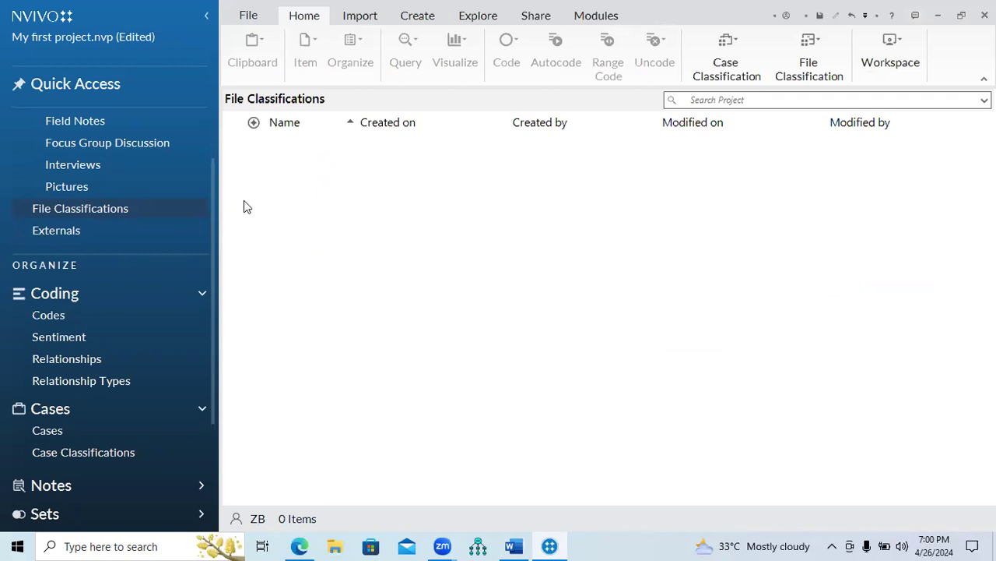
pyautogui.click(106, 212)
pyautogui.rightClick(522, 193)
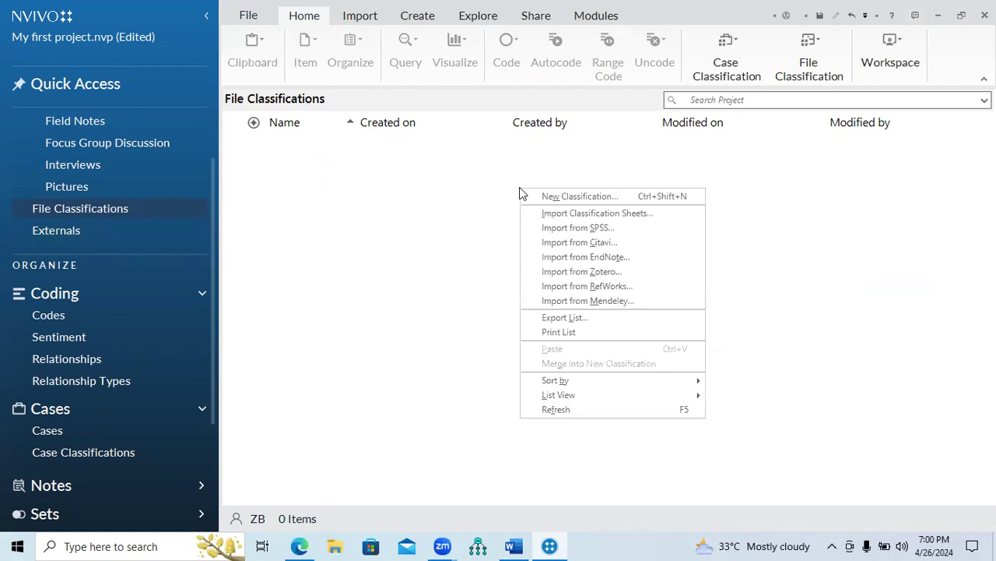
pyautogui.click(592, 199)
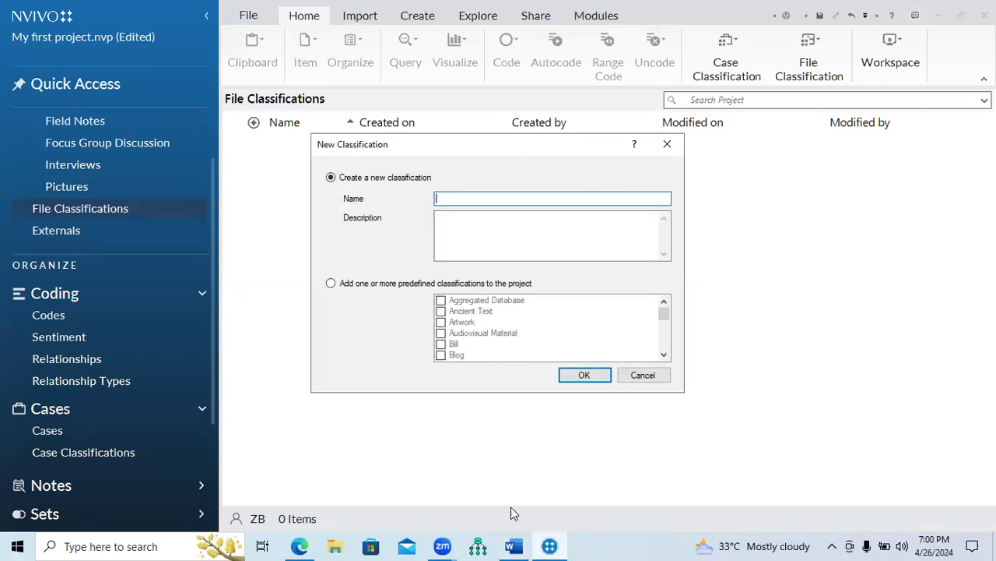
# - Return to the Word notes and highlight the instruction on entering "Interview" as the classification name
pyautogui.click(514, 546)
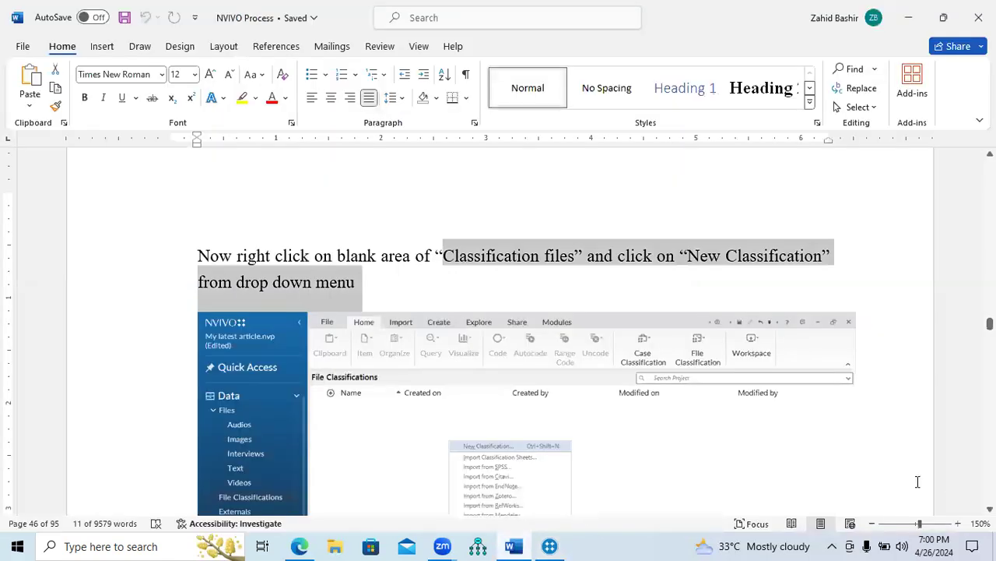
pyautogui.scroll(-5, 498, 327)
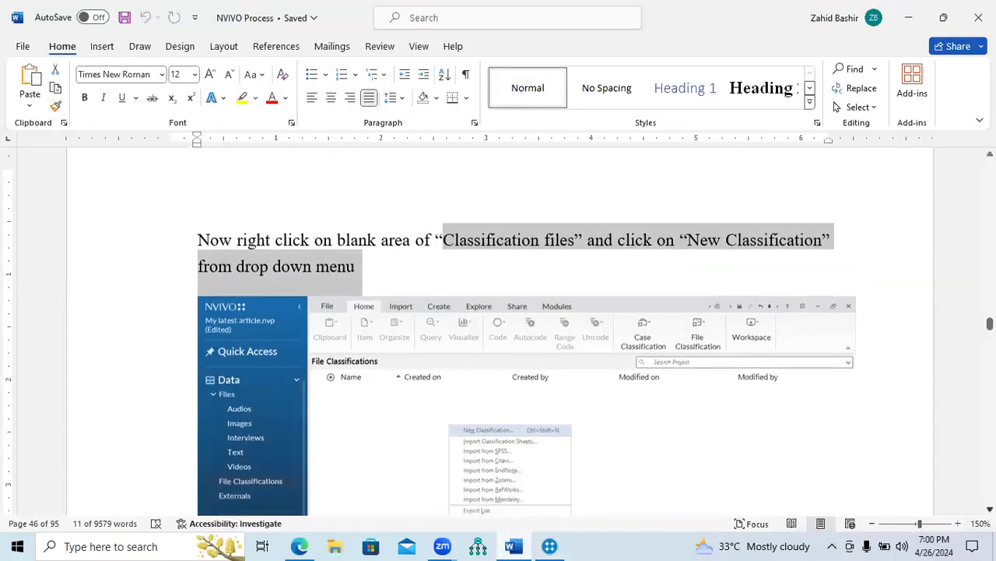
pyautogui.scroll(-5, 296, 281)
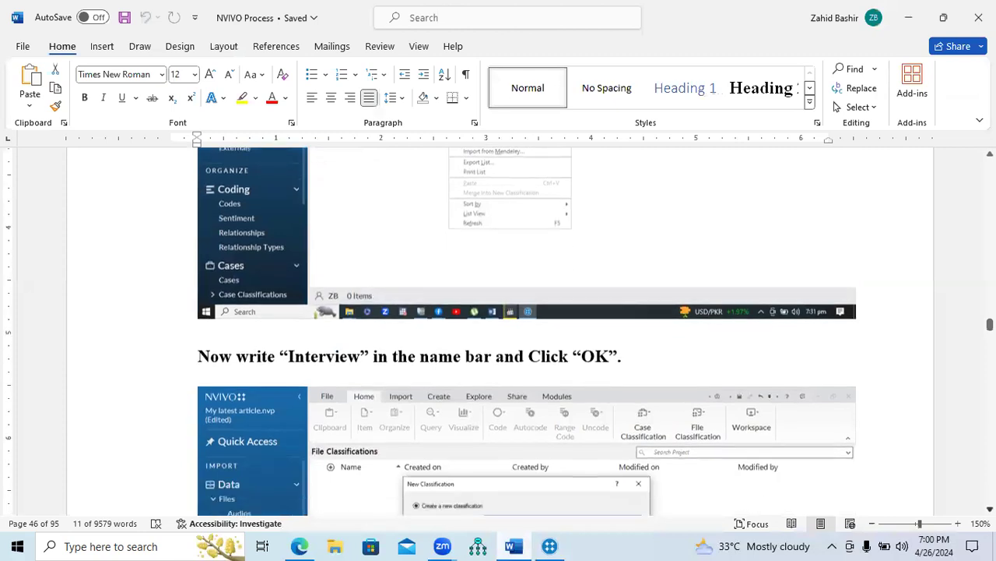
pyautogui.moveTo(288, 300); pyautogui.dragTo(624, 302)
# - Switch to NVivo and create the new file classification with the name Interview
pyautogui.click(550, 546)
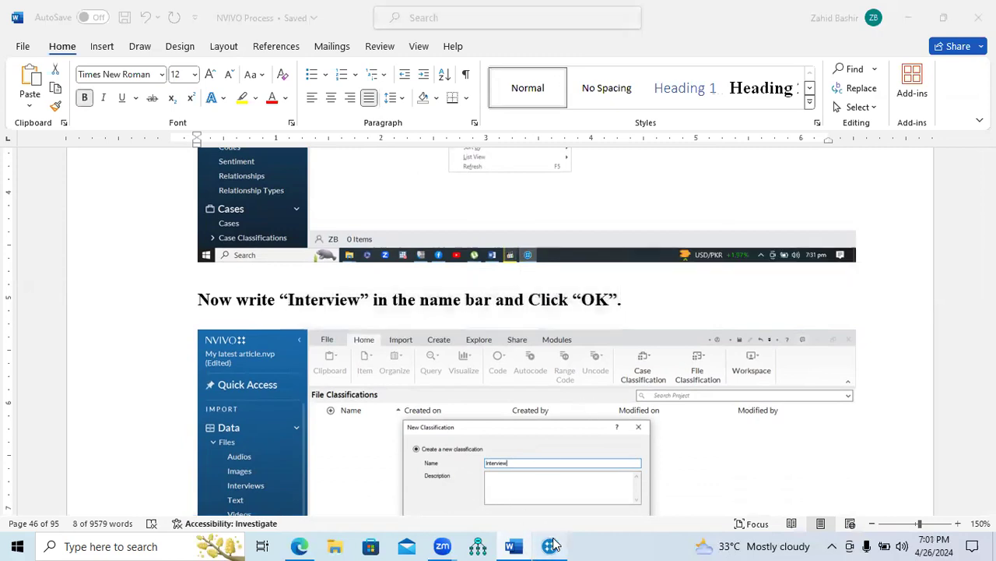
pyautogui.click(538, 232)
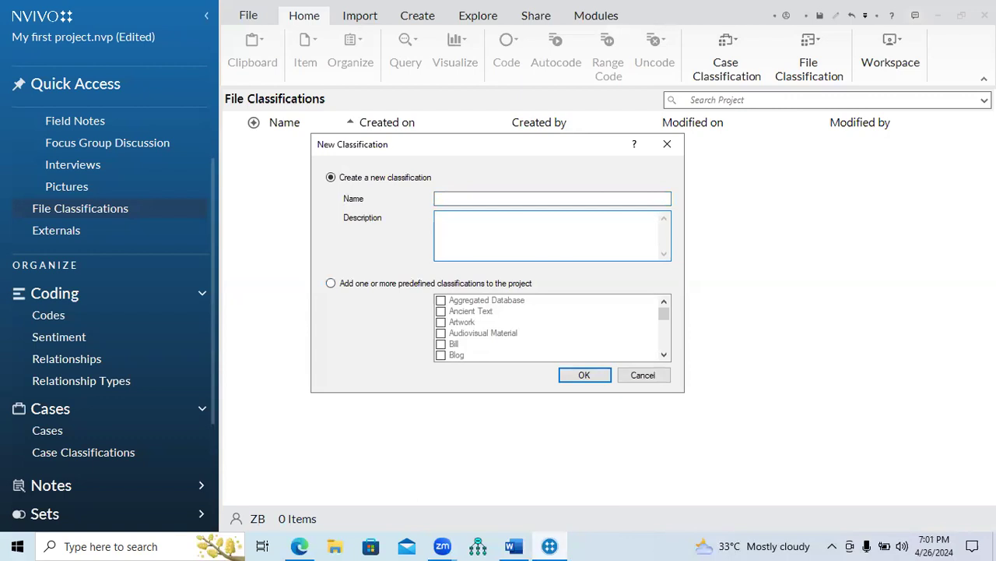
pyautogui.click(500, 197)
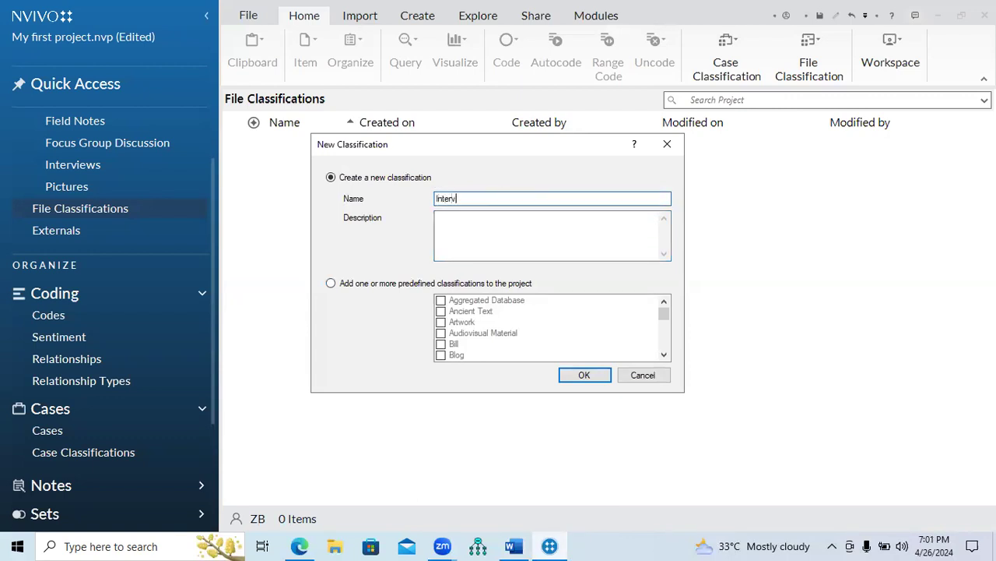
pyautogui.click(580, 374)
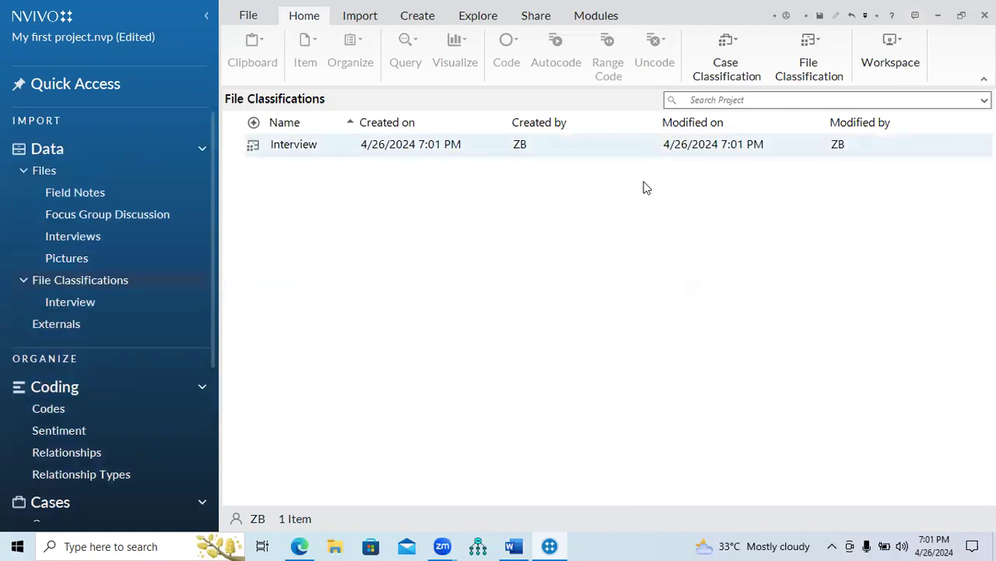
# - Return to the Word notes and read how to verify the new classification in the Navigation and file listing areas
pyautogui.click(513, 546)
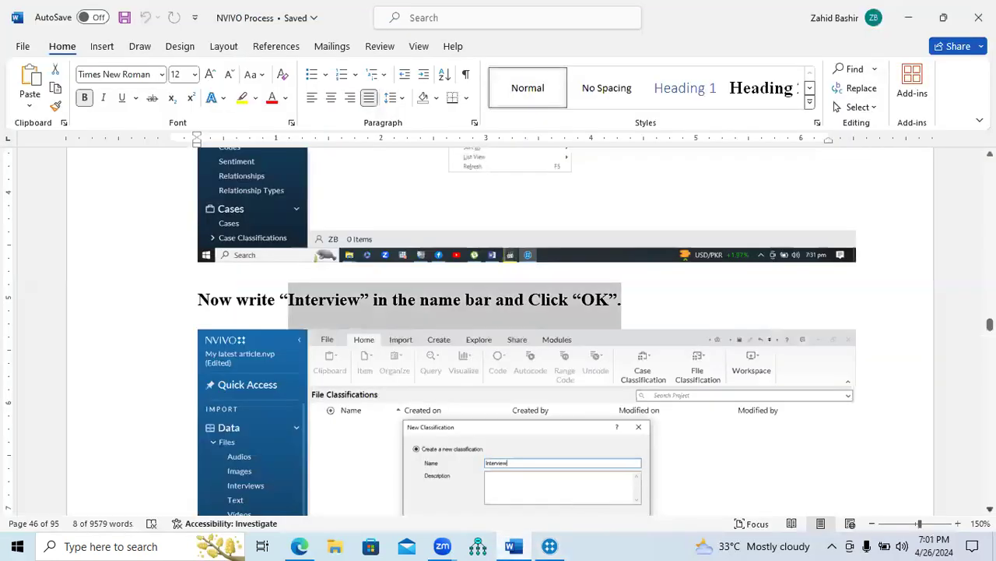
pyautogui.scroll(-6, 527, 331)
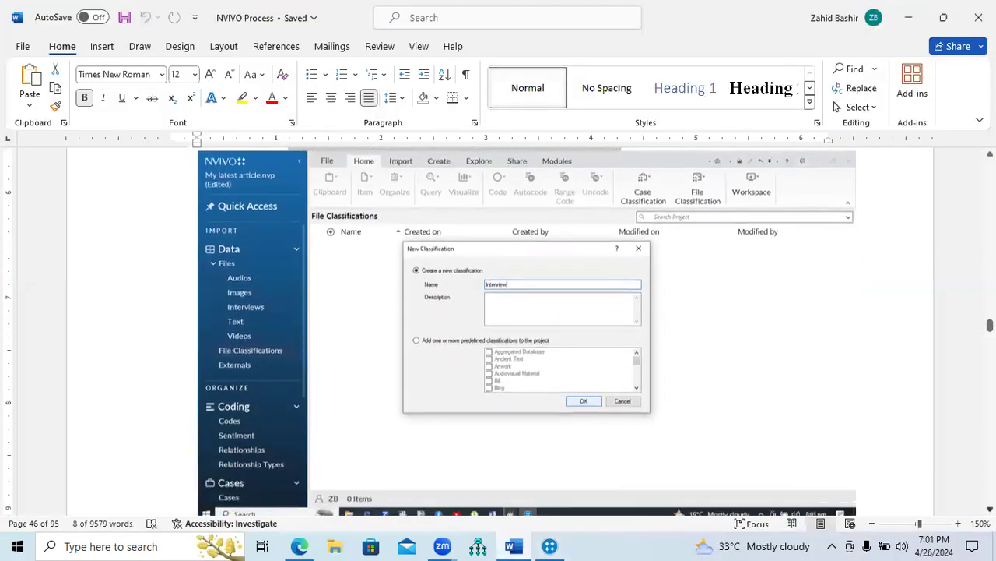
pyautogui.scroll(-2, 345, 374)
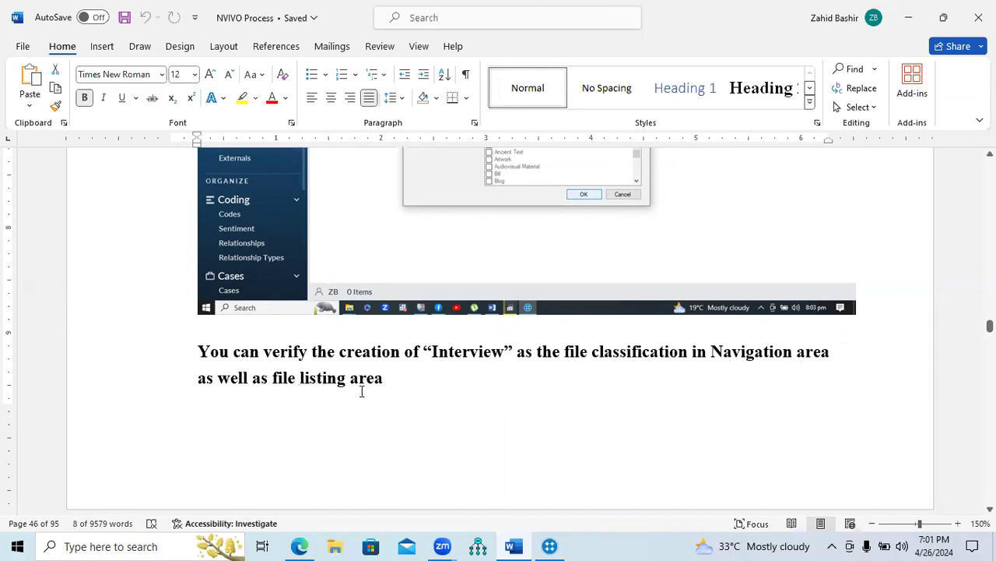
# - Switch to NVivo and check the Interview classification in the File Classifications list and in its own file listing
pyautogui.click(553, 545)
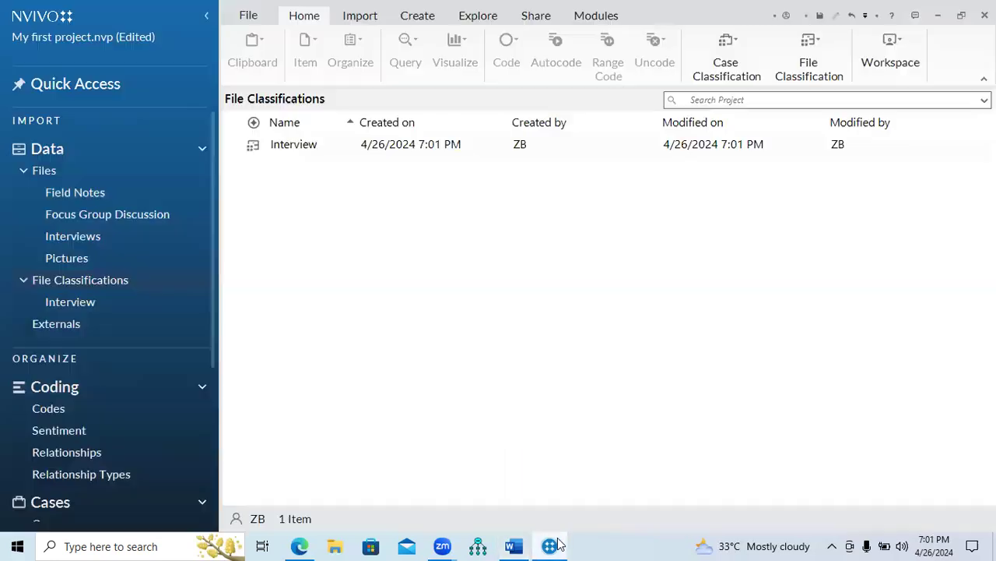
pyautogui.click(65, 286)
pyautogui.click(70, 305)
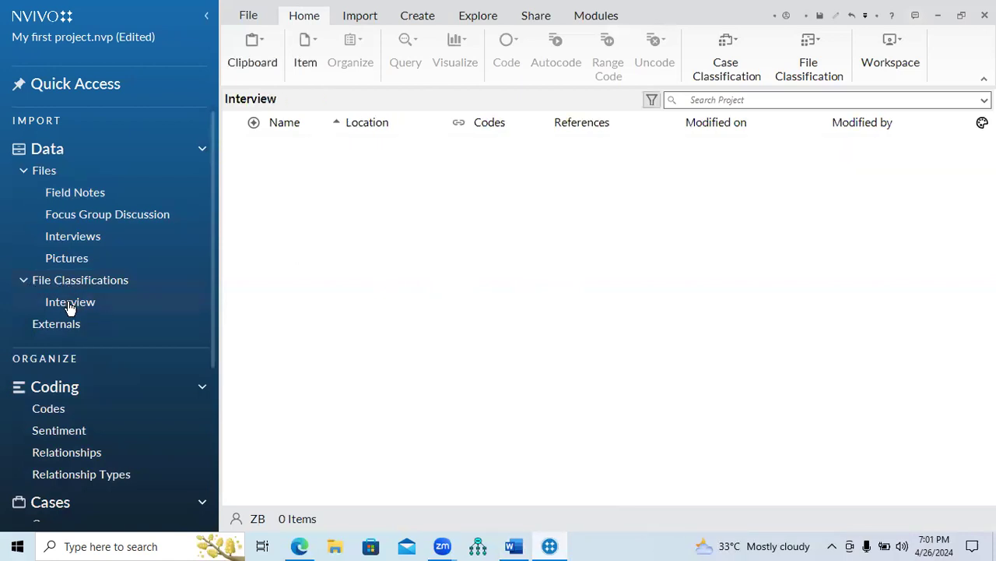
pyautogui.click(72, 302)
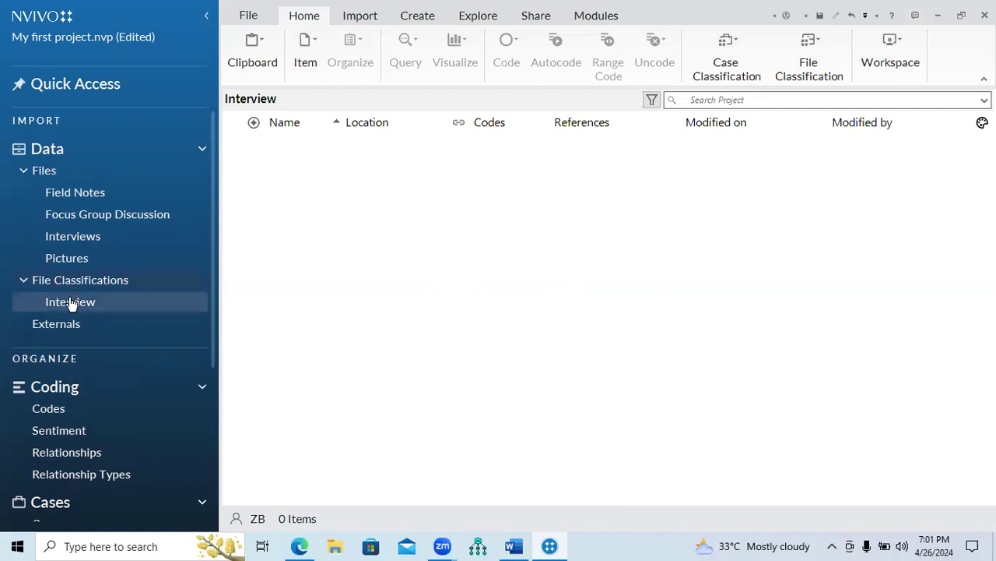
pyautogui.click(62, 279)
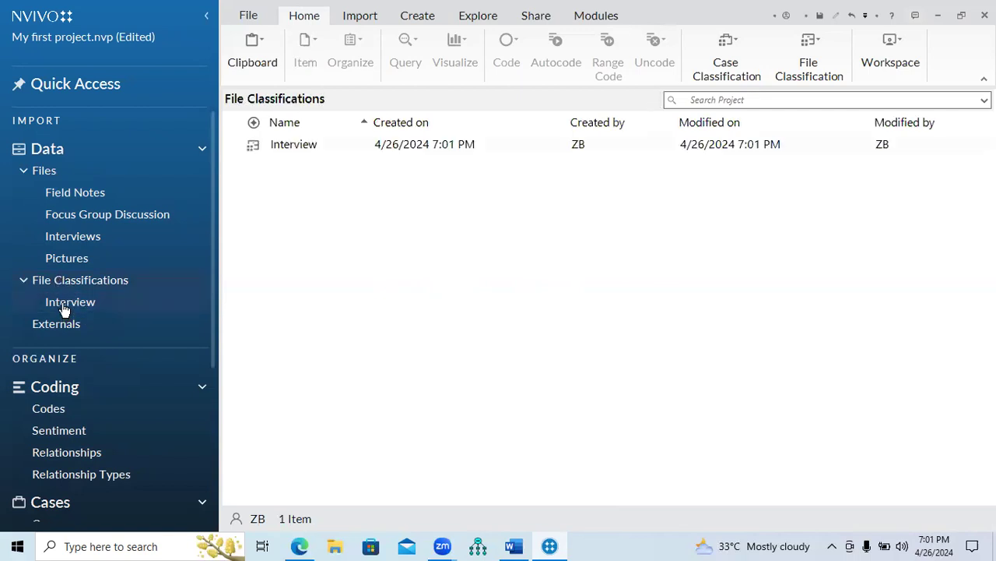
pyautogui.click(64, 308)
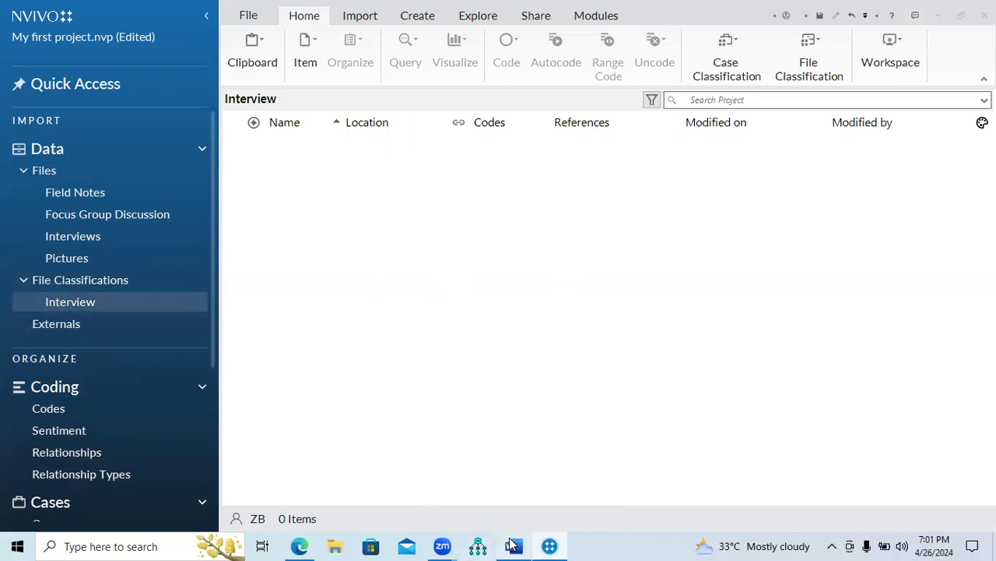
# - Return to the Word notes and highlight the instruction on opening Interview under File Classifications to see its blank area
pyautogui.click(514, 546)
pyautogui.scroll(-3, 498, 327)
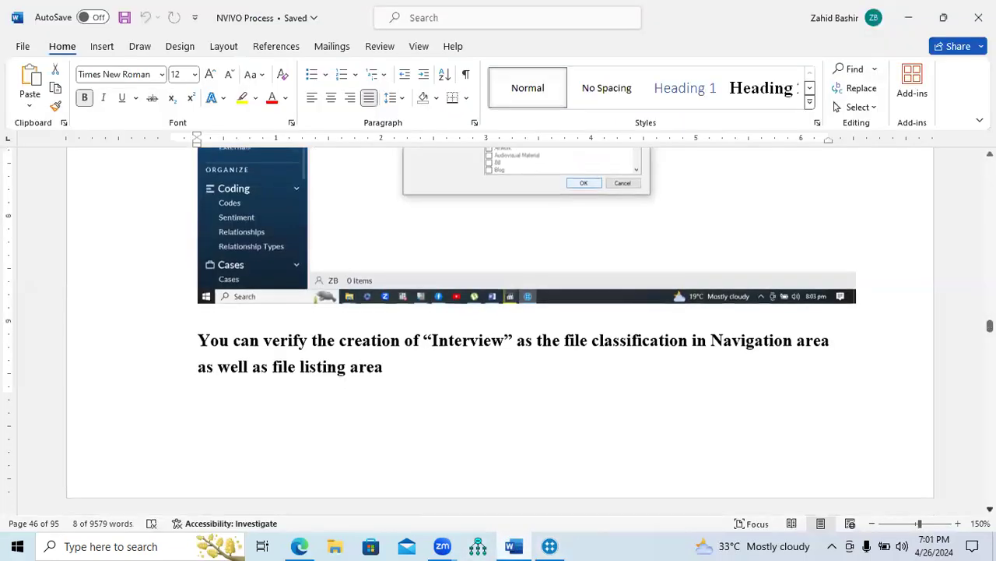
pyautogui.scroll(-10, 498, 327)
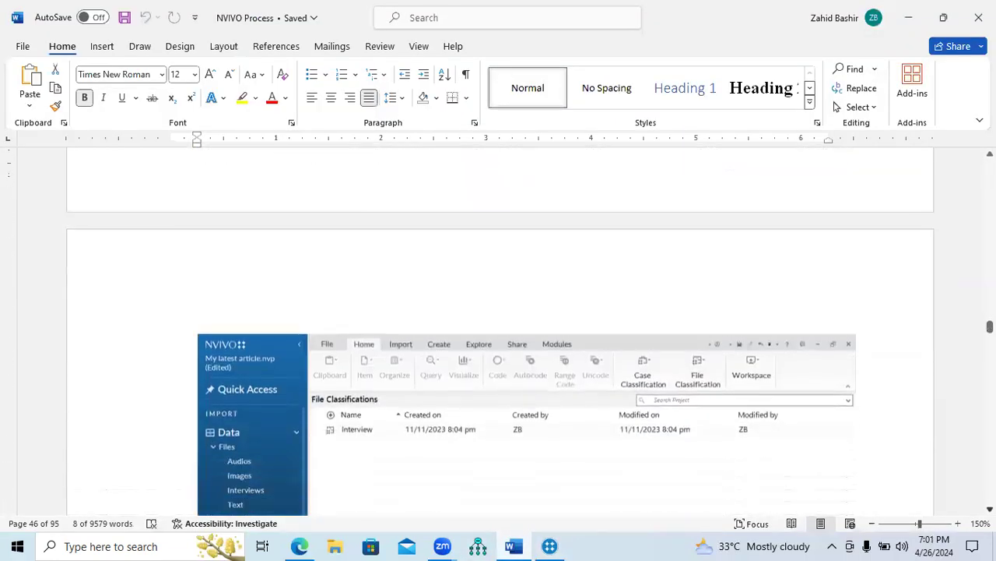
pyautogui.scroll(-7, 386, 286)
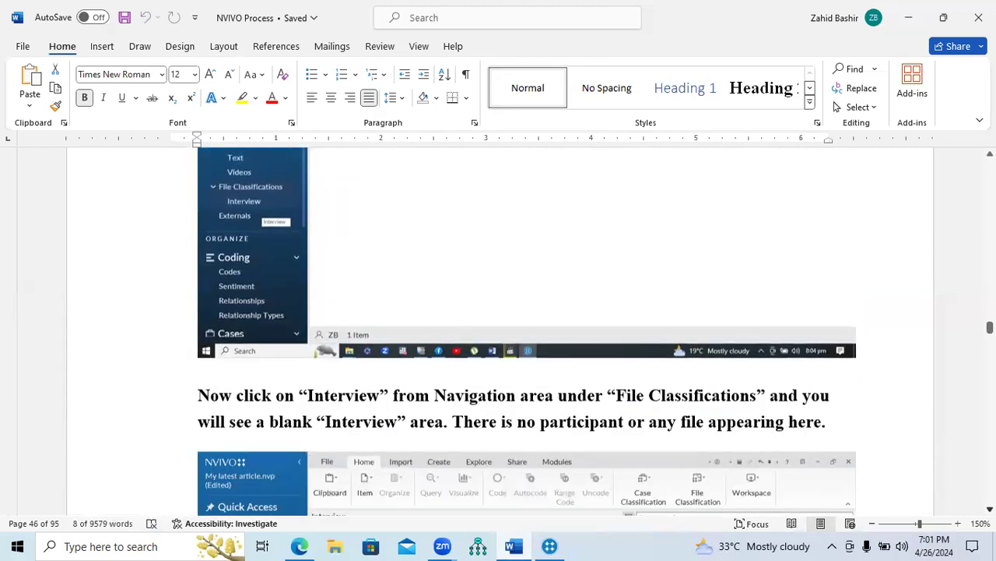
pyautogui.moveTo(309, 305); pyautogui.dragTo(561, 305)
pyautogui.moveTo(669, 304); pyautogui.dragTo(825, 336)
# - Switch to NVivo to point out the Interview file classification, and return to the Word notes
pyautogui.click(550, 546)
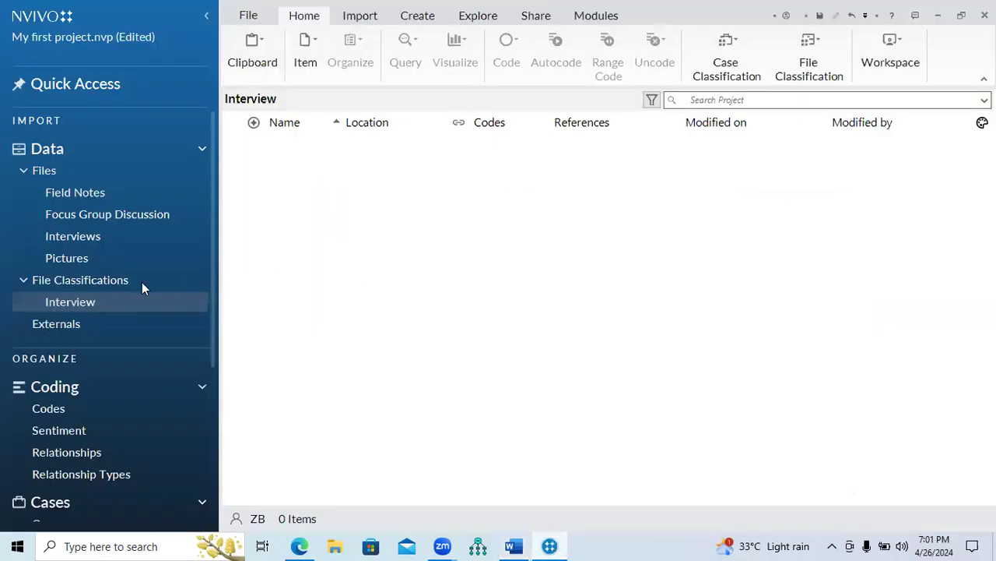
pyautogui.click(90, 308)
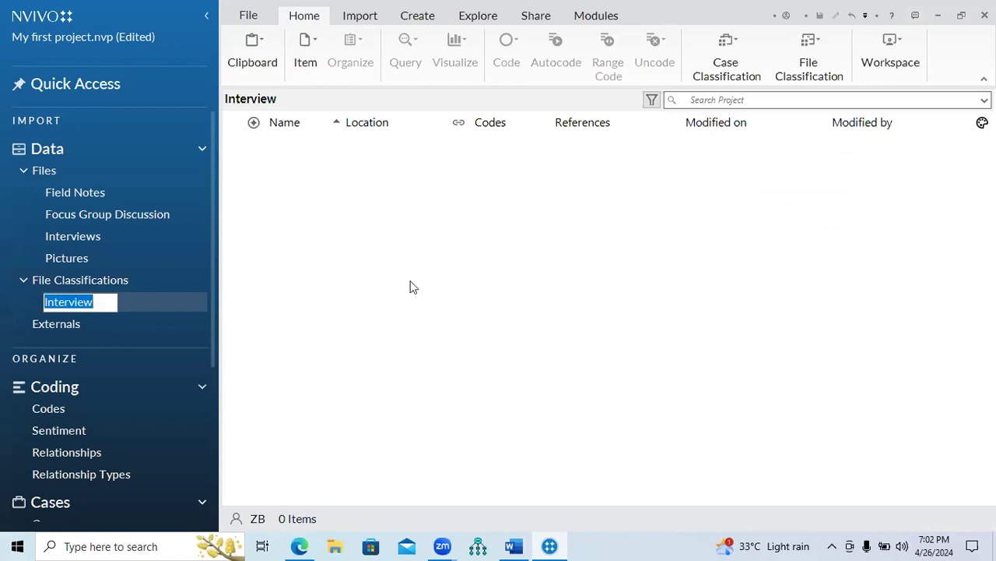
pyautogui.click(514, 545)
pyautogui.scroll(-5, 527, 332)
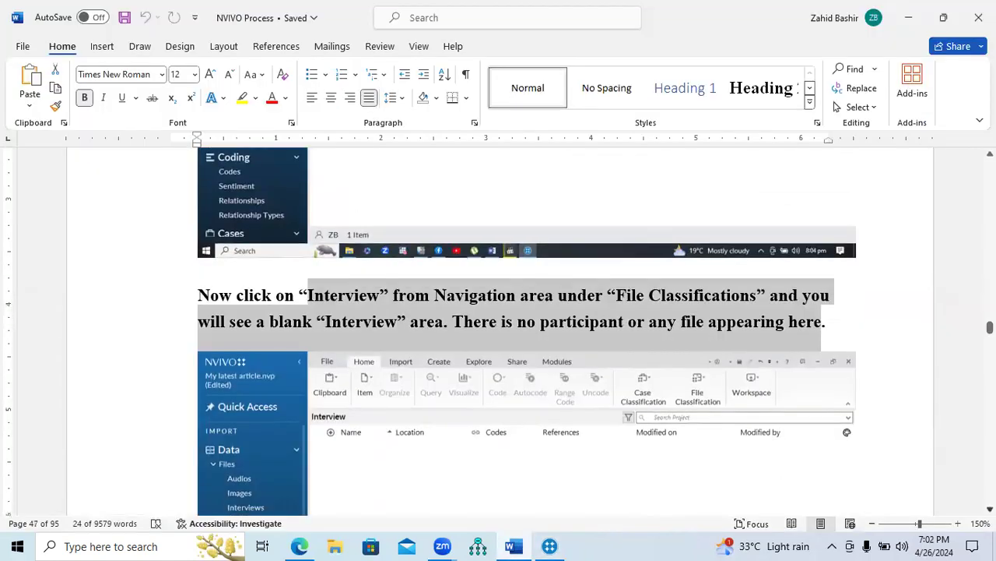
# - Read on in the Word notes, highlighting the instruction to open Interviews under Files and select all files
pyautogui.scroll(-9, 302, 321)
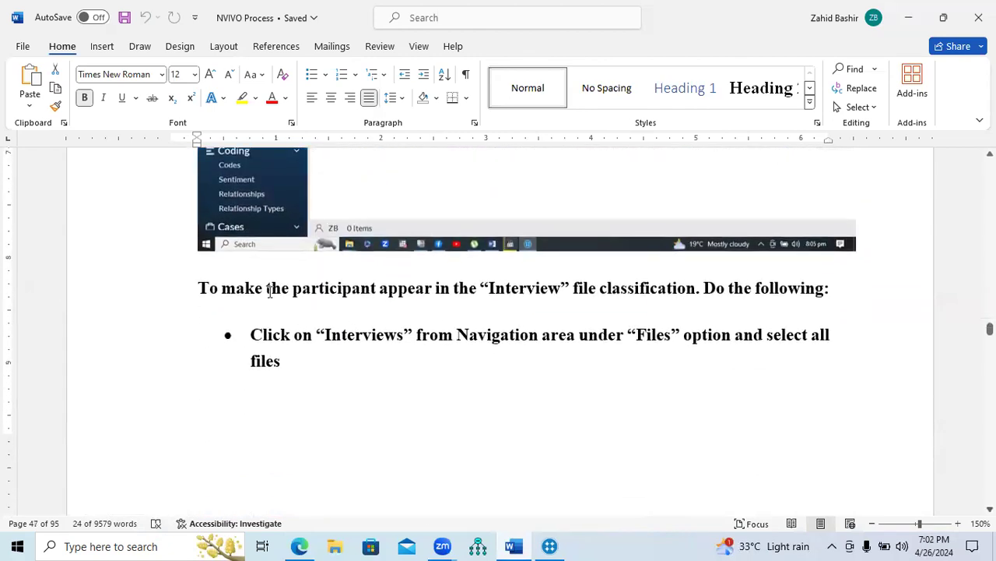
pyautogui.moveTo(267, 288); pyautogui.dragTo(828, 290)
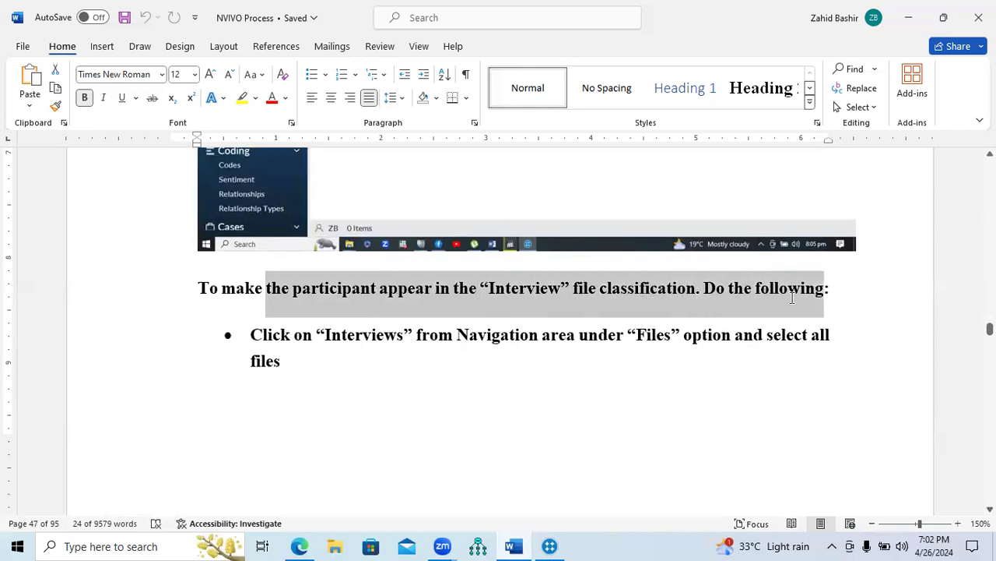
pyautogui.moveTo(326, 335); pyautogui.dragTo(424, 359)
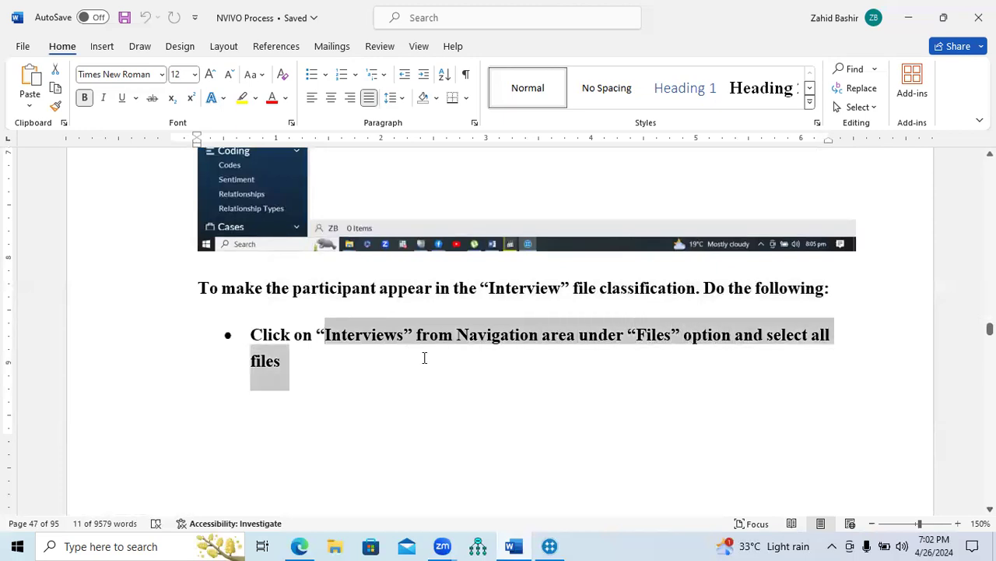
pyautogui.moveTo(300, 360); pyautogui.dragTo(299, 360)
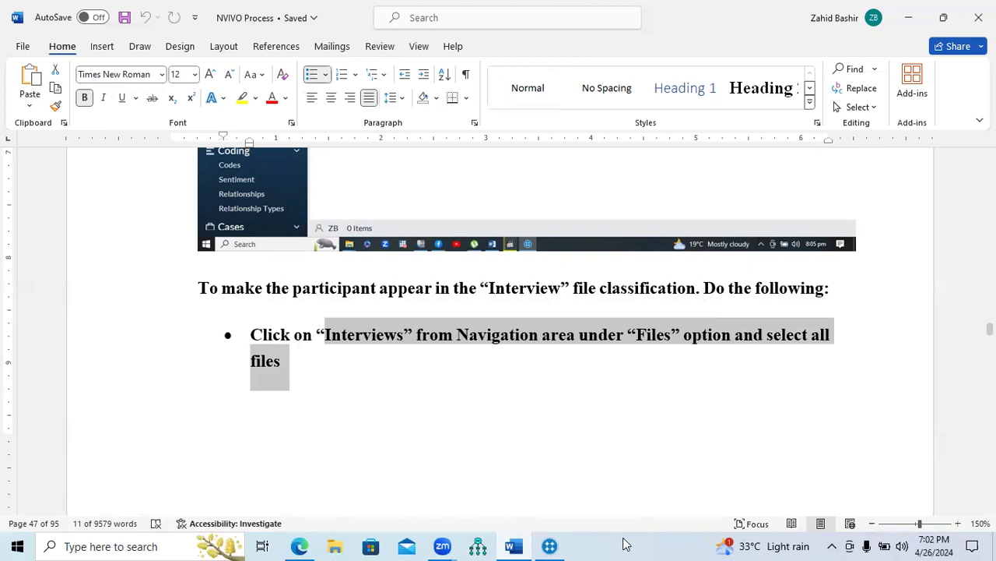
# - Switch to NVivo and compare the Interviews folder under Files with the Interview file classification, ending on the Interviews folder
pyautogui.click(558, 544)
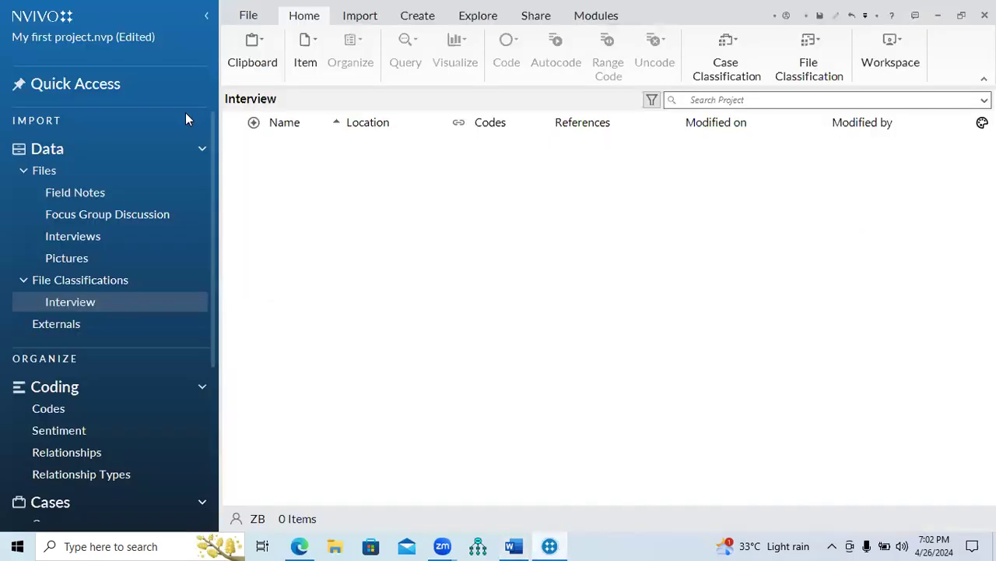
pyautogui.click(26, 171)
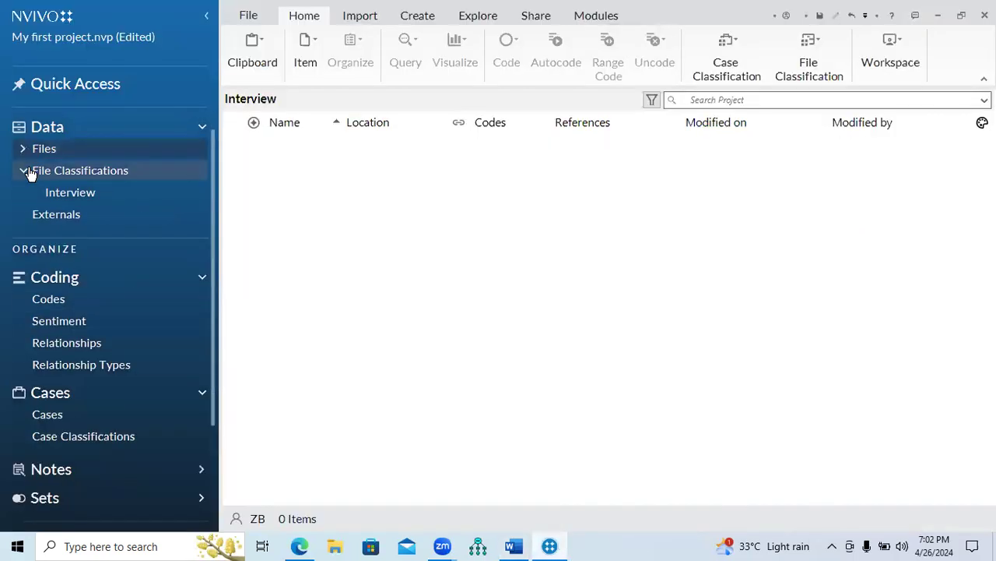
pyautogui.click(45, 151)
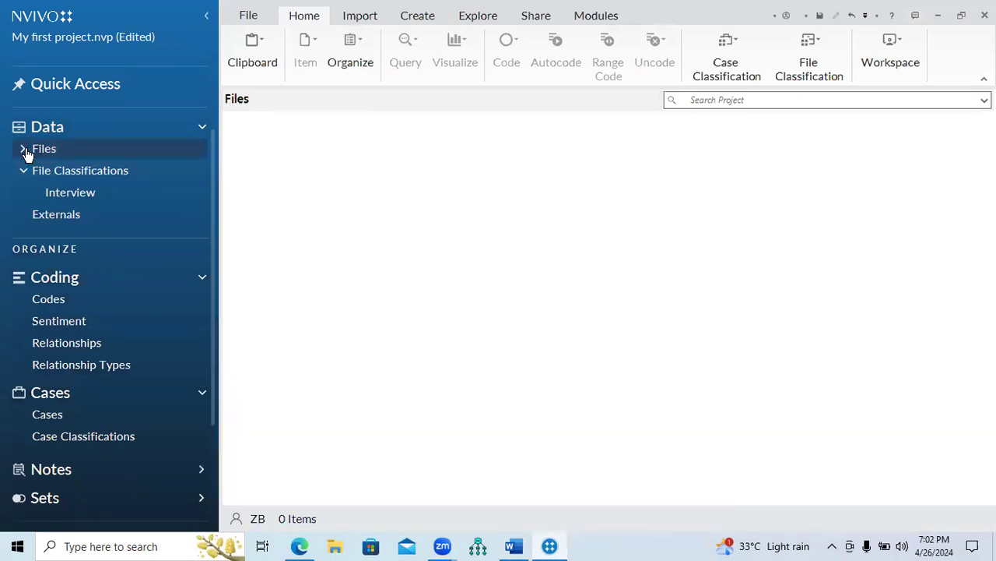
pyautogui.click(23, 148)
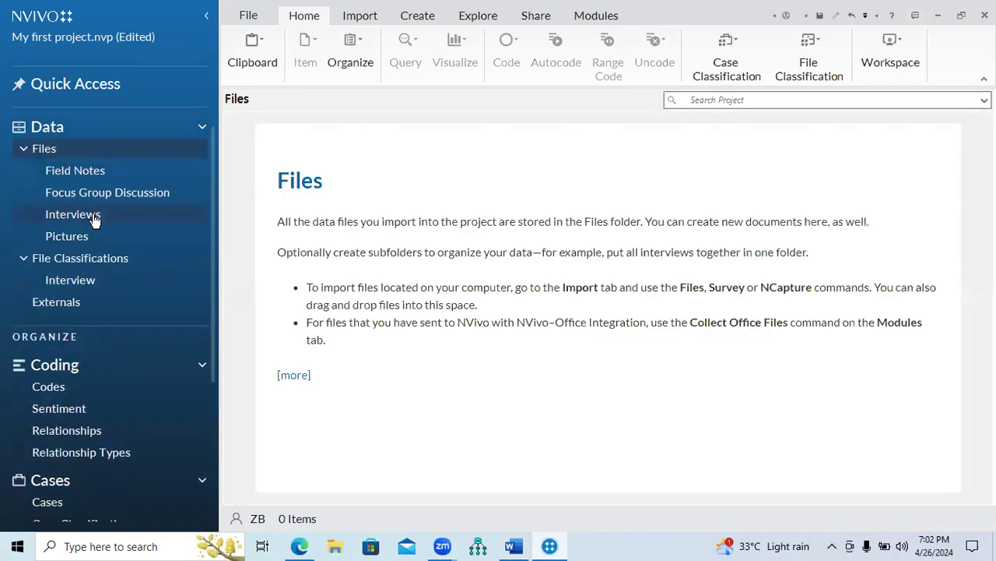
pyautogui.click(94, 220)
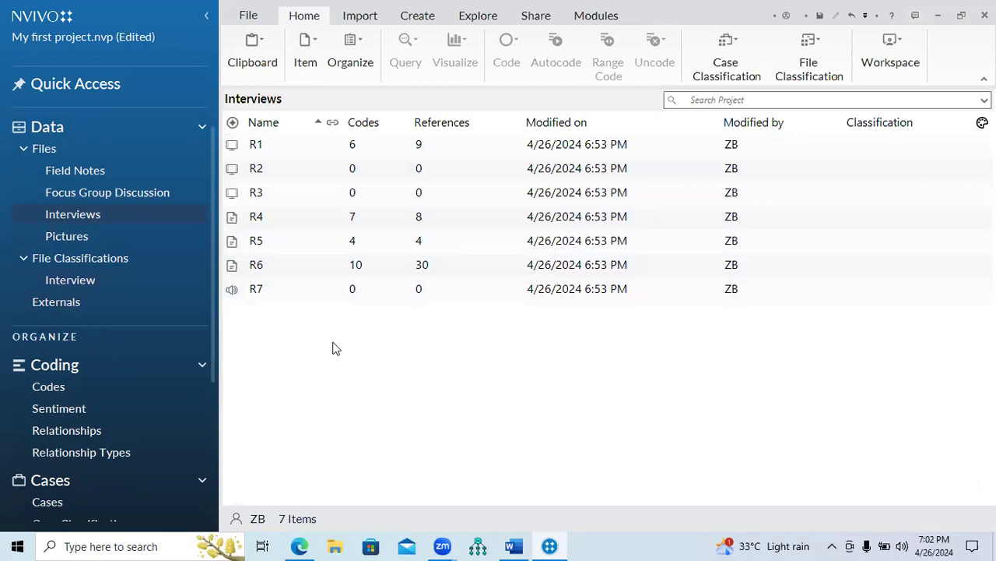
pyautogui.click(93, 285)
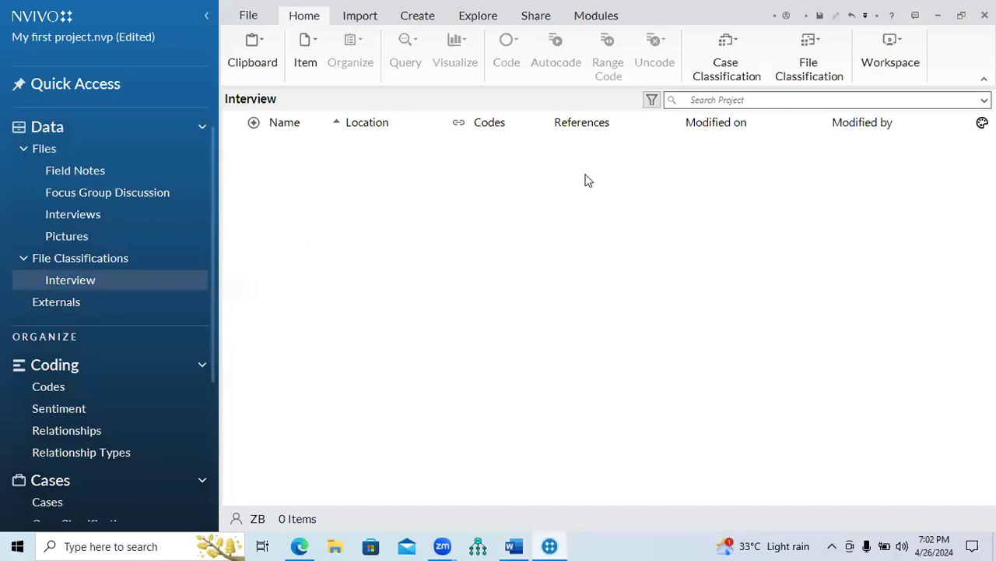
pyautogui.click(71, 214)
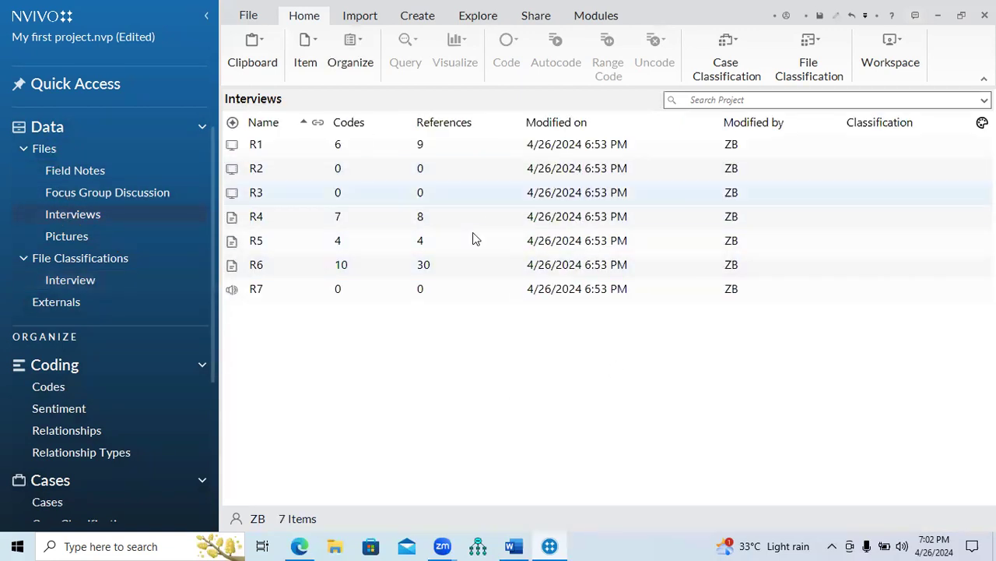
# - Return to the Word notes and read how to assign the Interview classification to the selected files
pyautogui.click(515, 545)
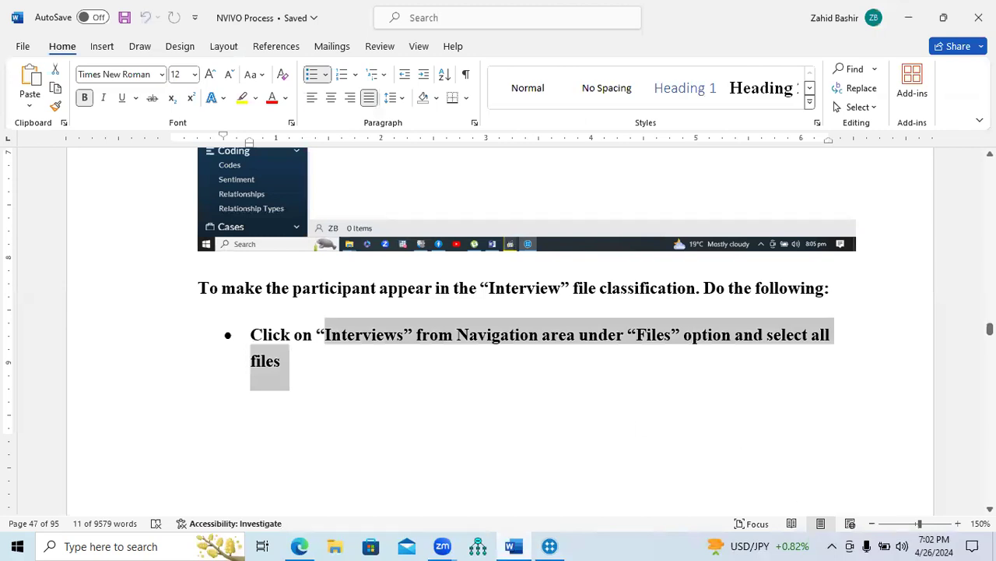
pyautogui.scroll(-5, 498, 327)
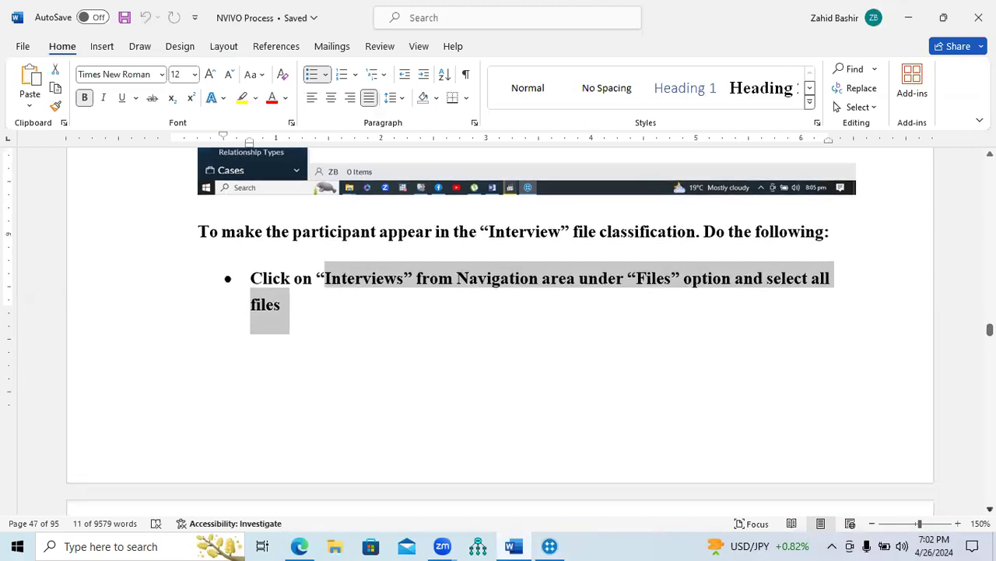
pyautogui.scroll(-8, 498, 327)
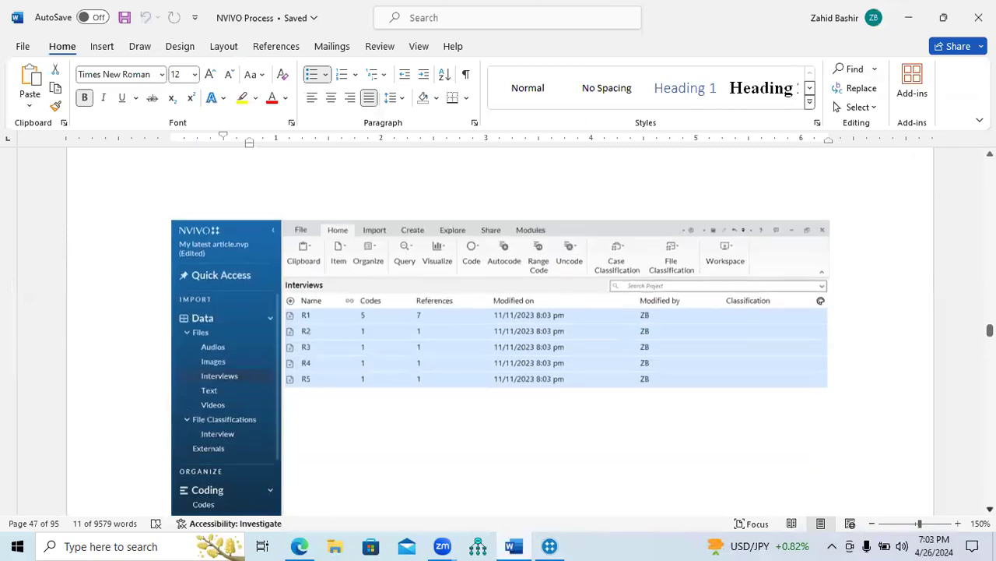
pyautogui.scroll(-4, 374, 352)
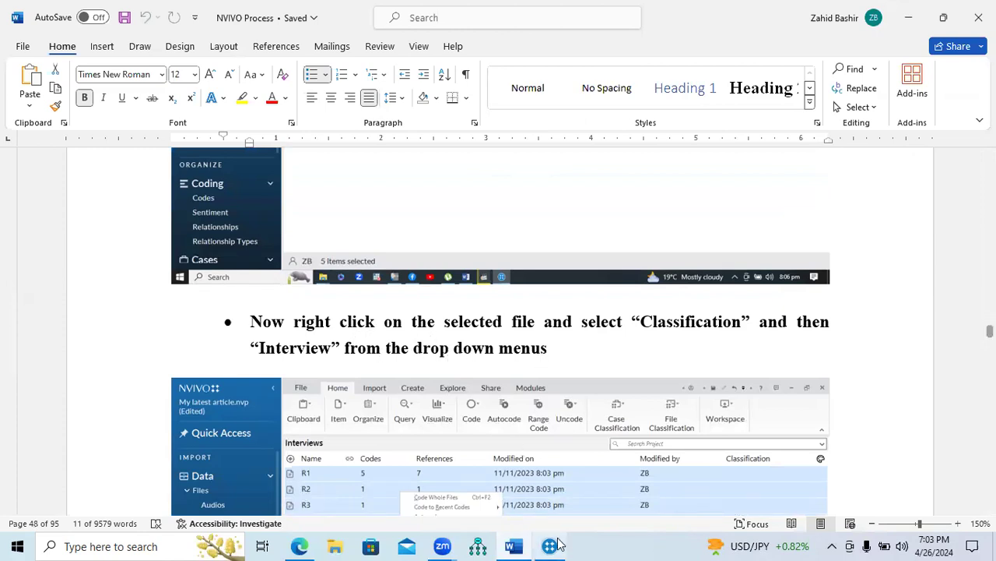
pyautogui.scroll(-3, 498, 327)
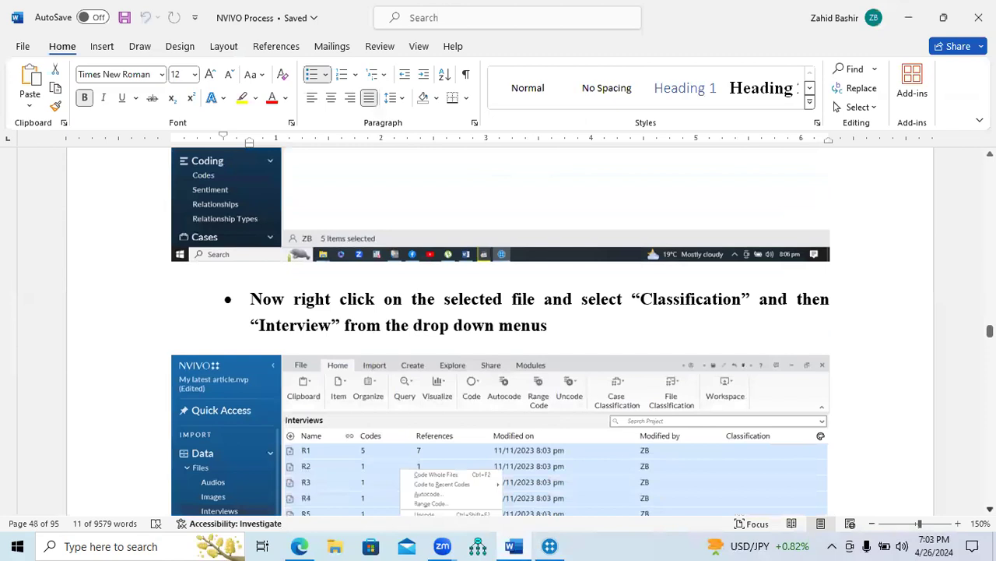
pyautogui.scroll(-2, 499, 327)
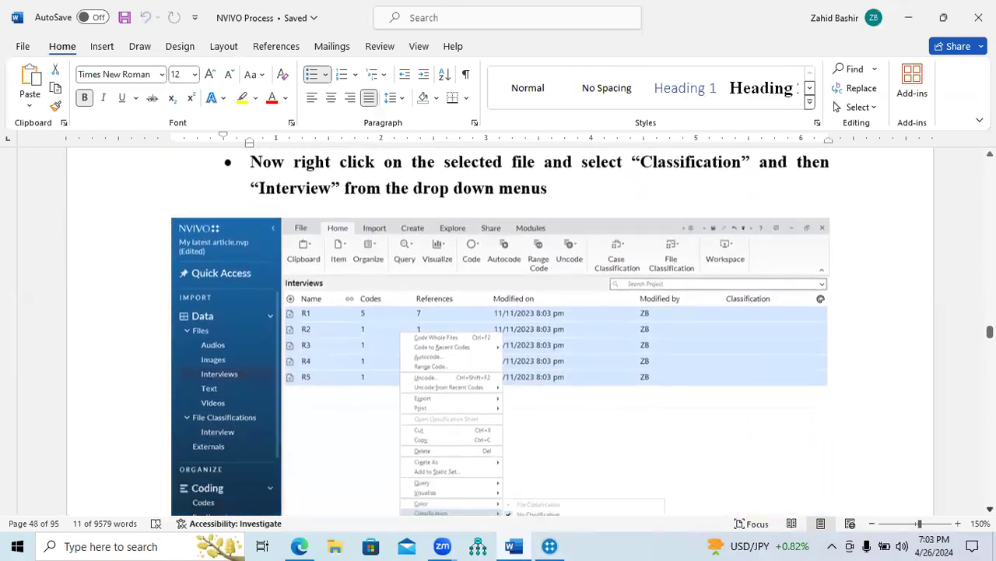
pyautogui.scroll(-1, 970, 507)
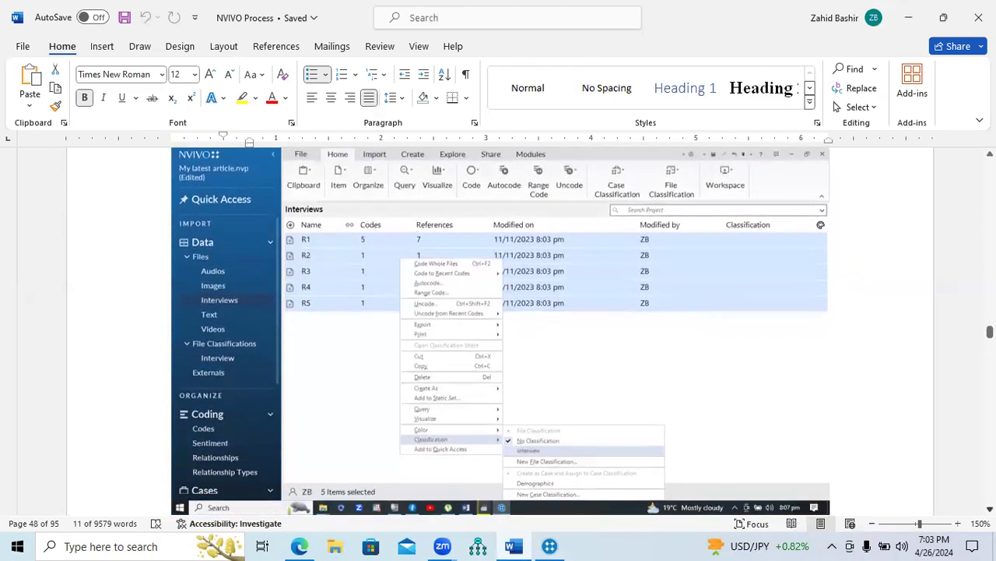
# - Switch back to NVivo and close the opened R1 interview to return to the full Interviews file list
pyautogui.click(550, 545)
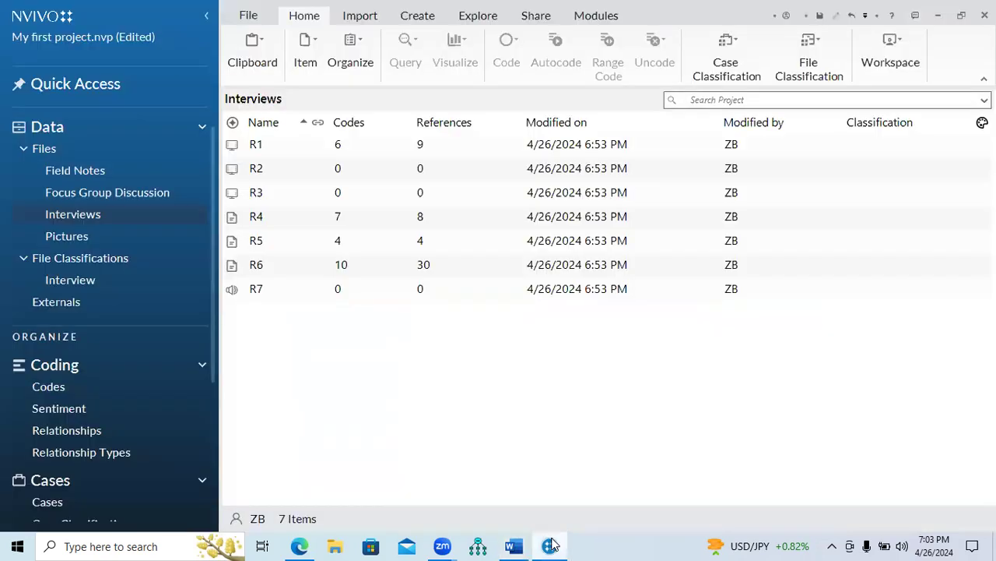
pyautogui.click(372, 150)
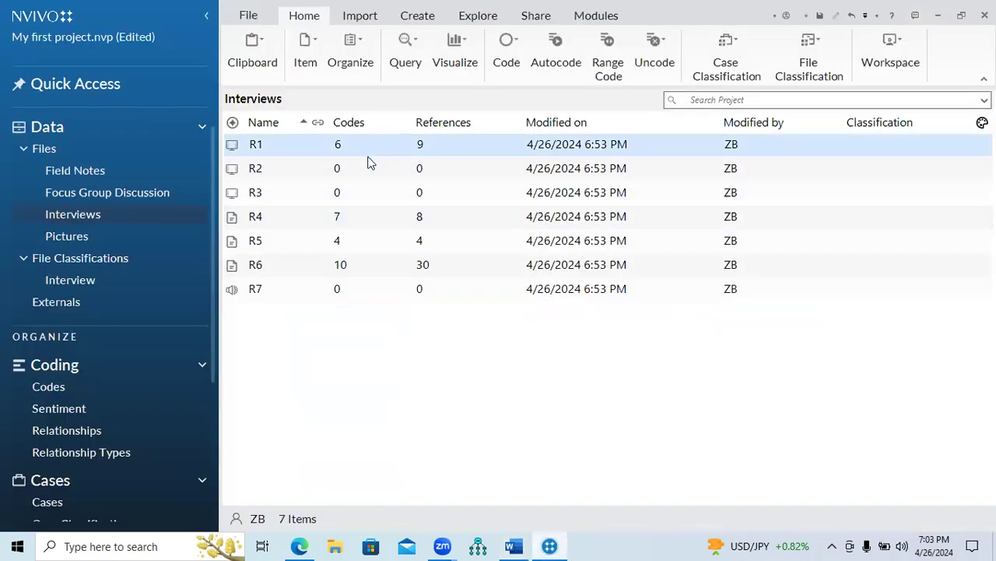
pyautogui.hotkey('alt', 'Tab')
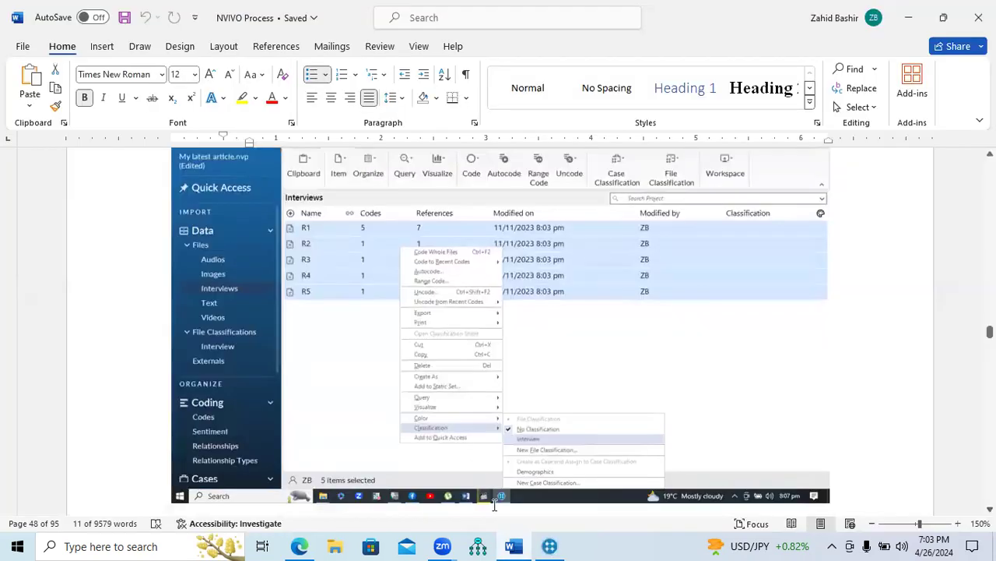
pyautogui.click(553, 545)
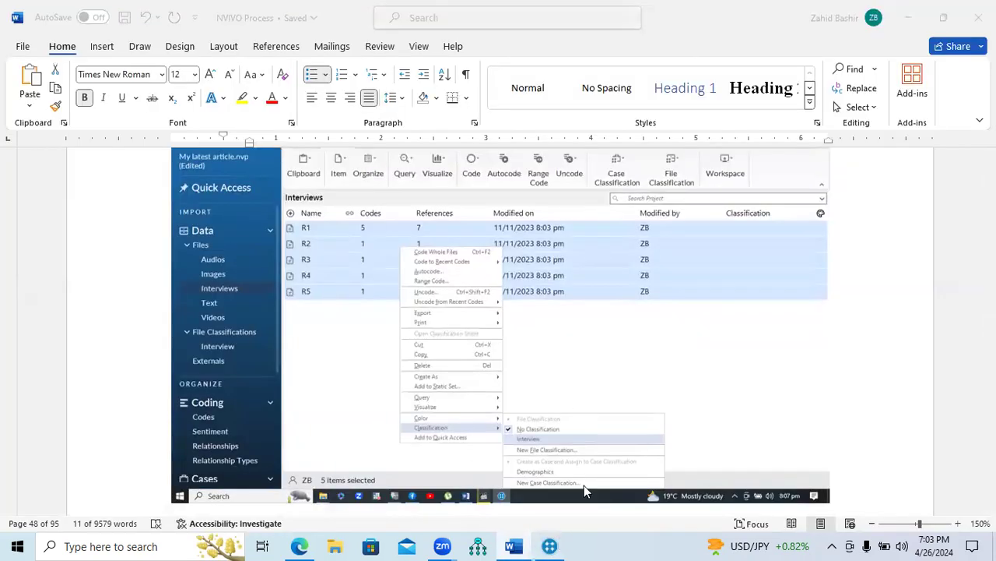
pyautogui.click(545, 542)
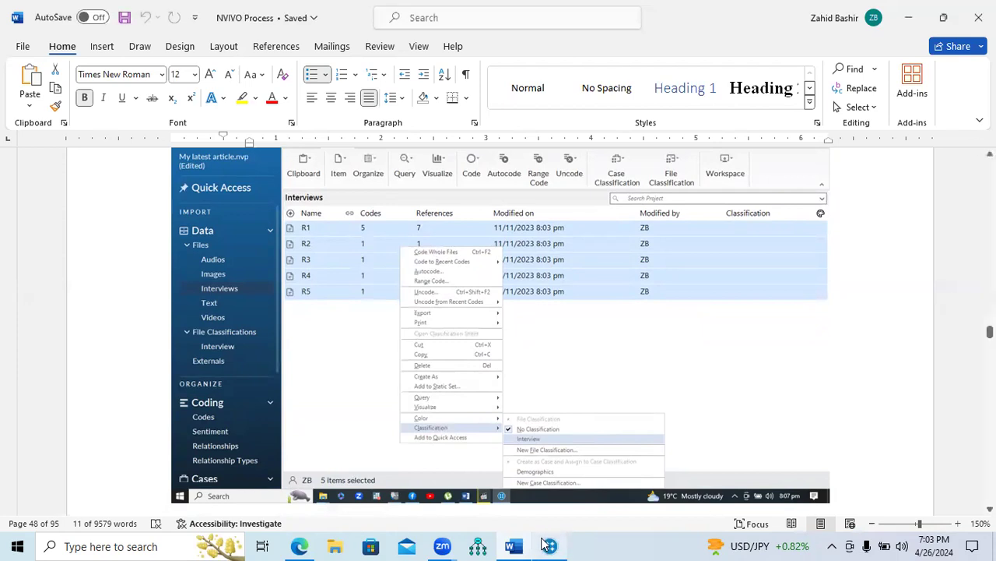
pyautogui.click(909, 17)
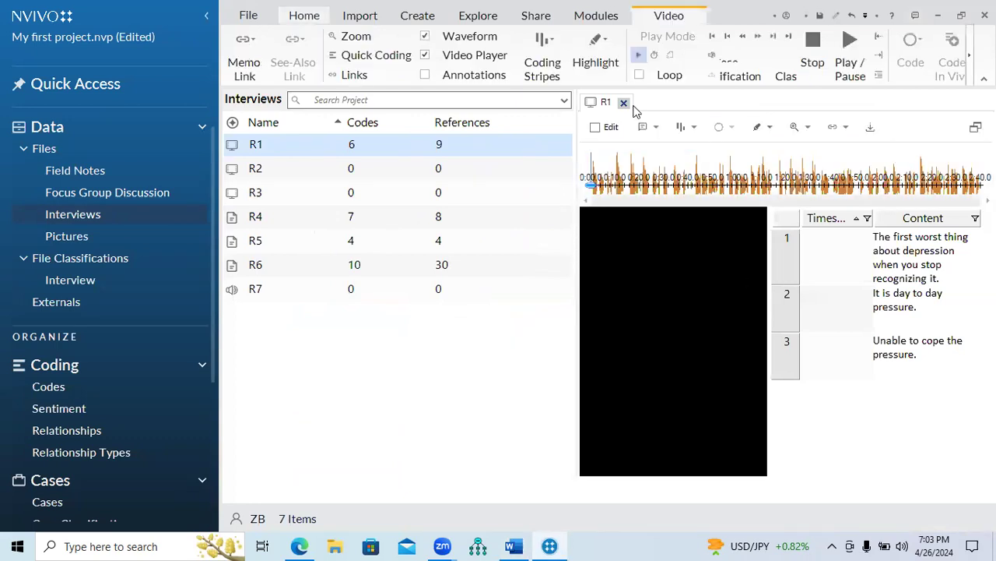
pyautogui.click(624, 103)
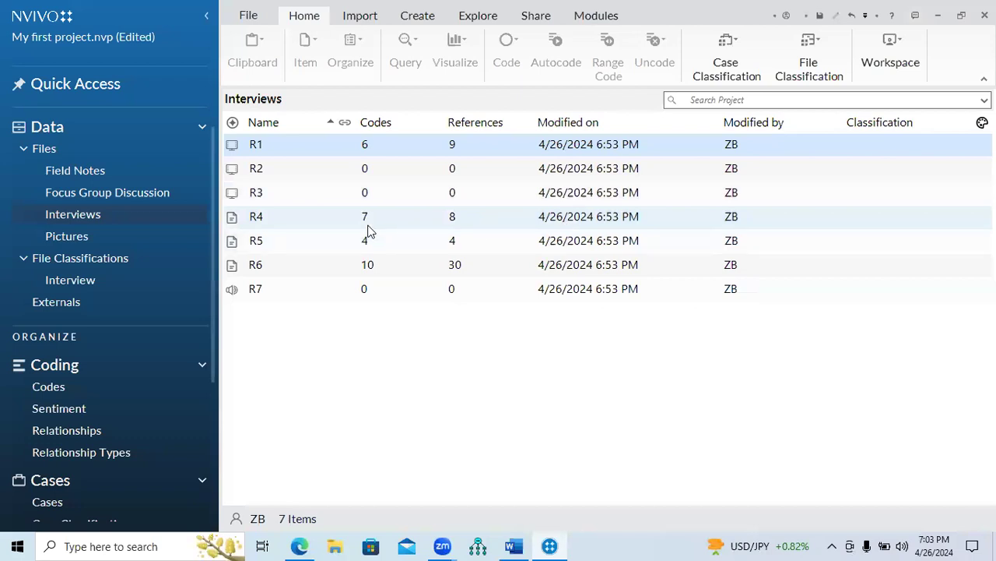
# - Select all interview files R1 to R7 in the Interviews folder and assign them the Interview file classification
pyautogui.keyDown('ctrl'); pyautogui.click(302, 173); pyautogui.keyUp('ctrl')
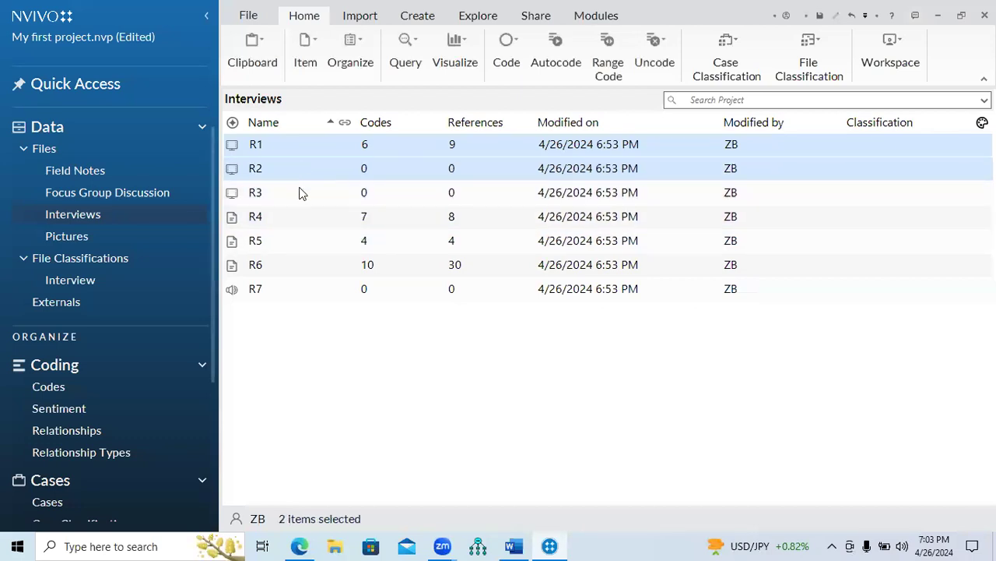
pyautogui.keyDown('ctrl'); pyautogui.click(302, 196); pyautogui.keyUp('ctrl')
pyautogui.keyDown('ctrl'); pyautogui.click(299, 216); pyautogui.keyUp('ctrl')
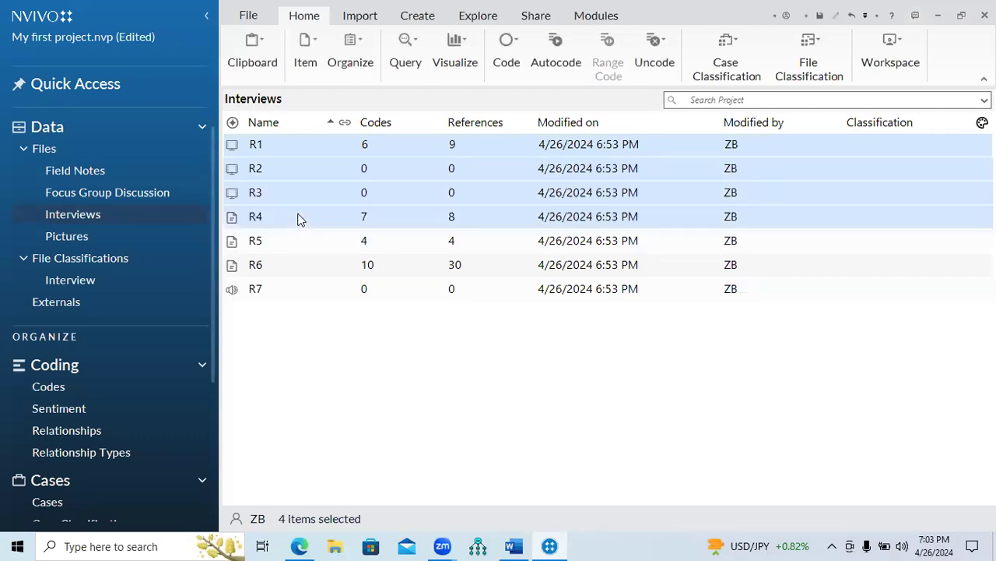
pyautogui.keyDown('ctrl'); pyautogui.click(297, 239); pyautogui.keyUp('ctrl')
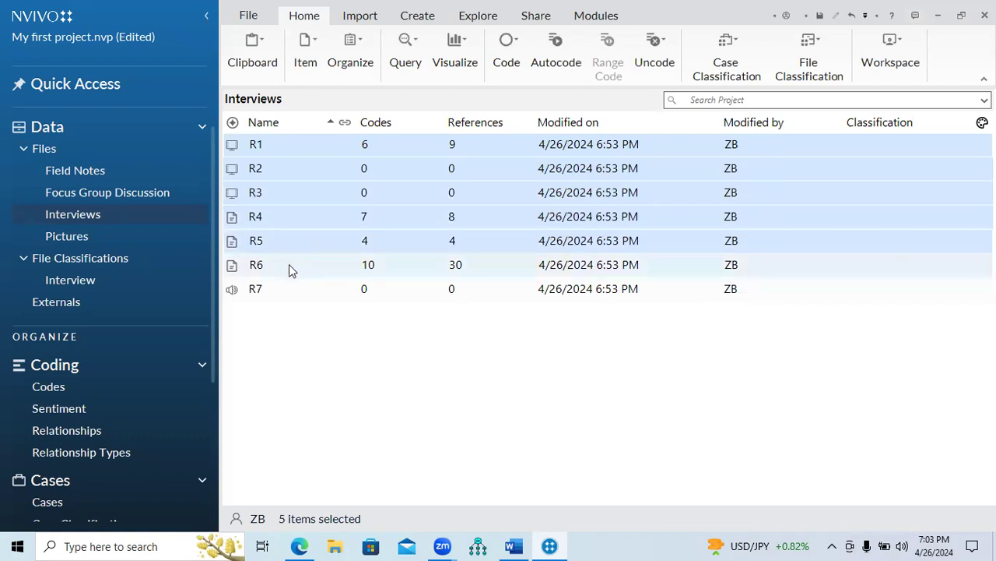
pyautogui.keyDown('ctrl'); pyautogui.click(289, 264); pyautogui.keyUp('ctrl')
pyautogui.keyDown('ctrl'); pyautogui.click(287, 291); pyautogui.keyUp('ctrl')
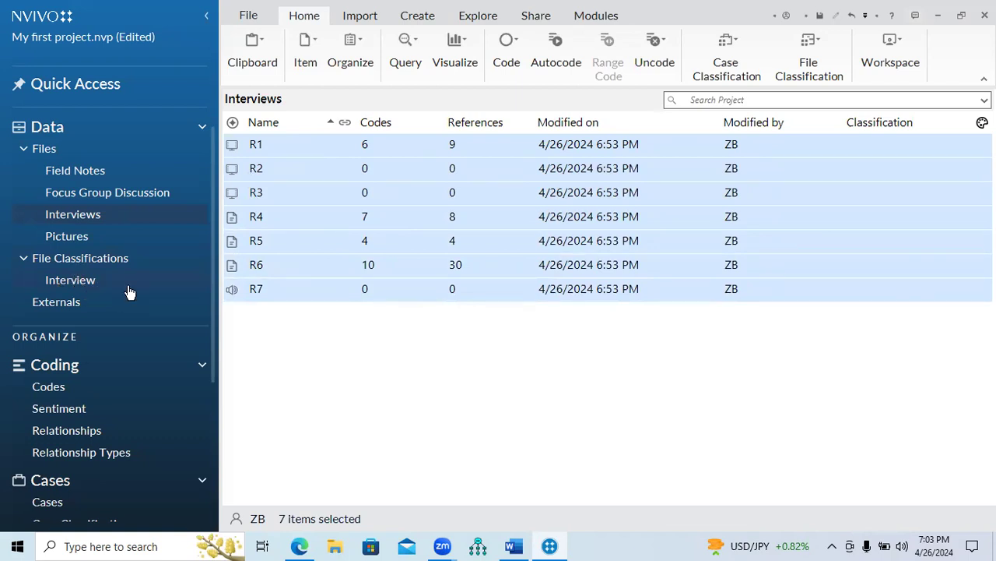
pyautogui.rightClick(337, 170)
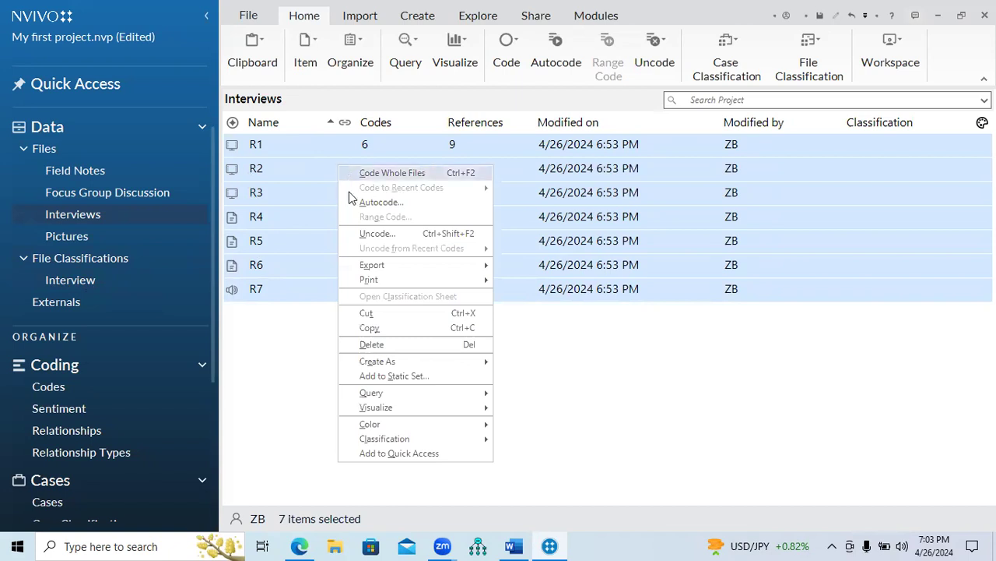
pyautogui.moveTo(392, 440)
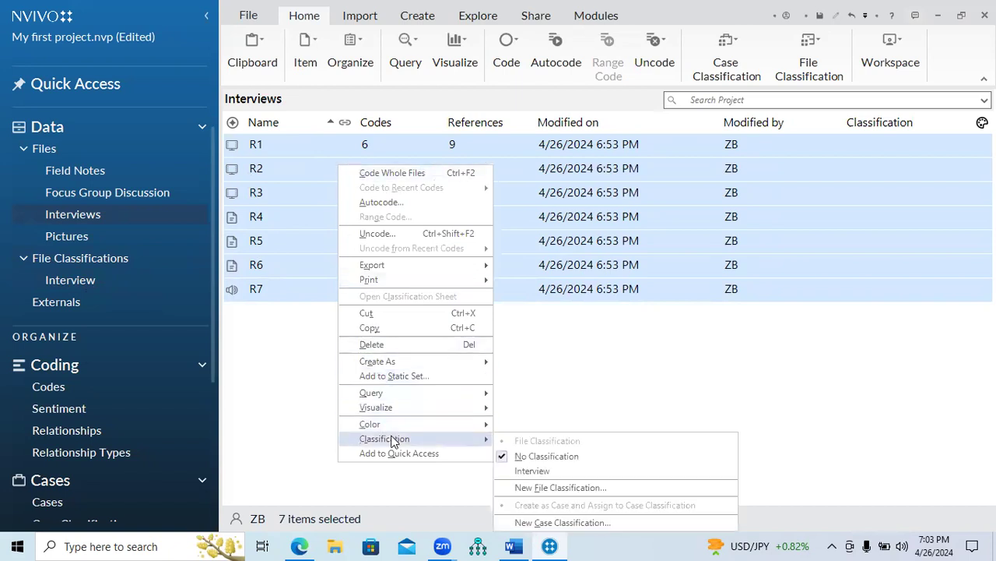
pyautogui.click(547, 472)
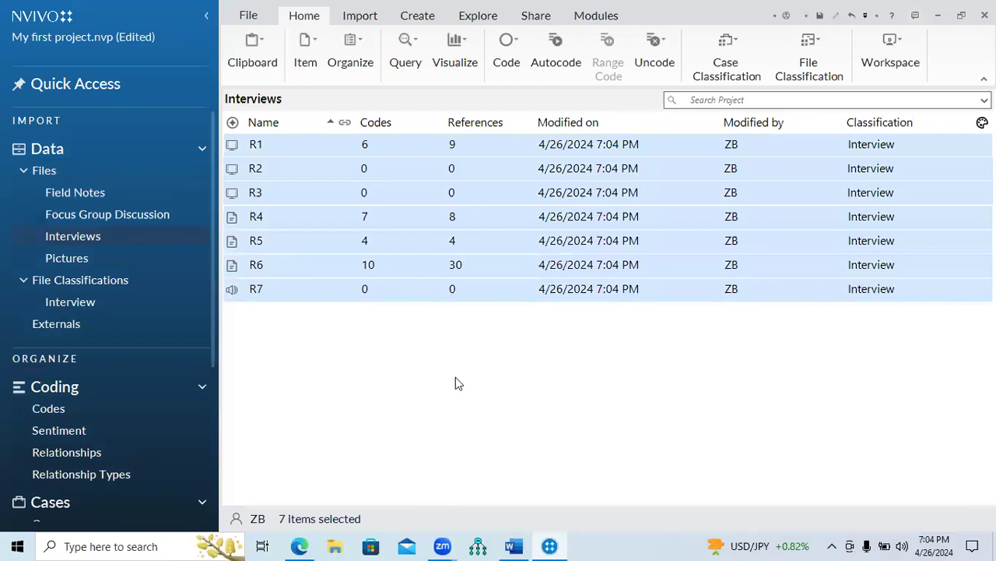
# - Check the files listed under the Interview file classification, and return to the Word notes to read the expected result
pyautogui.click(78, 303)
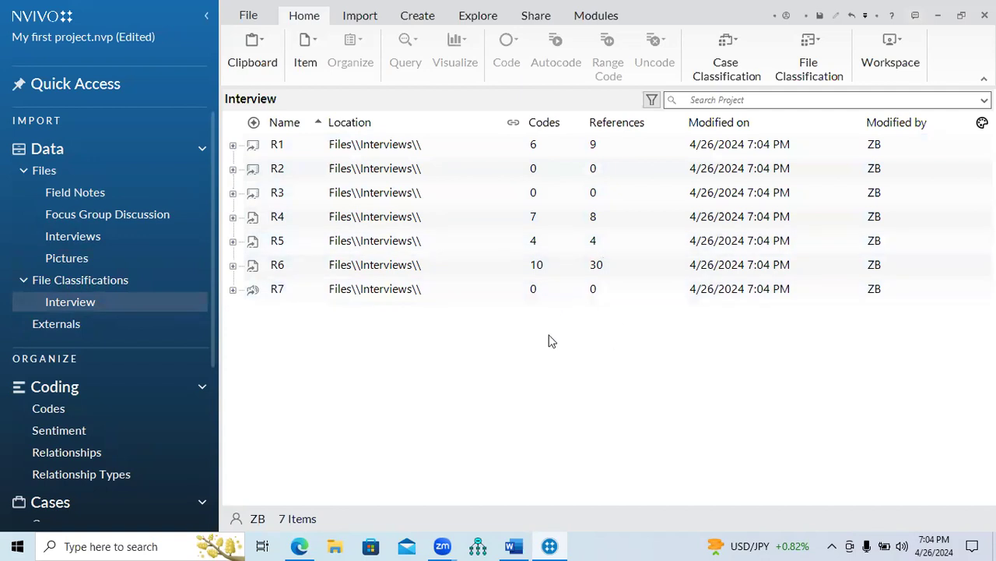
pyautogui.click(514, 546)
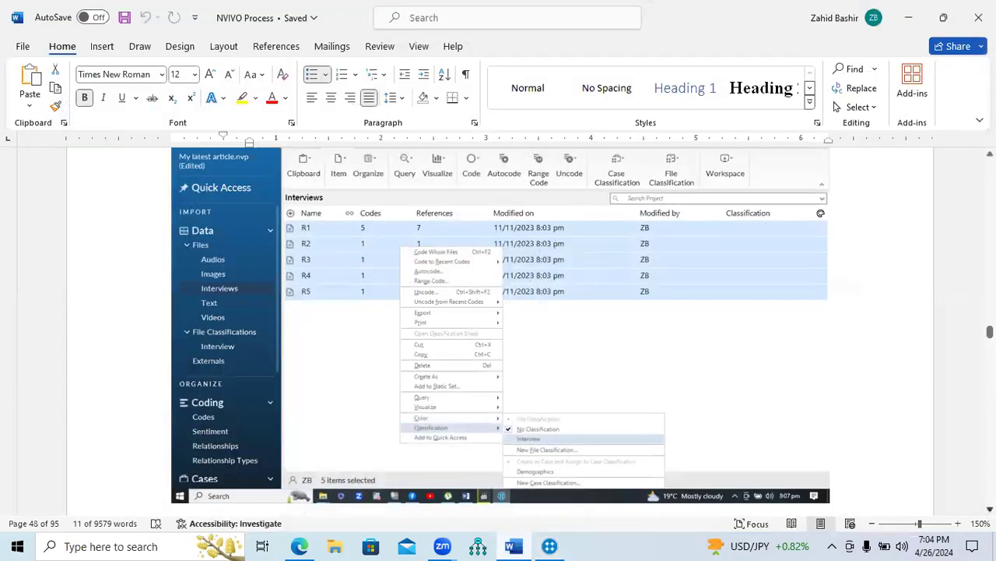
pyautogui.scroll(-3, 498, 327)
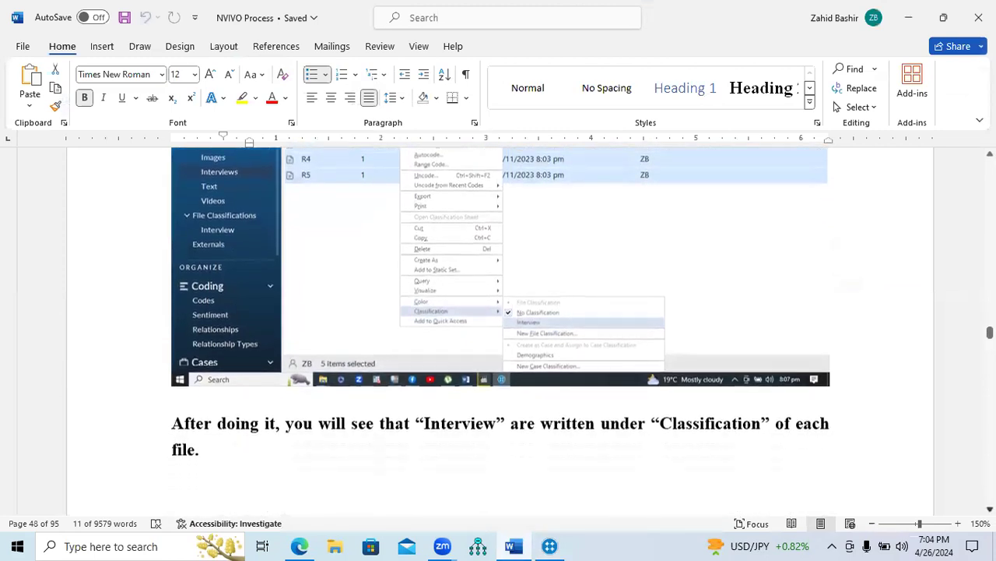
# - Read on in the Word notes about verifying the Interview classification assigned to each file
pyautogui.scroll(-2, 498, 327)
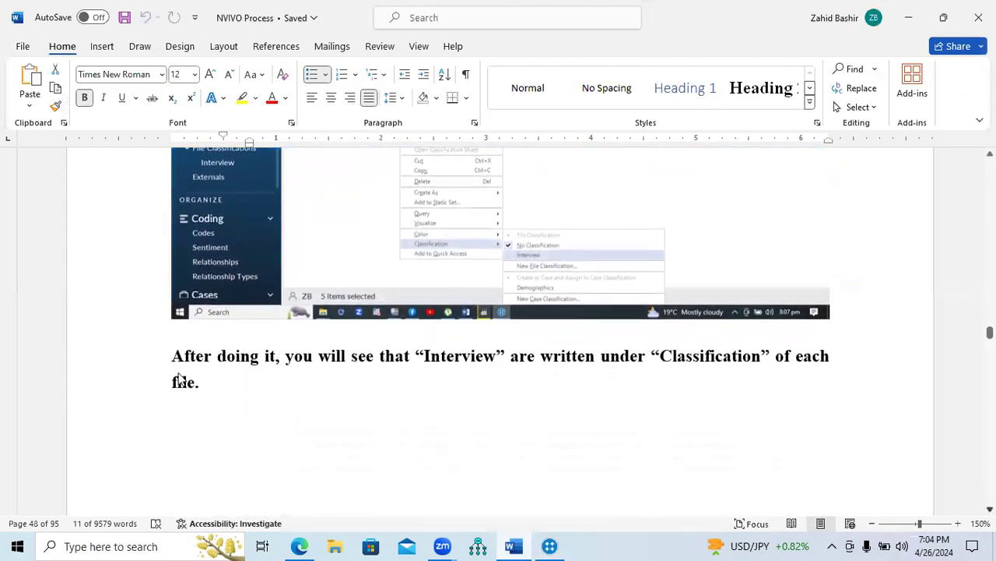
pyautogui.scroll(-1, 212, 322)
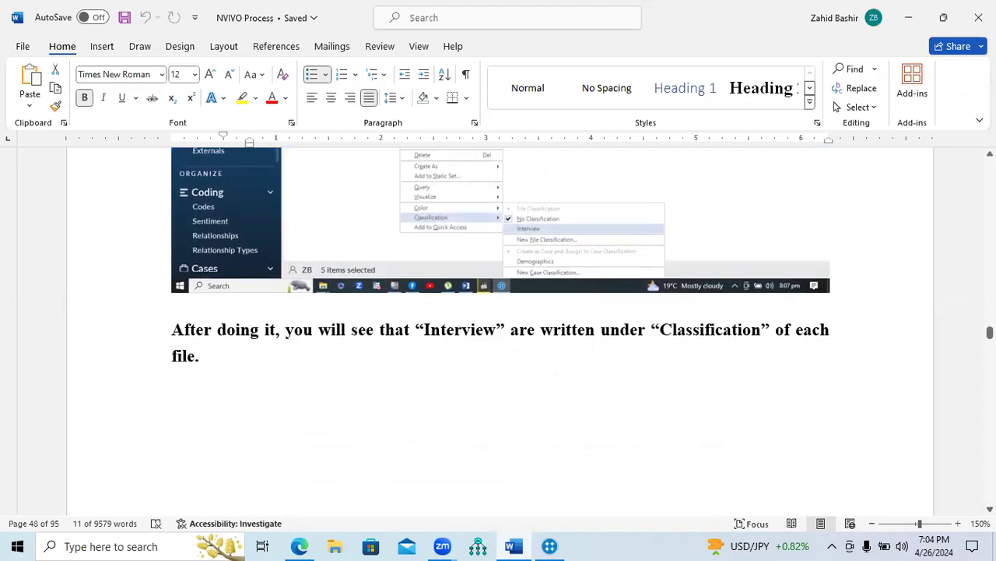
pyautogui.scroll(-5, 498, 327)
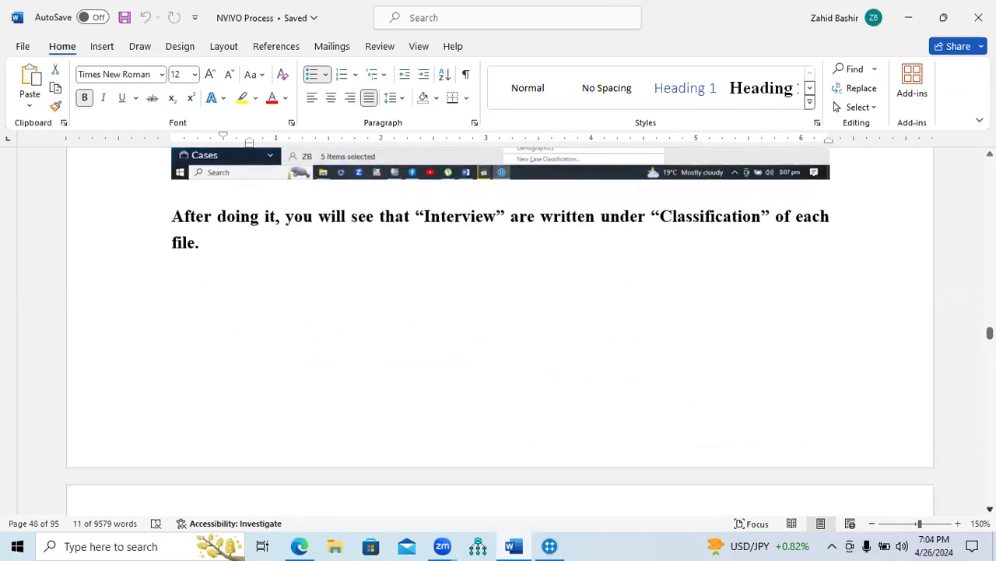
pyautogui.scroll(-10, 498, 327)
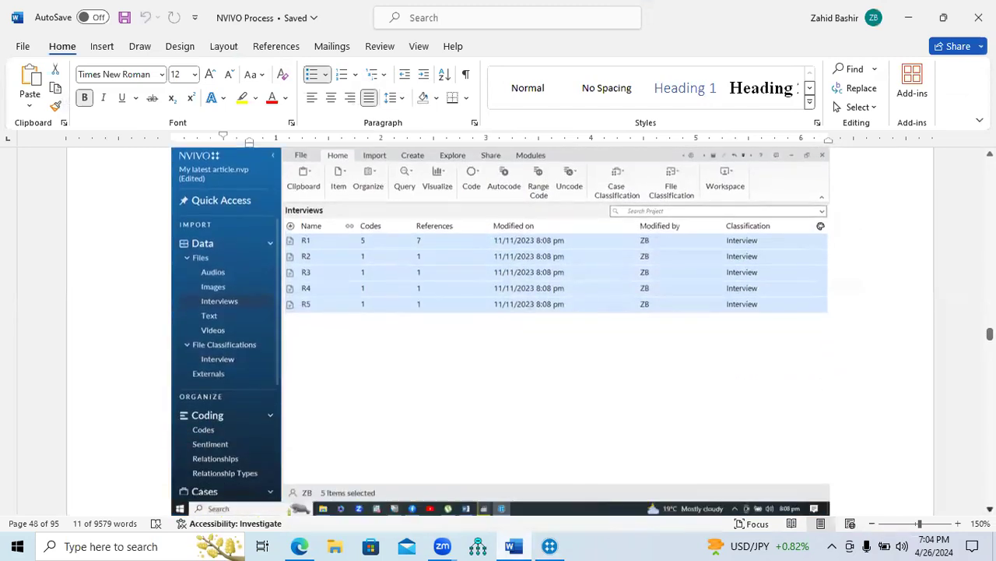
pyautogui.scroll(-5, 369, 231)
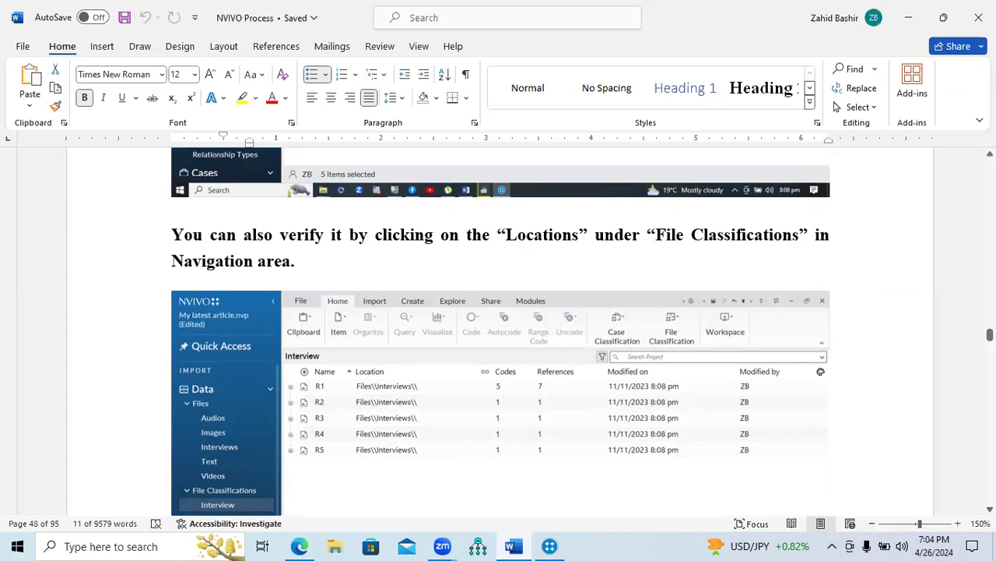
pyautogui.scroll(-8, 498, 327)
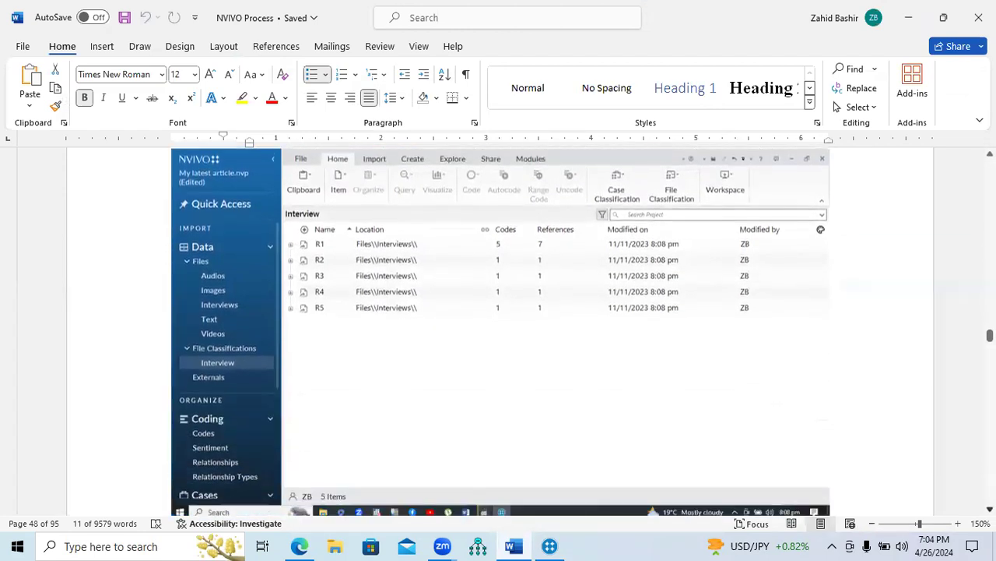
pyautogui.scroll(-5, 499, 335)
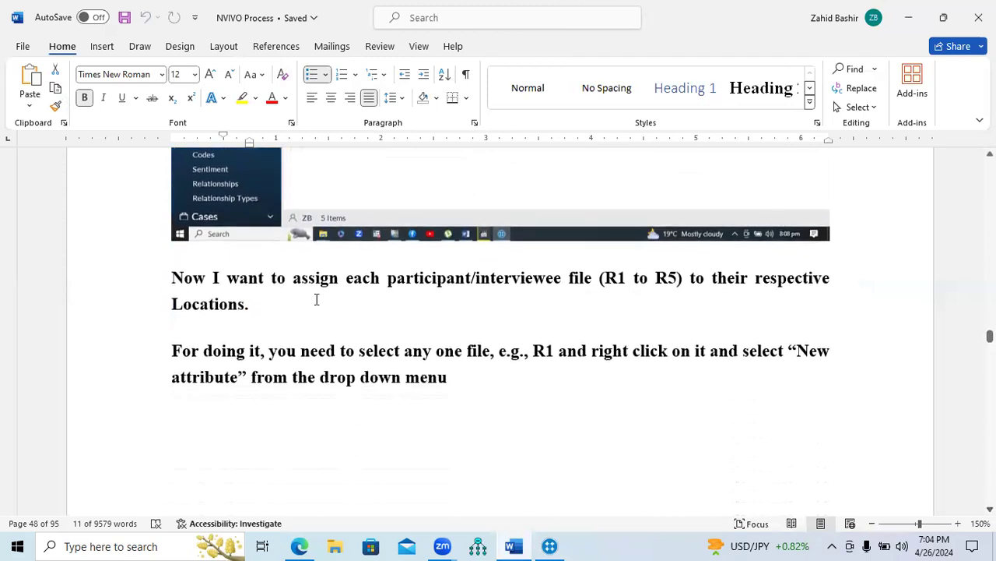
# - Highlight the notes' sentences on assigning each interviewee file to its location through a new attribute
pyautogui.moveTo(293, 279); pyautogui.dragTo(425, 316)
pyautogui.moveTo(288, 318); pyautogui.dragTo(249, 309)
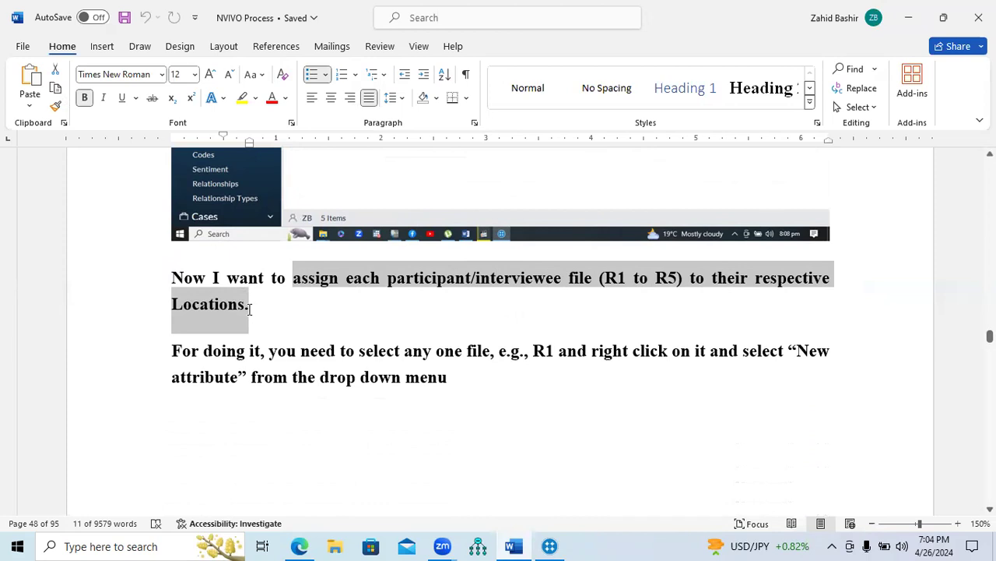
pyautogui.moveTo(249, 309); pyautogui.dragTo(249, 309)
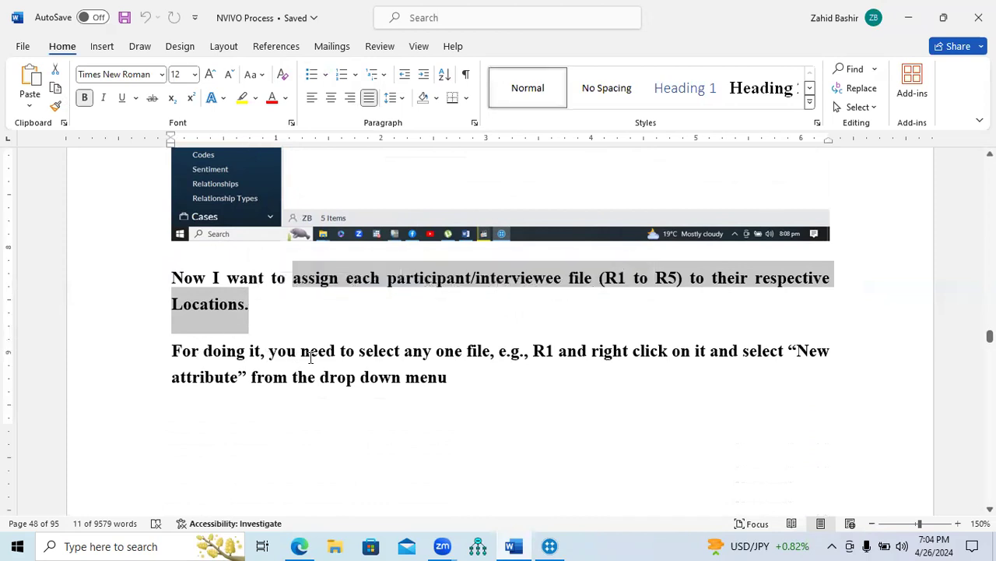
pyautogui.moveTo(438, 352); pyautogui.dragTo(870, 382)
pyautogui.click(683, 371)
pyautogui.moveTo(594, 350); pyautogui.dragTo(466, 379)
# - Switch to NVivo and start a new attribute from file R1 in the Interview file classification, naming it Location
pyautogui.click(550, 546)
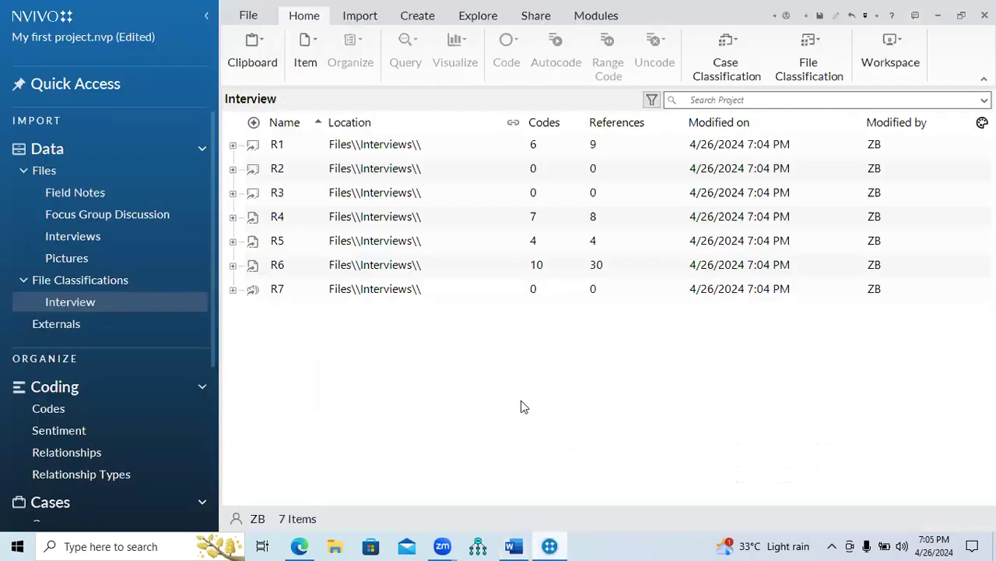
pyautogui.click(77, 303)
pyautogui.click(405, 360)
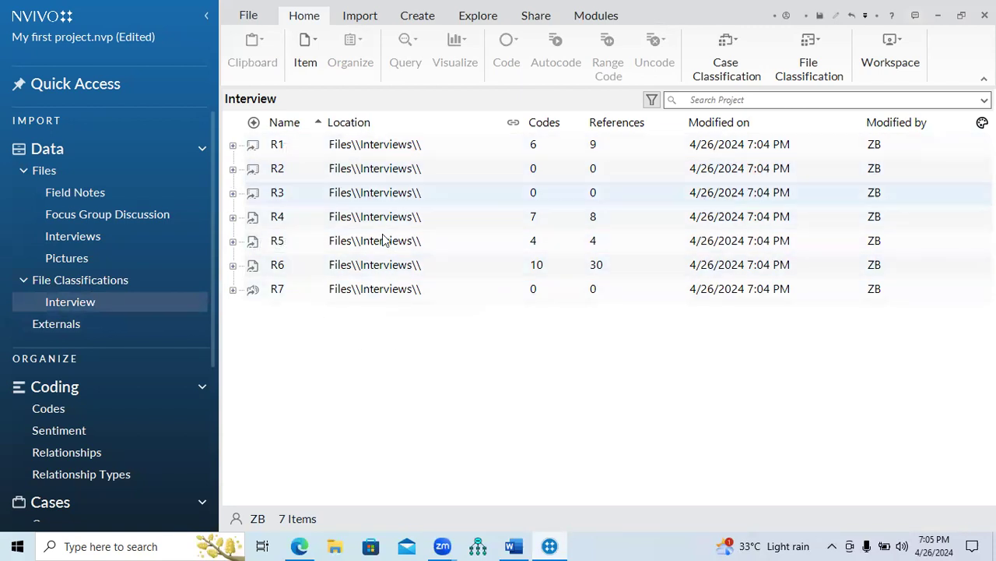
pyautogui.click(309, 152)
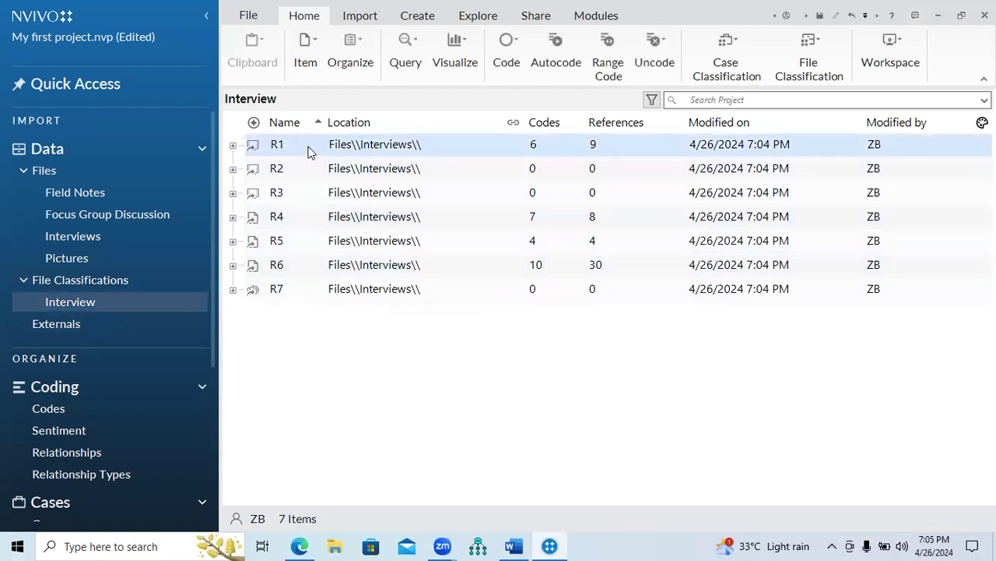
pyautogui.rightClick(309, 151)
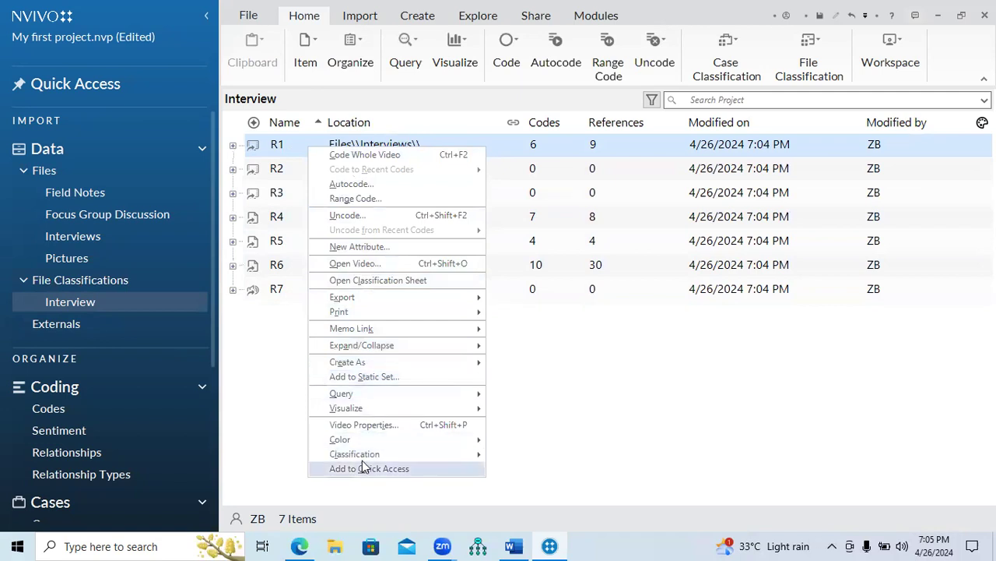
pyautogui.moveTo(362, 455)
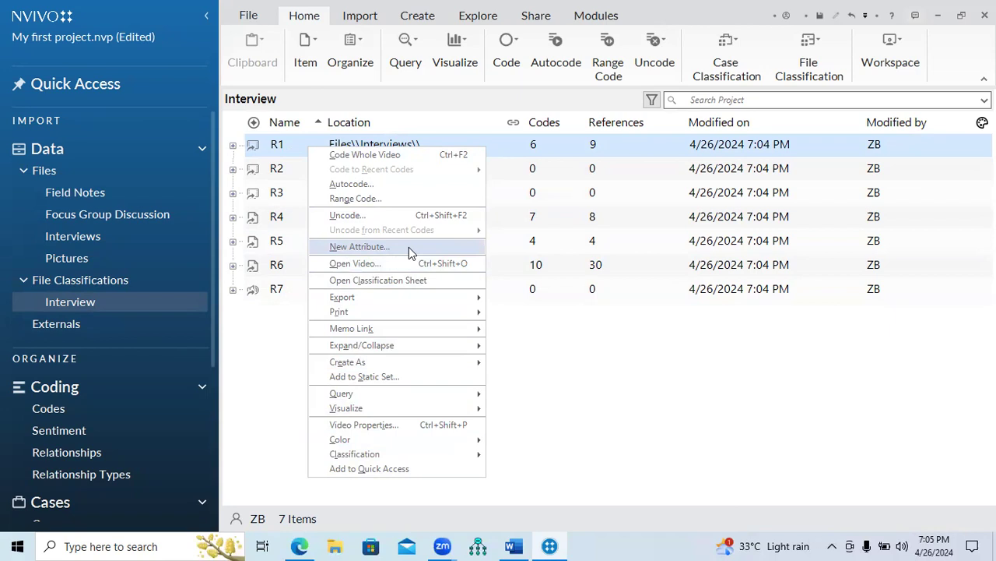
pyautogui.click(408, 247)
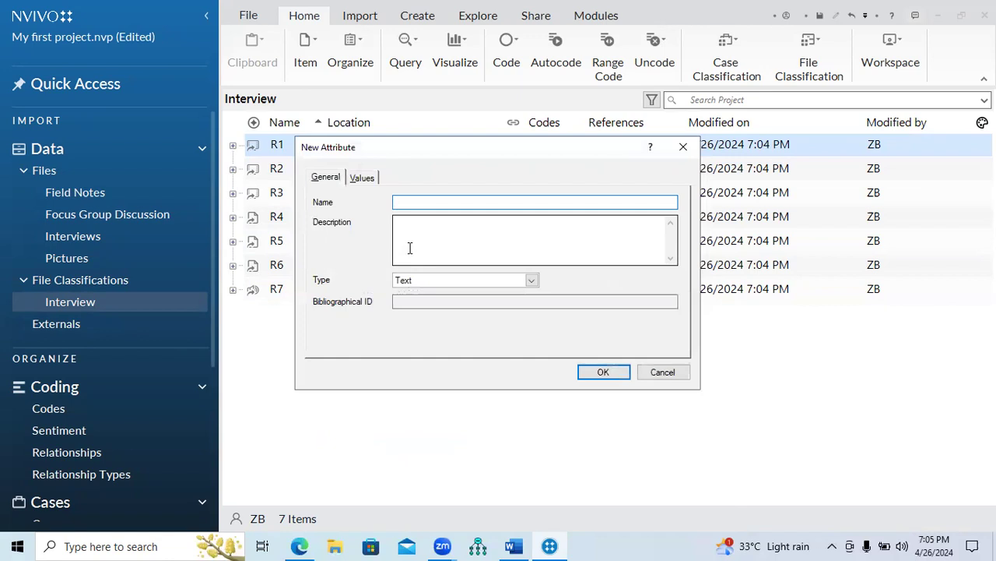
pyautogui.write('Location')
# - Add the values Lahore, Karachi and Islamabad to the Location attribute and create it
pyautogui.click(363, 178)
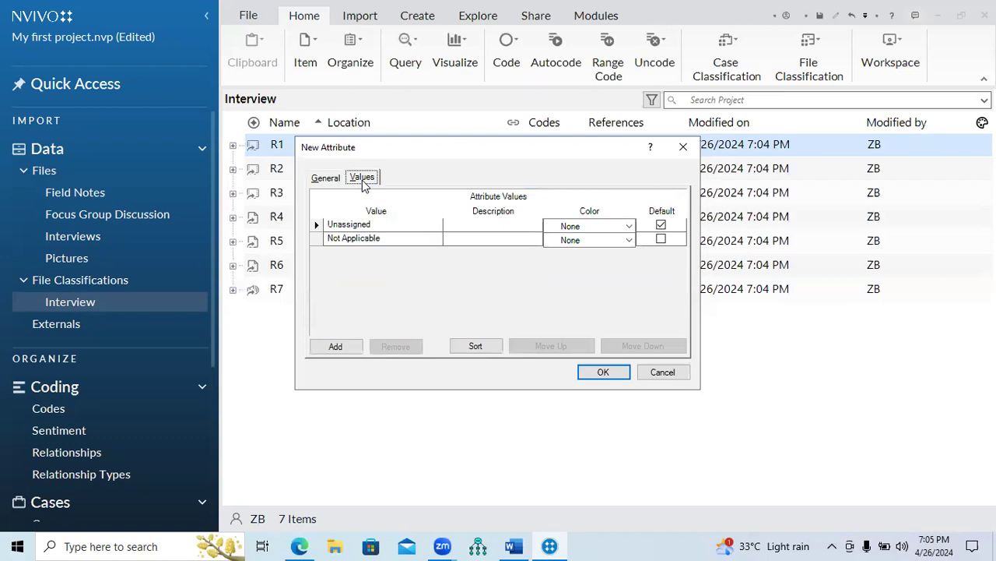
pyautogui.click(337, 347)
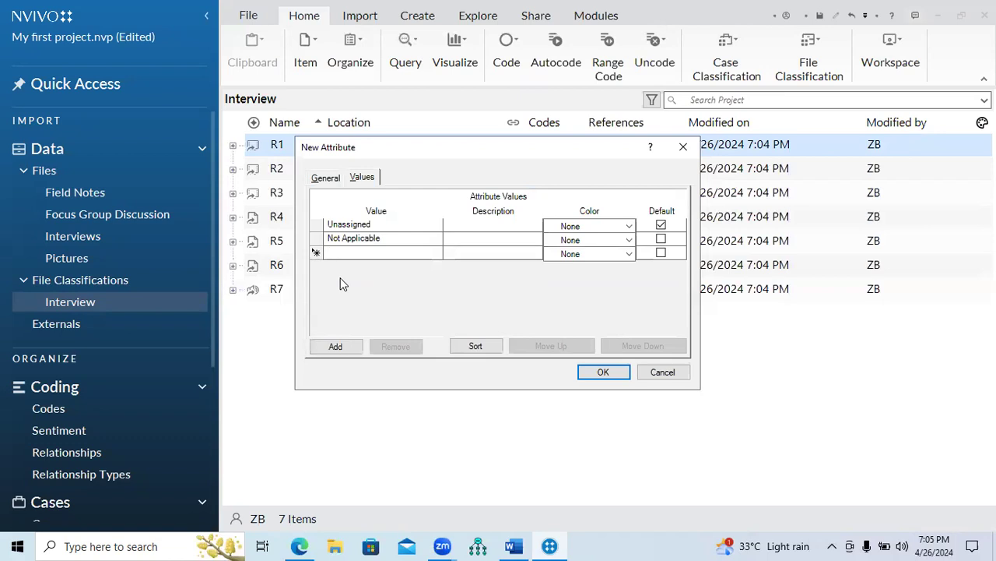
pyautogui.write('Lahore')
pyautogui.click(342, 347)
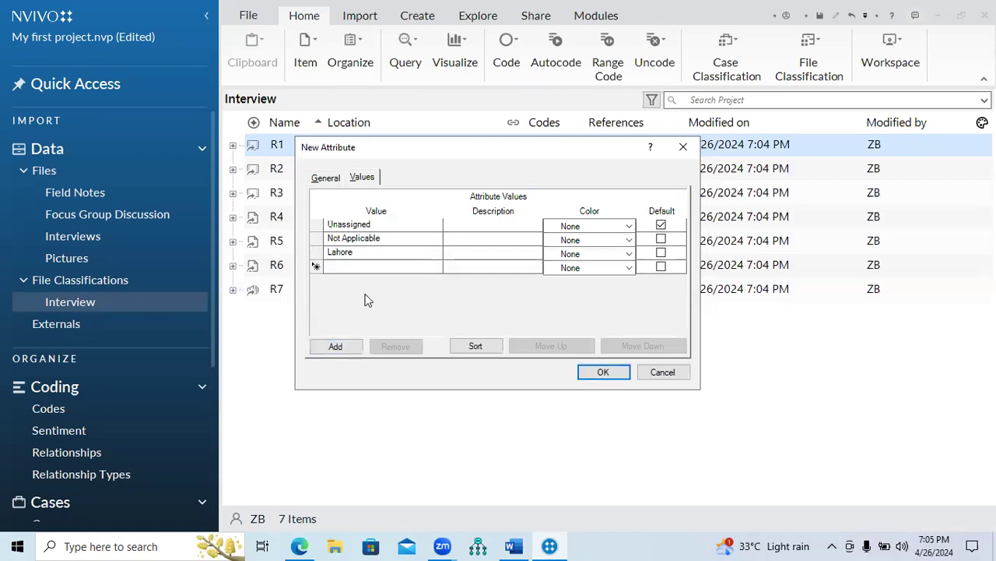
pyautogui.write('Karachi')
pyautogui.click(343, 348)
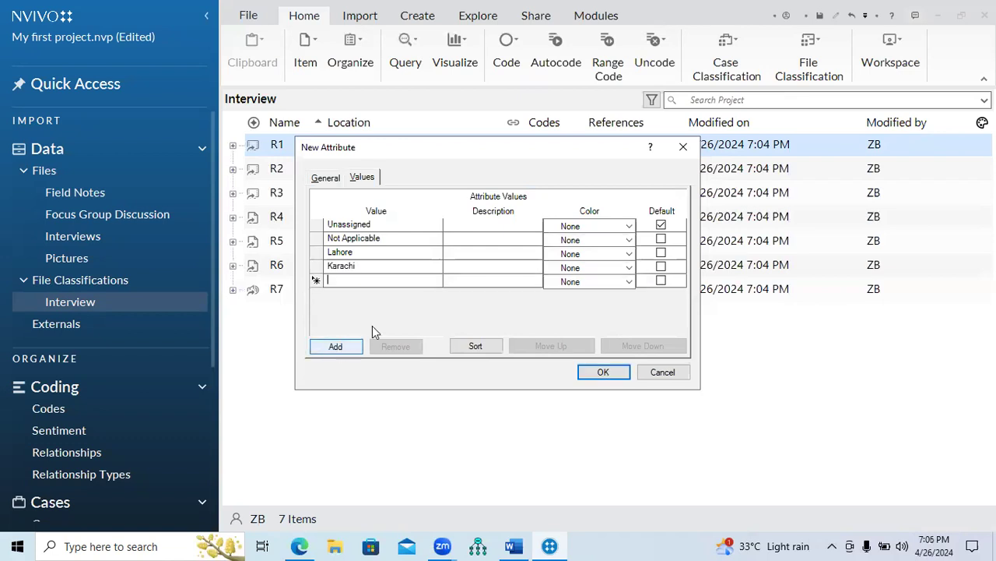
pyautogui.write('Islam')
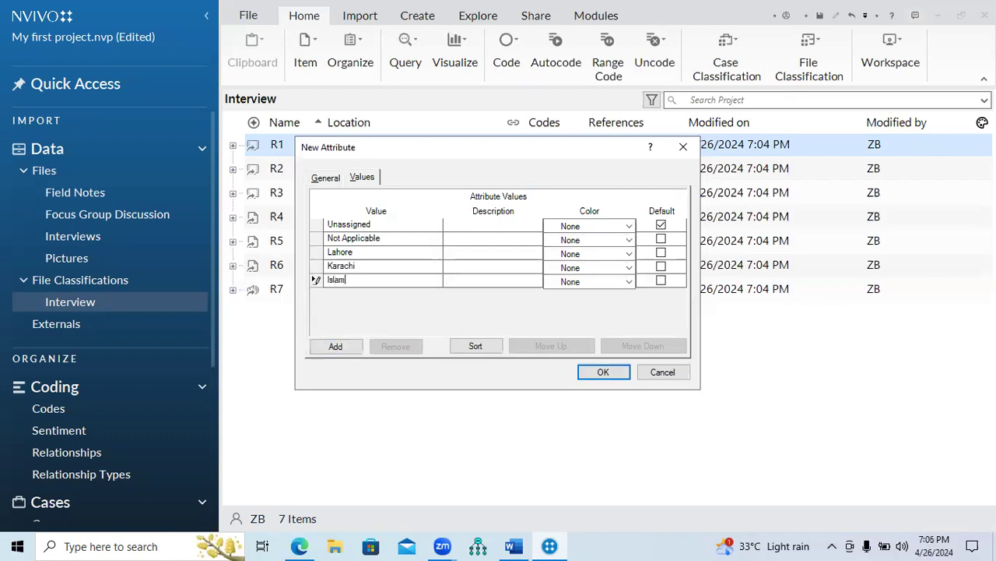
pyautogui.write('abad')
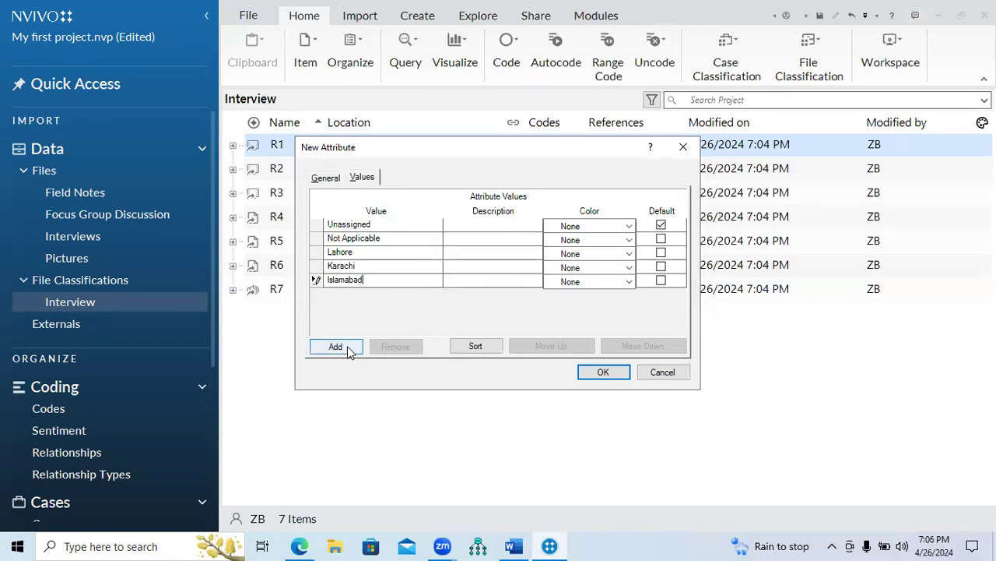
pyautogui.click(604, 373)
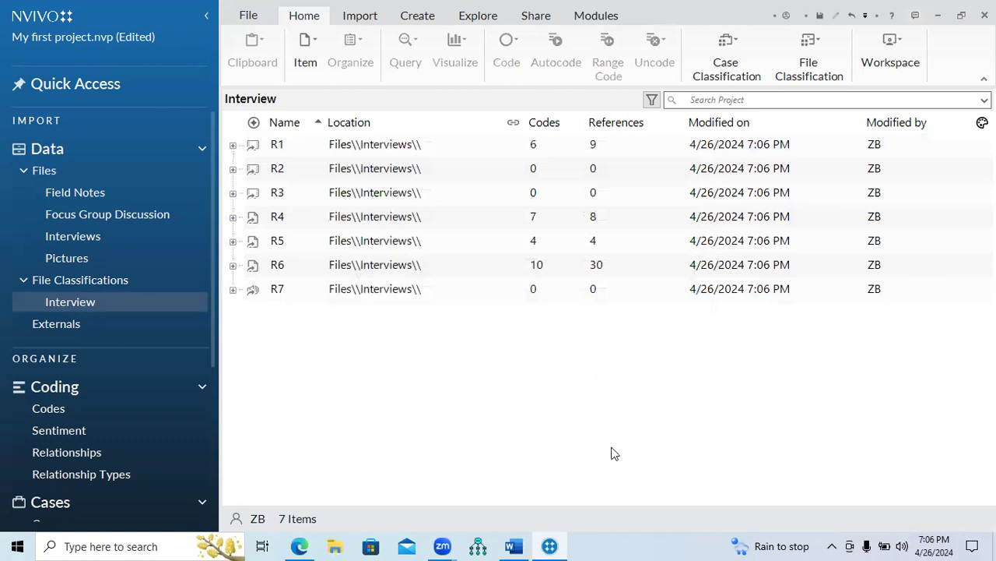
# - Return to the Word notes and read how to name the attribute, add its values and verify it in each file
pyautogui.click(514, 545)
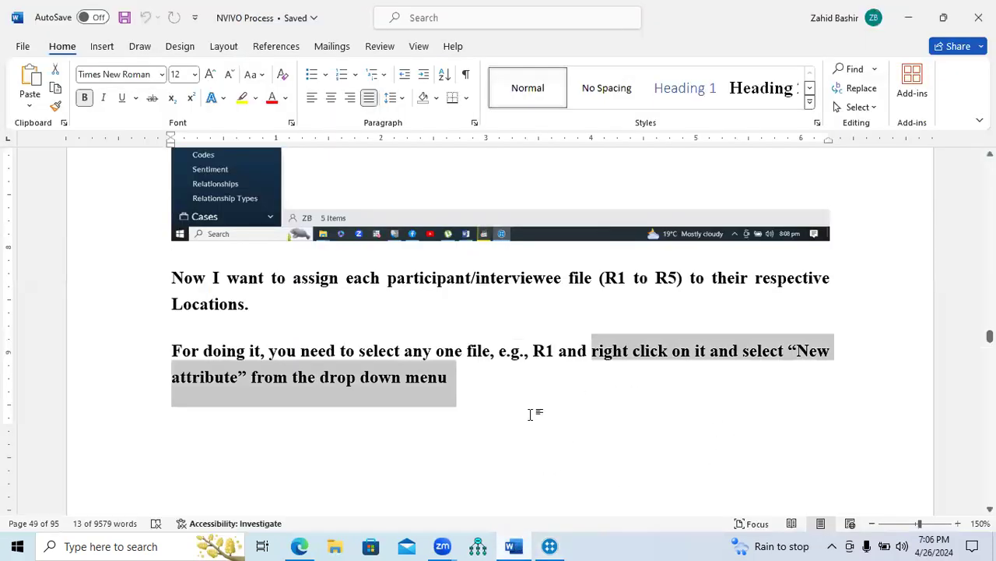
pyautogui.scroll(-5, 498, 327)
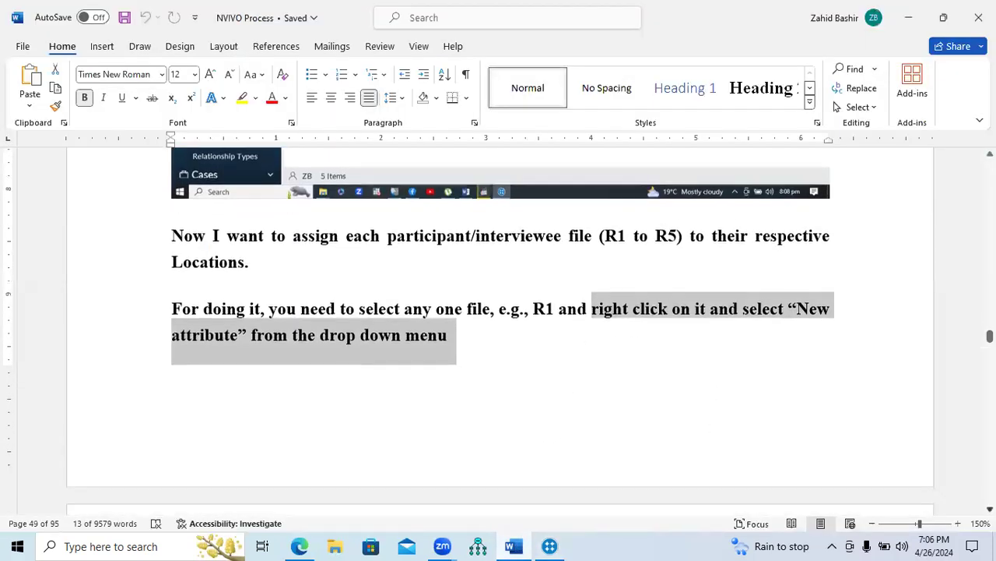
pyautogui.scroll(-8, 499, 327)
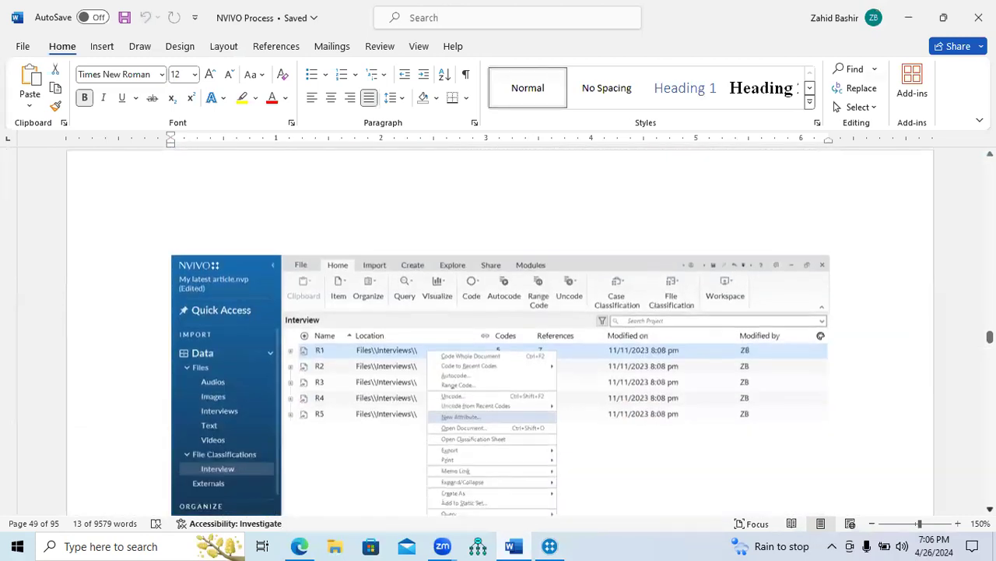
pyautogui.scroll(-5, 498, 327)
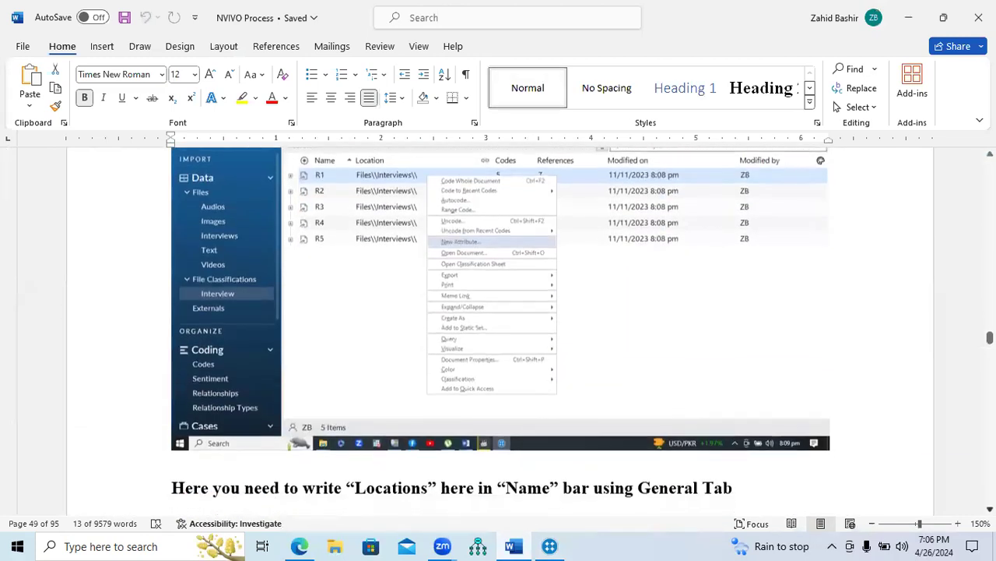
pyautogui.scroll(-10, 498, 327)
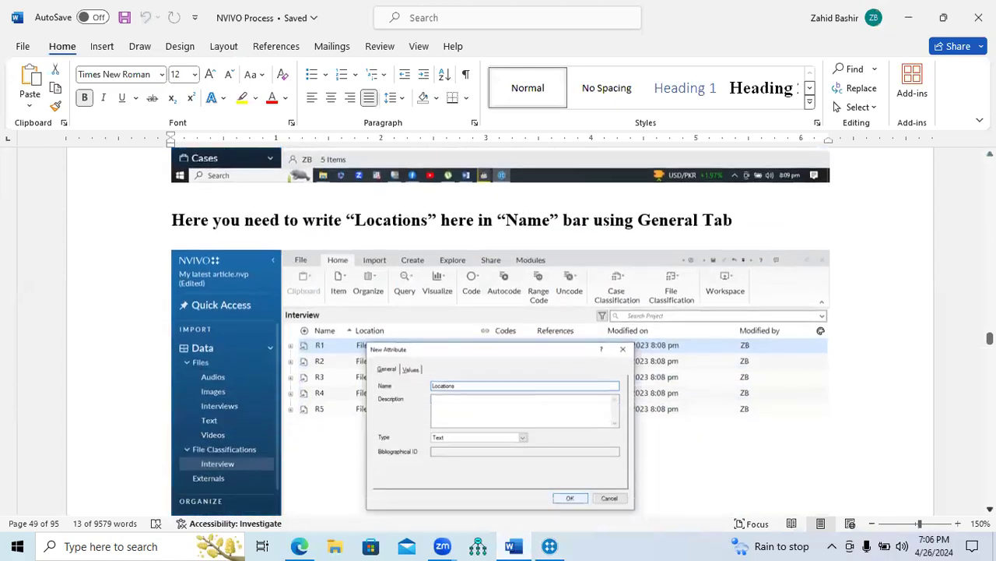
pyautogui.scroll(-10, 499, 327)
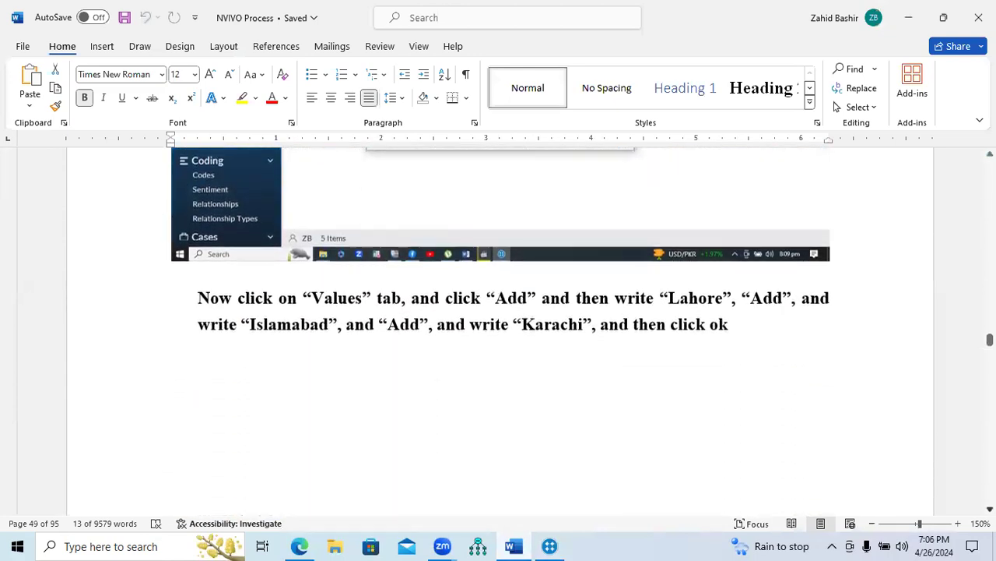
pyautogui.scroll(-6, 498, 327)
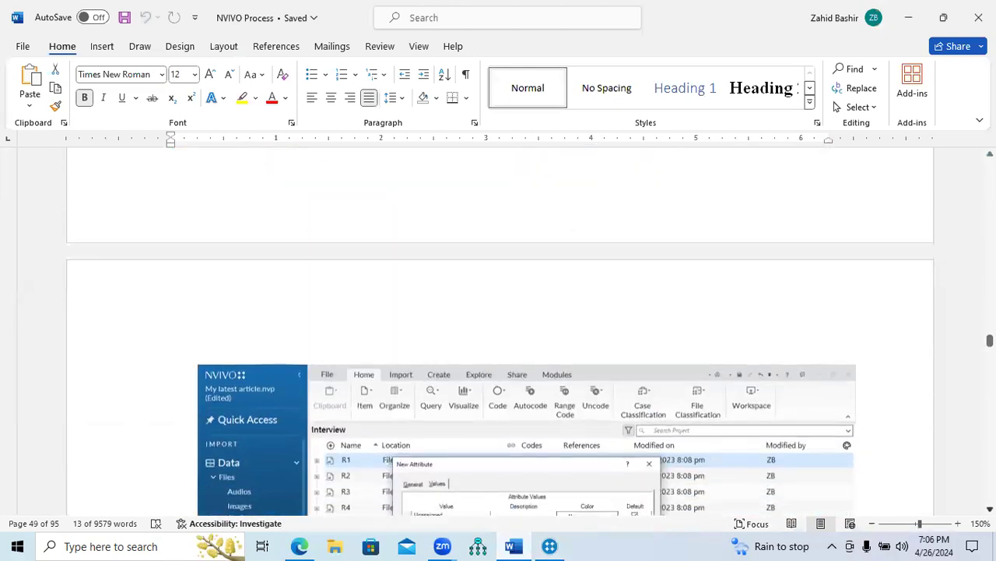
pyautogui.scroll(-6, 498, 327)
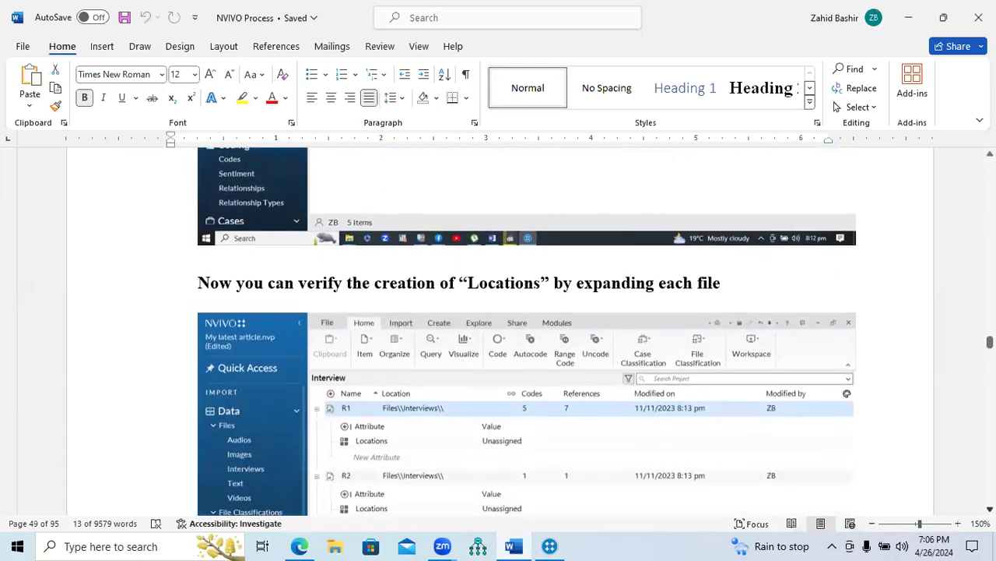
pyautogui.scroll(-2, 498, 327)
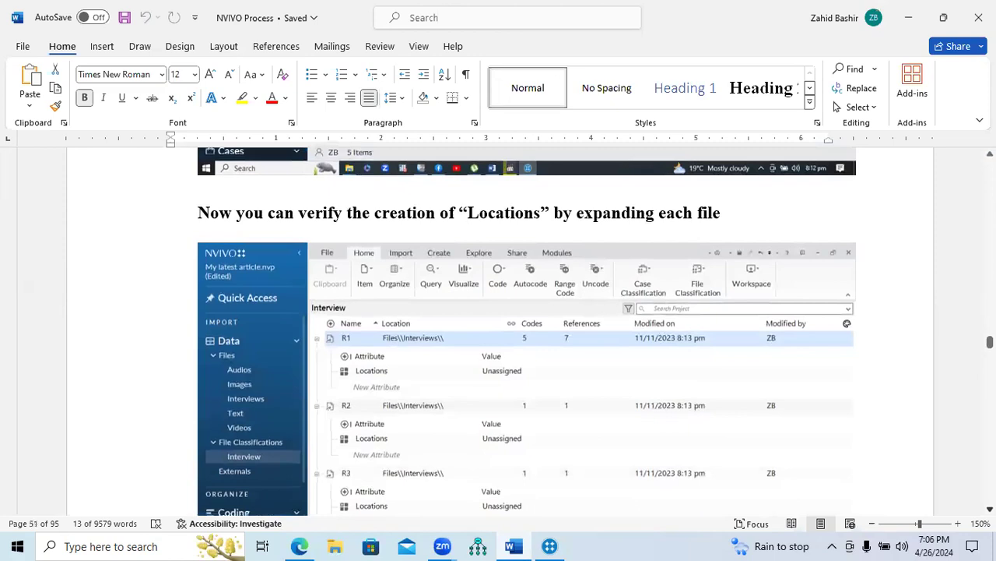
pyautogui.scroll(-1, 706, 485)
# - Switch back to NVivo and expand files R1, R2 and R3 in the Interview classification to check their Location attribute
pyautogui.click(551, 546)
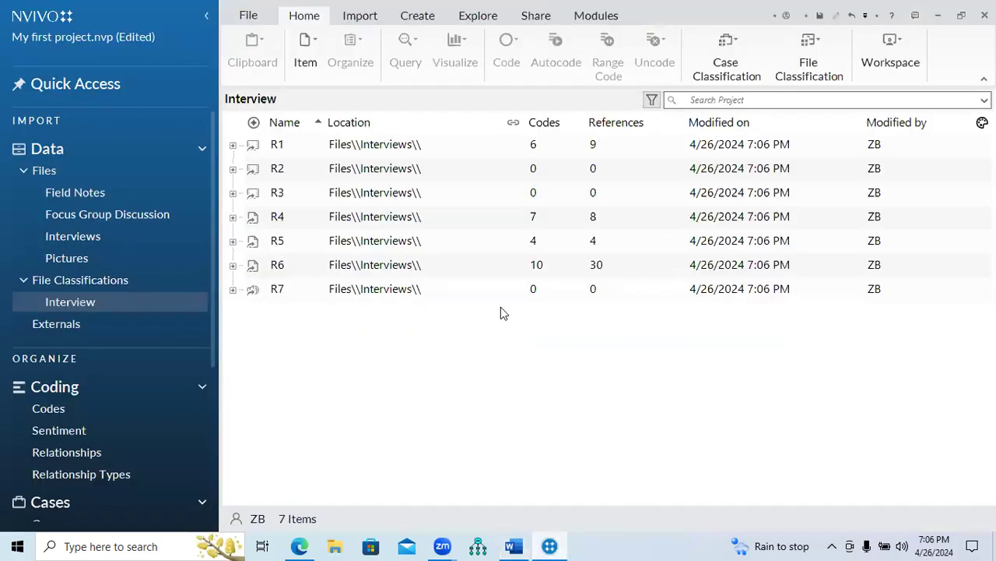
pyautogui.click(233, 145)
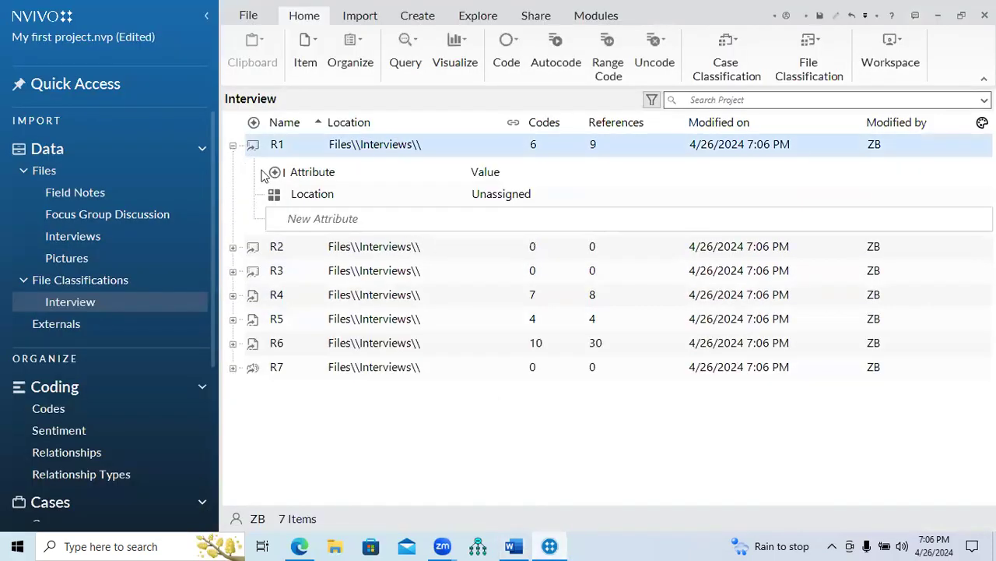
pyautogui.click(233, 247)
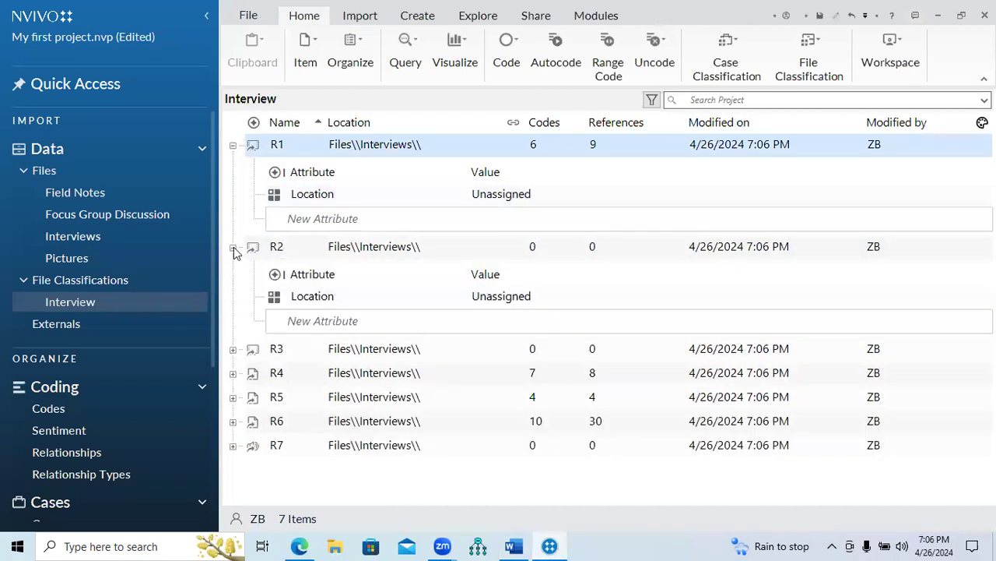
pyautogui.click(233, 349)
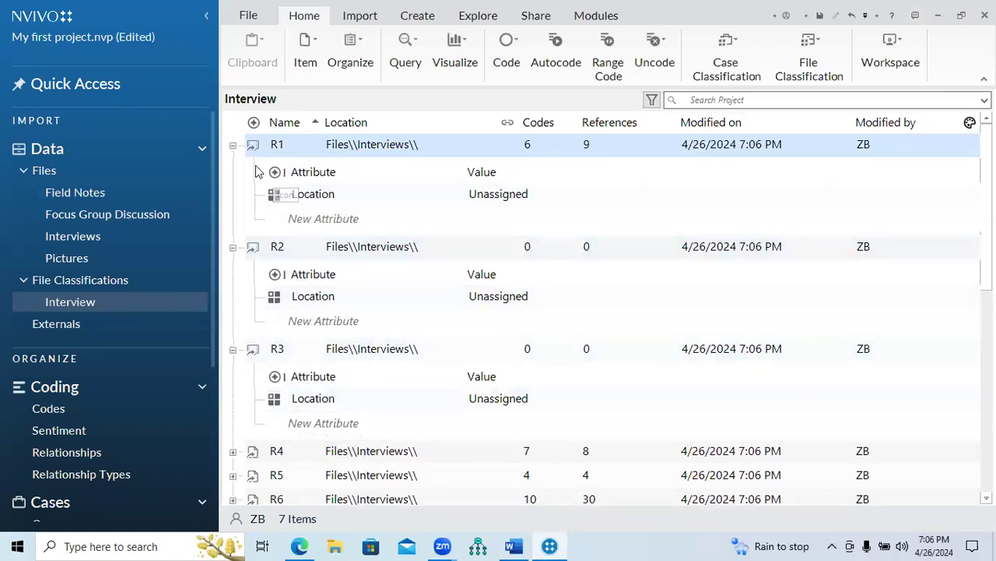
# - Collapse the attribute details of files R2, R3 and R1 in the Interview classification
pyautogui.click(233, 247)
pyautogui.click(233, 269)
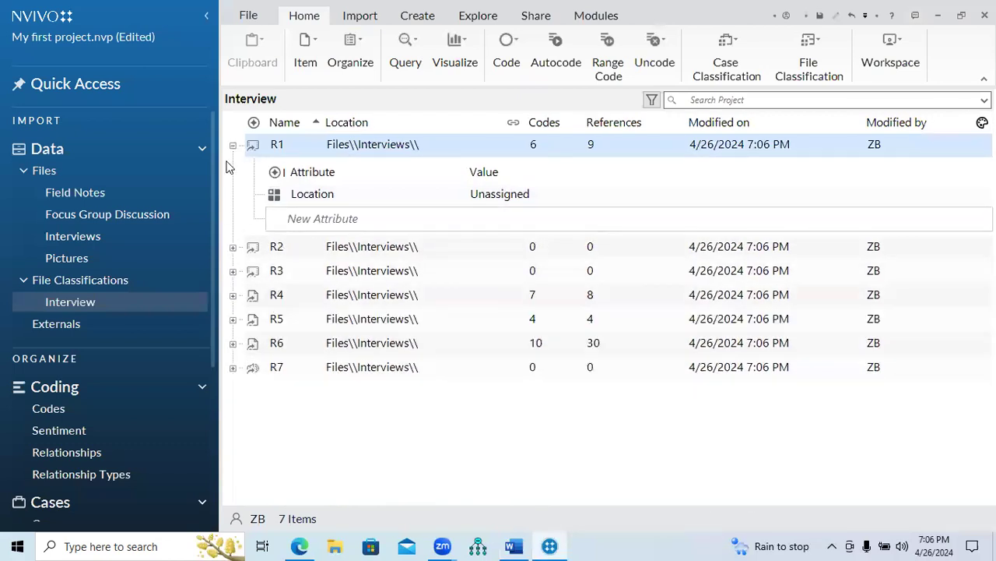
pyautogui.click(233, 145)
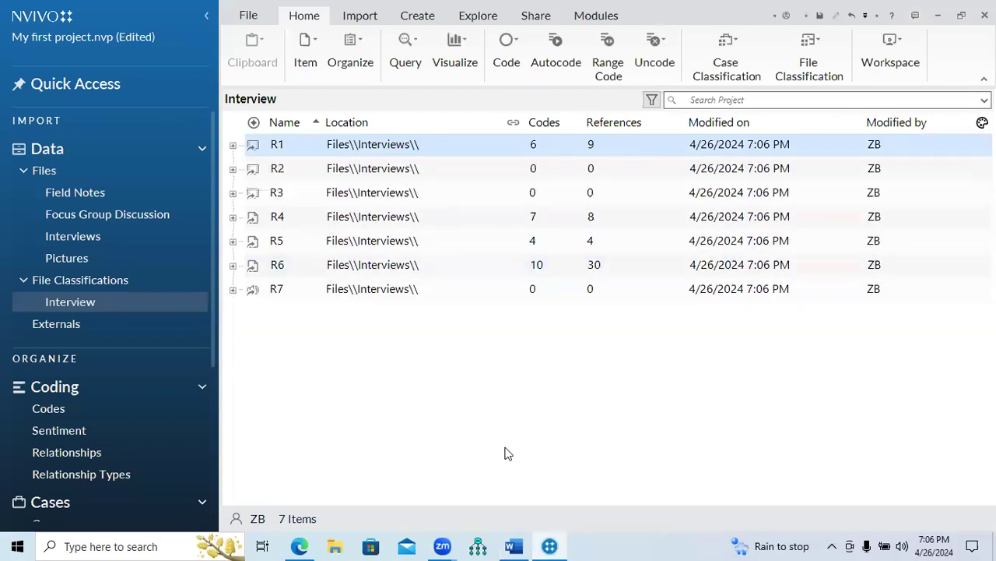
# - Switch to the Word notes, read the instruction following the Locations check and highlight the phrase "Document properties"
pyautogui.moveTo(442, 546)
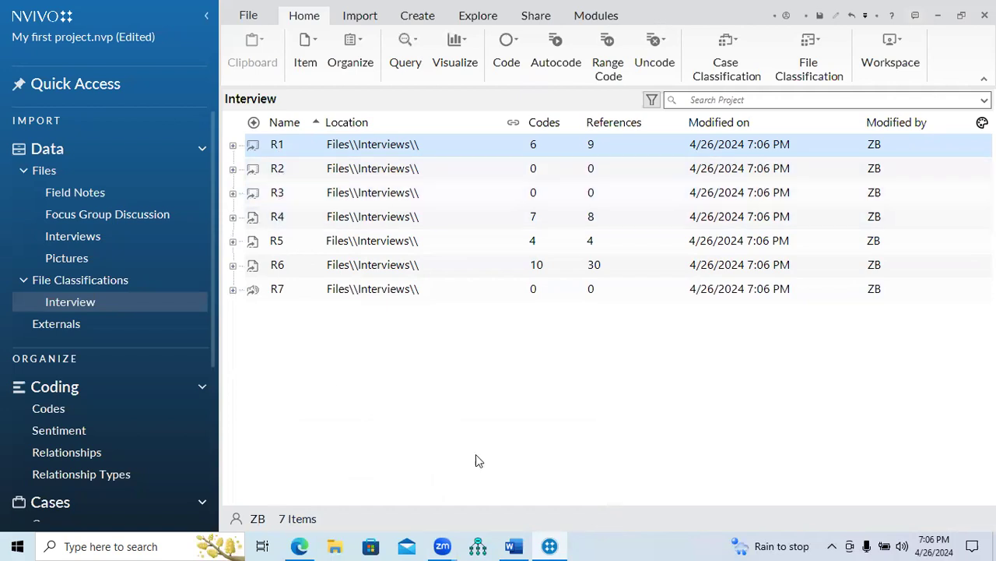
pyautogui.click(515, 546)
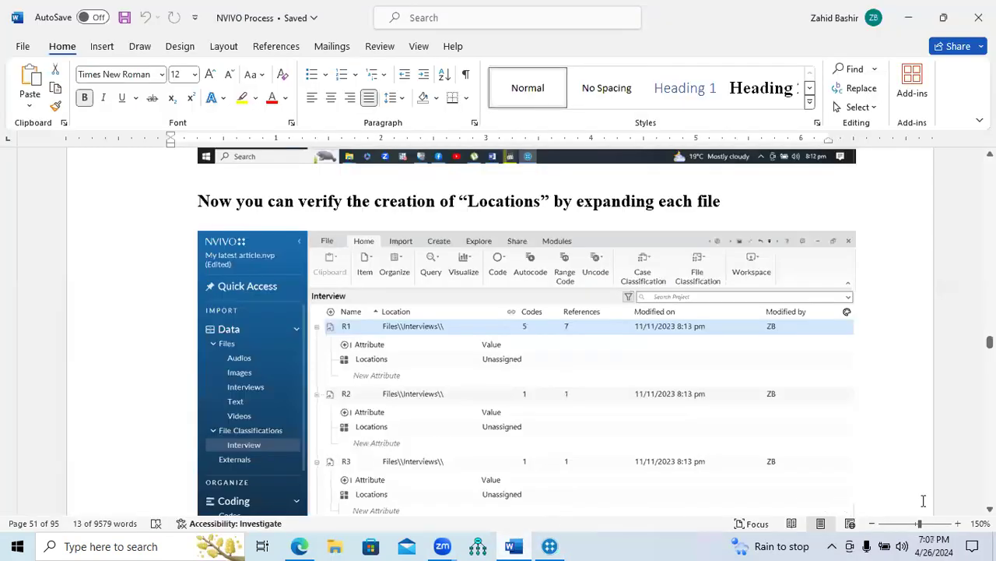
pyautogui.scroll(-5, 527, 330)
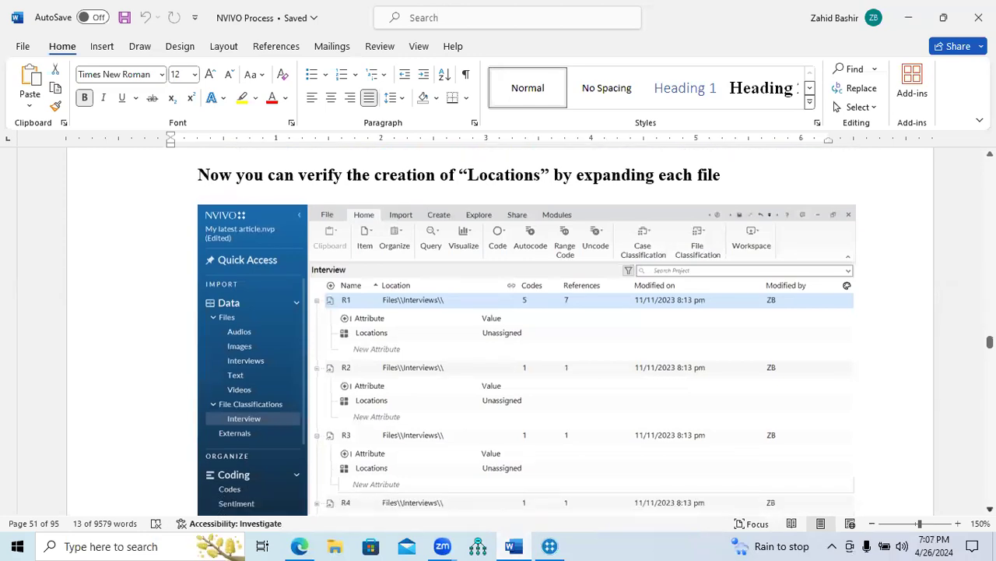
pyautogui.scroll(-4, 527, 331)
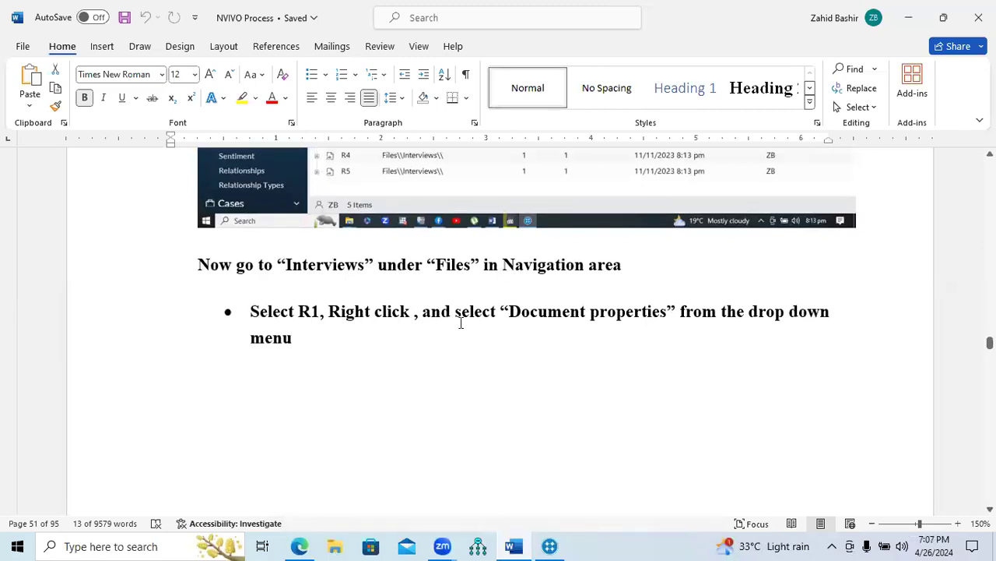
pyautogui.moveTo(508, 313); pyautogui.dragTo(653, 316)
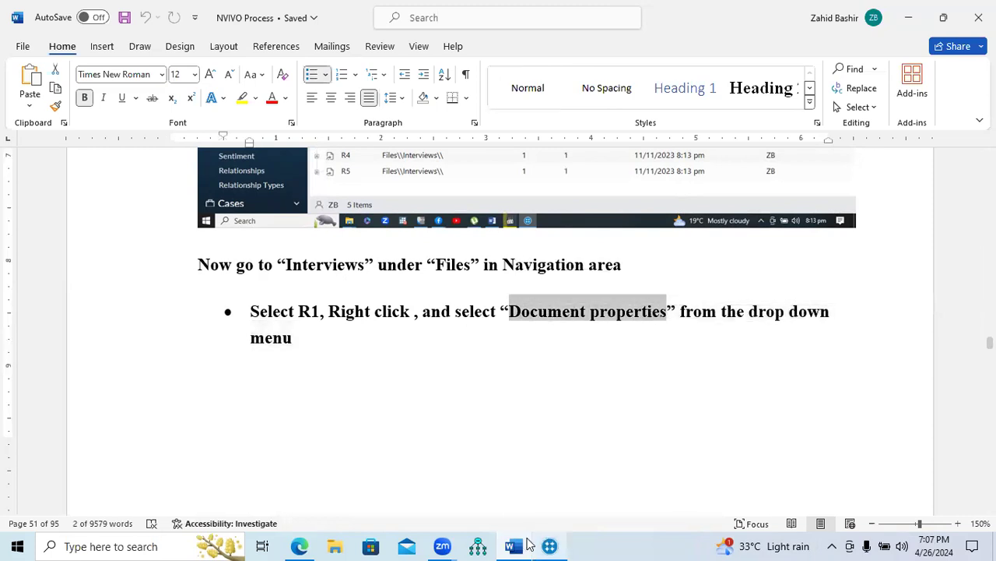
# - Switch to NVivo and set the Location attribute of file R4 to Karachi in its document properties
pyautogui.click(517, 546)
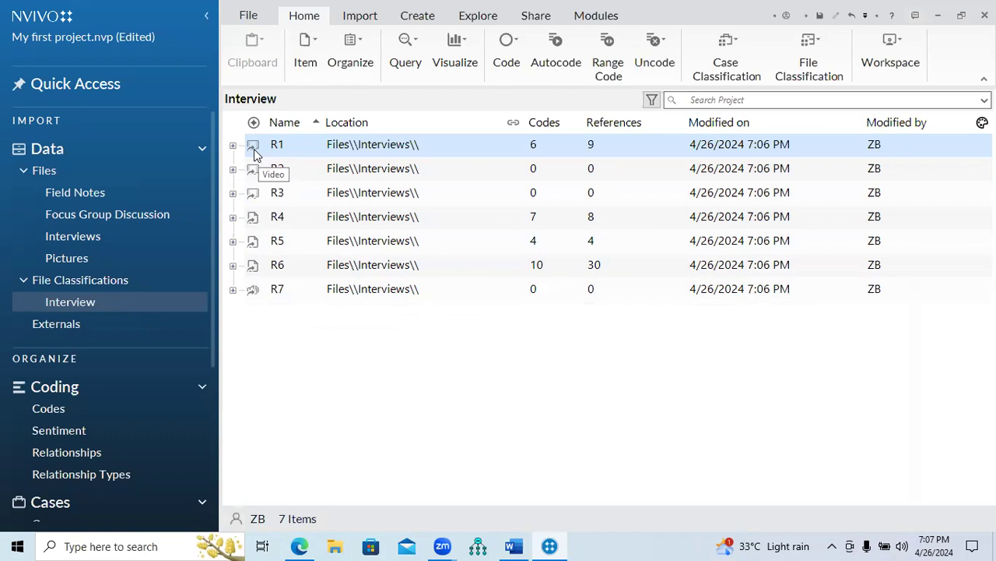
pyautogui.rightClick(262, 223)
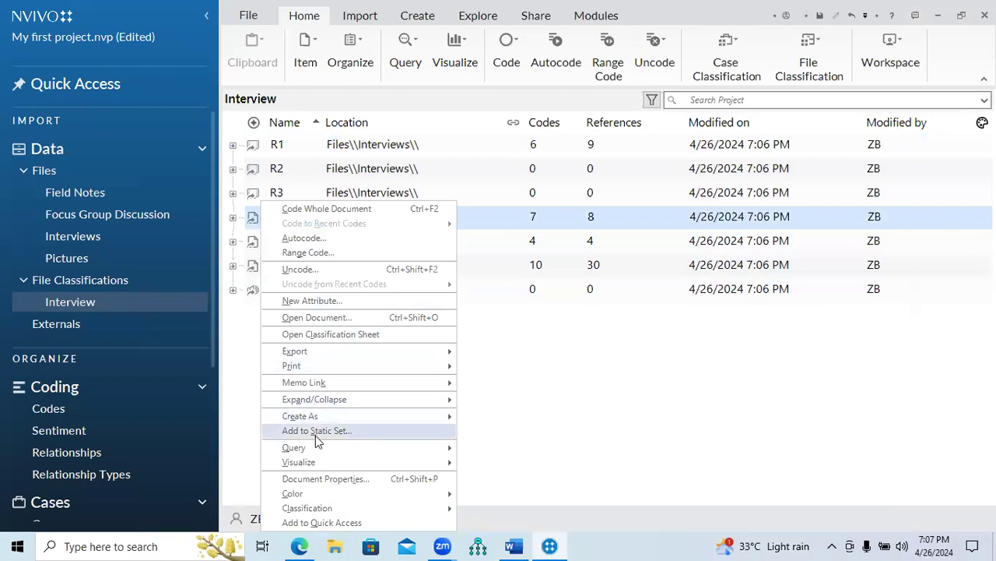
pyautogui.click(357, 481)
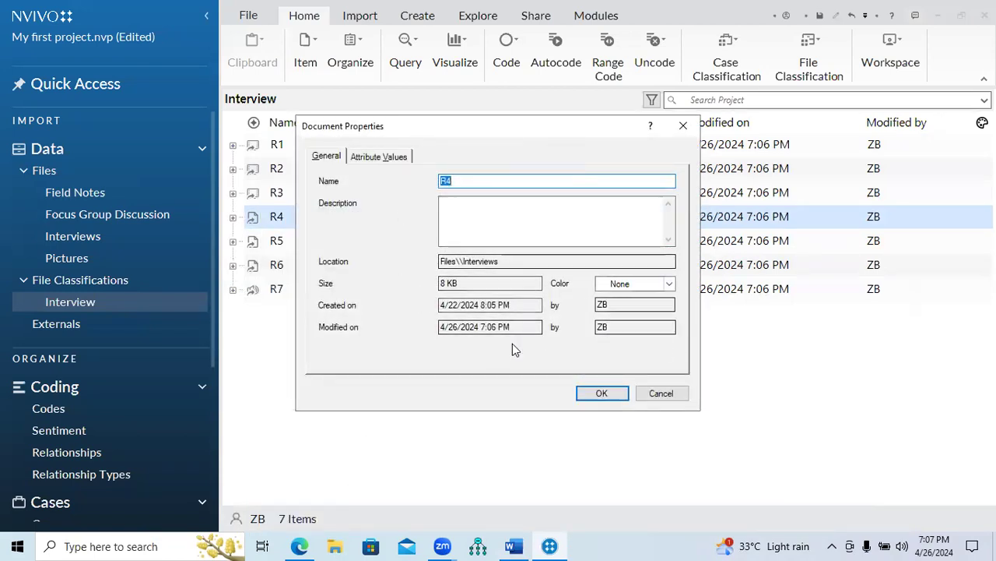
pyautogui.click(379, 157)
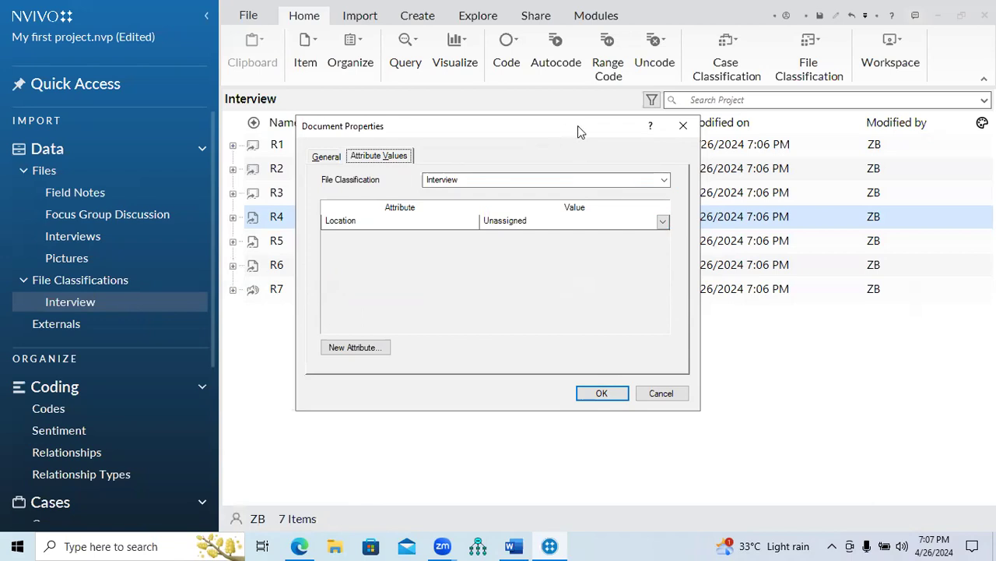
pyautogui.moveTo(577, 126); pyautogui.dragTo(696, 80)
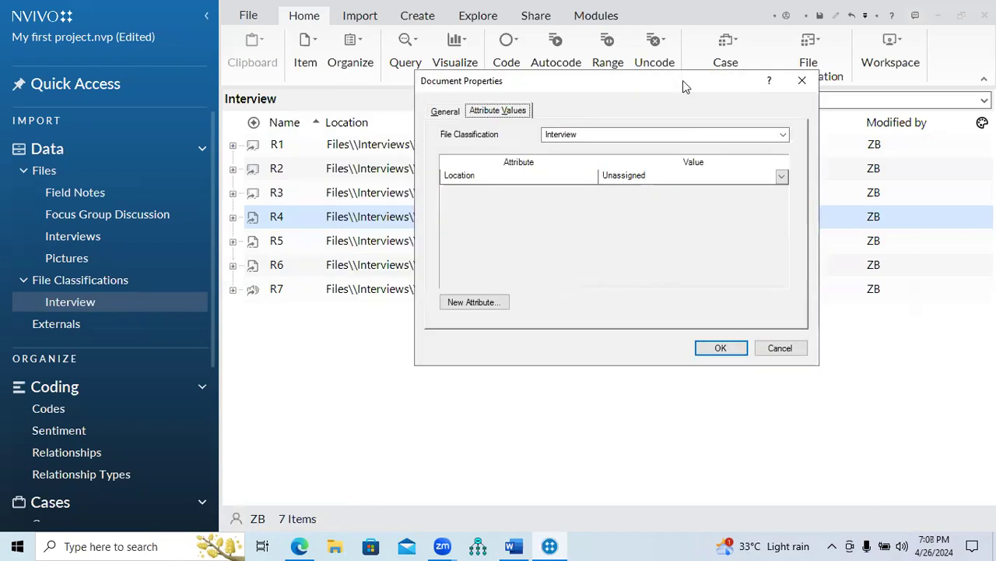
pyautogui.click(781, 179)
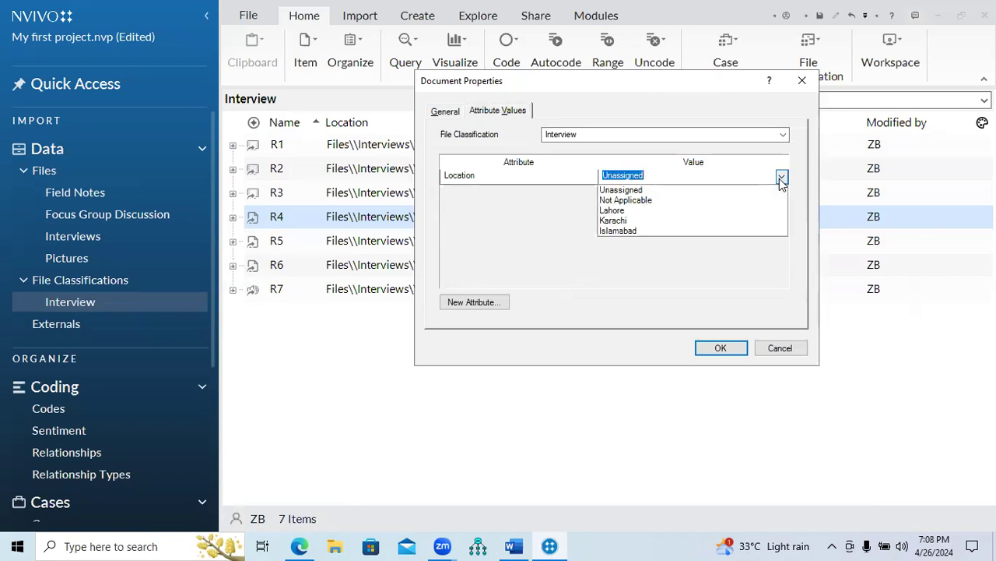
pyautogui.click(681, 223)
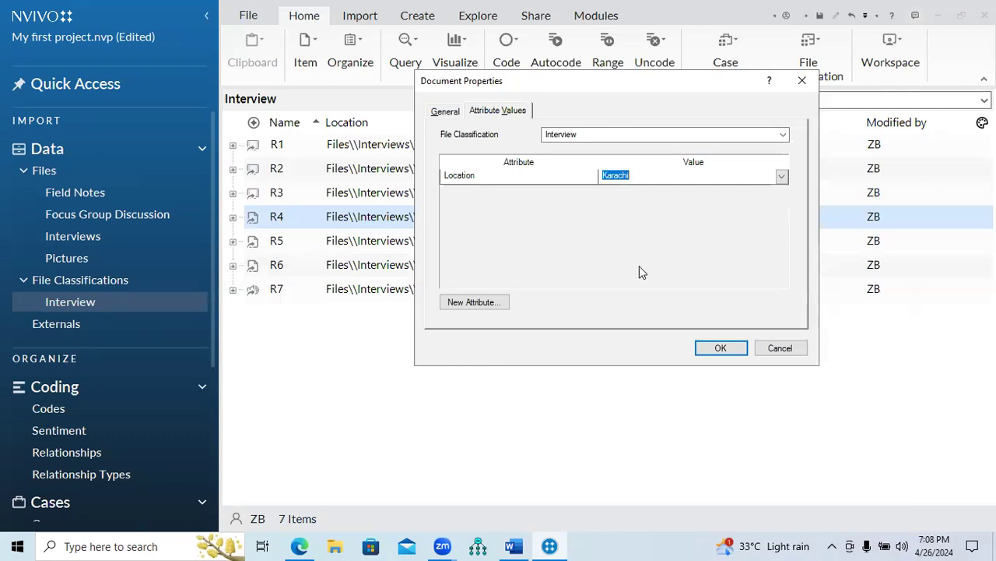
pyautogui.click(705, 348)
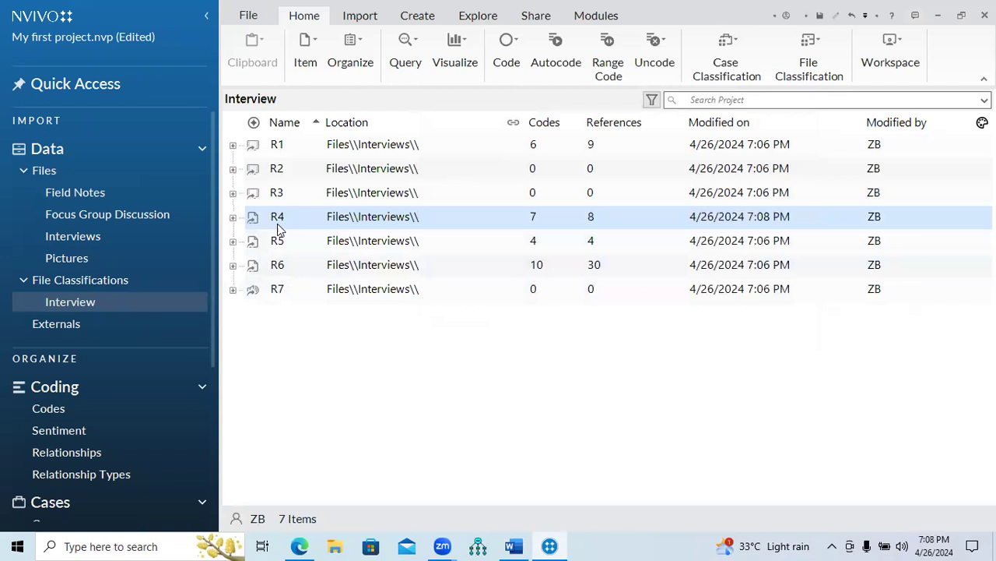
# - Set the Location attribute of file R1 to Lahore in its video properties
pyautogui.rightClick(273, 150)
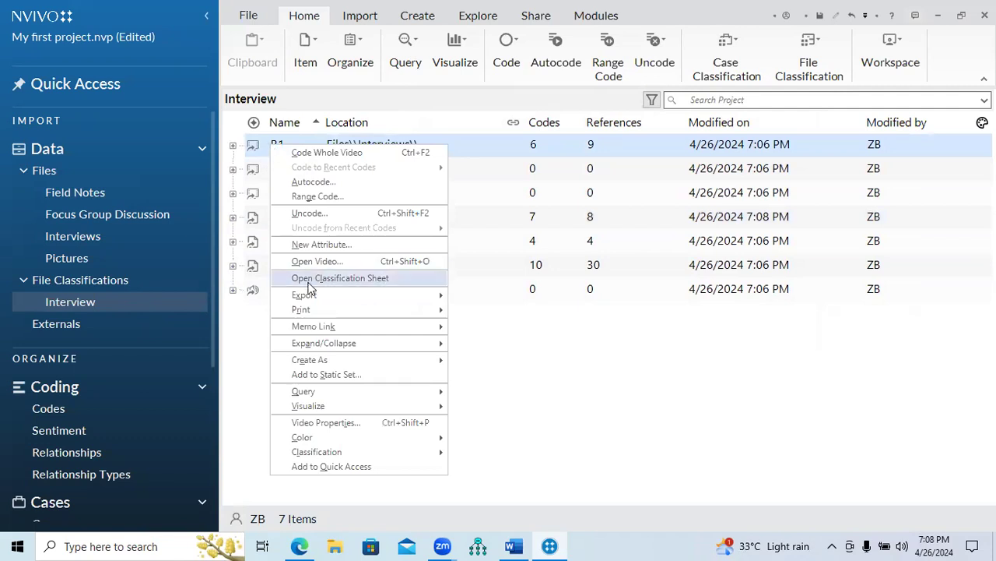
pyautogui.click(341, 427)
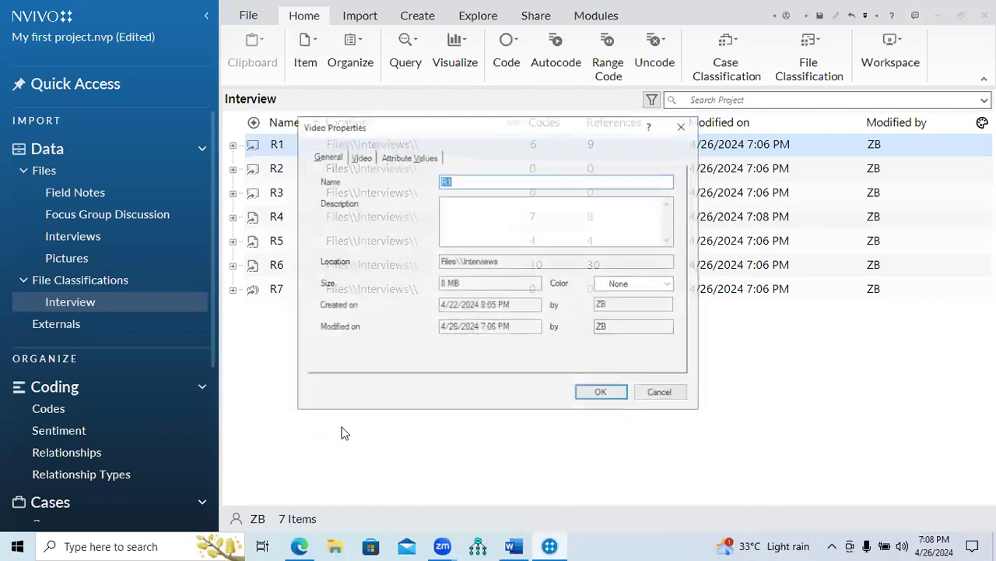
pyautogui.click(408, 156)
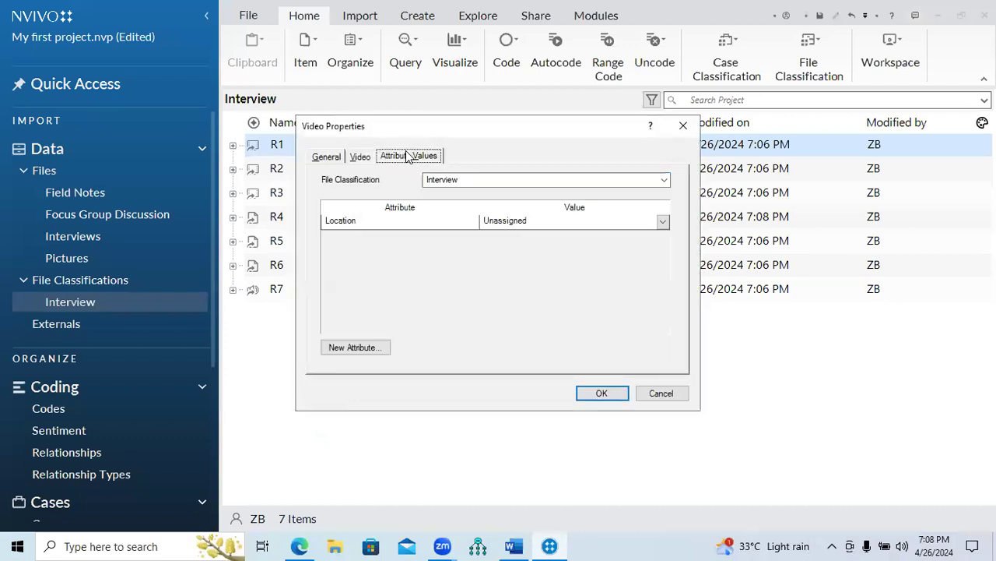
pyautogui.click(662, 223)
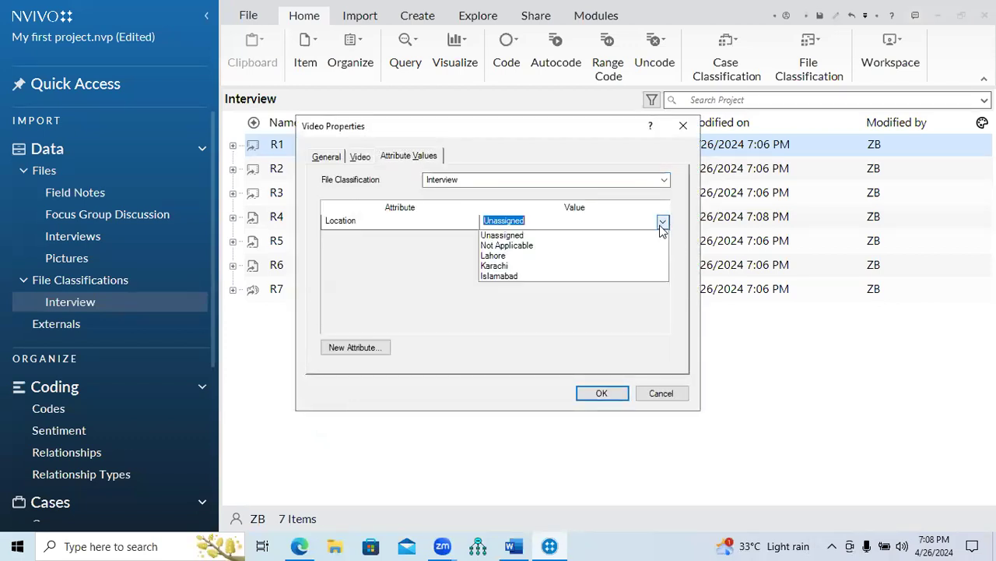
pyautogui.click(578, 257)
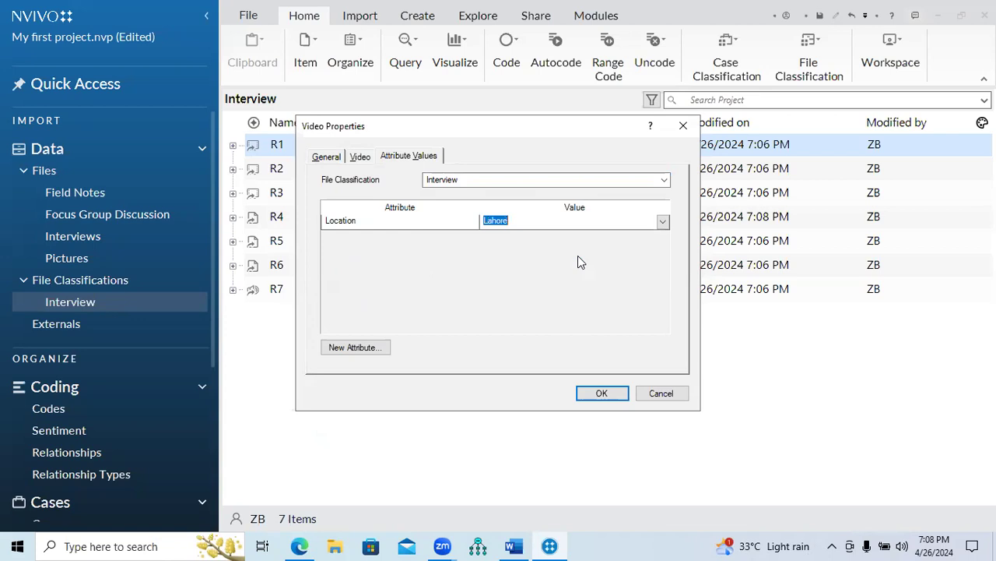
pyautogui.click(601, 395)
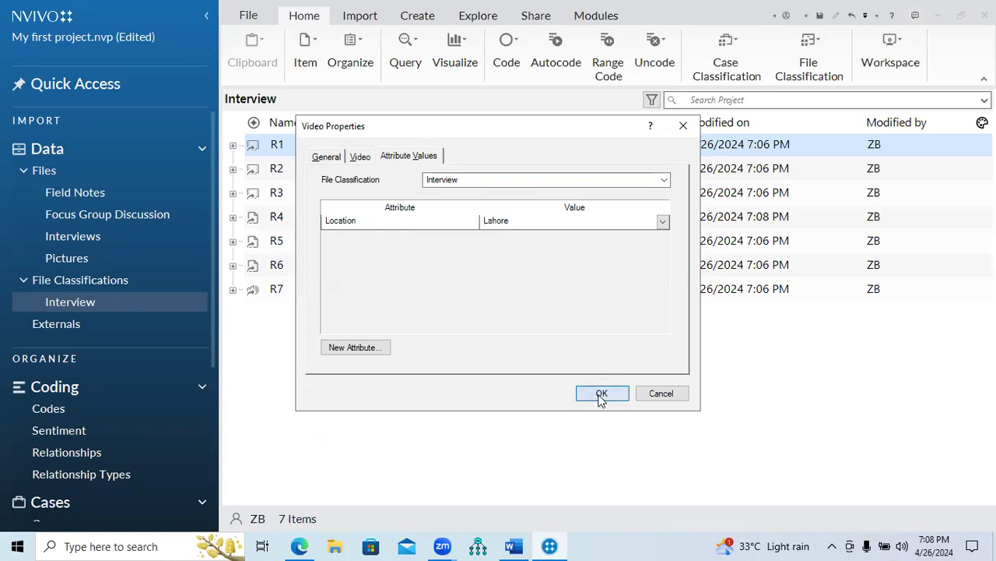
# - Set the Location attribute of file R7 to Islamabad in its audio properties
pyautogui.rightClick(272, 293)
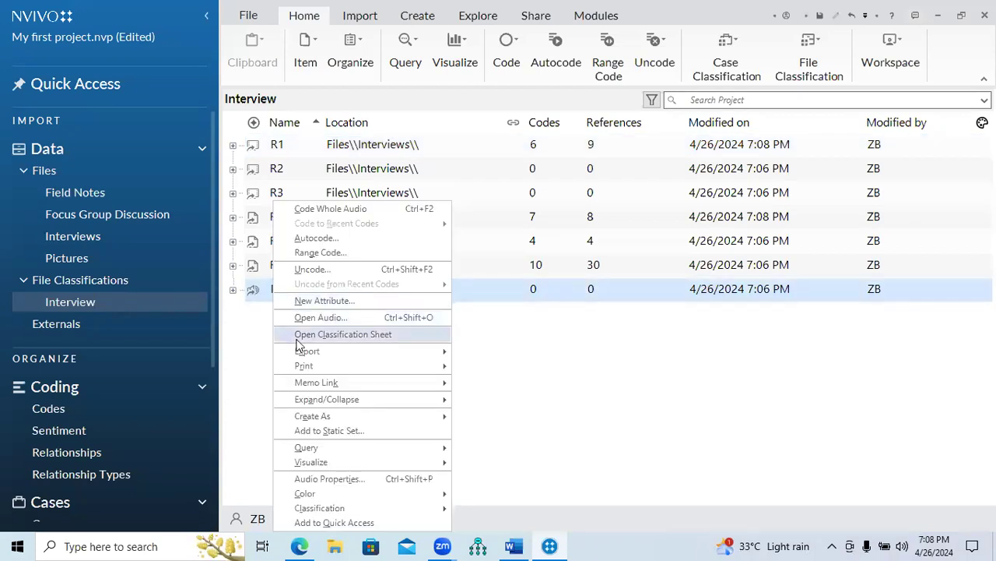
pyautogui.click(346, 479)
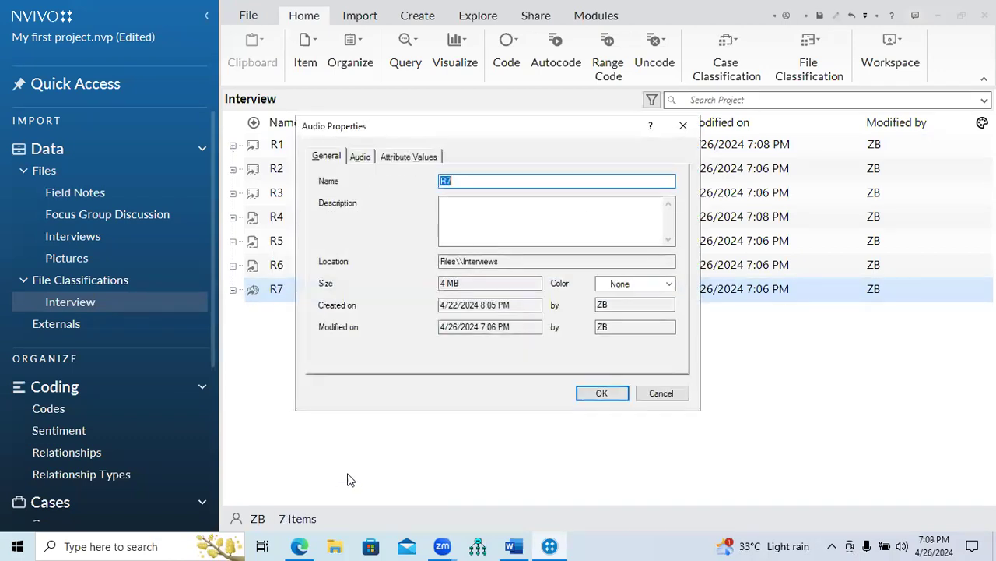
pyautogui.click(416, 158)
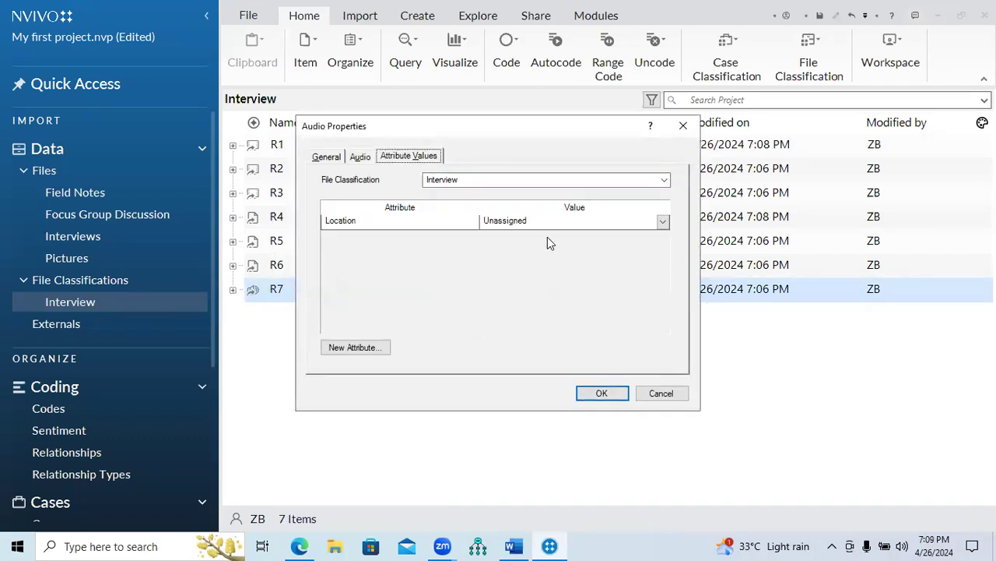
pyautogui.click(663, 221)
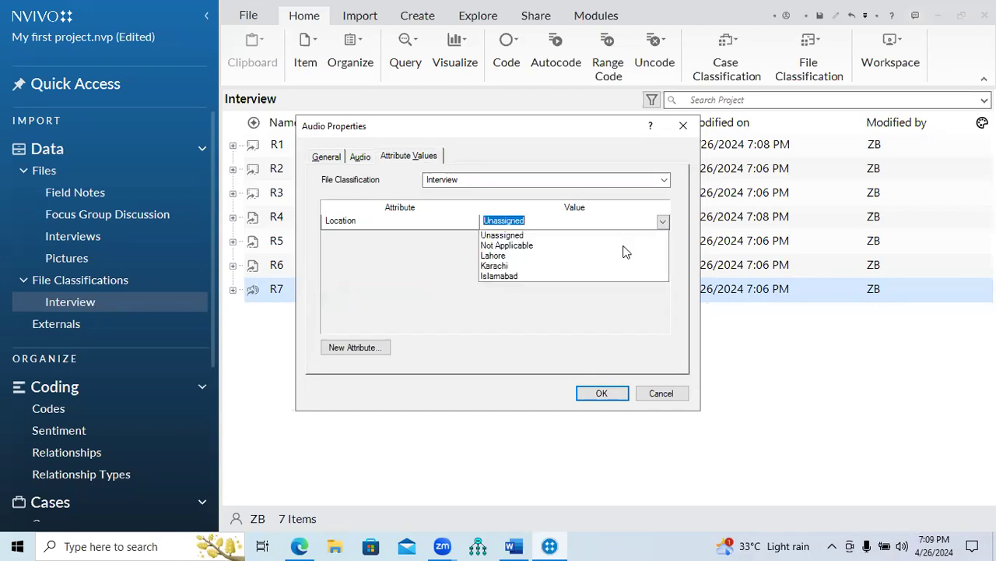
pyautogui.click(580, 280)
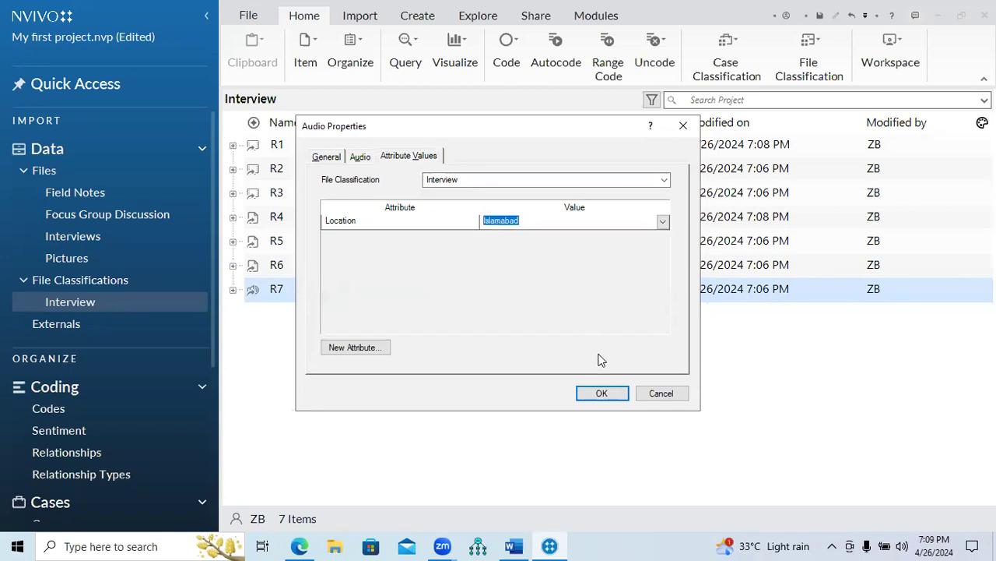
pyautogui.click(602, 393)
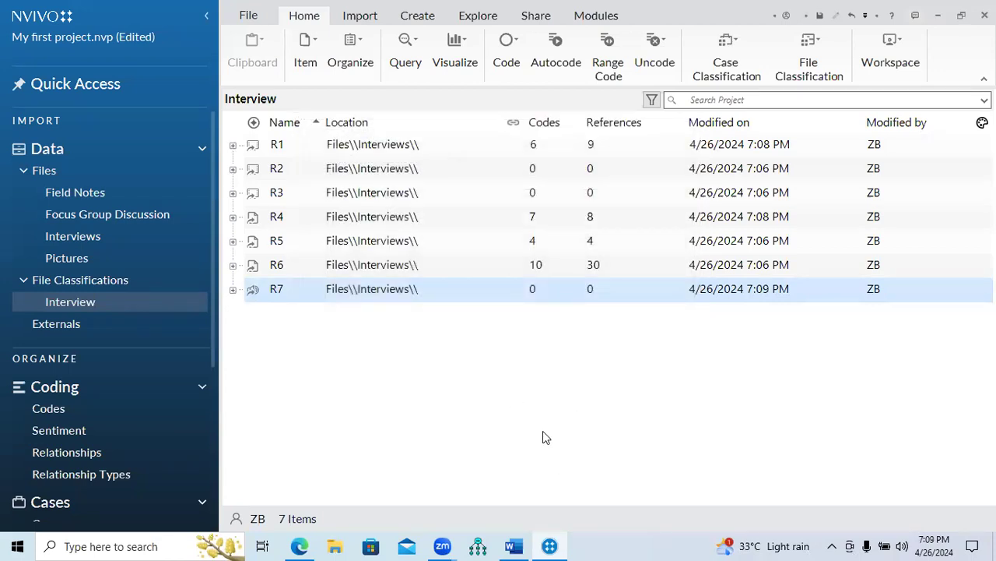
# - Switch to the Word notes and read how to select each file's location value, including the R2 example
pyautogui.click(513, 546)
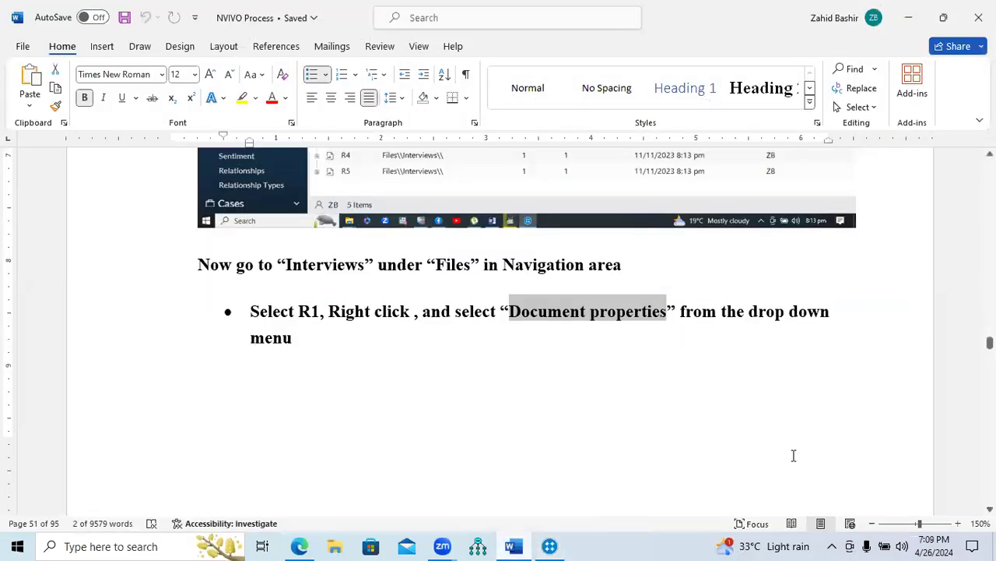
pyautogui.scroll(-5, 499, 327)
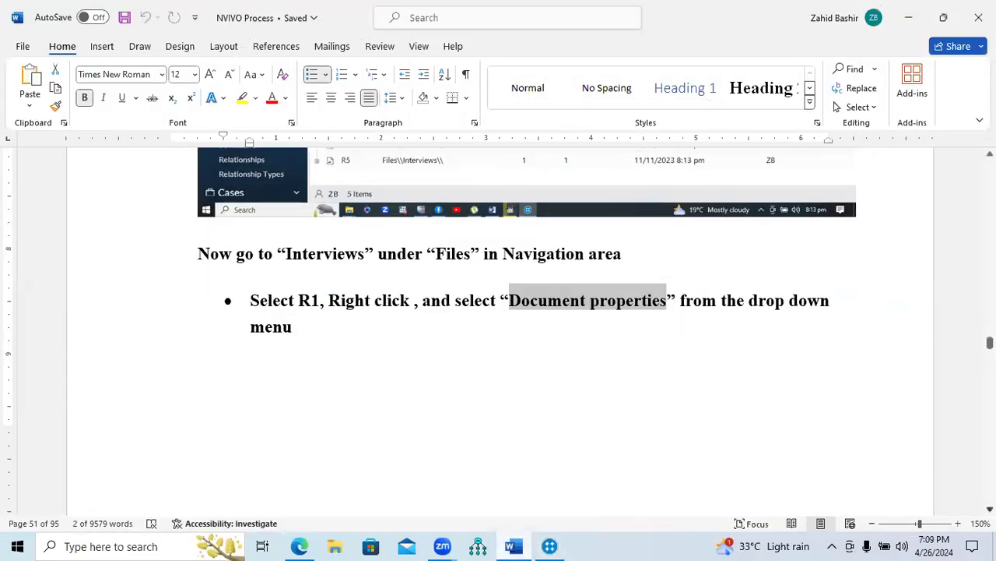
pyautogui.scroll(-10, 498, 327)
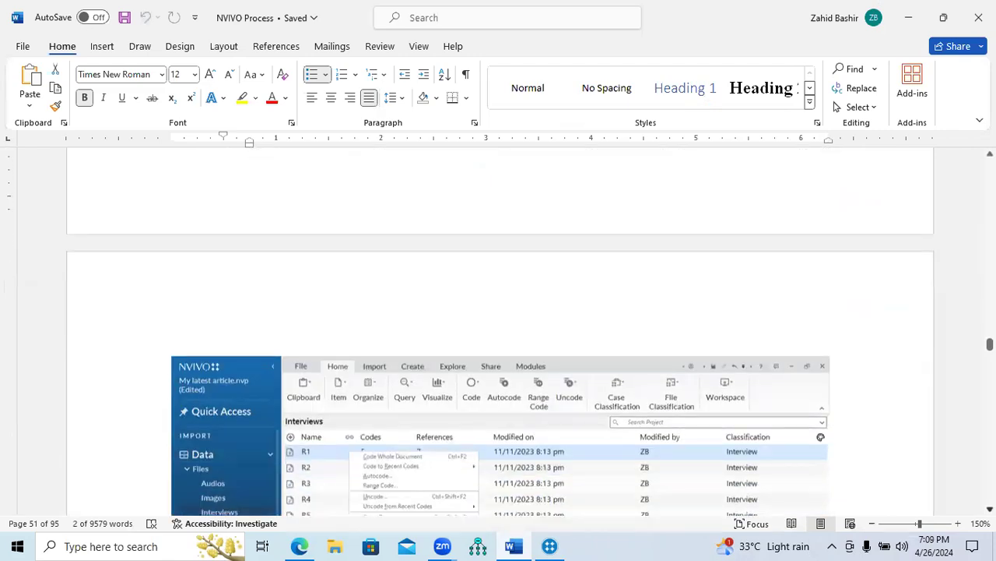
pyautogui.scroll(-8, 498, 327)
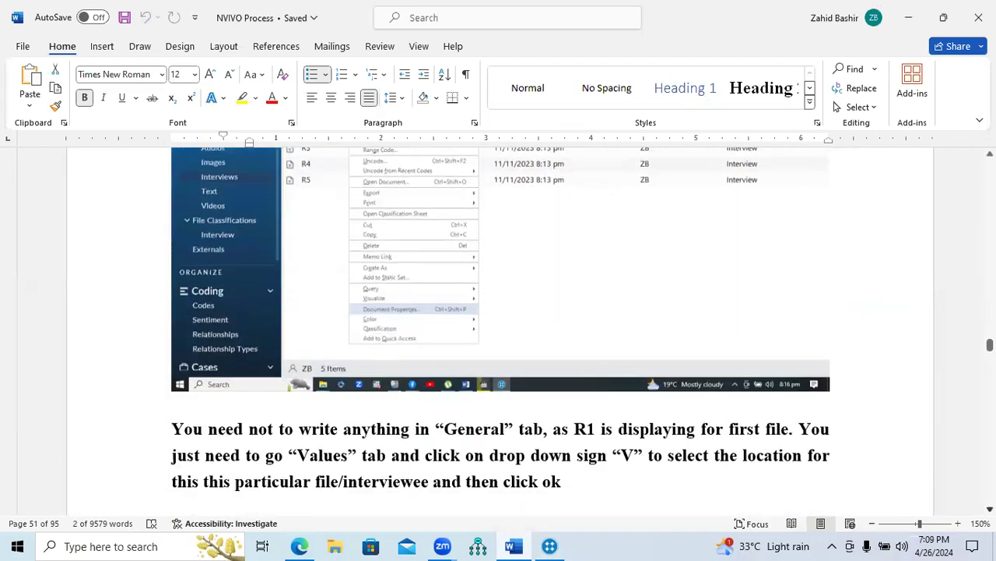
pyautogui.scroll(-3, 498, 327)
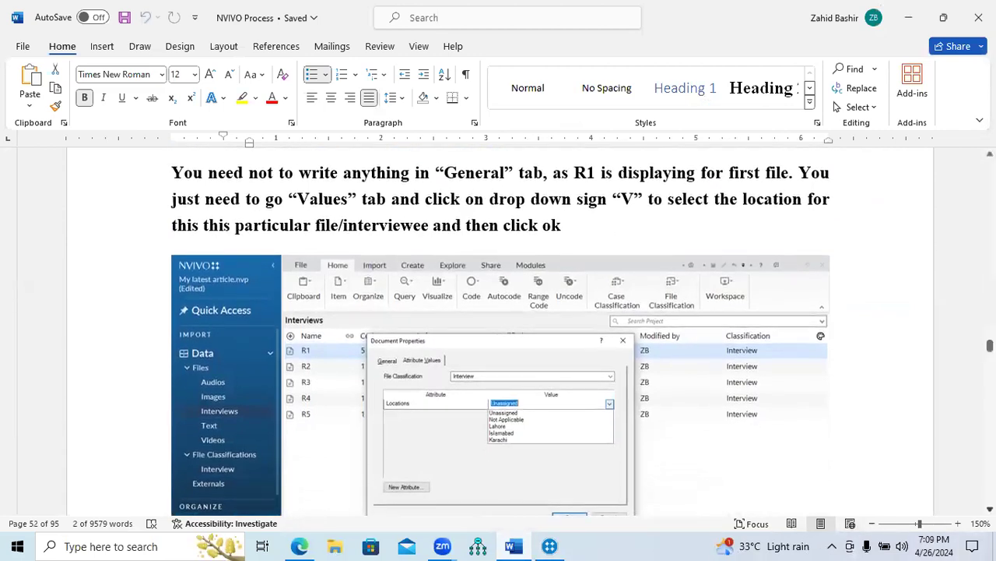
pyautogui.scroll(-8, 498, 327)
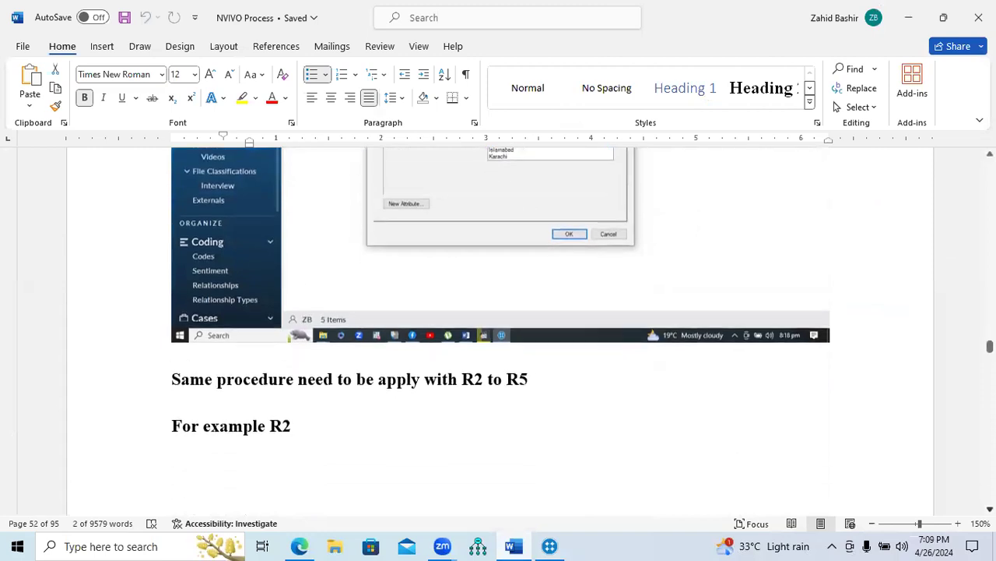
pyautogui.scroll(-5, 522, 320)
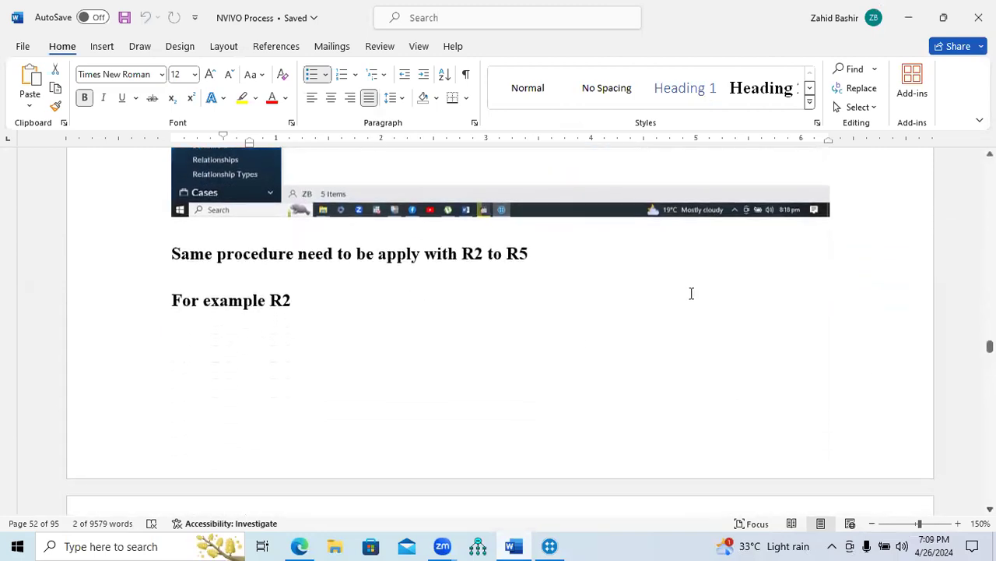
pyautogui.scroll(-7, 498, 327)
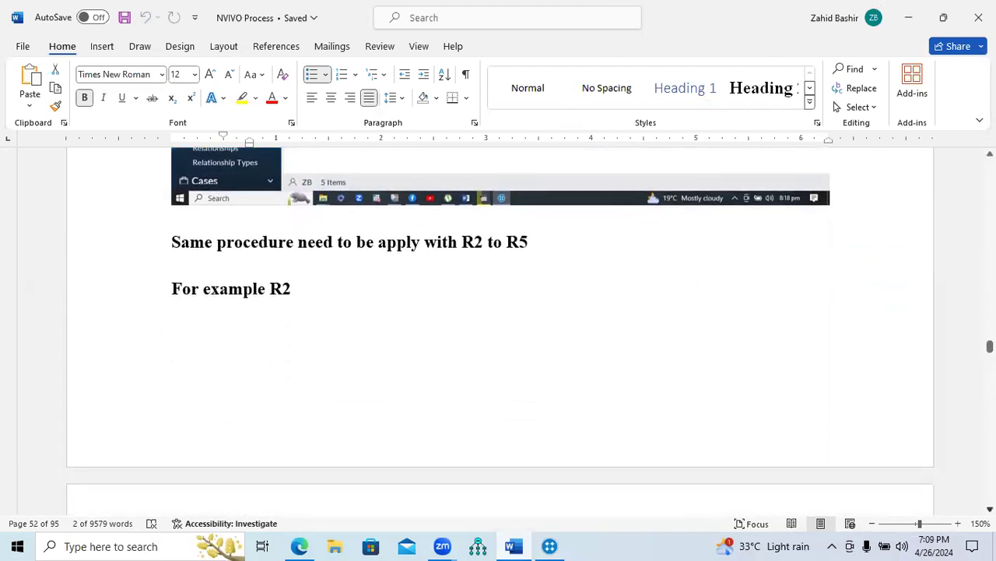
pyautogui.scroll(-11, 498, 327)
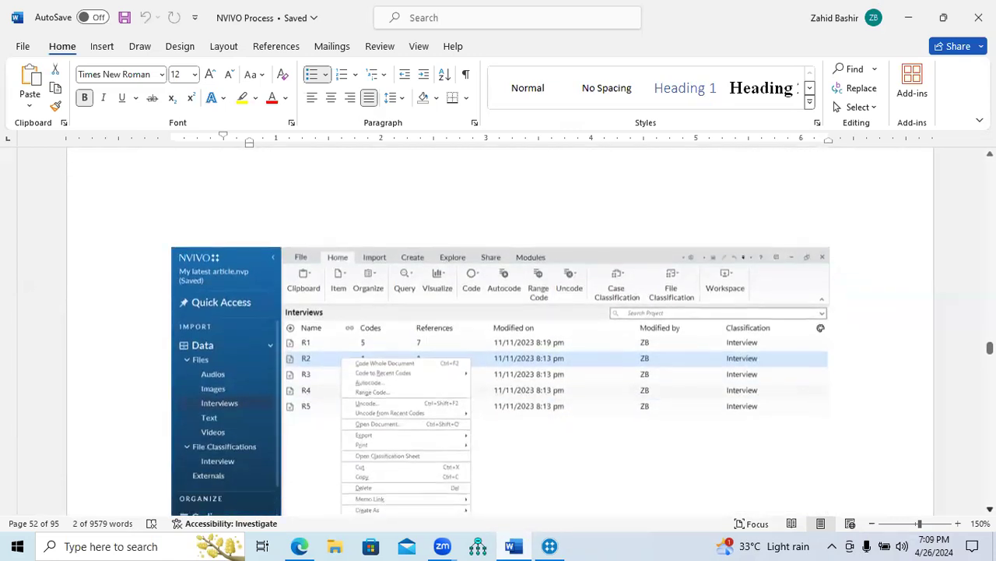
pyautogui.scroll(-3, 499, 327)
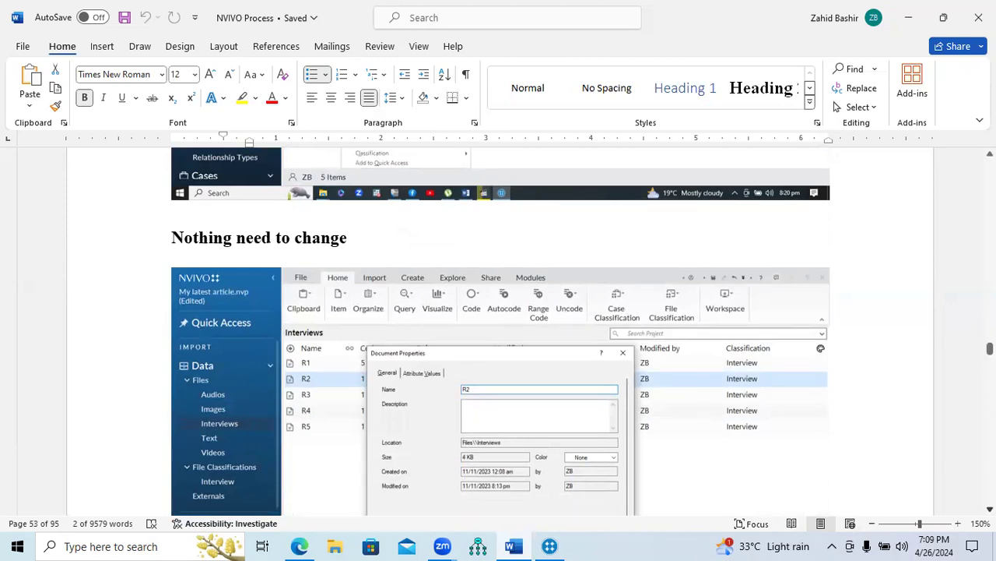
# - Read the guide's pages on setting R2's location and on the alternative File Classification method for assigning Locations to R1–R5
pyautogui.scroll(-1, 498, 327)
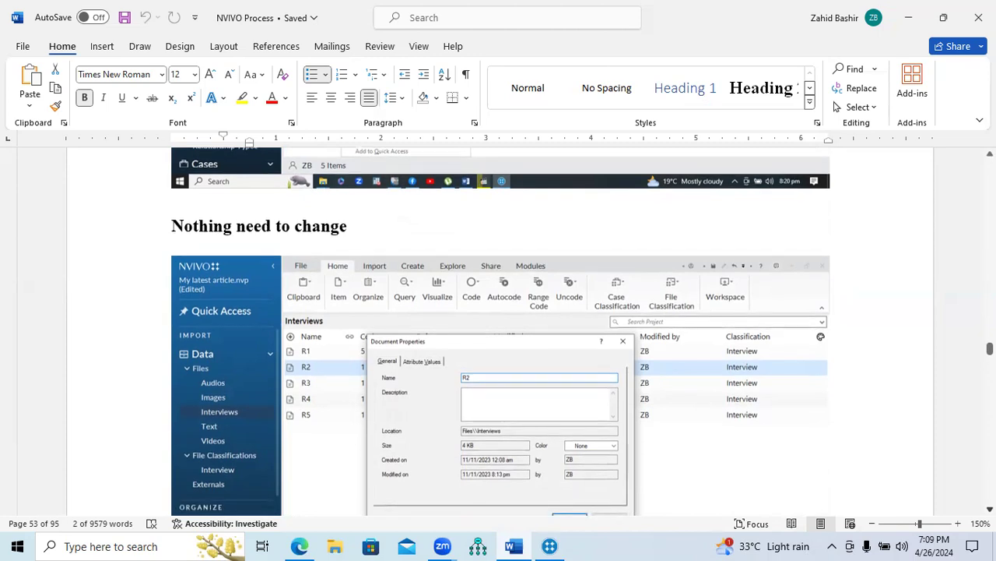
pyautogui.scroll(-1, 499, 331)
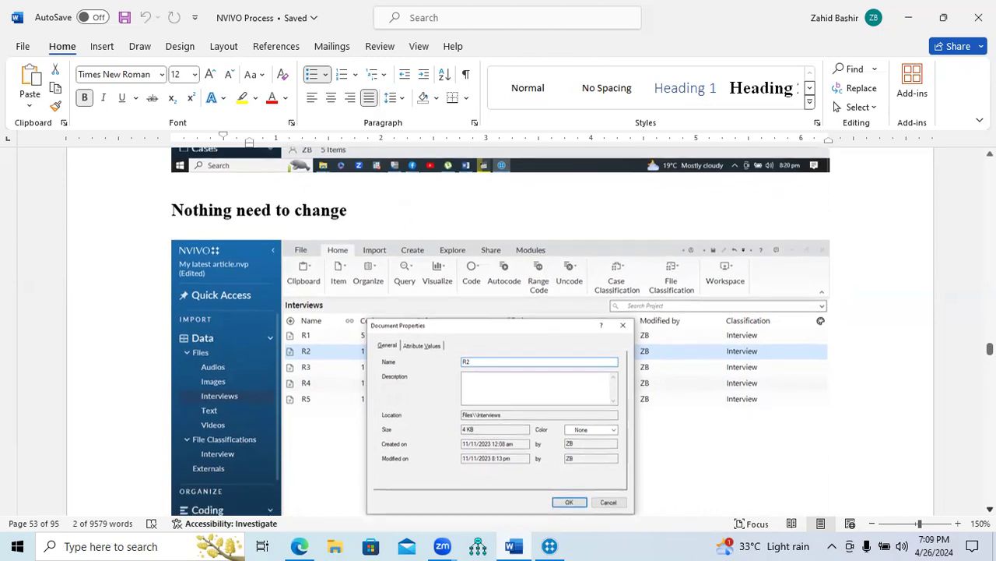
pyautogui.scroll(-5, 499, 331)
pyautogui.scroll(-4, 498, 331)
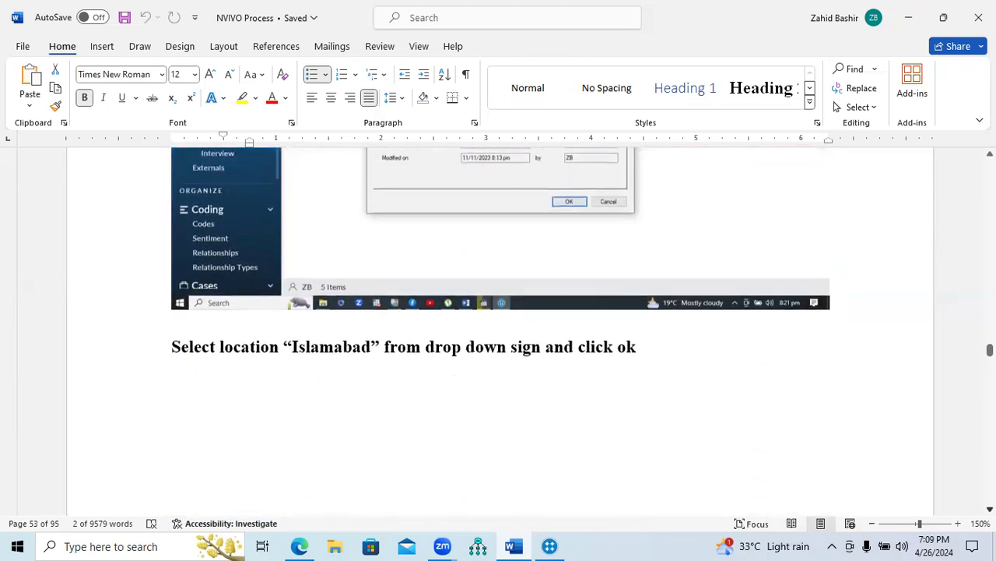
pyautogui.scroll(-6, 498, 331)
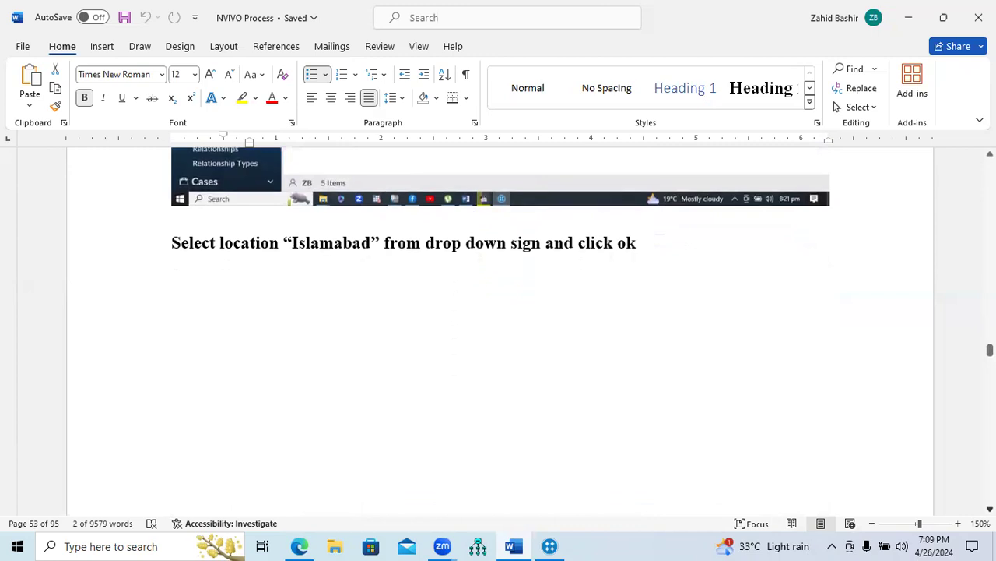
pyautogui.scroll(-8, 498, 331)
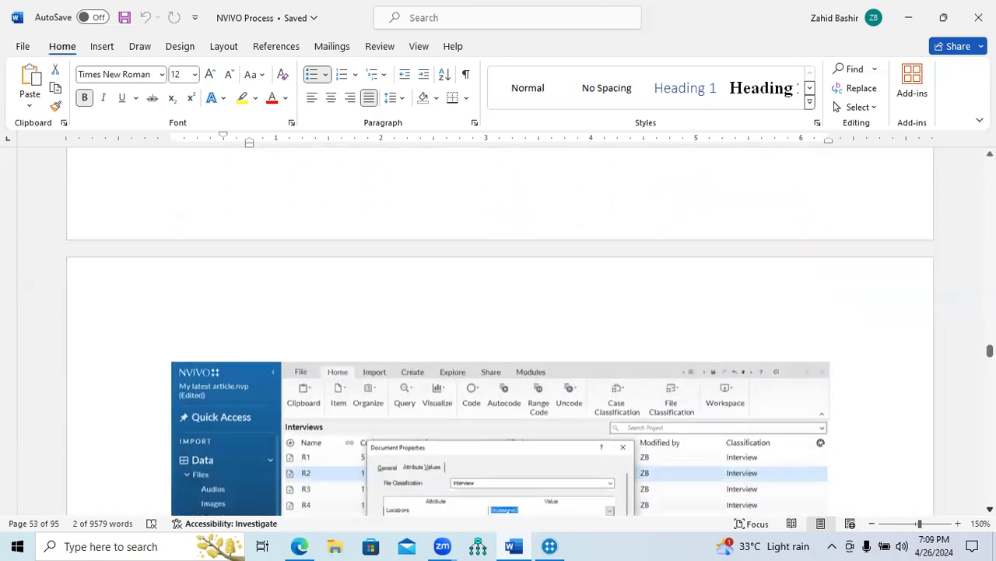
pyautogui.scroll(-4, 499, 331)
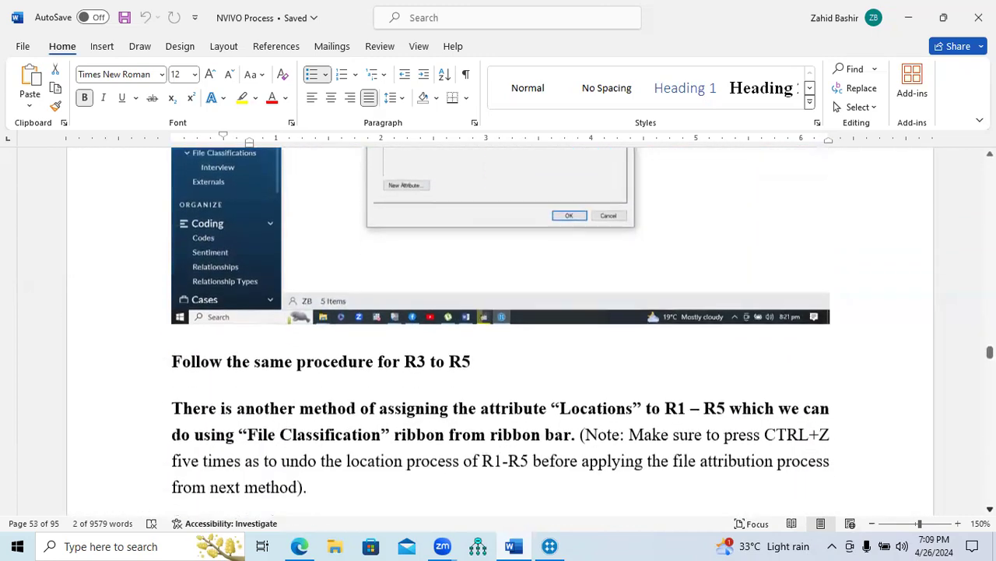
pyautogui.scroll(-1, 215, 255)
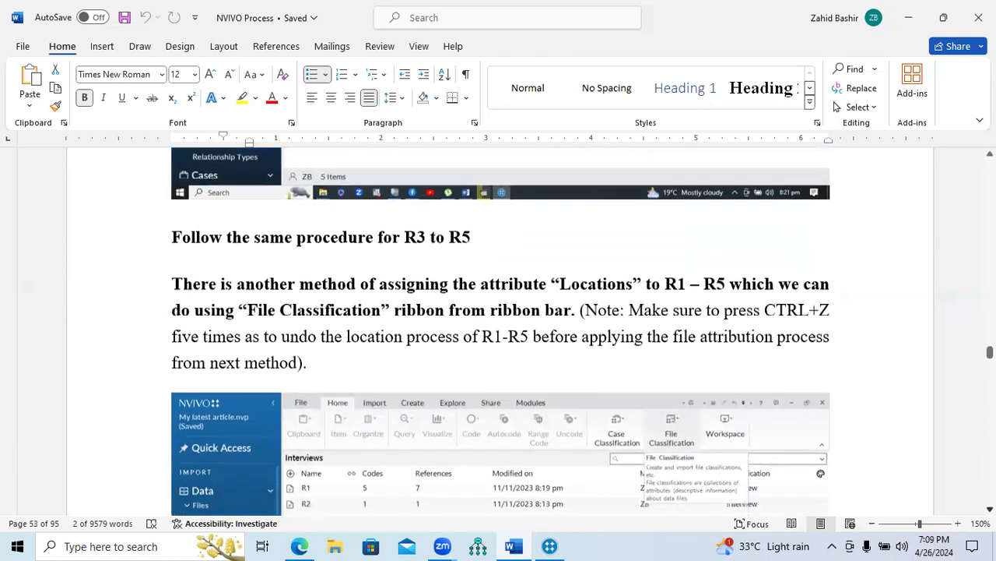
pyautogui.moveTo(173, 256); pyautogui.dragTo(561, 229)
# - Switch to NVivo, view the Interview file classification sheet and close it
pyautogui.click(550, 546)
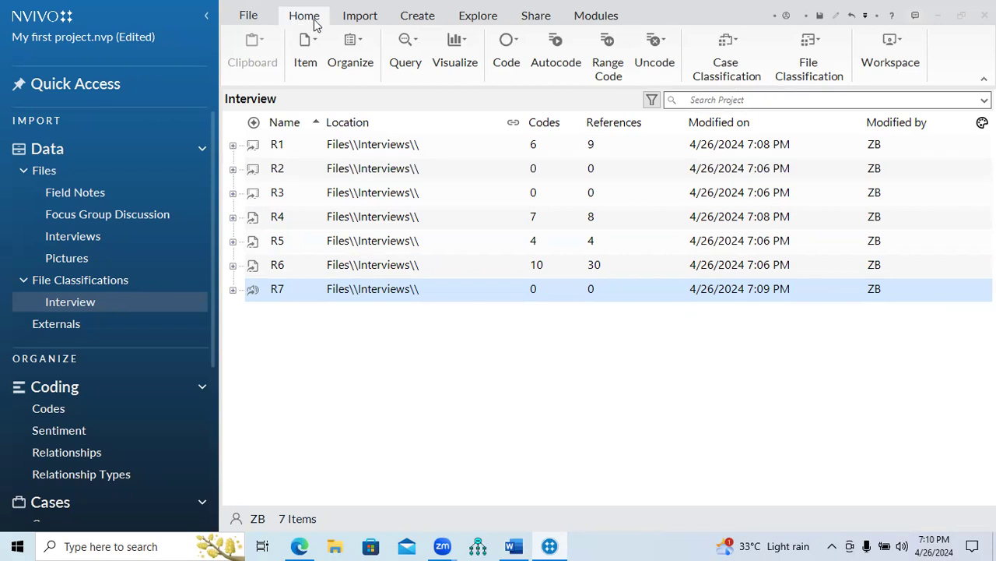
pyautogui.click(807, 70)
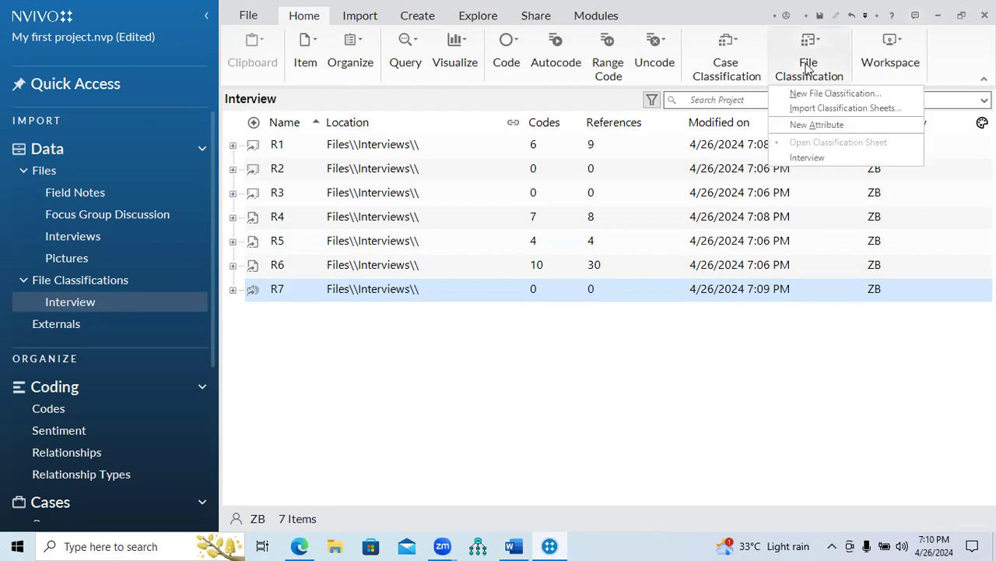
pyautogui.click(812, 156)
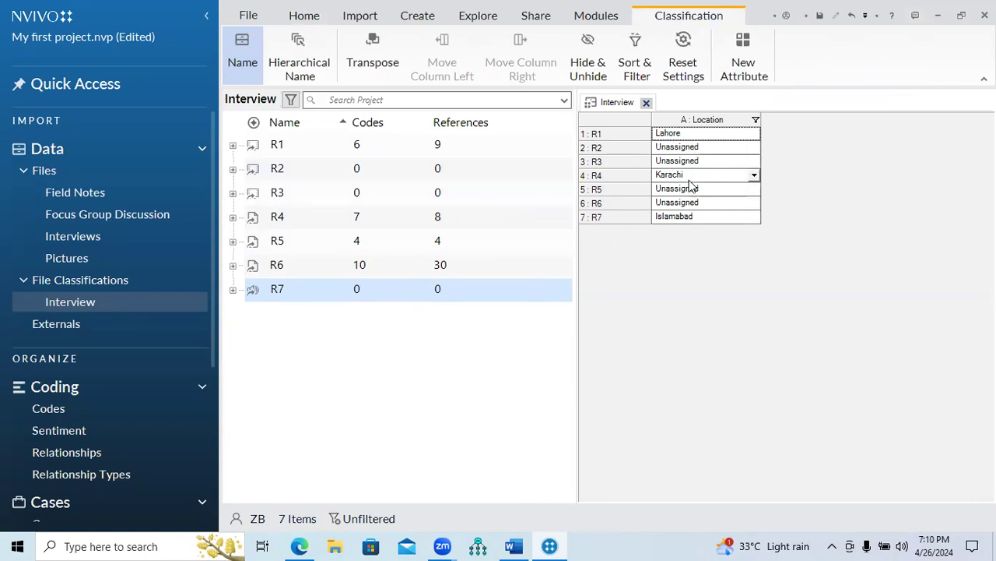
pyautogui.click(646, 103)
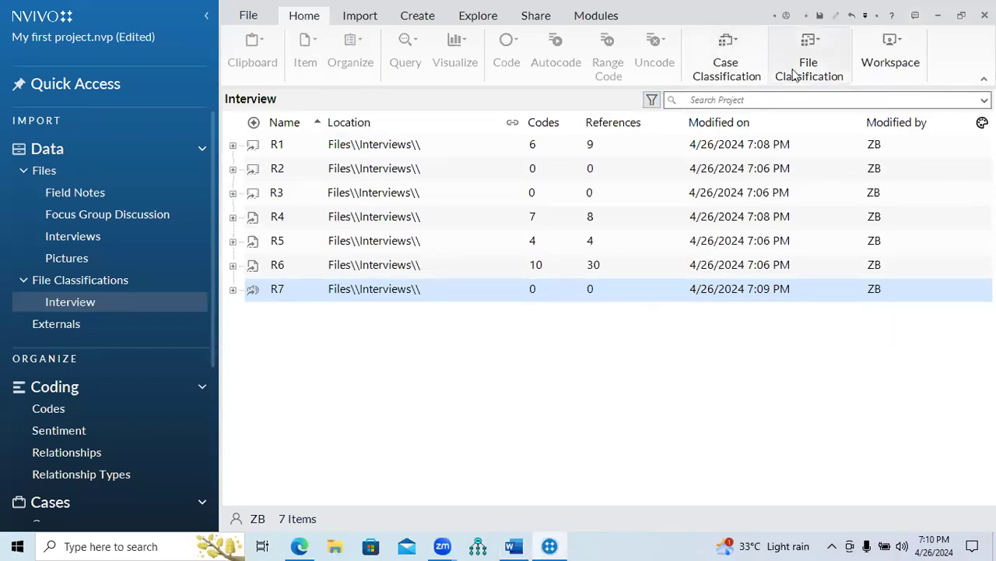
# - Open the Interview file classification sheet and set the Location of R2 and R3 to Lahore
pyautogui.click(831, 75)
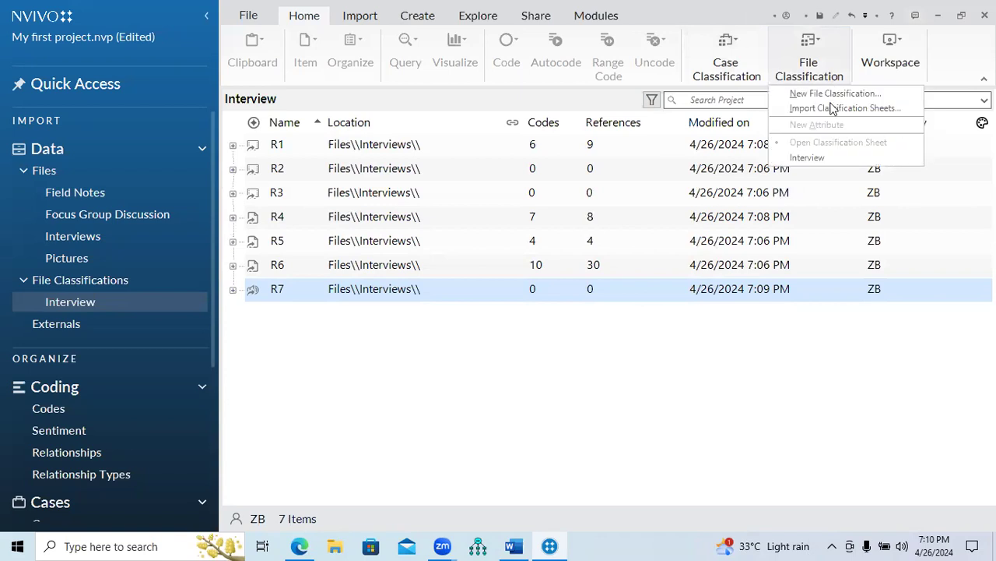
pyautogui.click(810, 158)
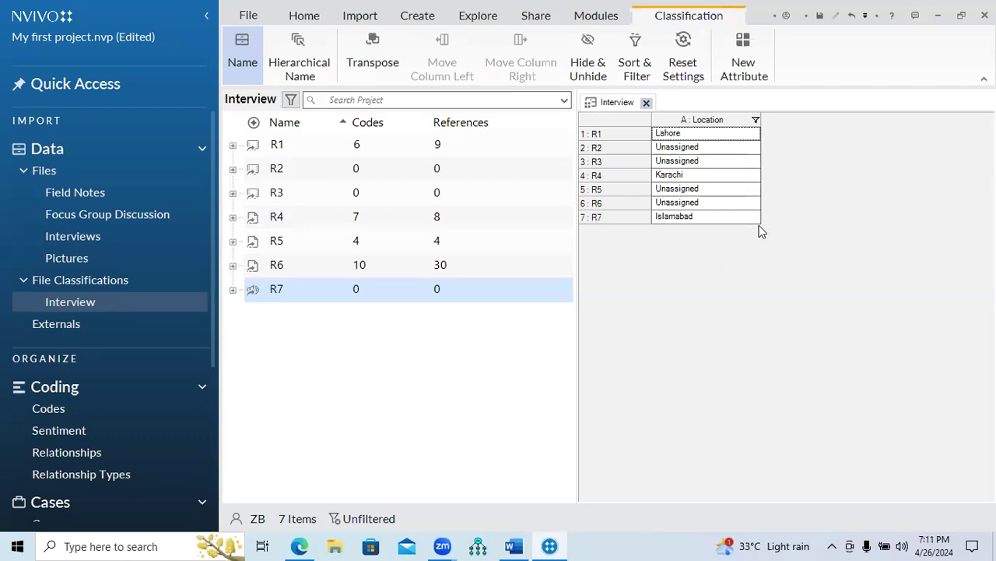
pyautogui.click(754, 149)
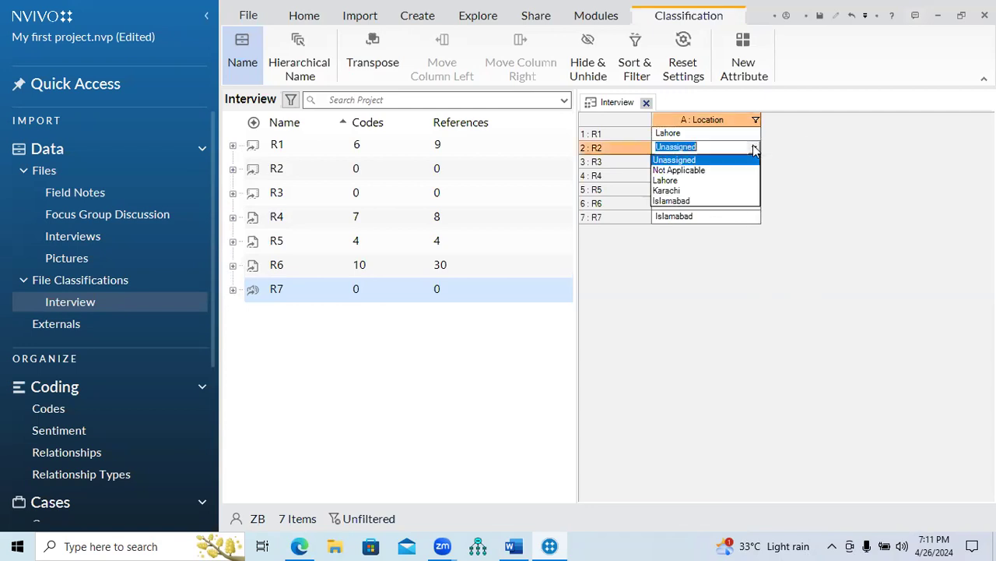
pyautogui.click(716, 180)
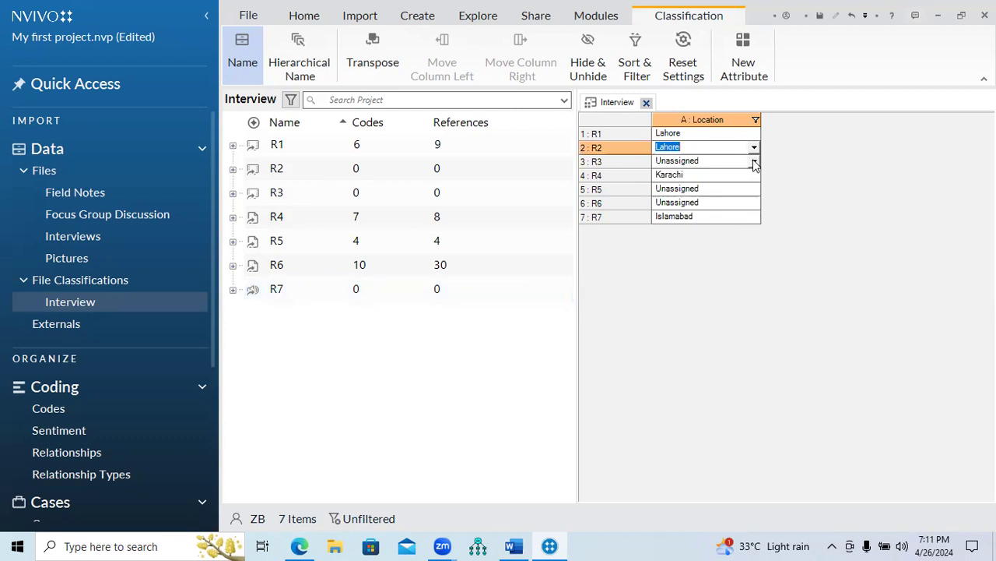
pyautogui.click(754, 162)
pyautogui.click(753, 162)
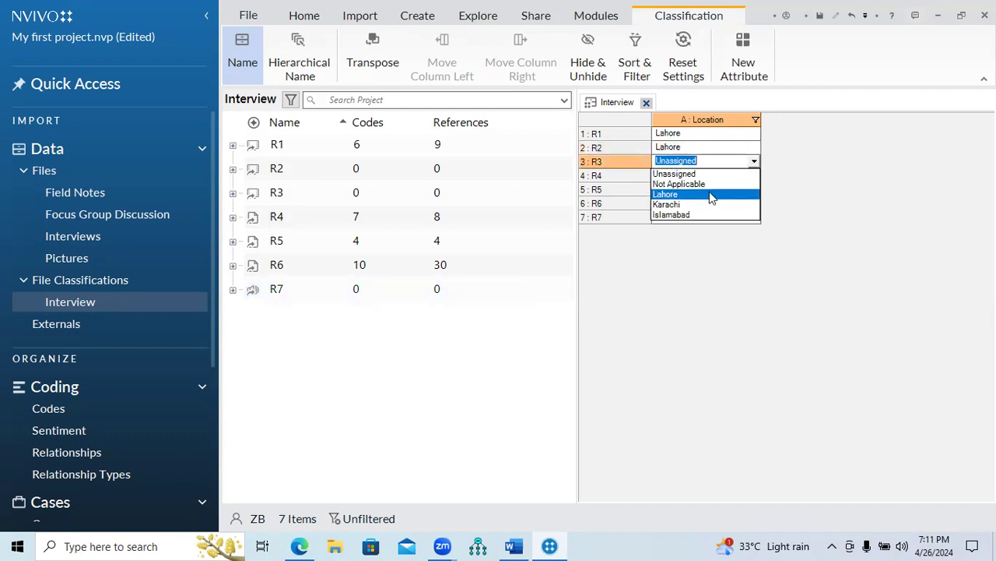
pyautogui.click(712, 194)
# - Set the Location of R5 to Karachi and R6 to Islamabad, closing the classification sheet when done
pyautogui.click(753, 191)
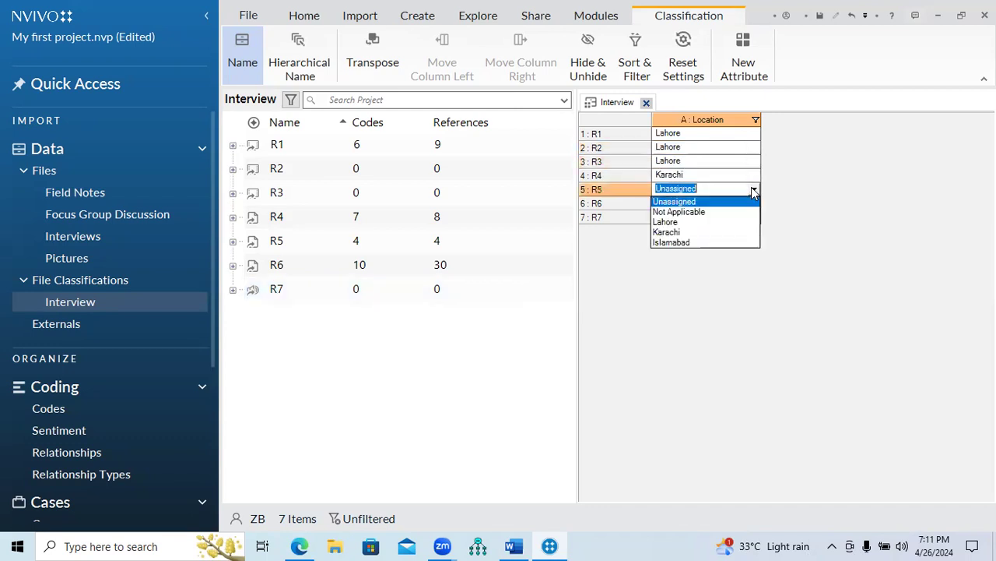
pyautogui.click(715, 237)
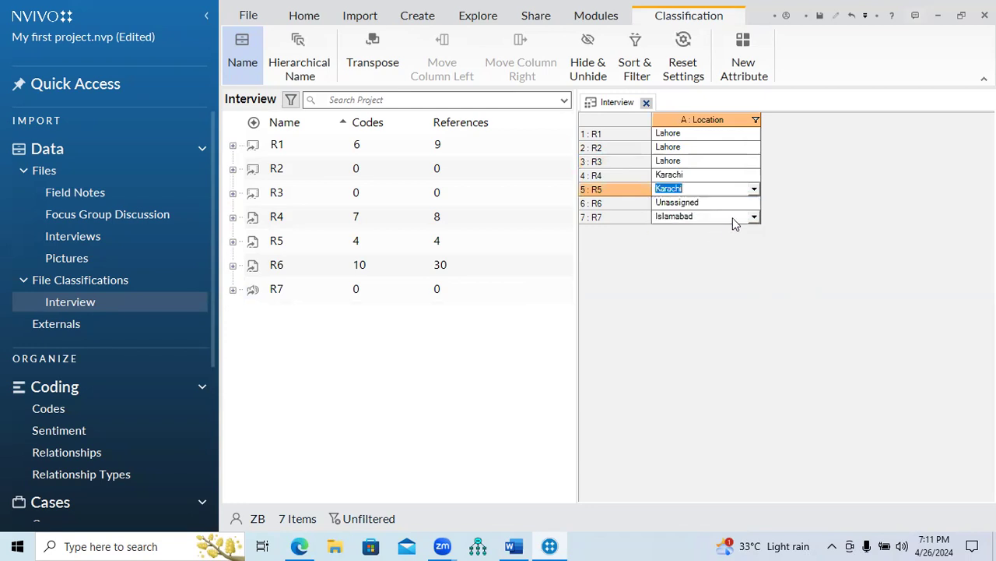
pyautogui.click(753, 203)
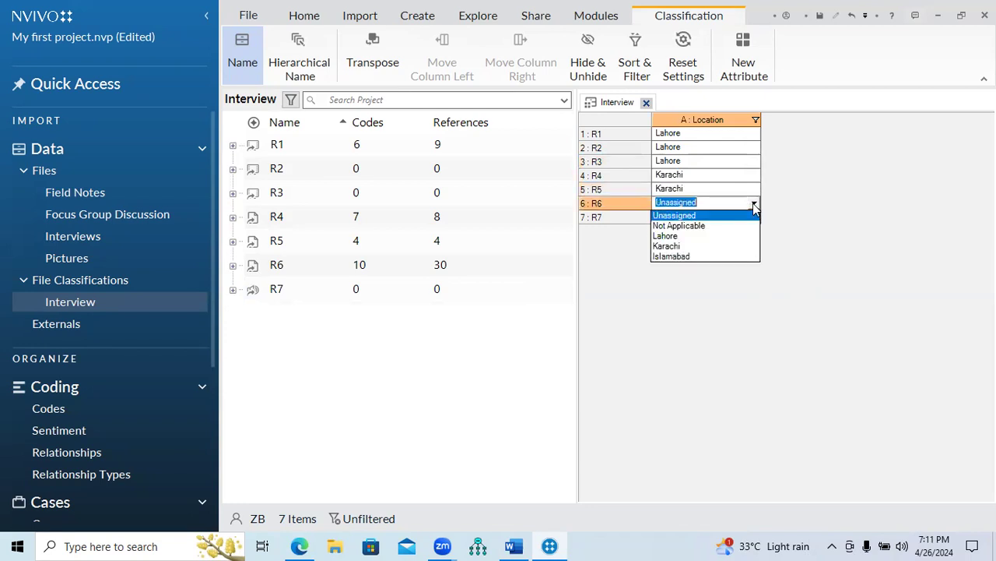
pyautogui.click(715, 257)
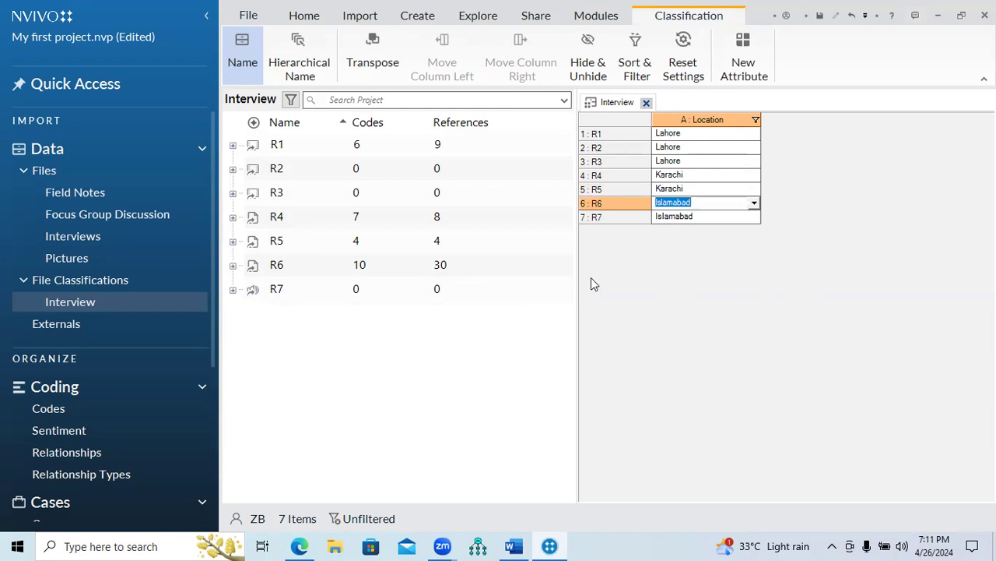
pyautogui.click(534, 330)
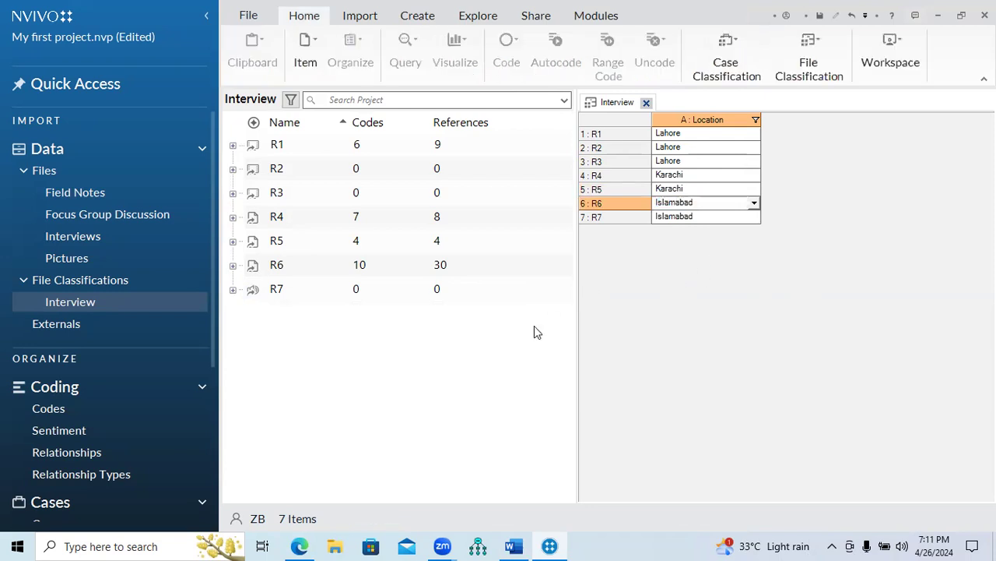
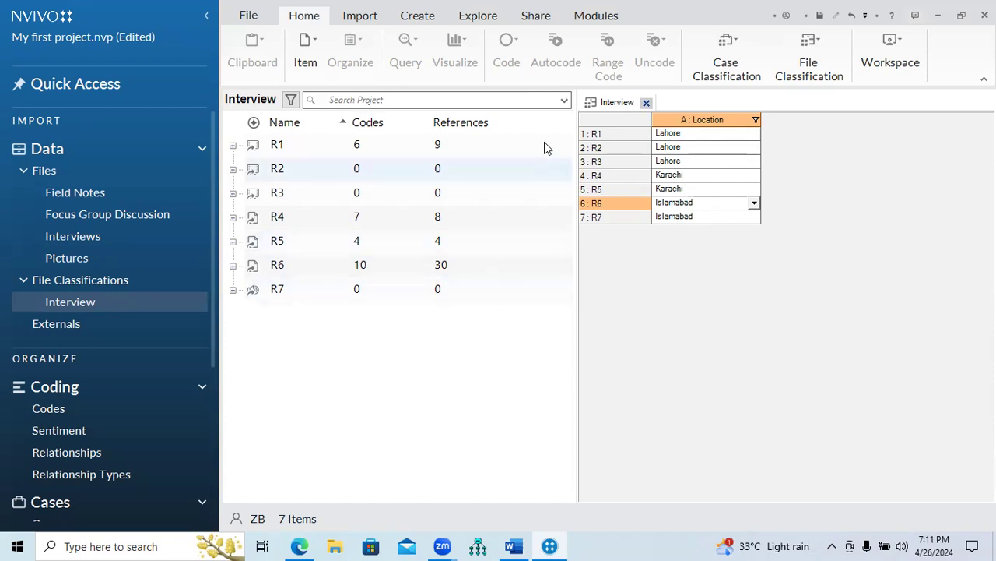
pyautogui.click(646, 103)
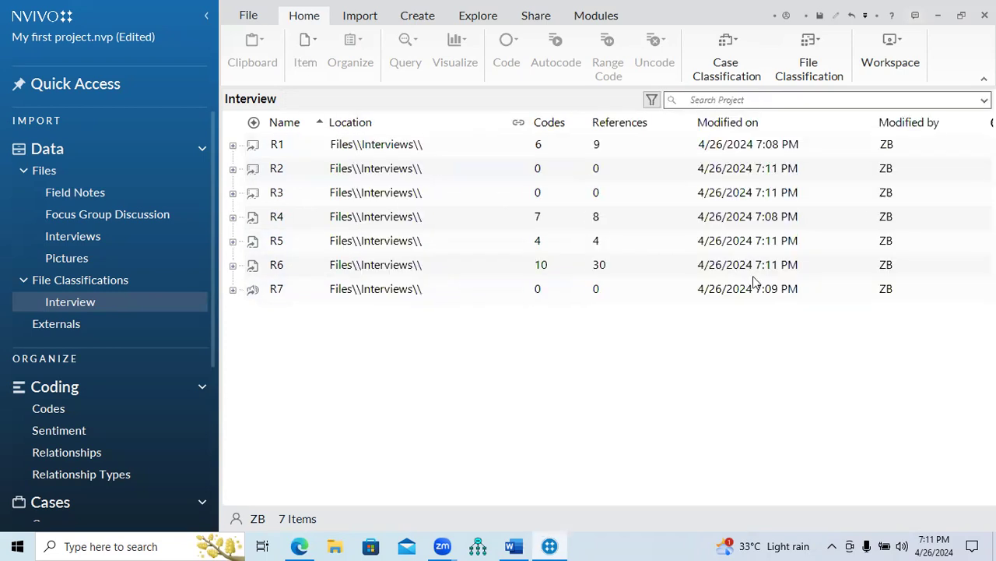
# - Connect the computer to the Galaxy A32 22DD Wi-Fi network
pyautogui.click(831, 545)
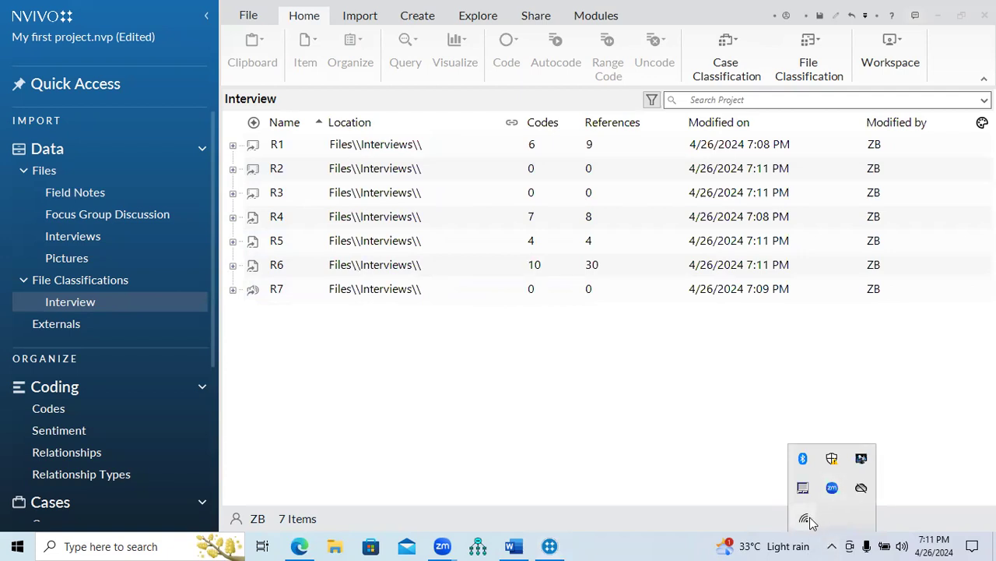
pyautogui.click(808, 520)
pyautogui.click(834, 242)
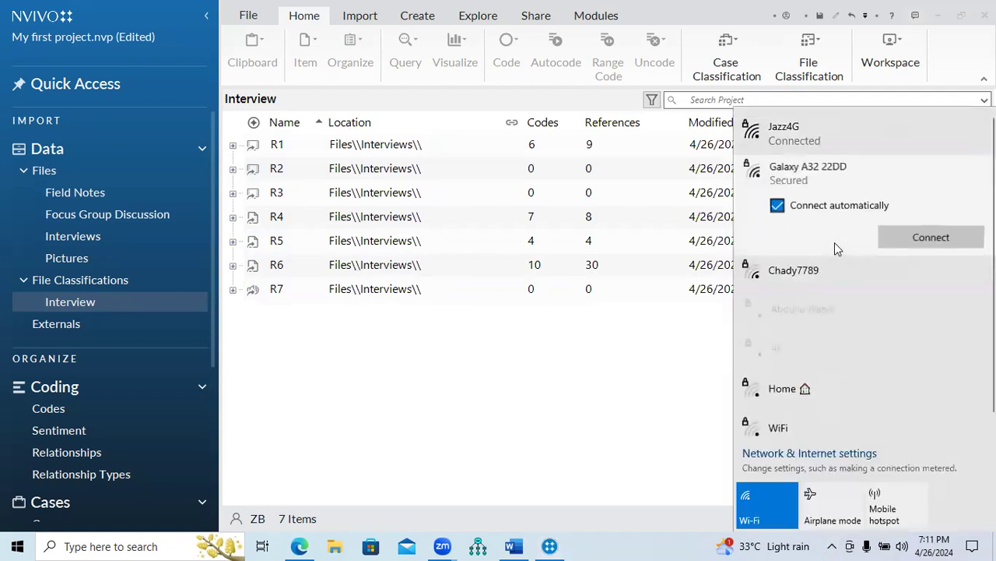
pyautogui.click(918, 240)
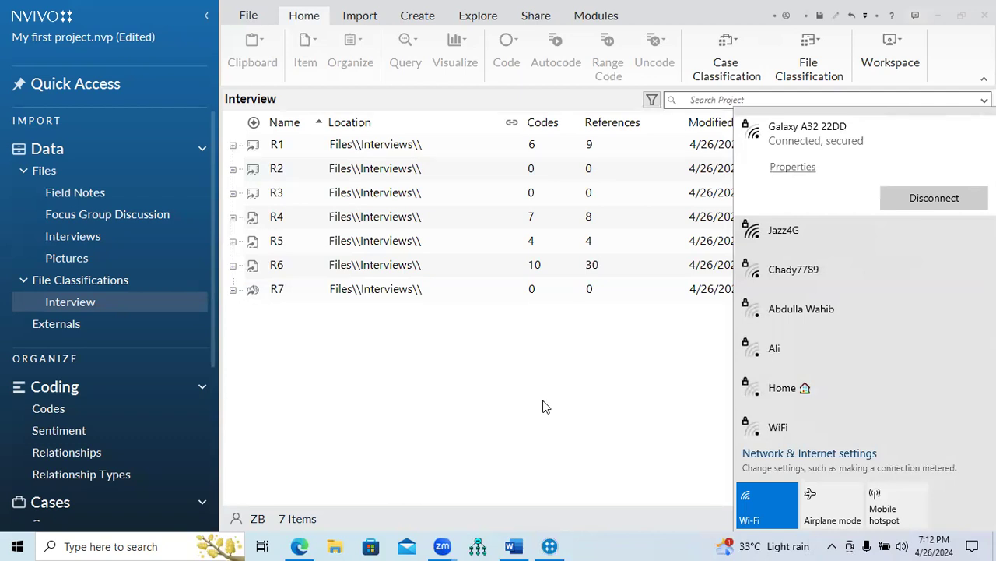
pyautogui.click(545, 406)
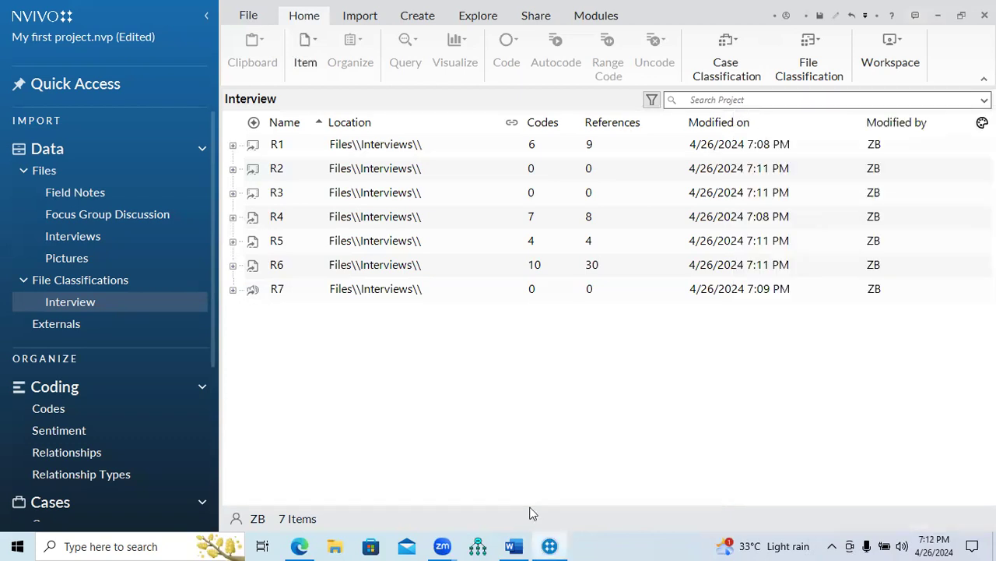
# - Switch to the NVIVO Process document in Word and review the steps for assigning Locations through the Interview classification sheet
pyautogui.click(515, 546)
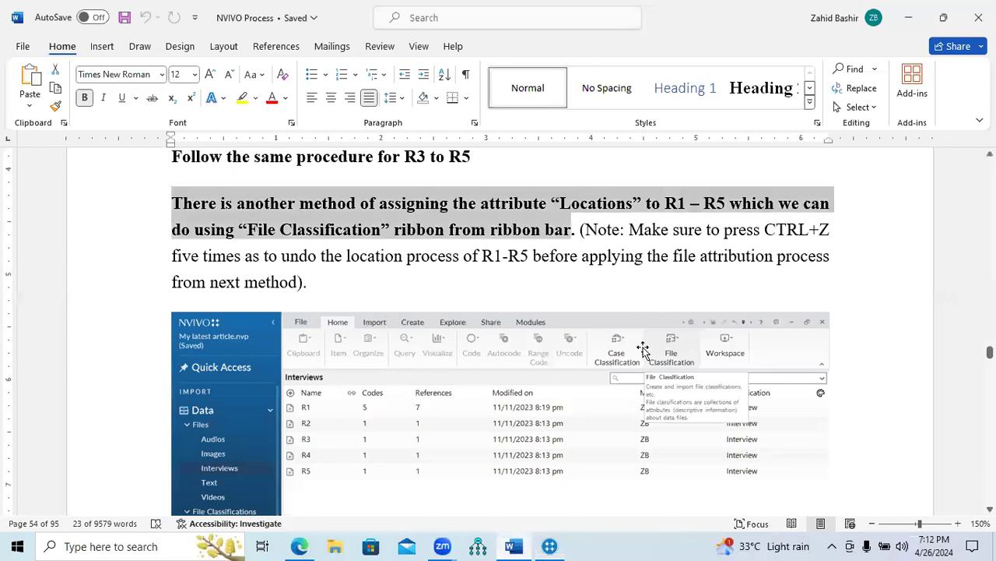
pyautogui.scroll(-5, 498, 331)
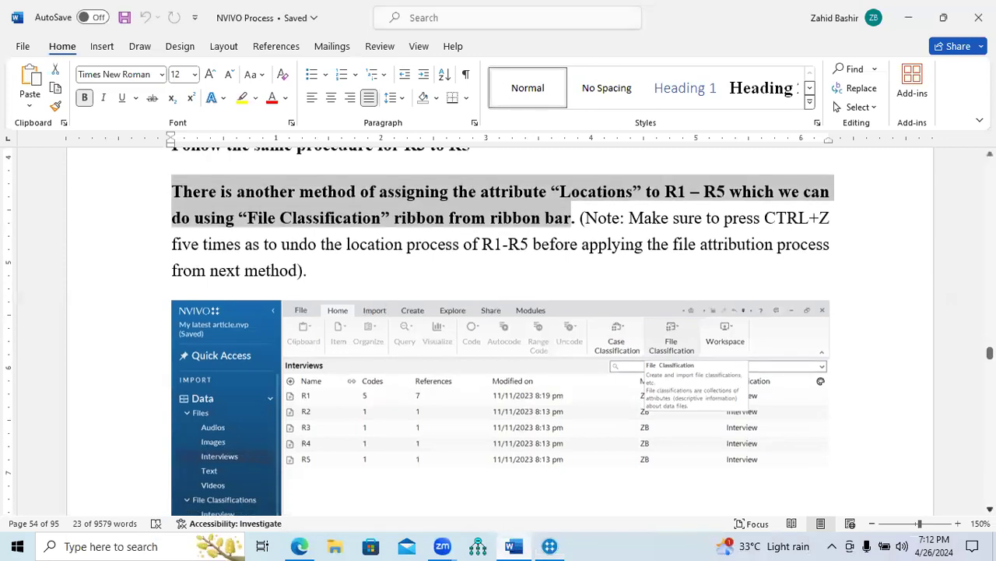
pyautogui.scroll(-10, 498, 331)
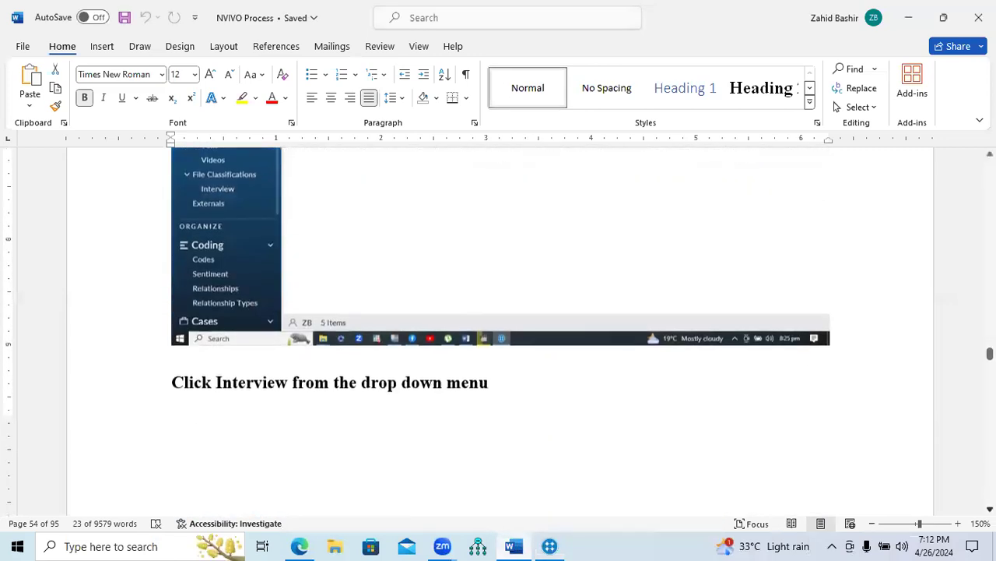
pyautogui.scroll(-5, 498, 330)
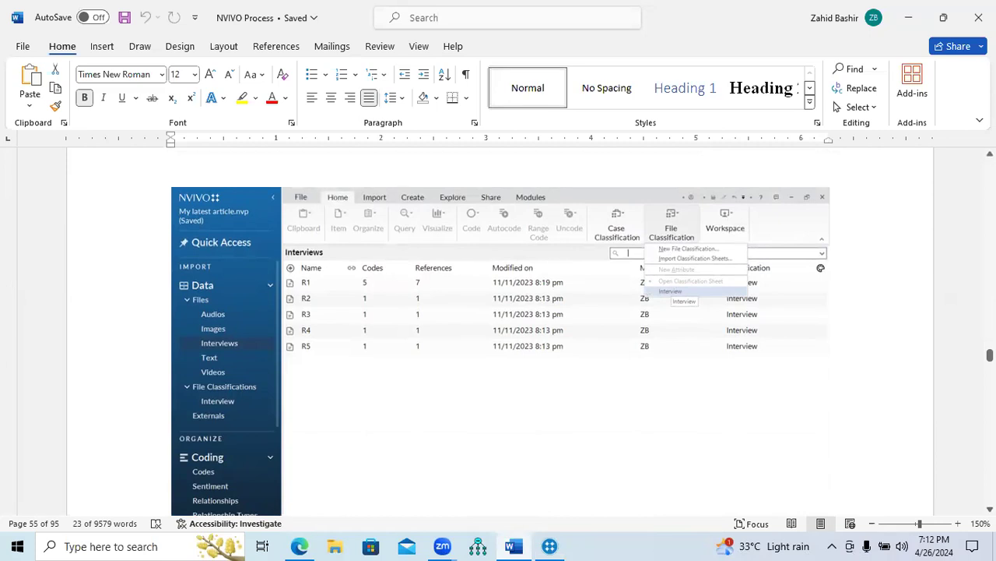
pyautogui.scroll(-8, 499, 331)
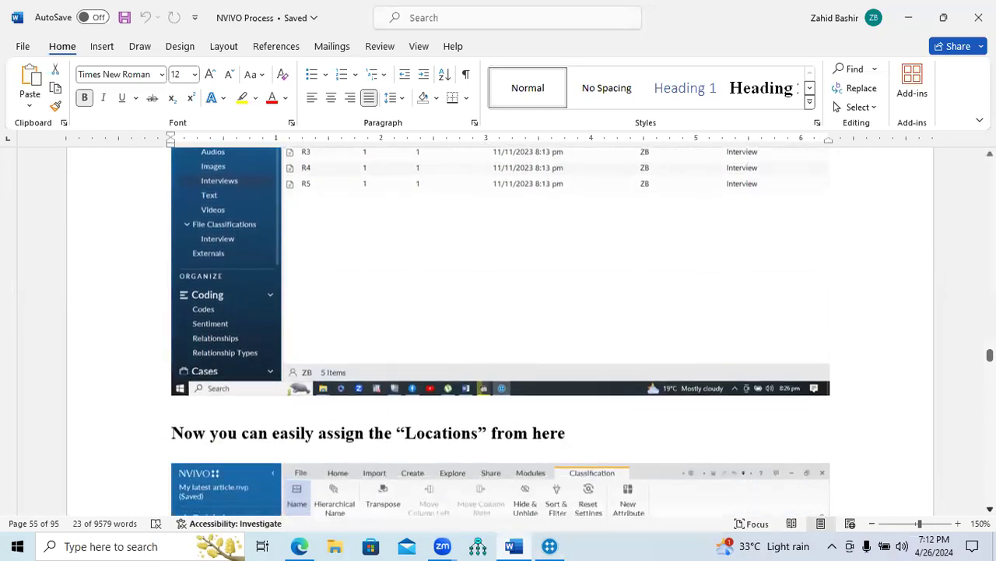
pyautogui.scroll(-4, 498, 331)
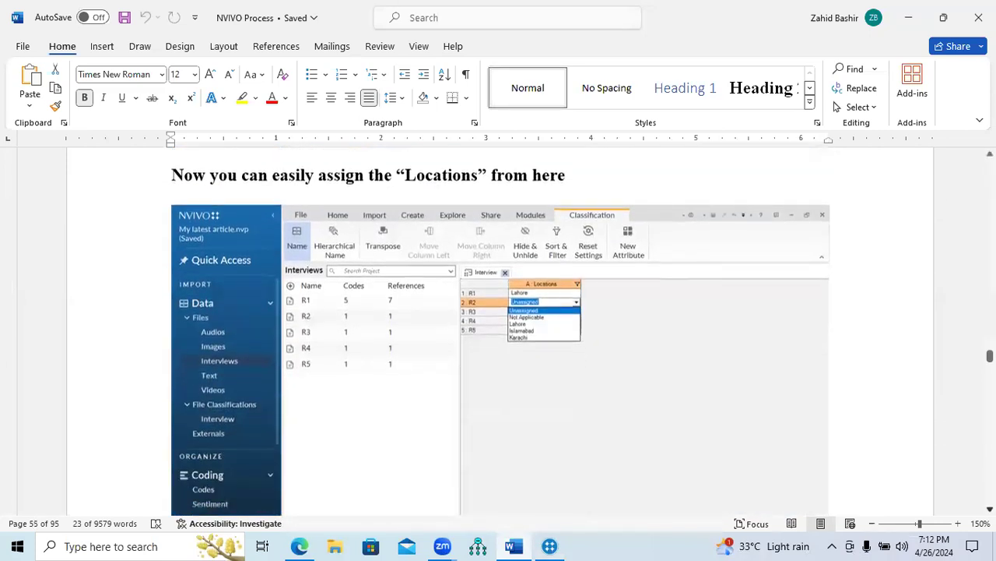
pyautogui.scroll(-8, 498, 331)
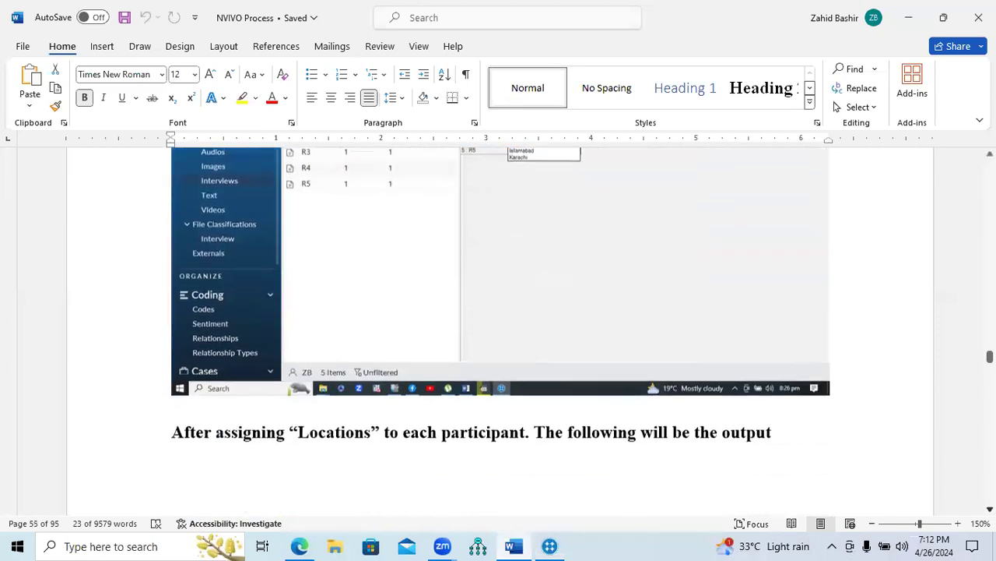
pyautogui.scroll(-11, 498, 331)
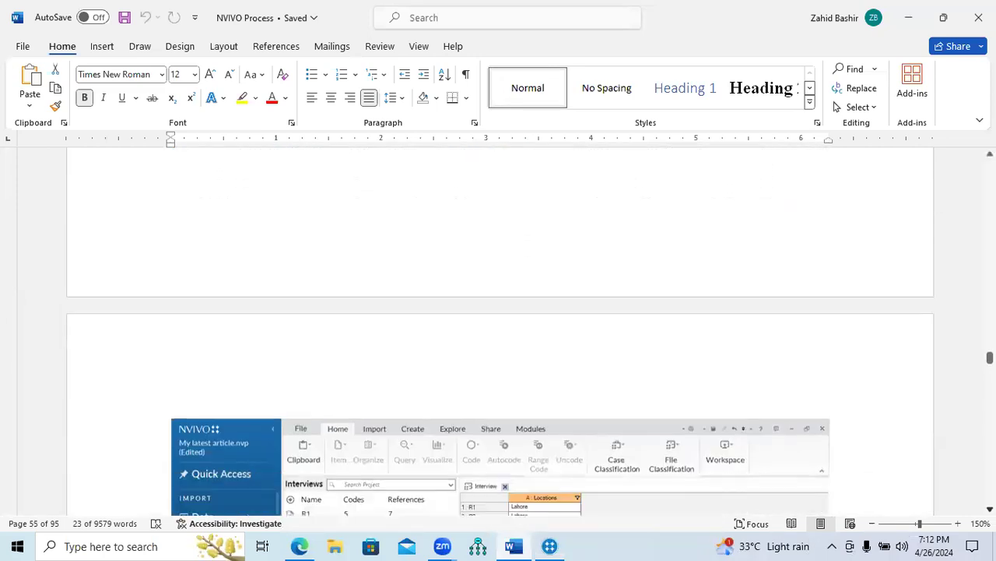
# - Remove the blank lines above the "Creating Case Classifications" heading in the guide
pyautogui.scroll(-10, 498, 331)
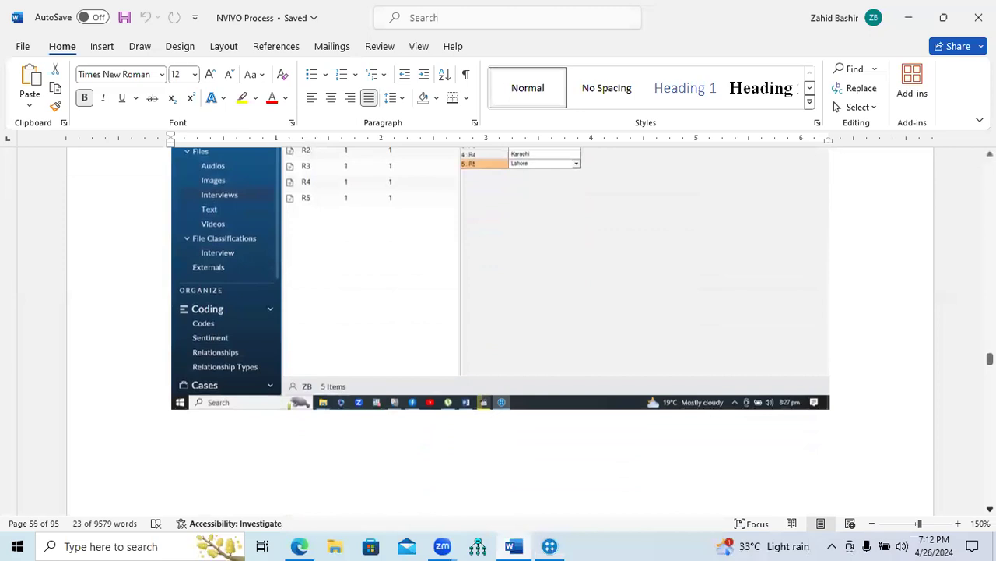
pyautogui.scroll(-5, 499, 331)
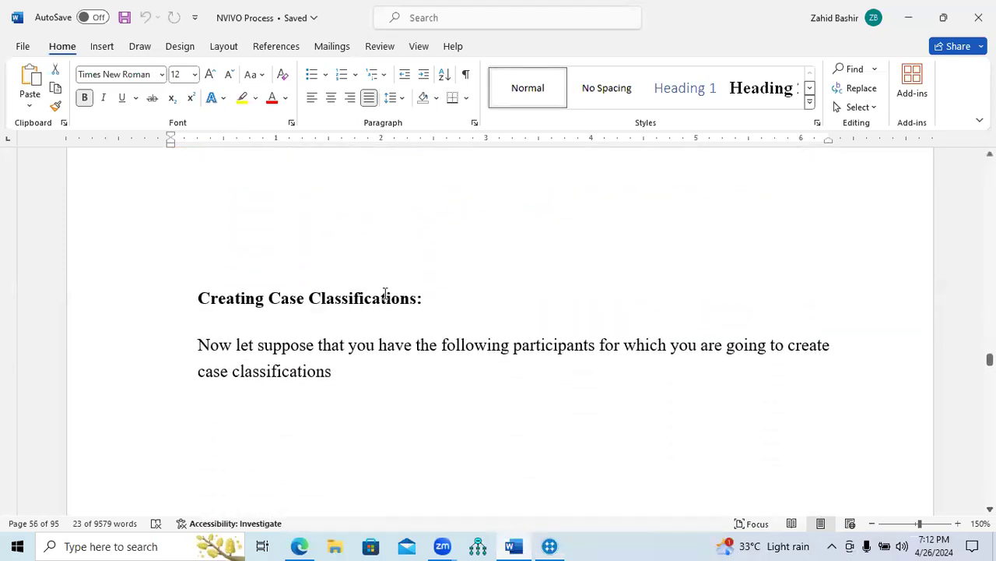
pyautogui.click(316, 274)
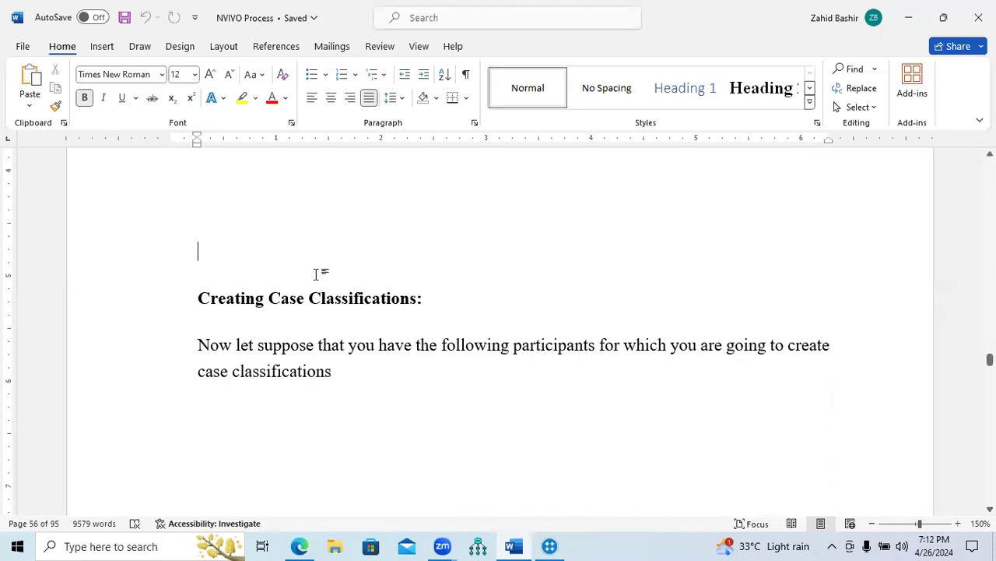
pyautogui.hotkey('ctrl', 'v')
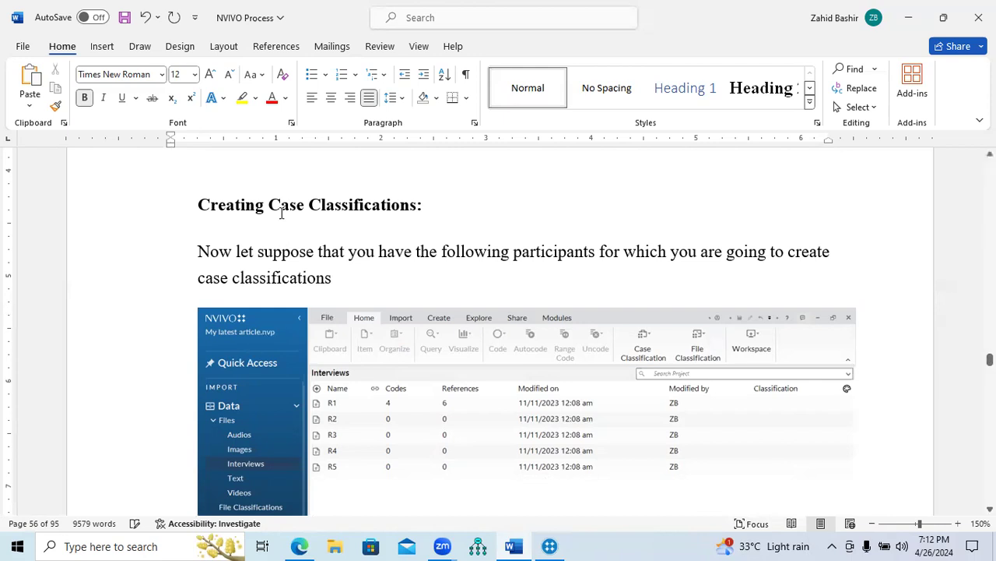
# - Review the introduction of the "Creating Case Classifications" section and its example Interviews picture, up to Step 1
pyautogui.moveTo(281, 212); pyautogui.dragTo(405, 212)
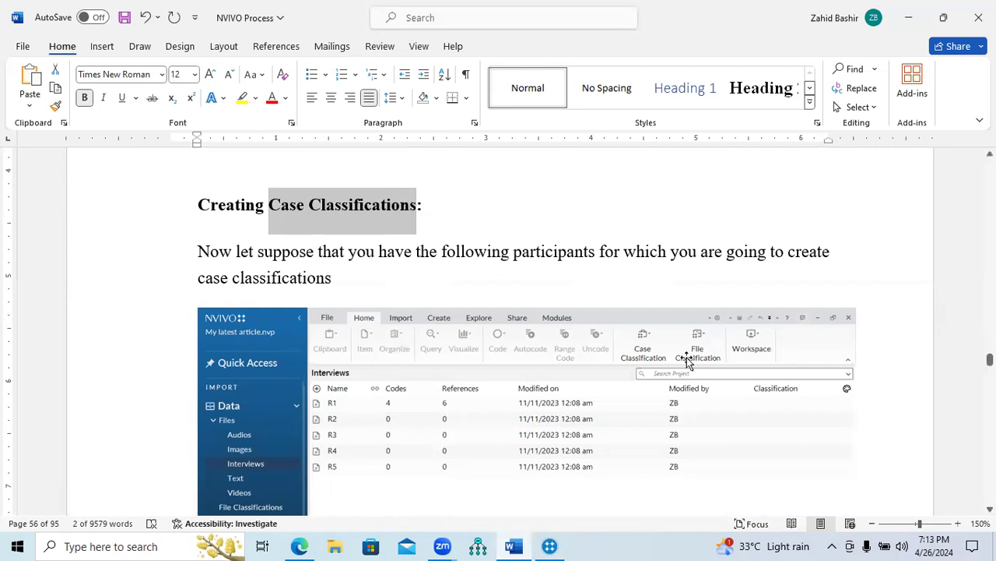
pyautogui.moveTo(549, 546)
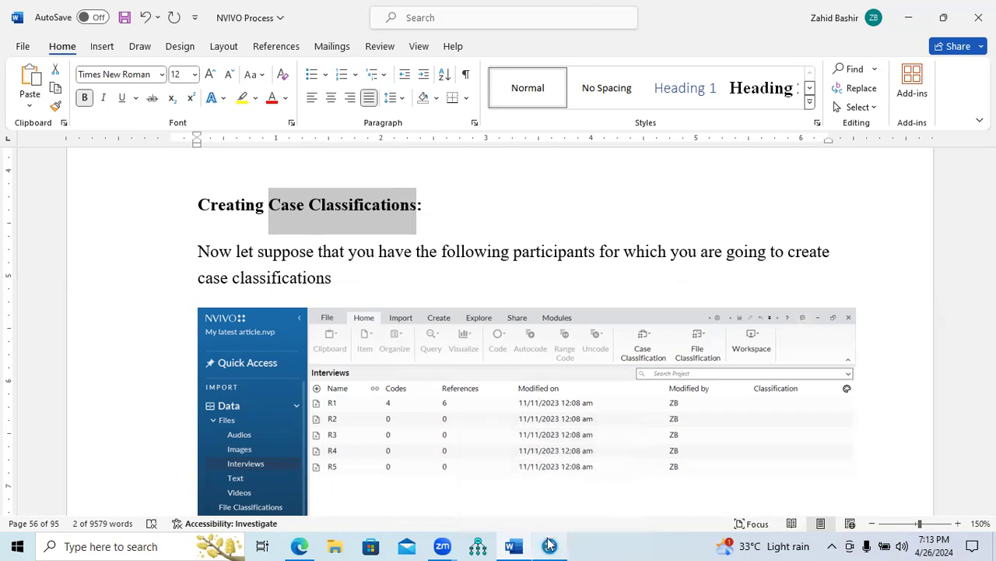
pyautogui.click(442, 545)
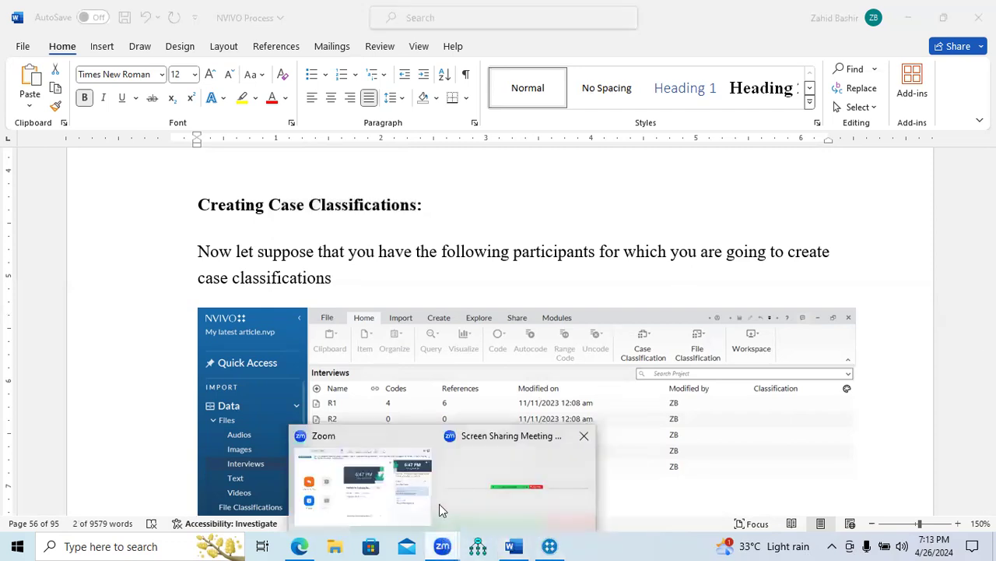
pyautogui.click(521, 366)
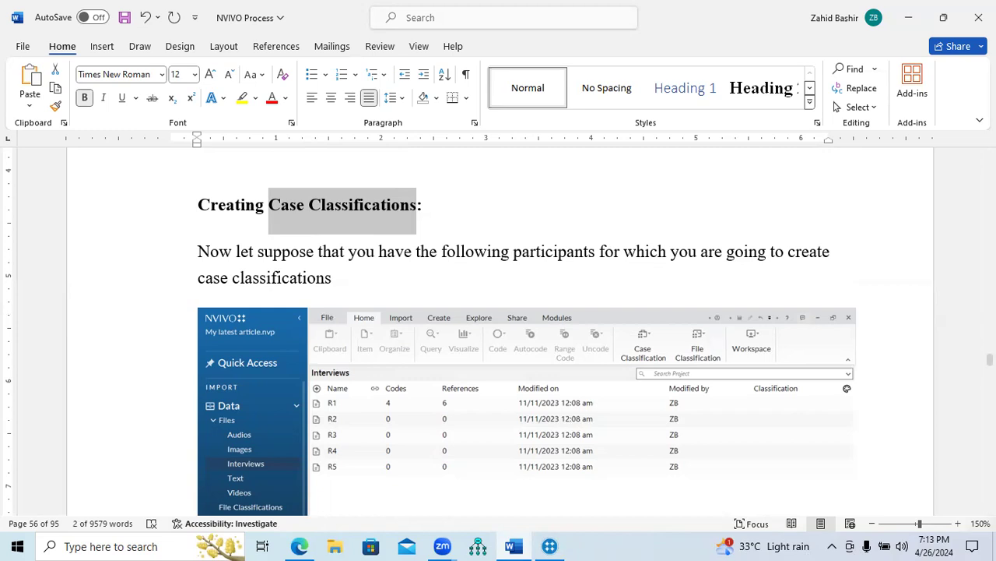
pyautogui.scroll(-3, 527, 335)
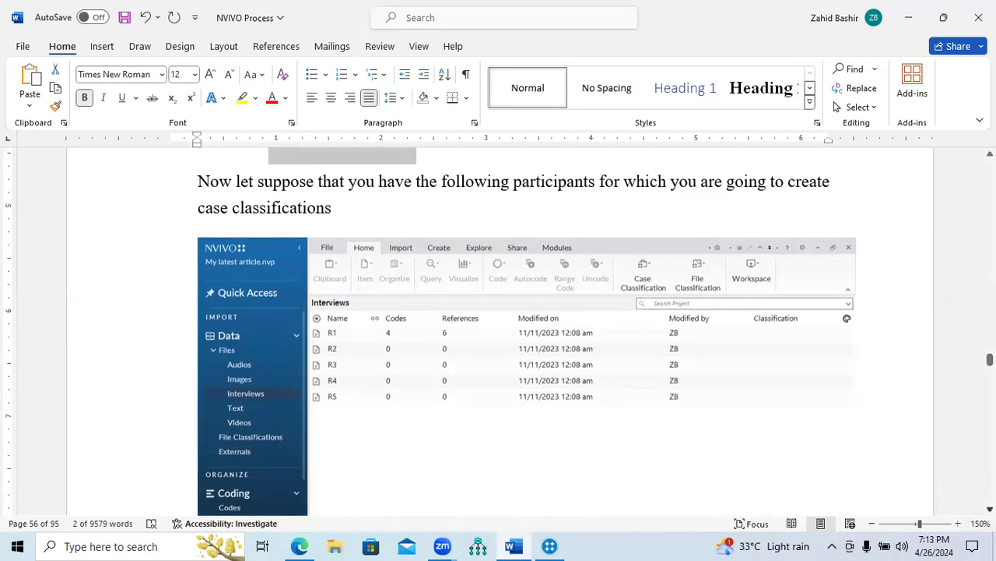
pyautogui.scroll(-2, 883, 469)
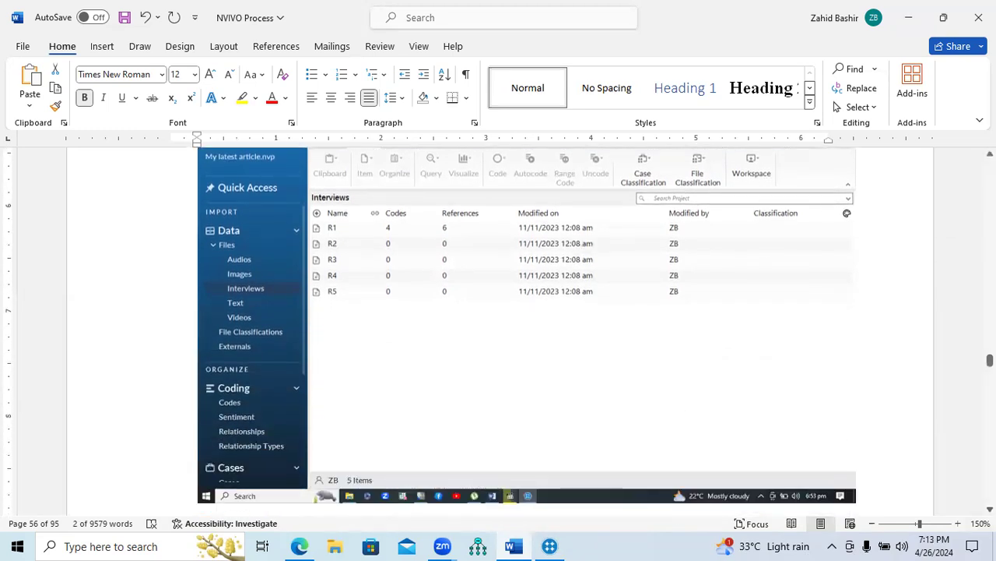
pyautogui.scroll(-2, 526, 324)
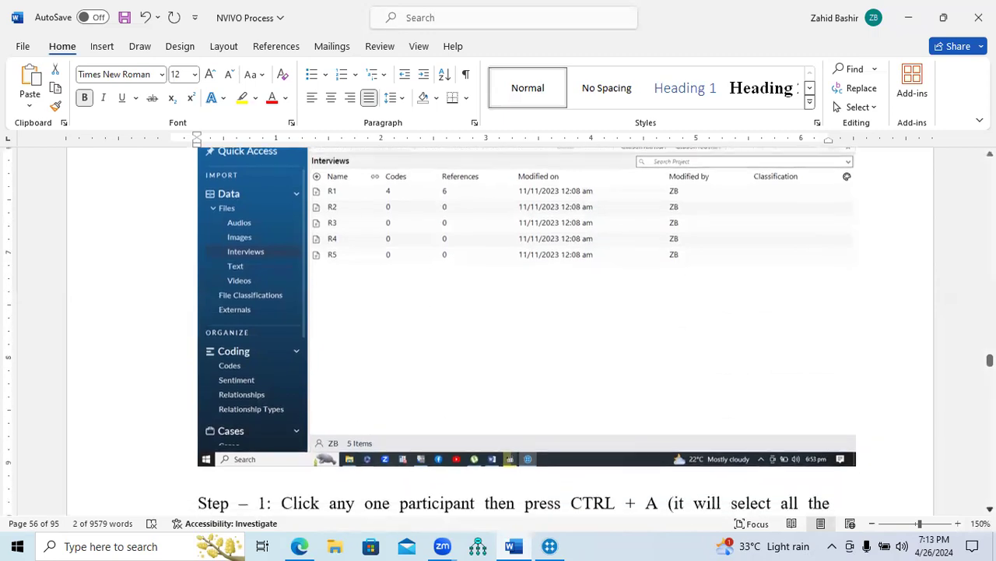
# - Switch to NVivo, save the project and open the Interviews files folder
pyautogui.click(554, 545)
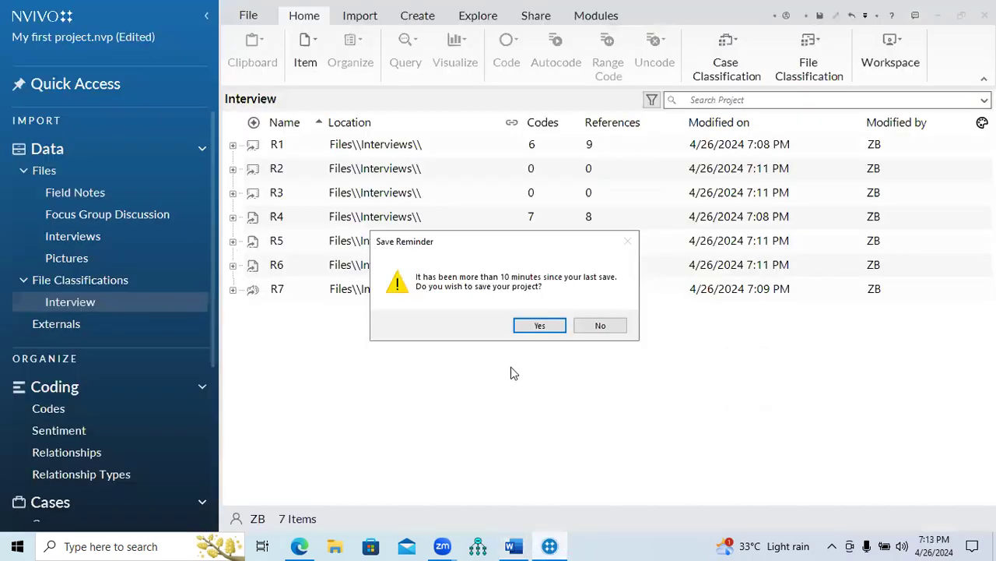
pyautogui.click(543, 326)
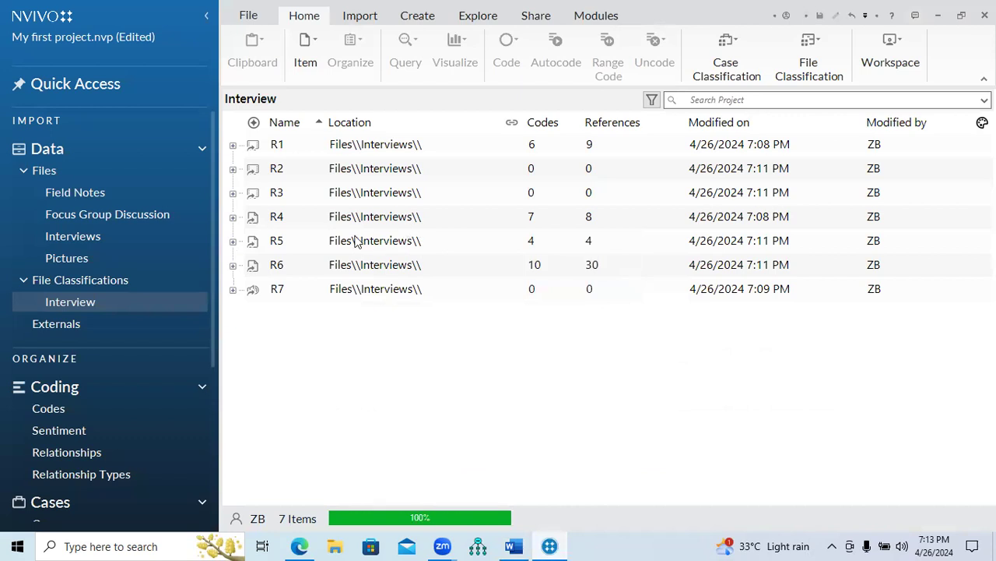
pyautogui.click(143, 235)
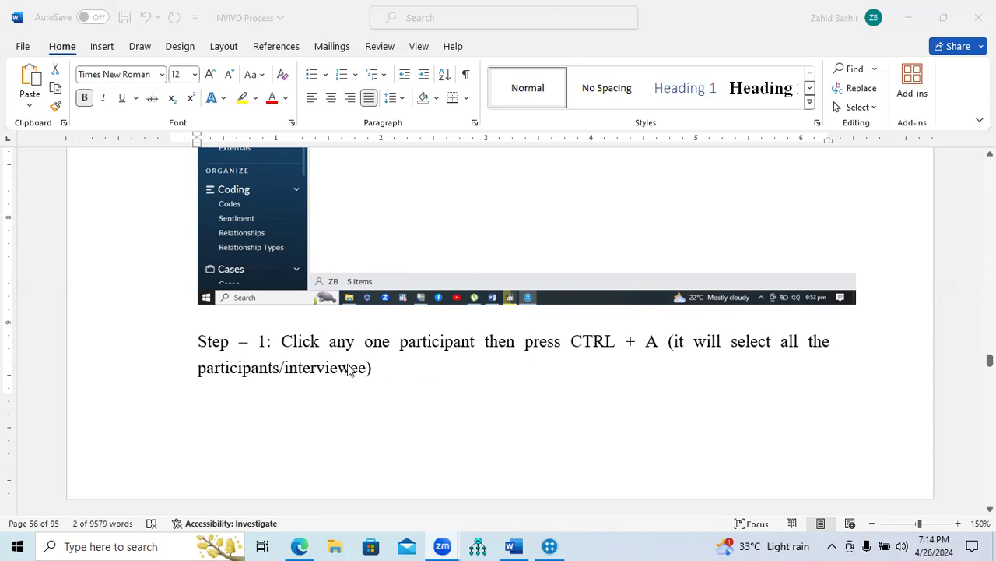
# - Read Step 1 of the case classification instructions in the Word guide, highlighting its text on selecting all participants
pyautogui.click(311, 350)
pyautogui.doubleClick(287, 346)
pyautogui.moveTo(339, 347); pyautogui.dragTo(380, 366)
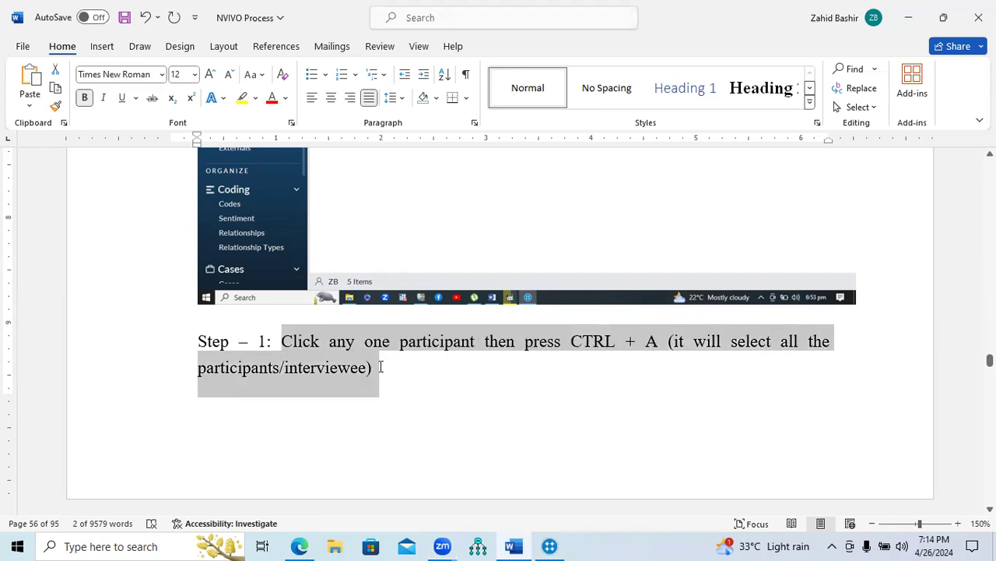
# - Return to NVivo, save the project and select all files in the Interviews folder
pyautogui.click(550, 545)
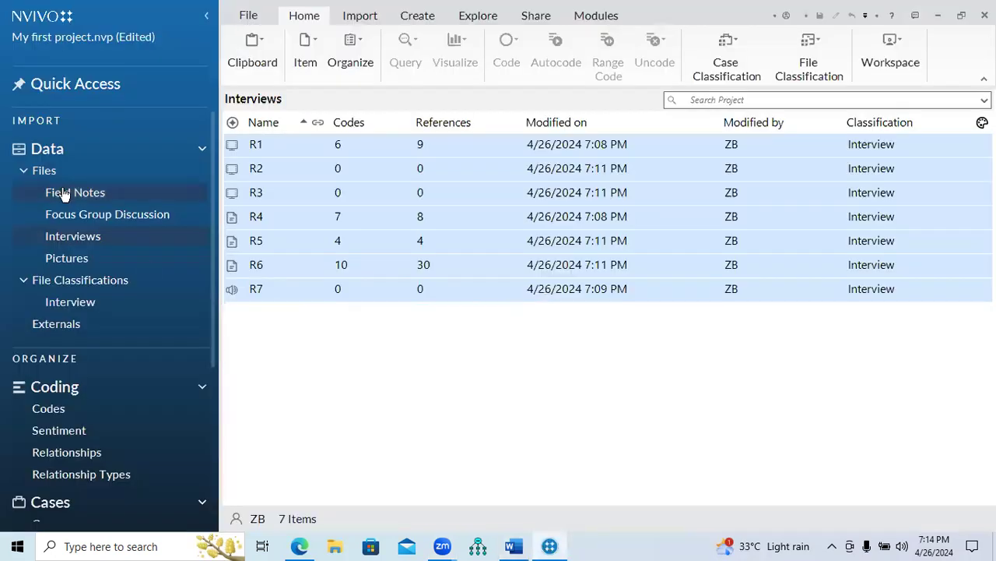
pyautogui.click(337, 365)
pyautogui.hotkey('ctrl', 's')
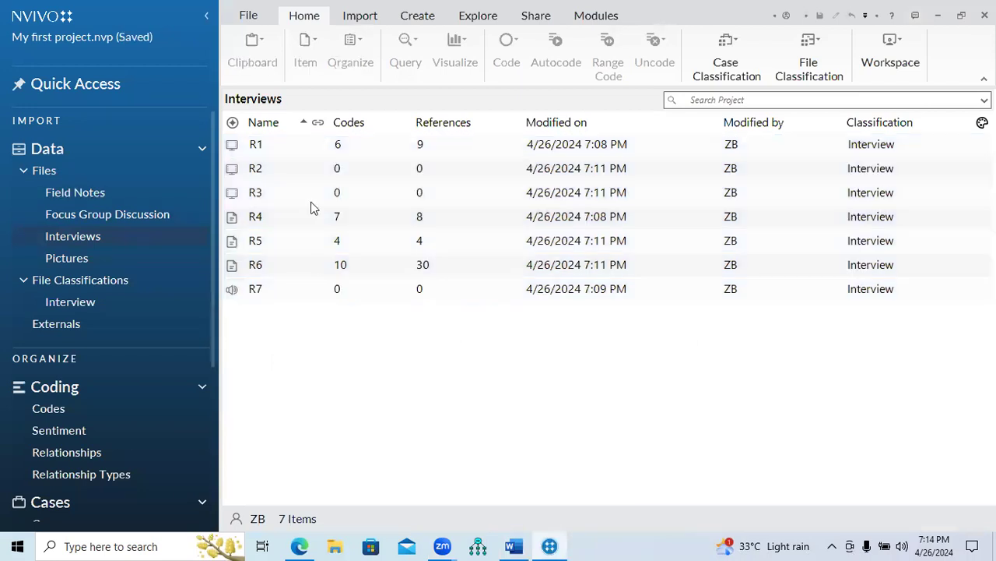
pyautogui.click(315, 148)
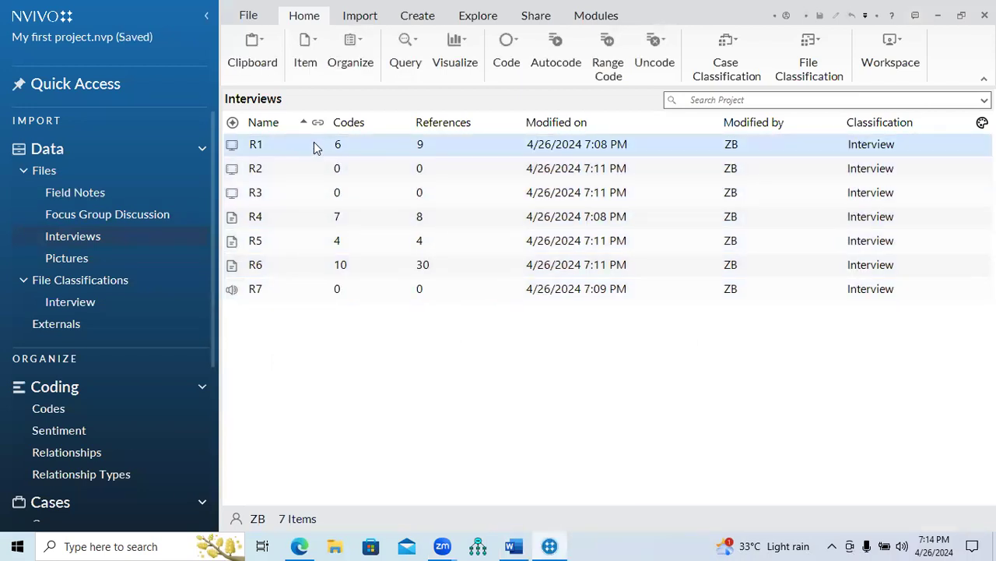
pyautogui.hotkey('ctrl', 'a')
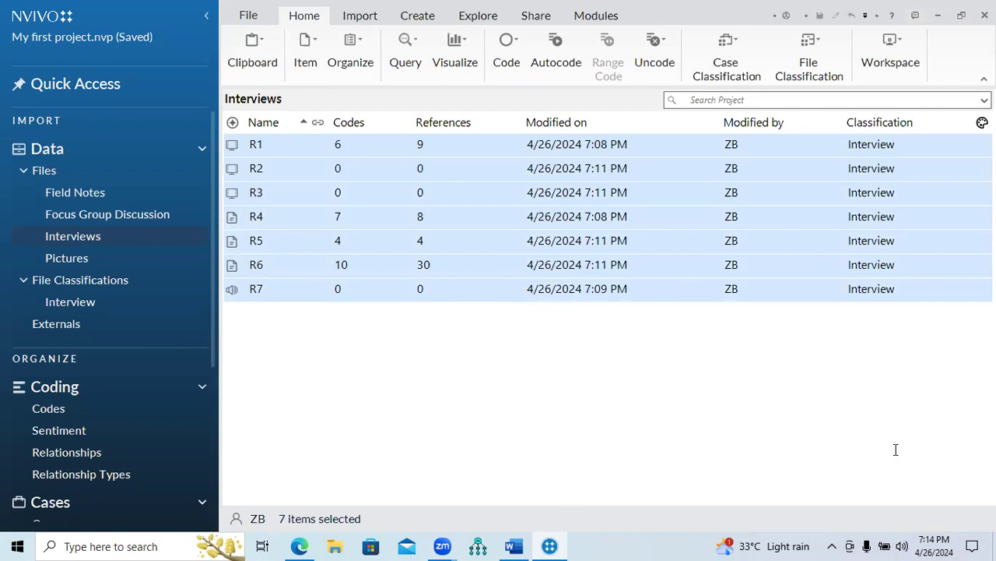
# - Switch to the Word guide and read Step 2 on creating a new case classification, highlighting its instruction
pyautogui.hotkey('alt', 'Tab')
pyautogui.scroll(-3, 498, 327)
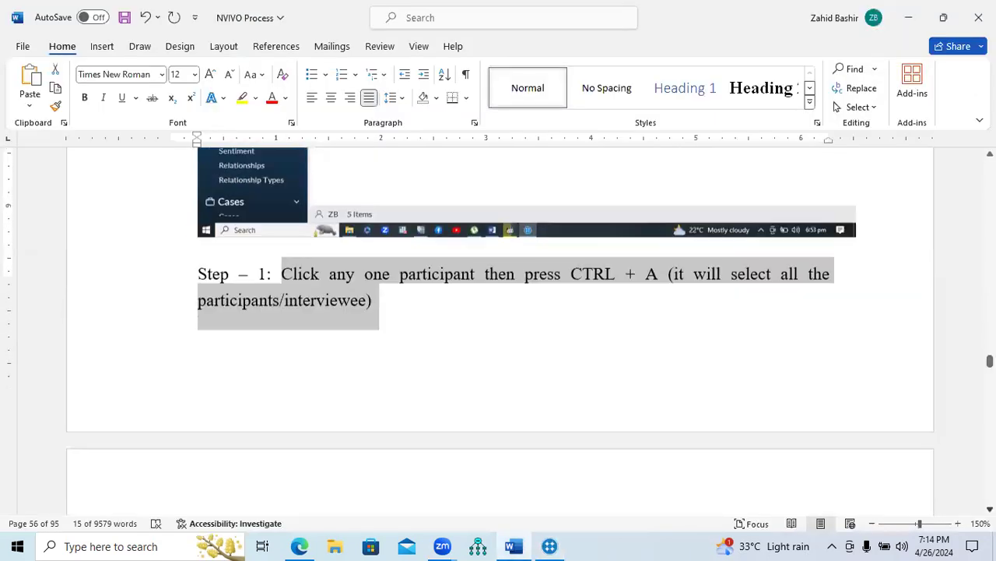
pyautogui.scroll(-5, 248, 270)
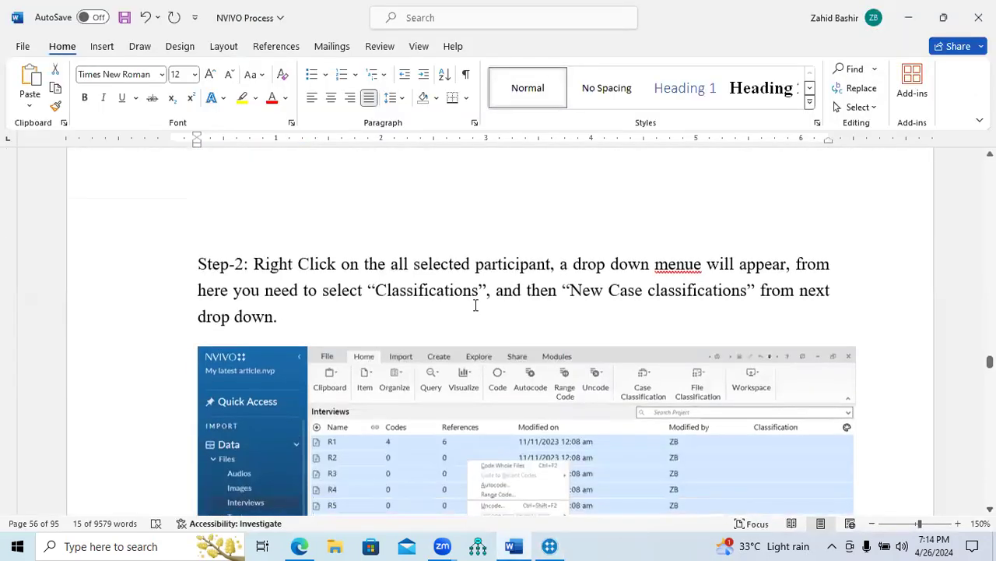
pyautogui.moveTo(253, 267); pyautogui.dragTo(280, 312)
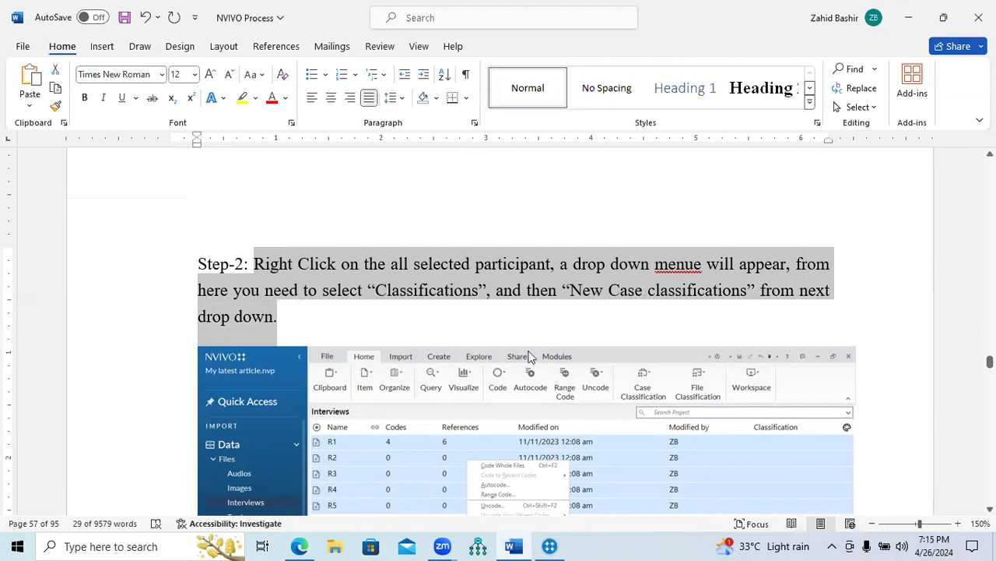
# - Back in NVivo, start a new case classification for all the selected interview files
pyautogui.hotkey('alt', 'Tab')
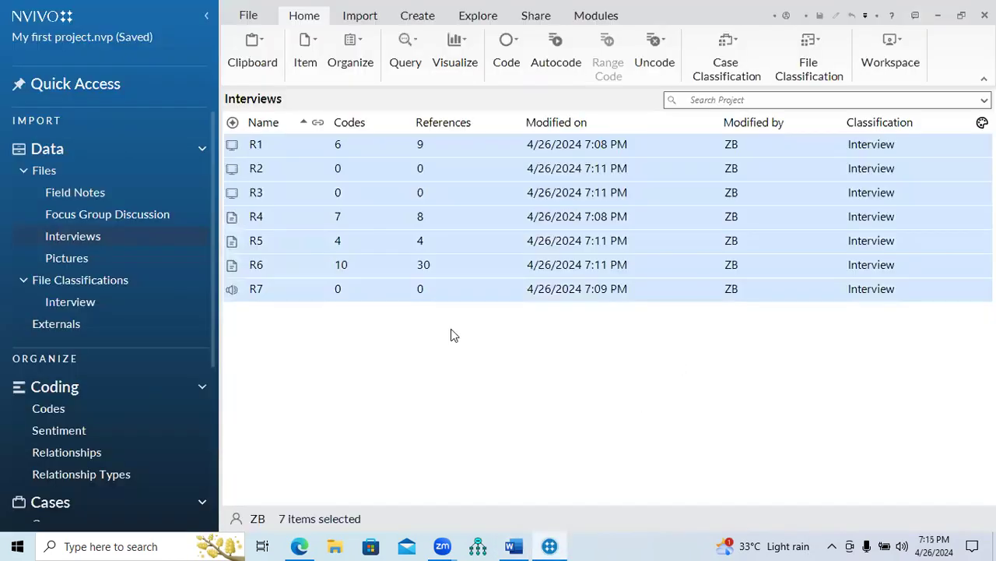
pyautogui.rightClick(469, 178)
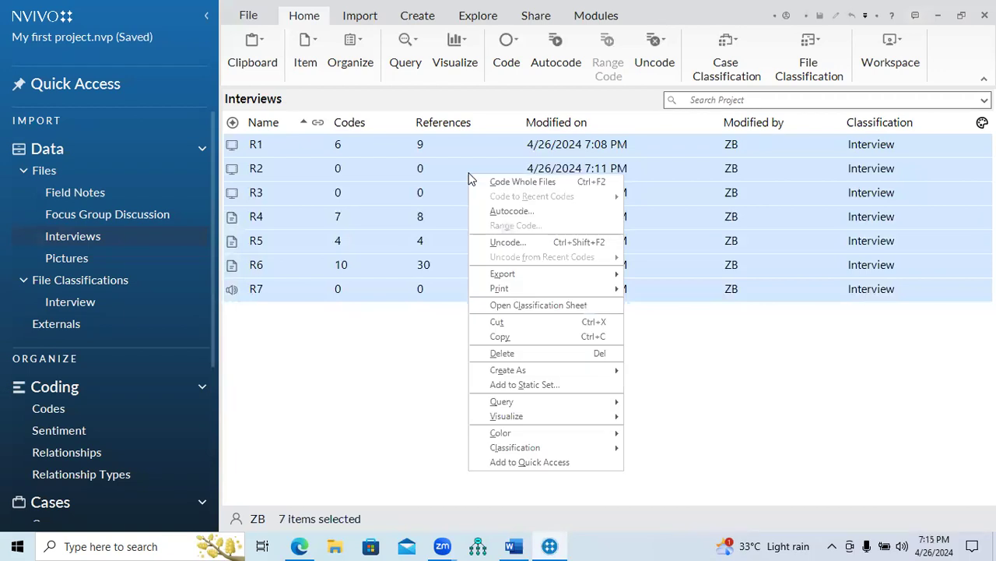
pyautogui.moveTo(522, 448)
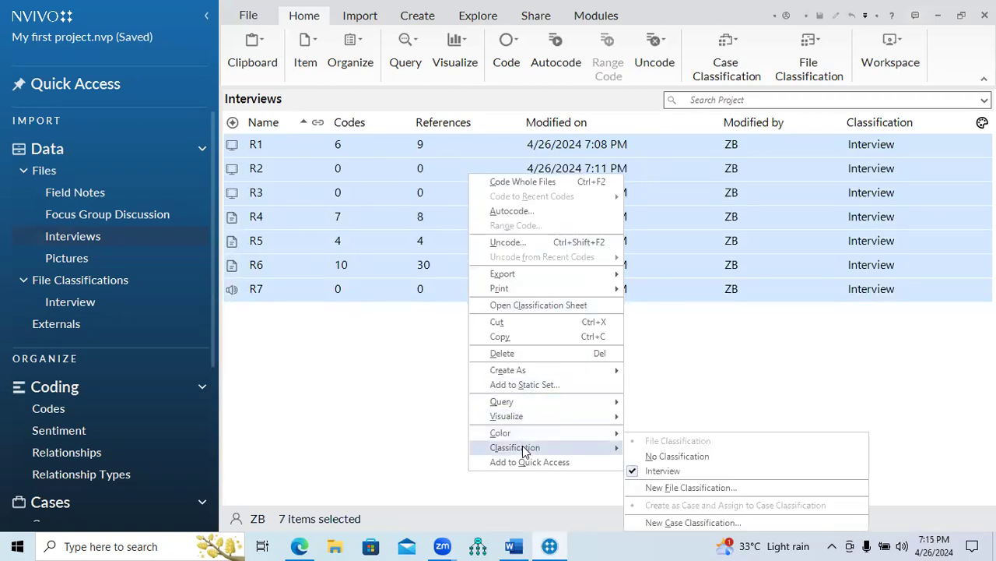
pyautogui.click(676, 523)
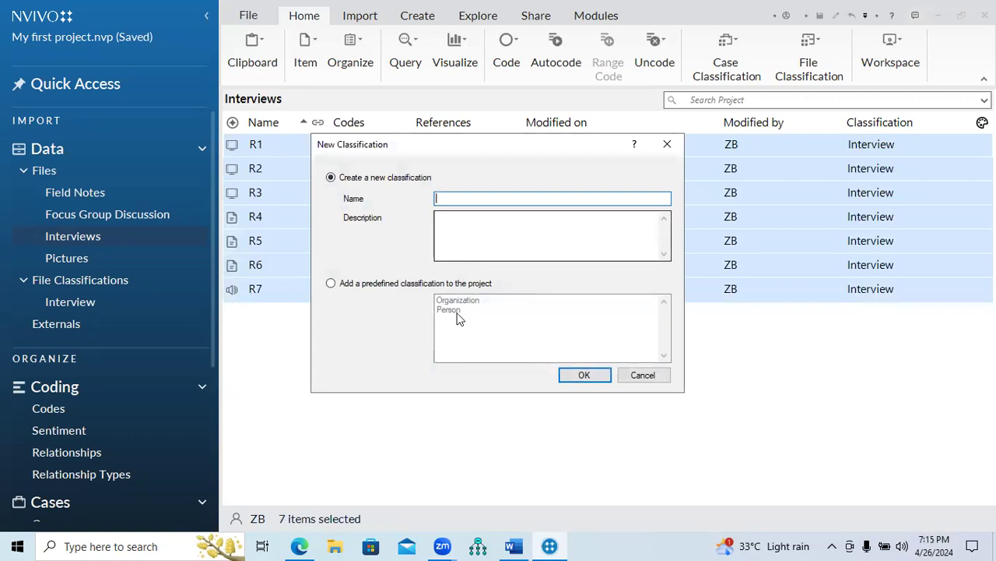
# - Switch to the Word guide and read Step 3 on naming the case classification, highlighting the instruction
pyautogui.click(518, 545)
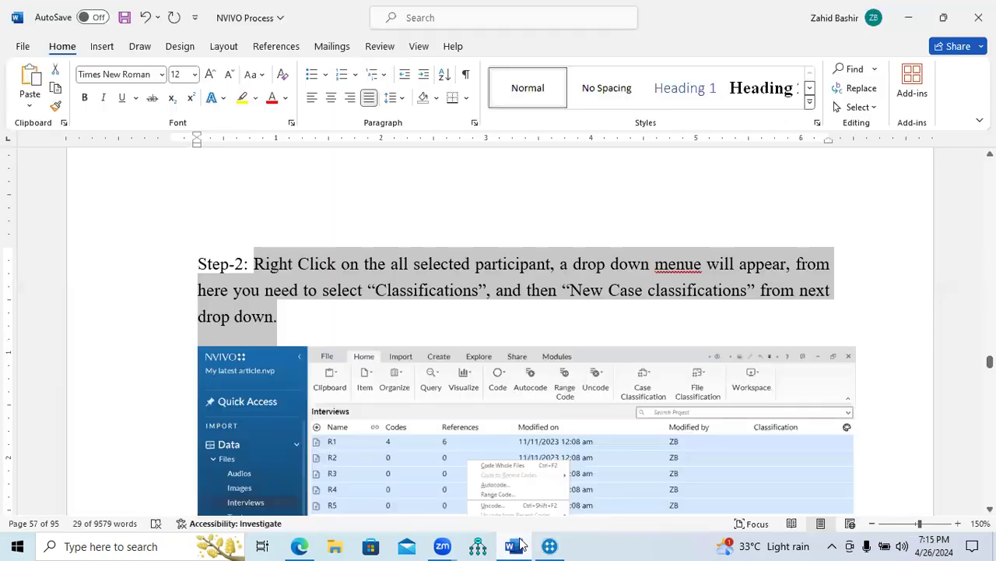
pyautogui.scroll(-5, 921, 488)
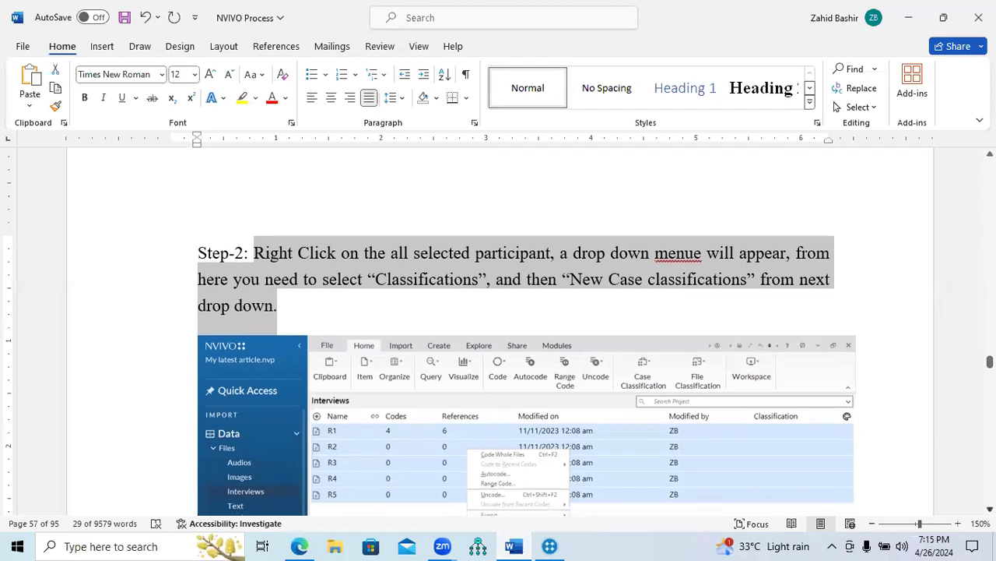
pyautogui.scroll(-4, 242, 292)
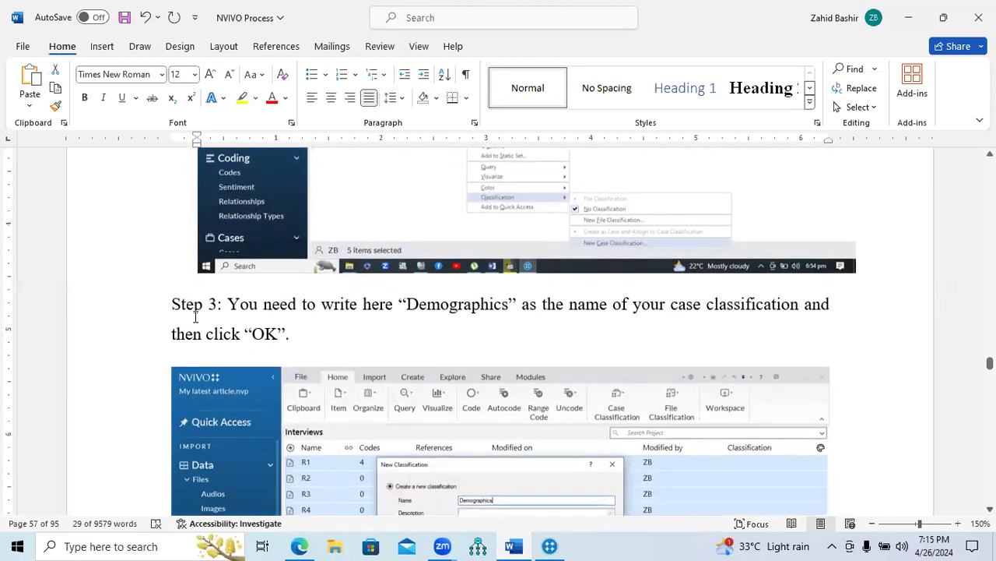
pyautogui.moveTo(408, 305); pyautogui.dragTo(508, 305)
pyautogui.moveTo(662, 304); pyautogui.dragTo(691, 305)
pyautogui.moveTo(393, 311); pyautogui.dragTo(304, 330)
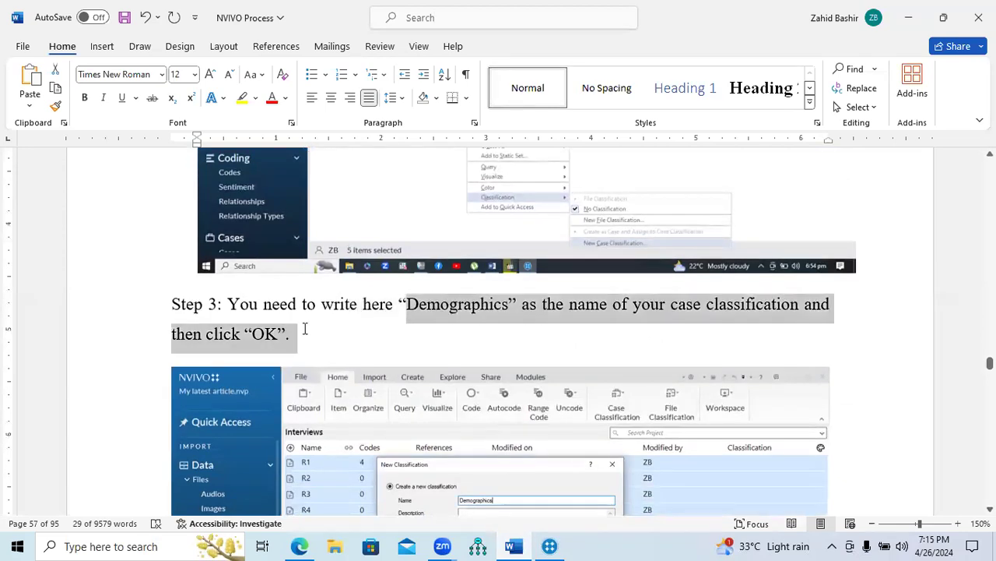
# - Return to NVivo and create the new case classification with the name Demographics
pyautogui.click(550, 545)
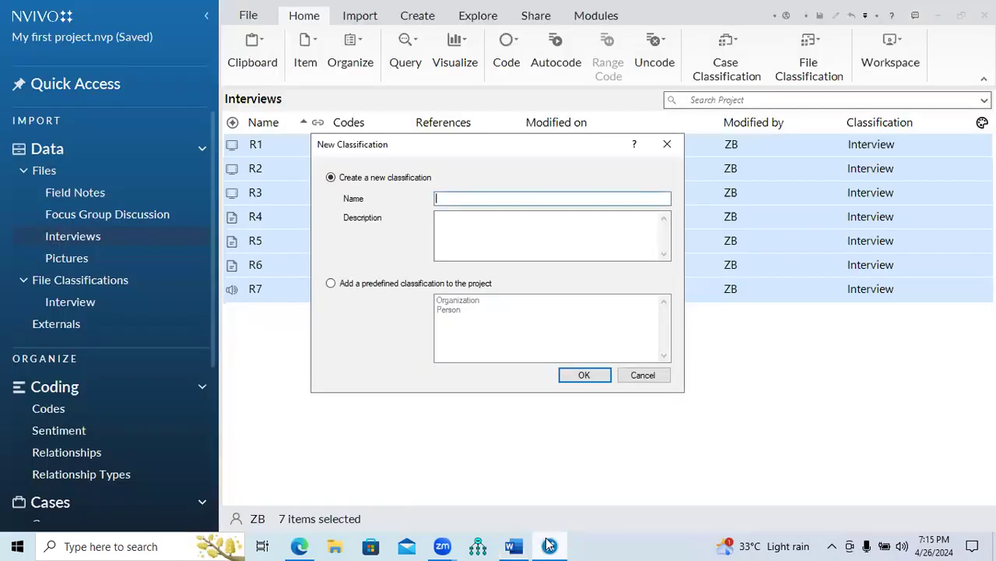
pyautogui.write('Dem')
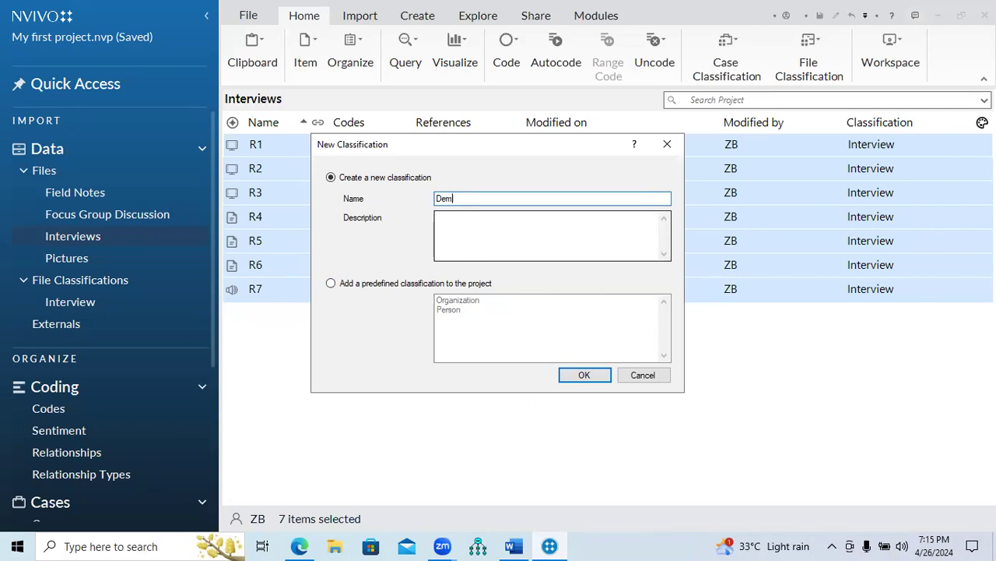
pyautogui.write('ographics')
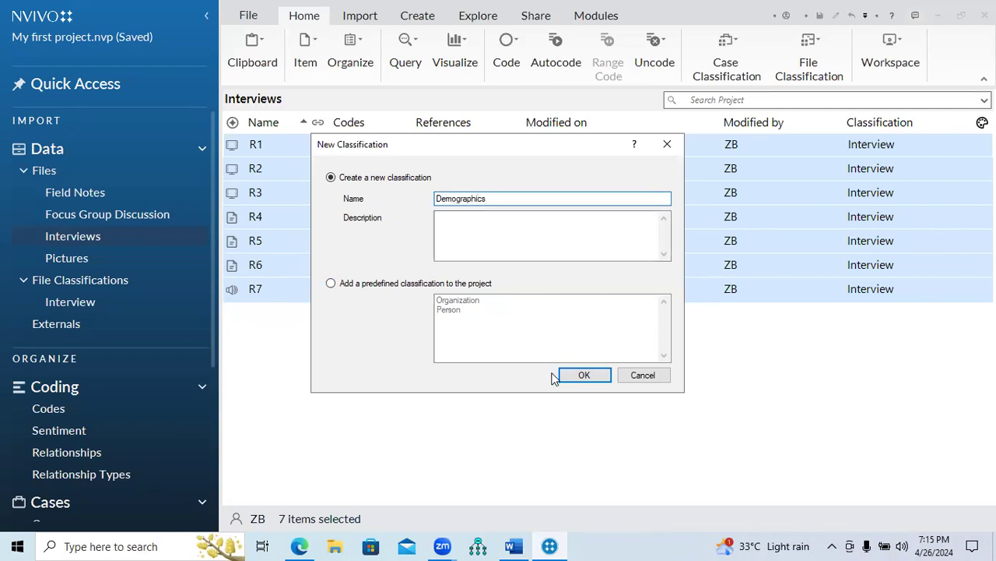
pyautogui.click(573, 377)
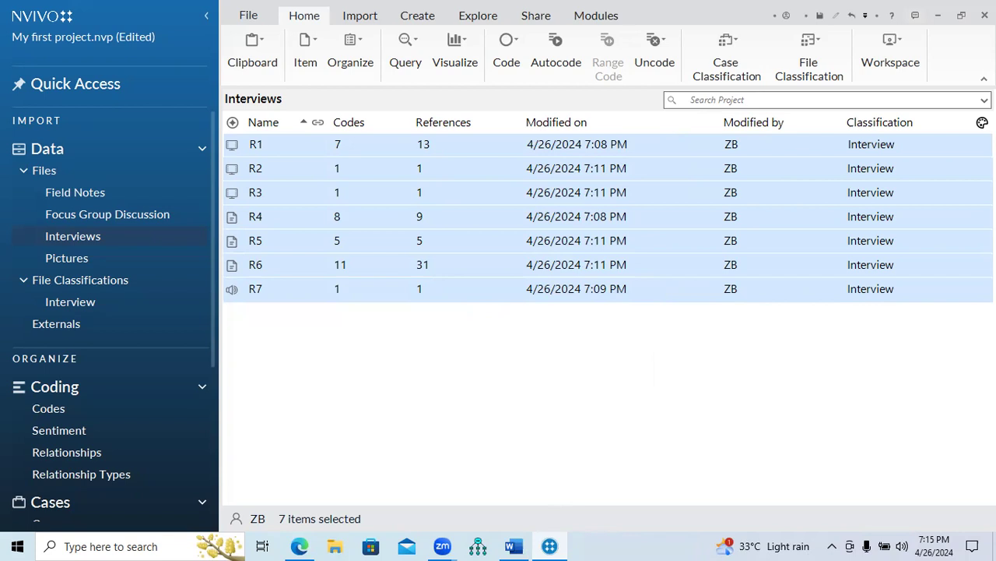
# - Switch to the Word guide and read Step 4 on verifying the Demographics case classification
pyautogui.click(514, 545)
pyautogui.scroll(-5, 498, 327)
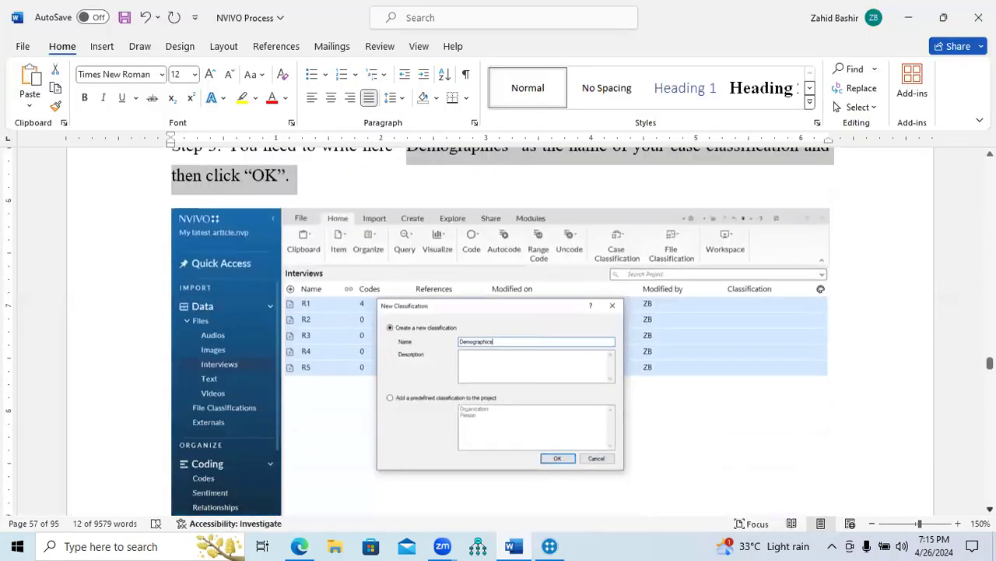
pyautogui.scroll(-3, 455, 350)
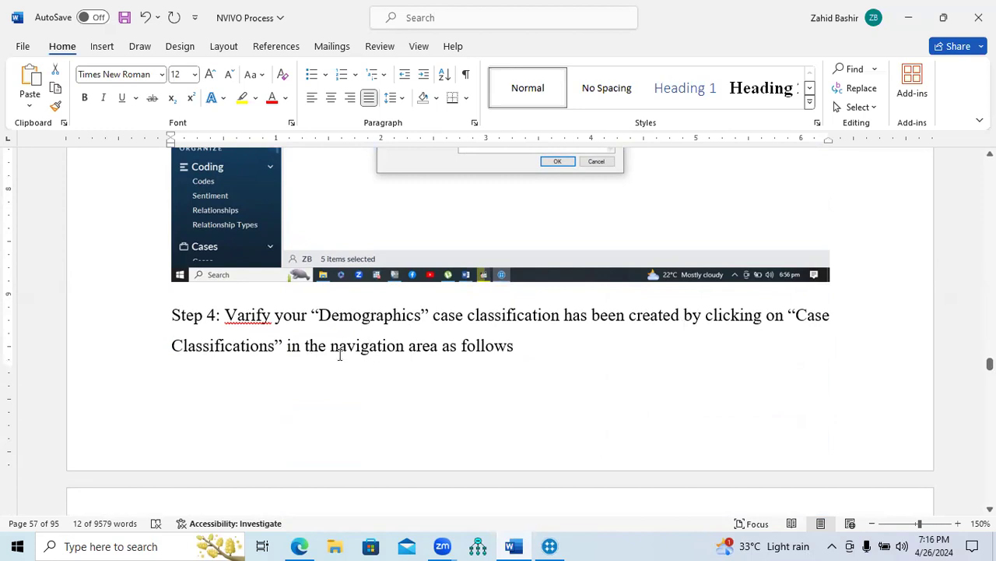
# - Return to NVivo, expand Case Classifications under Cases, and open Demographics to check its cases
pyautogui.click(550, 546)
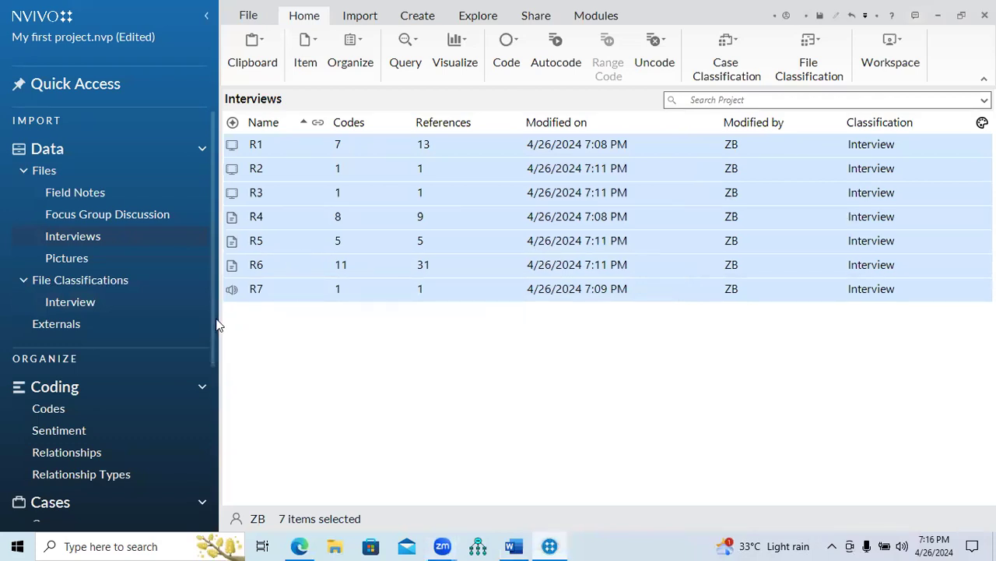
pyautogui.moveTo(215, 326); pyautogui.dragTo(223, 429)
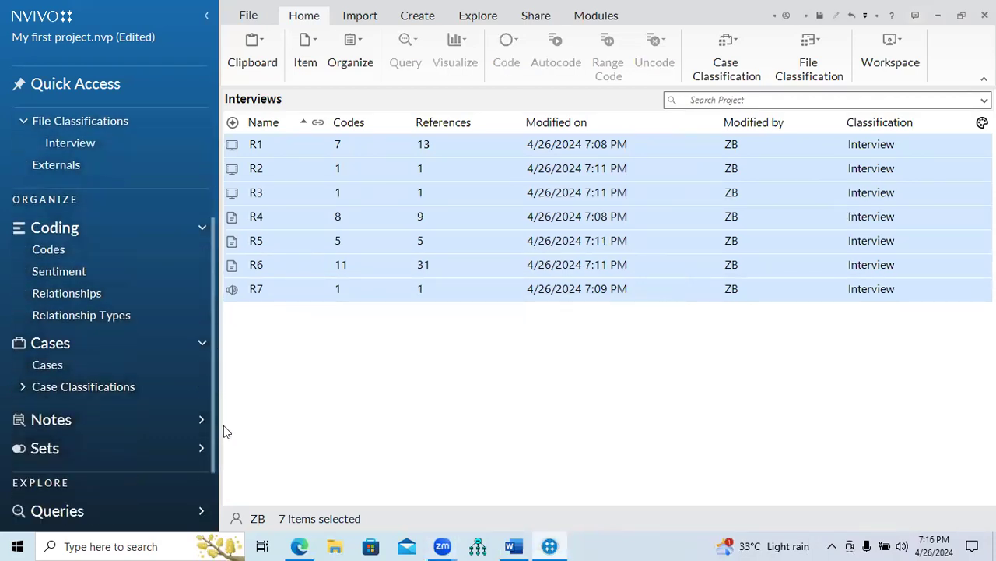
pyautogui.click(22, 387)
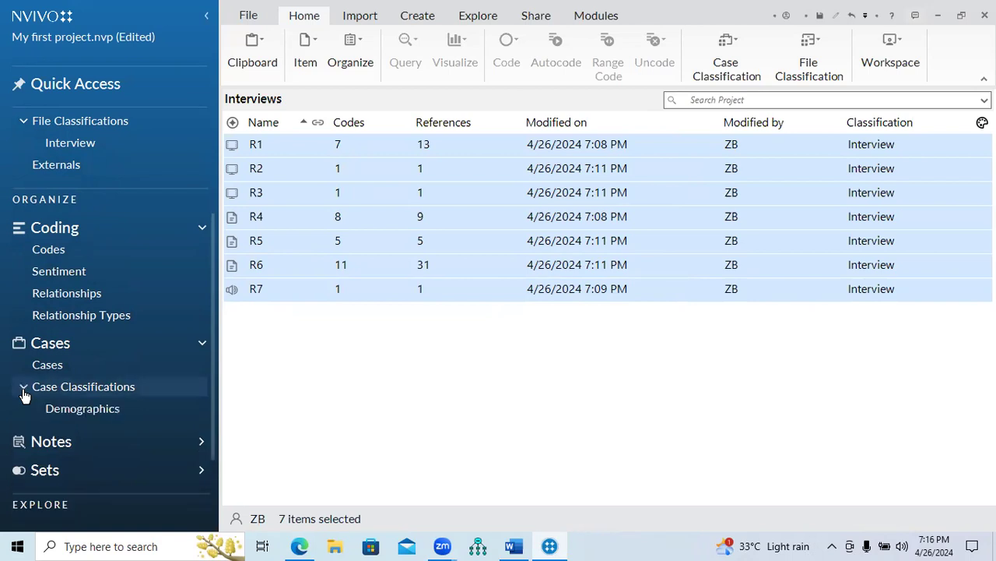
pyautogui.click(107, 412)
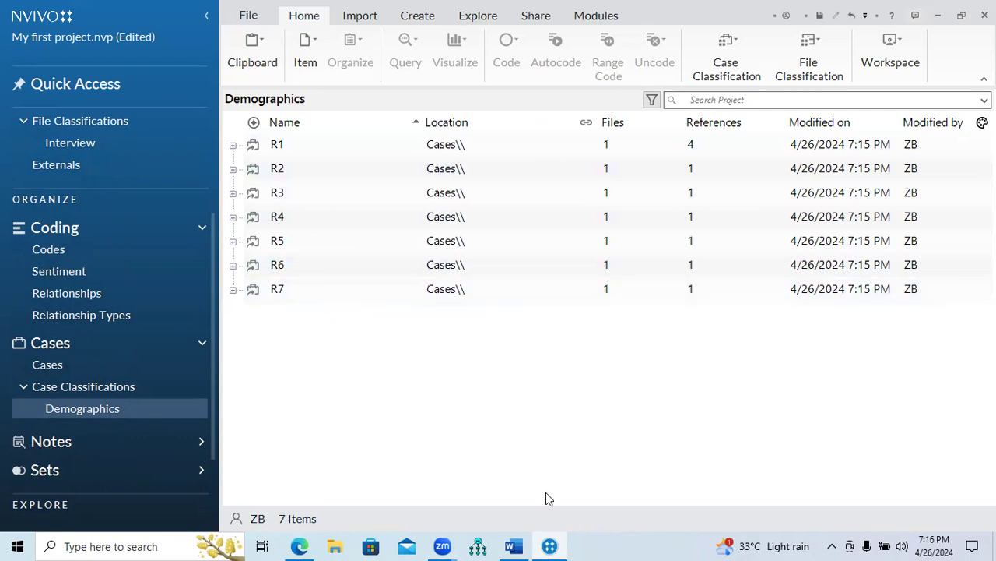
# - Switch to the Word guide and read the instruction on adding a new attribute to Demographics
pyautogui.hotkey('alt', 'Tab')
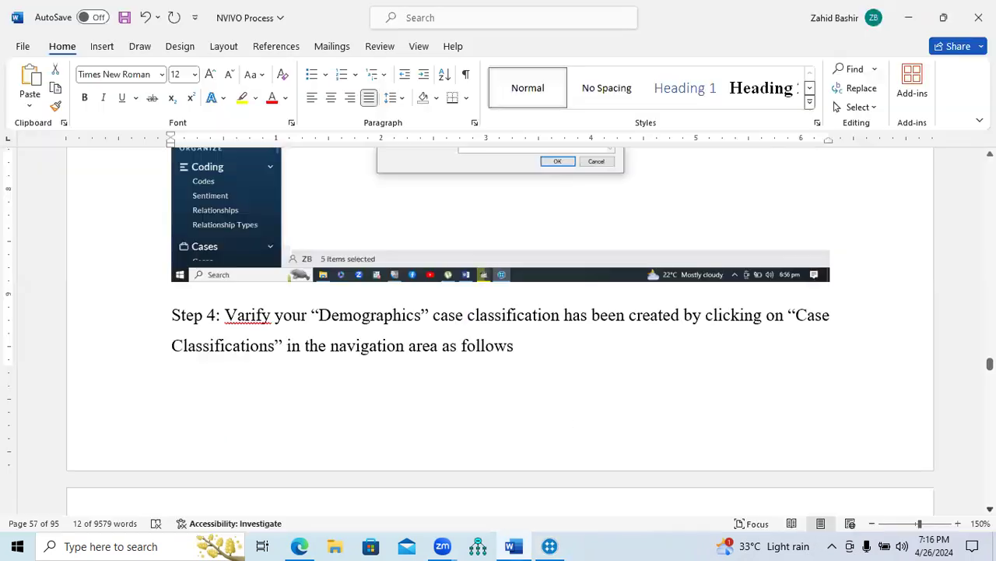
pyautogui.scroll(-5, 498, 327)
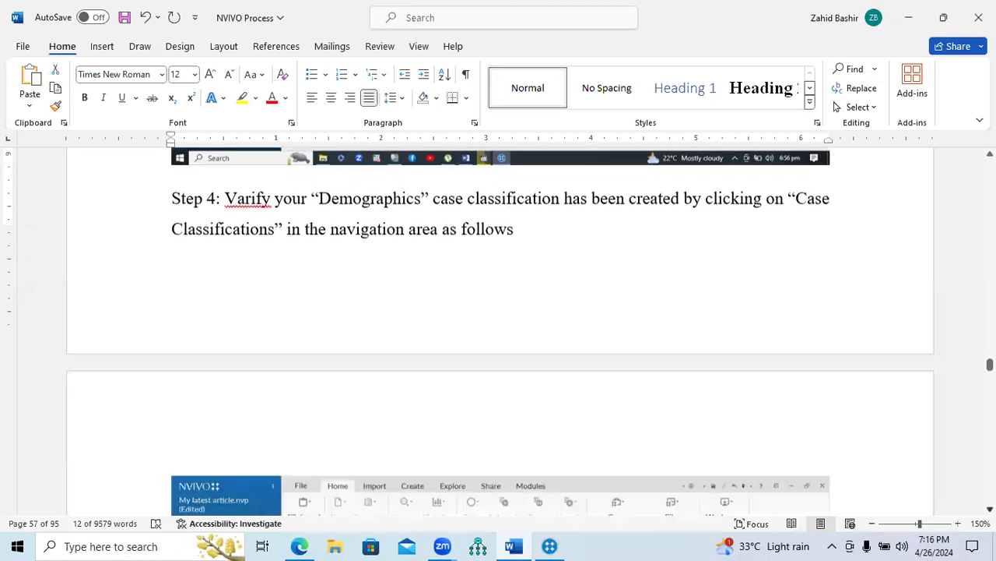
pyautogui.scroll(-5, 498, 327)
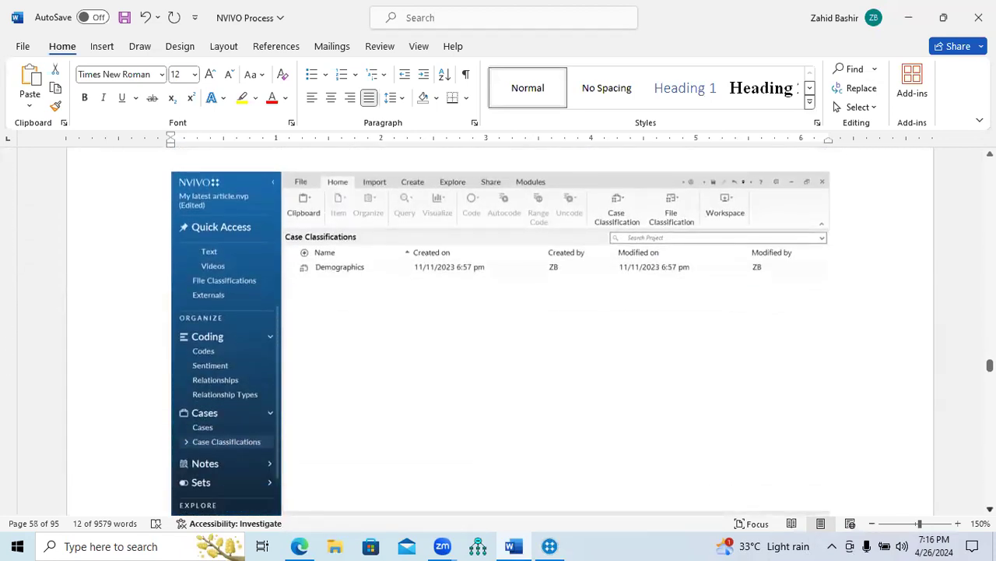
pyautogui.scroll(-4, 498, 327)
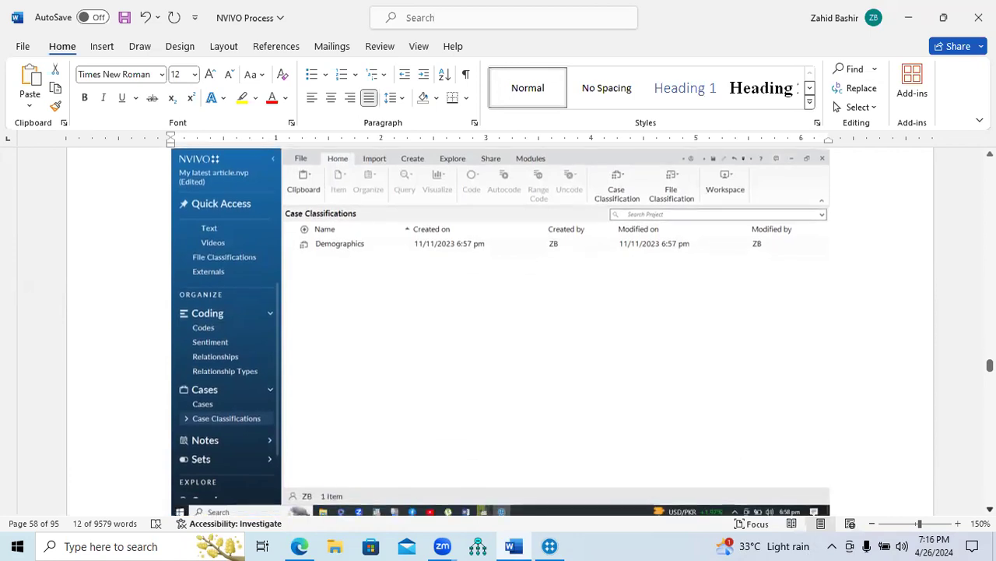
pyautogui.scroll(-2, 400, 374)
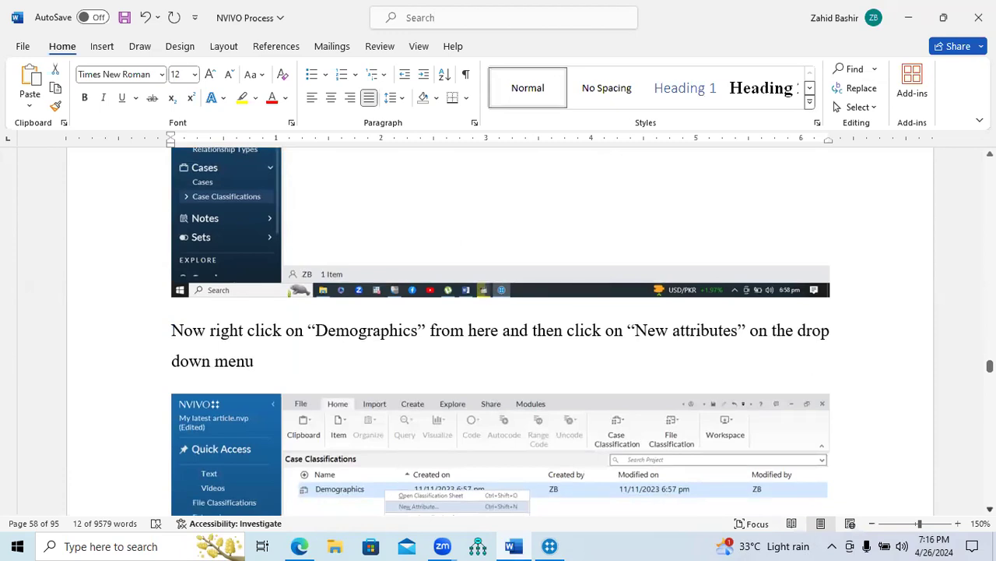
pyautogui.scroll(-3, 643, 498)
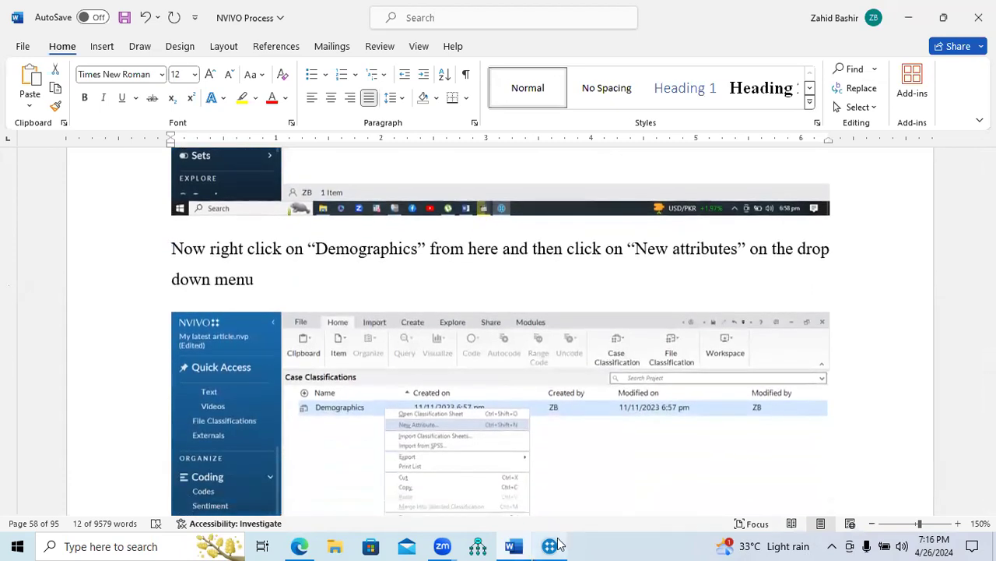
# - Return to NVivo, list the case classifications, and start a new attribute for Demographics
pyautogui.click(559, 545)
pyautogui.click(129, 387)
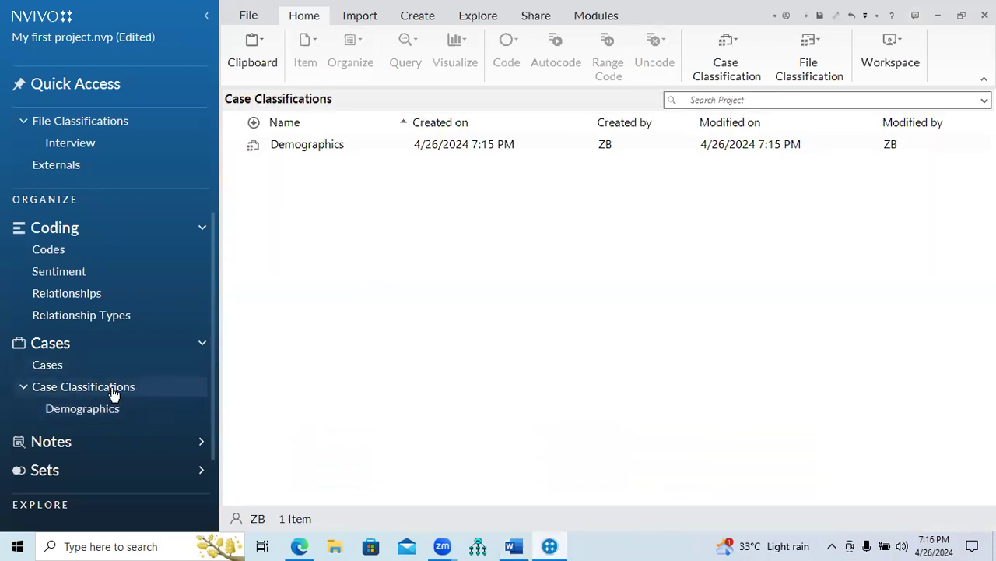
pyautogui.click(102, 411)
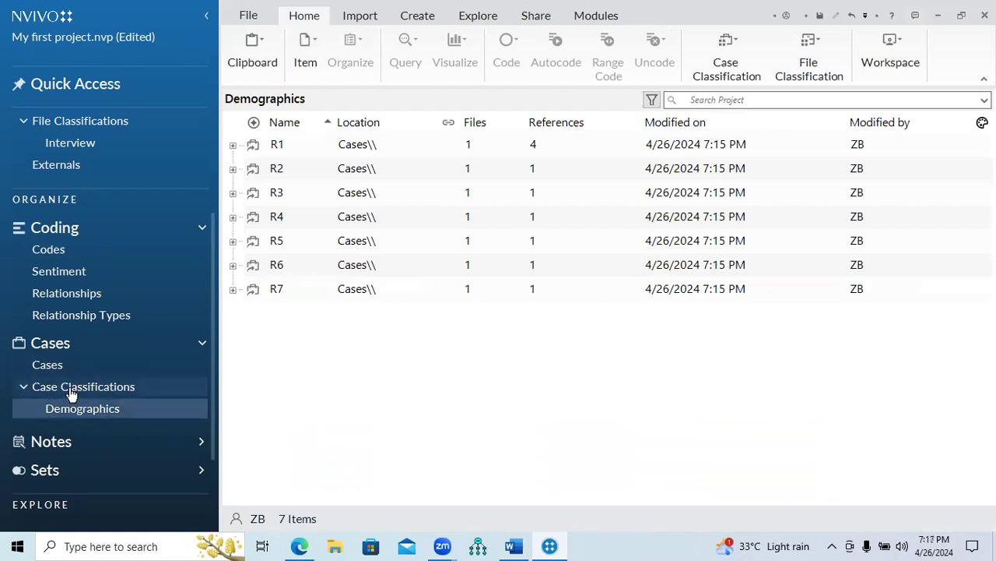
pyautogui.click(70, 395)
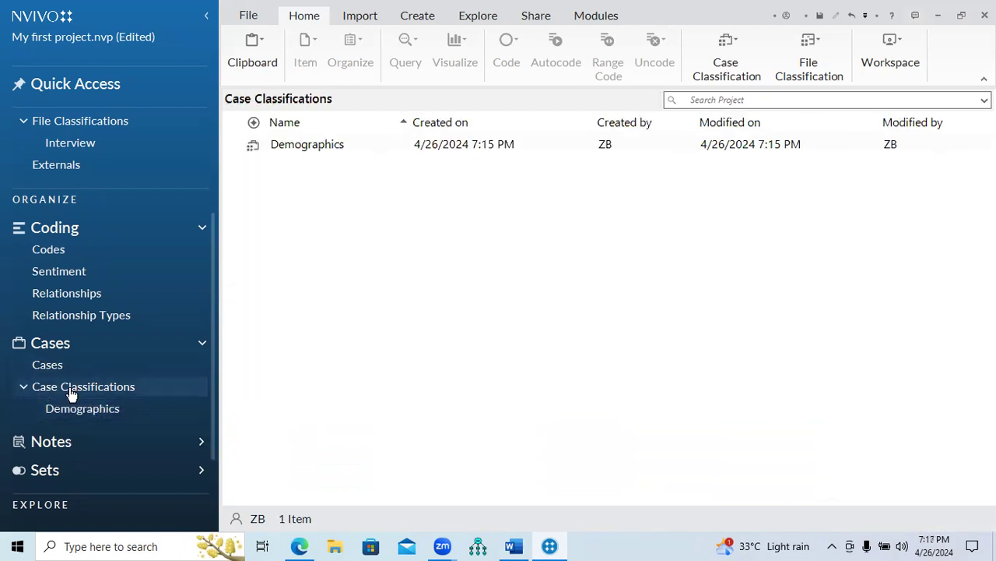
pyautogui.click(306, 149)
pyautogui.rightClick(308, 151)
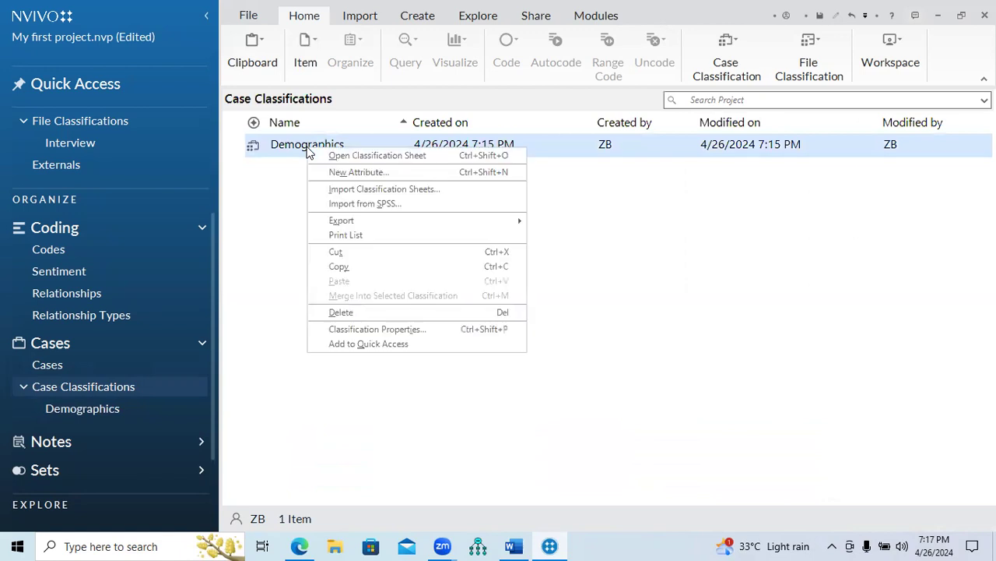
pyautogui.click(383, 172)
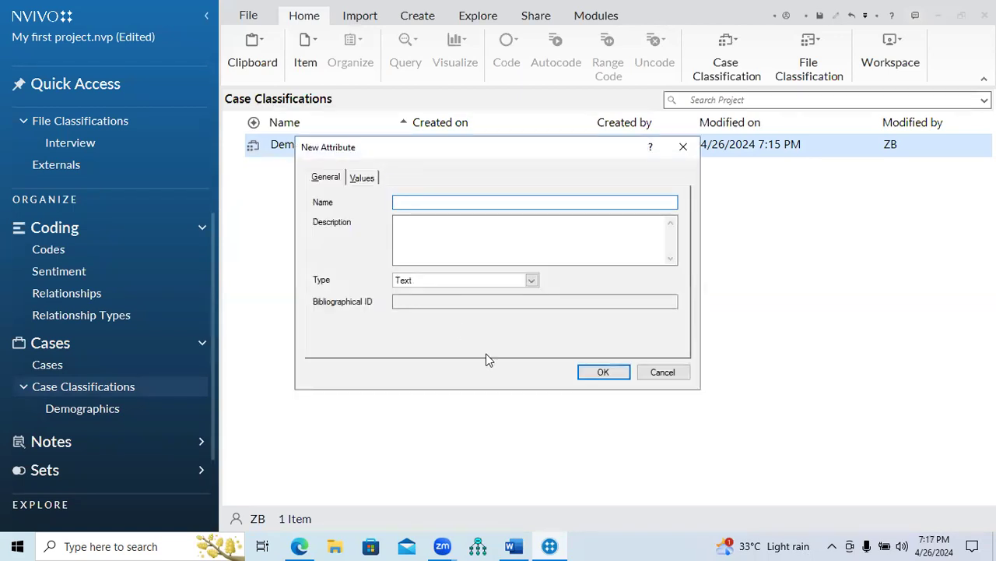
# - Switch to the Word guide and read how to name the attribute Gender and add its values, highlighting the naming instruction
pyautogui.click(513, 546)
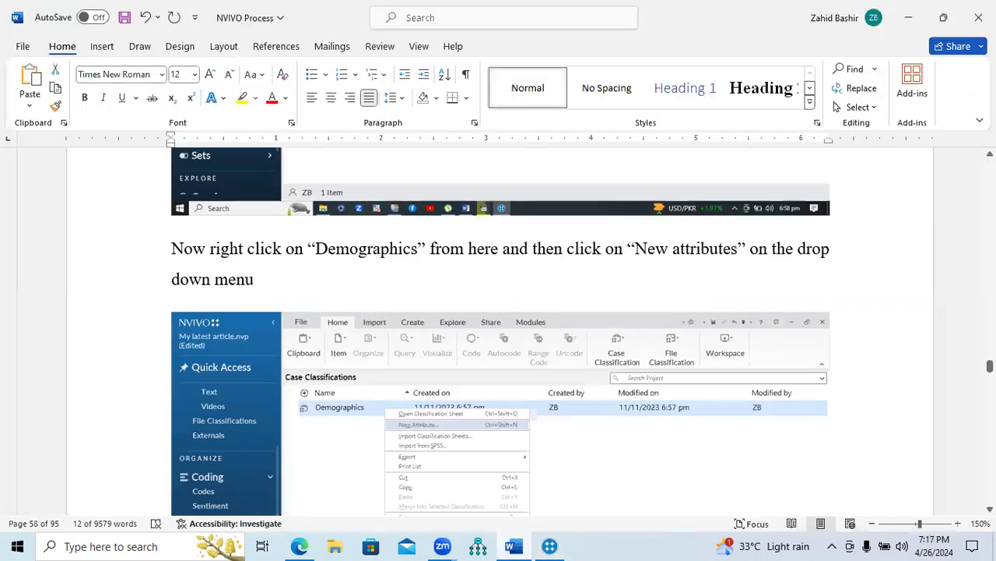
pyautogui.scroll(-5, 501, 332)
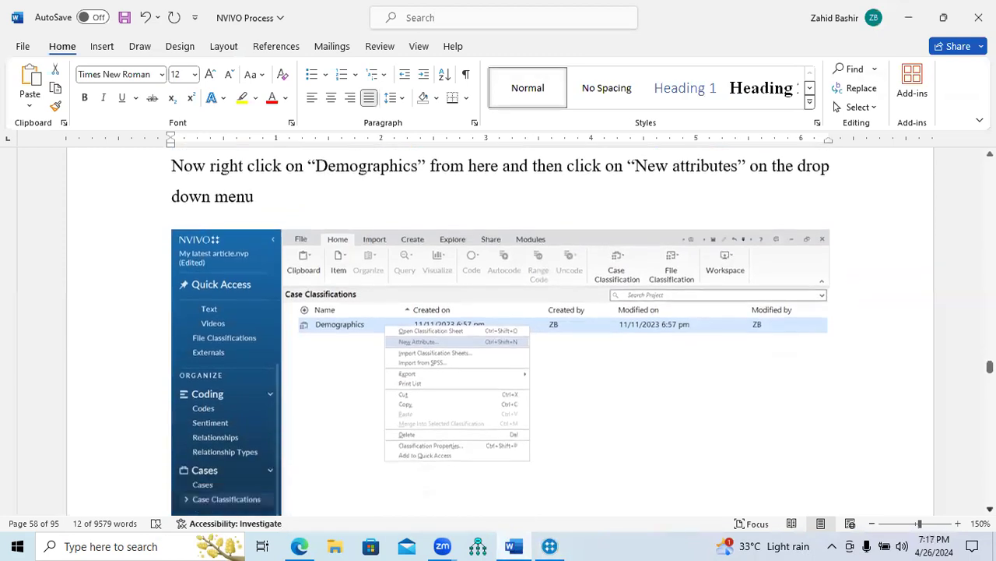
pyautogui.scroll(-5, 431, 376)
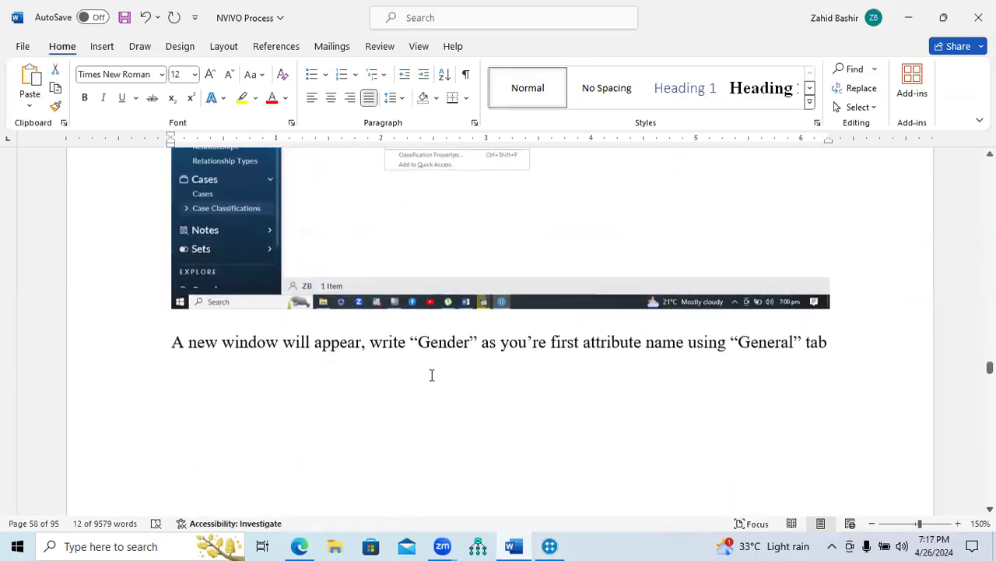
pyautogui.moveTo(450, 348); pyautogui.dragTo(829, 347)
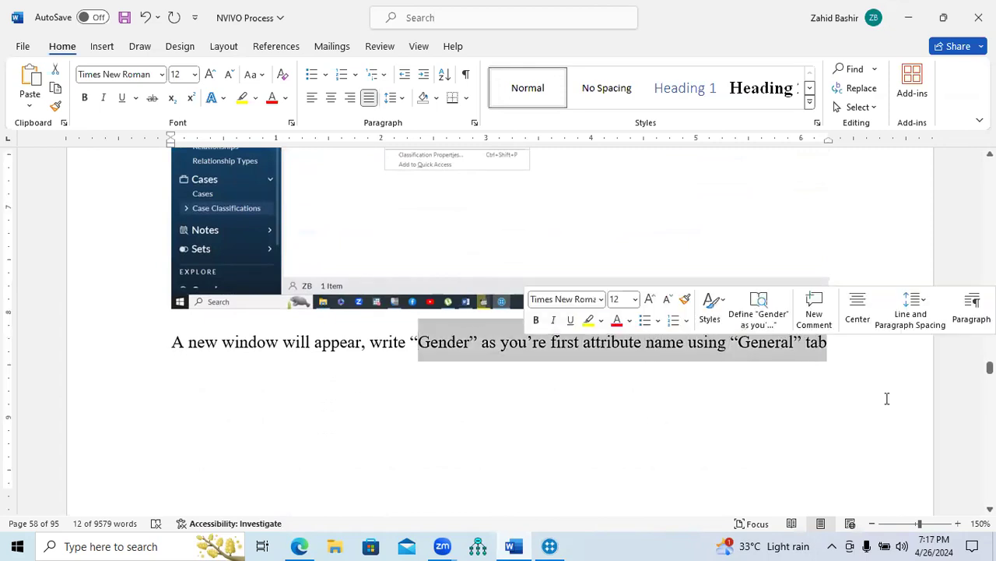
pyautogui.scroll(-5, 498, 327)
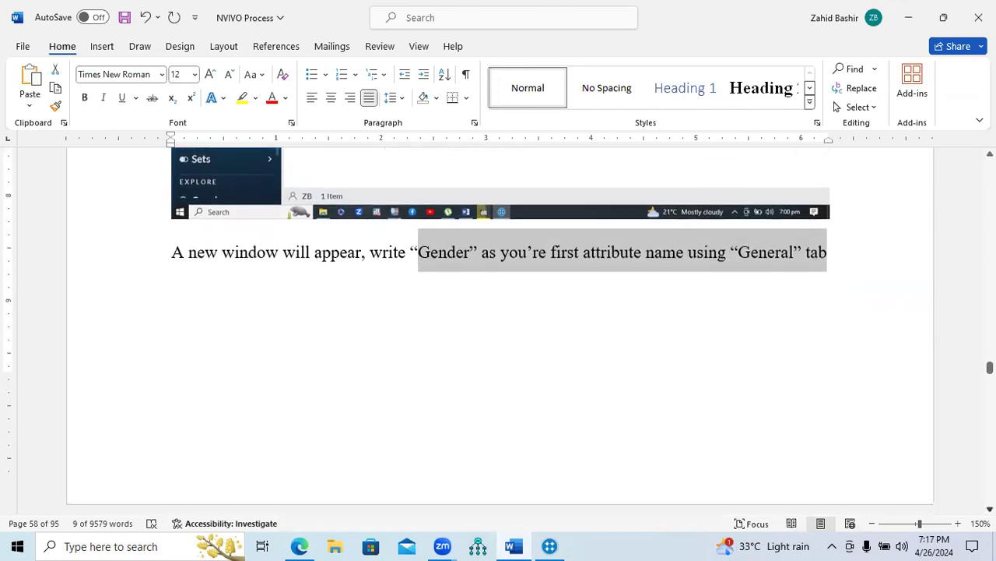
pyautogui.scroll(-5, 498, 327)
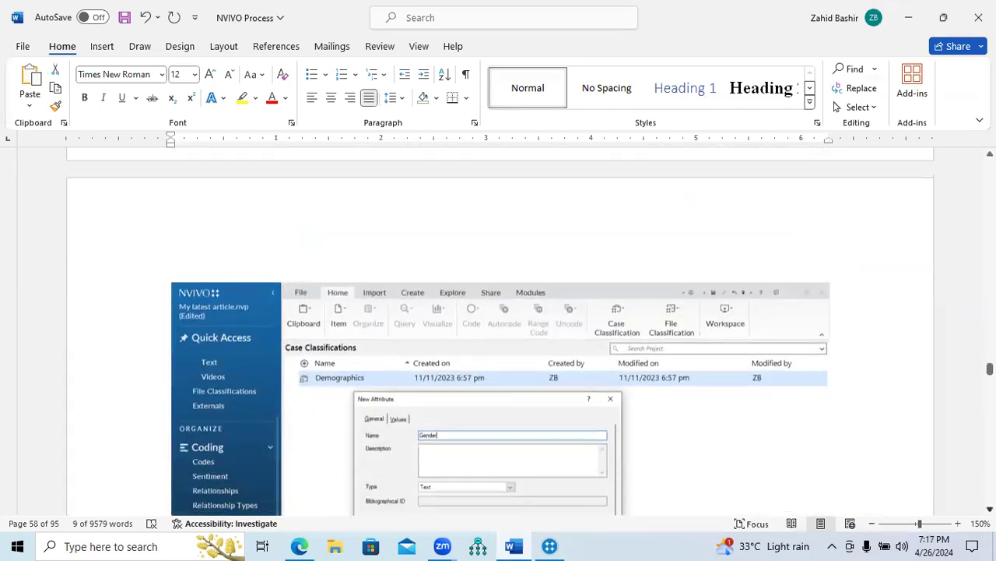
pyautogui.scroll(-2, 498, 327)
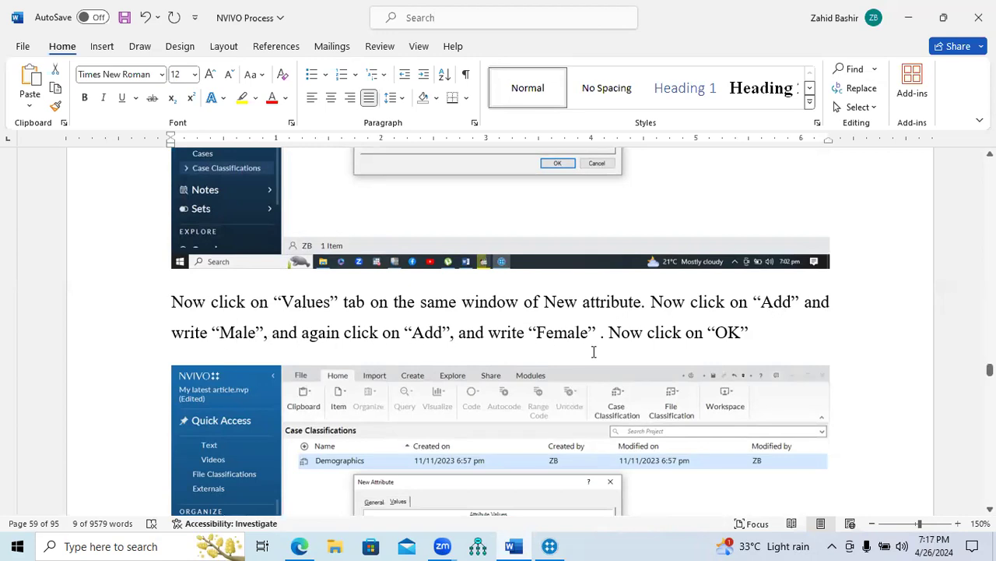
# - Return to NVivo, restart the new attribute for the Demographics classification, and name it Gender
pyautogui.click(549, 546)
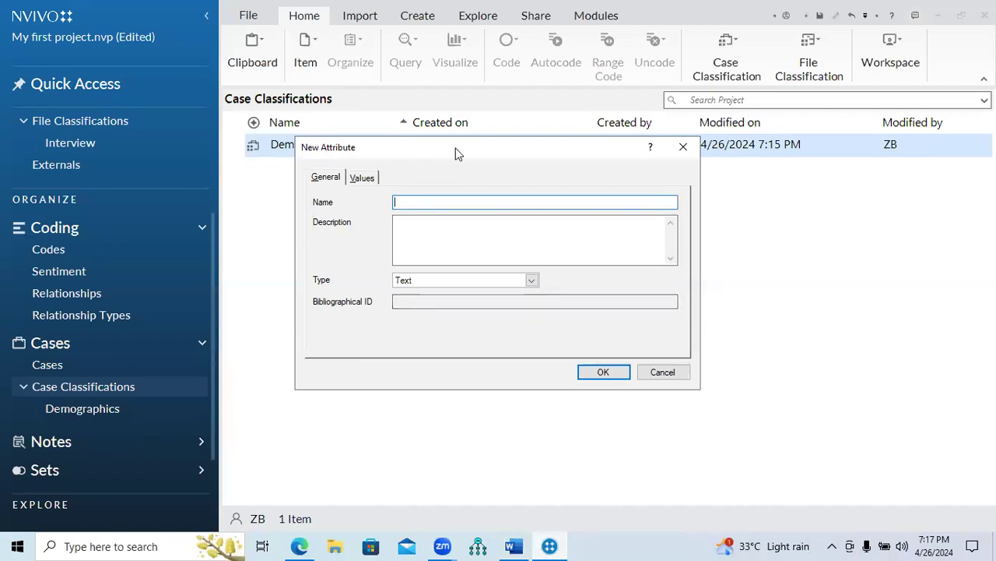
pyautogui.click(692, 150)
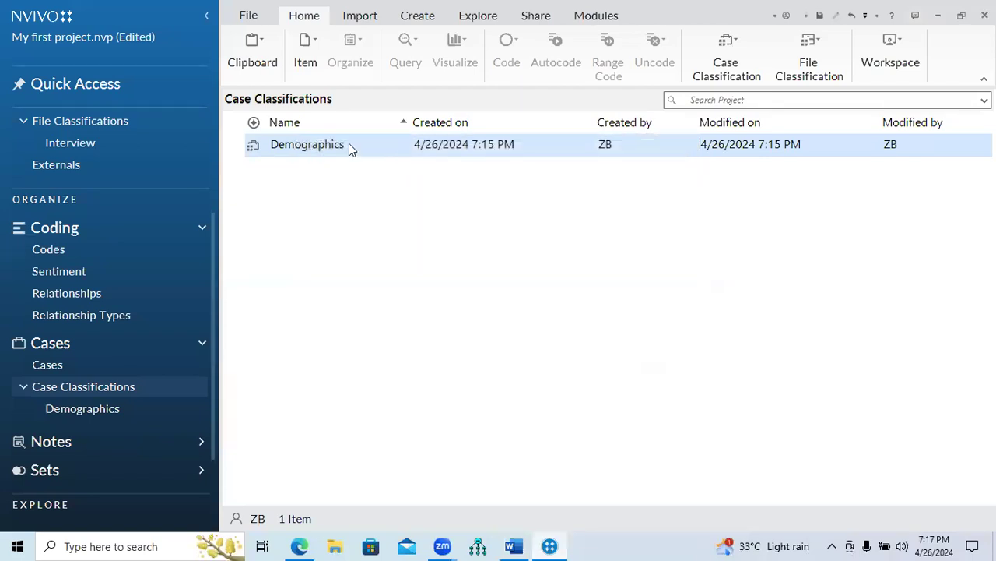
pyautogui.rightClick(349, 148)
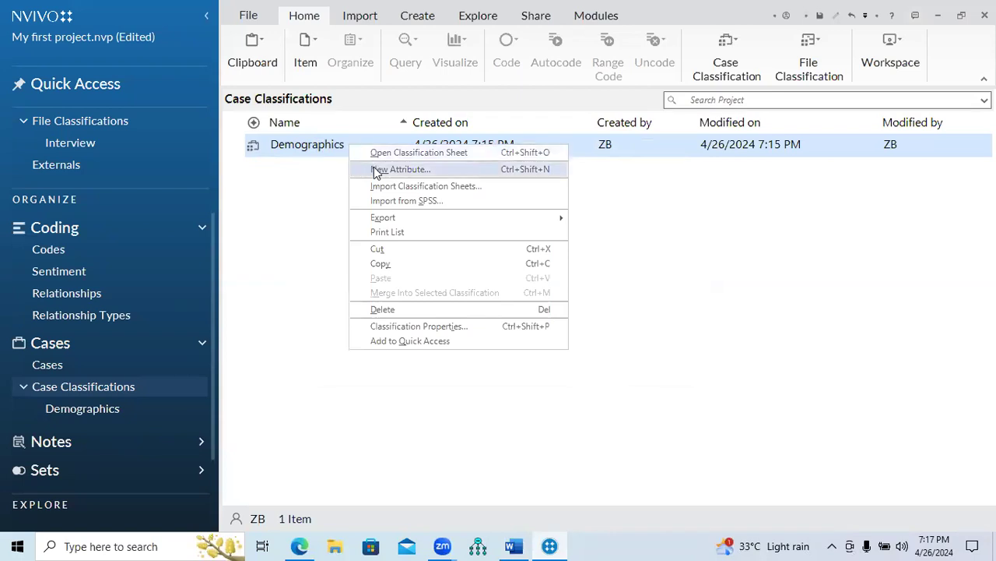
pyautogui.click(376, 170)
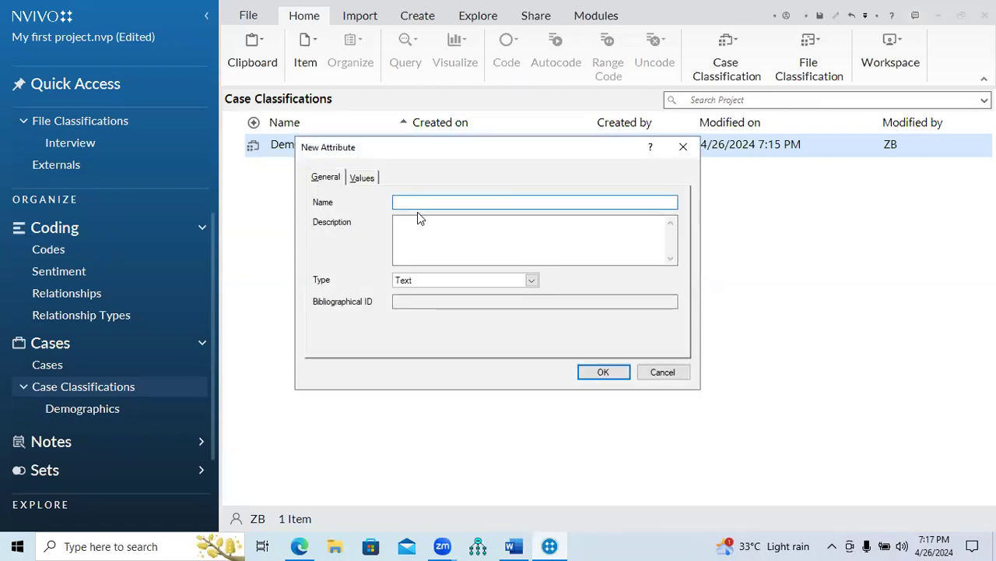
pyautogui.write('Gender')
# - Add the values Male and Female to the Gender attribute and create it
pyautogui.click(362, 178)
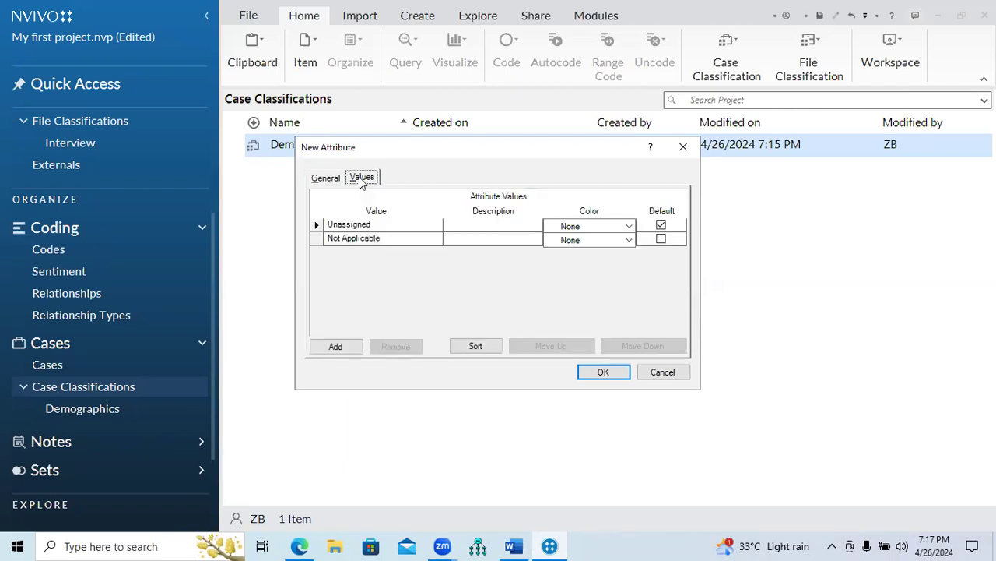
pyautogui.click(335, 348)
pyautogui.write('Male')
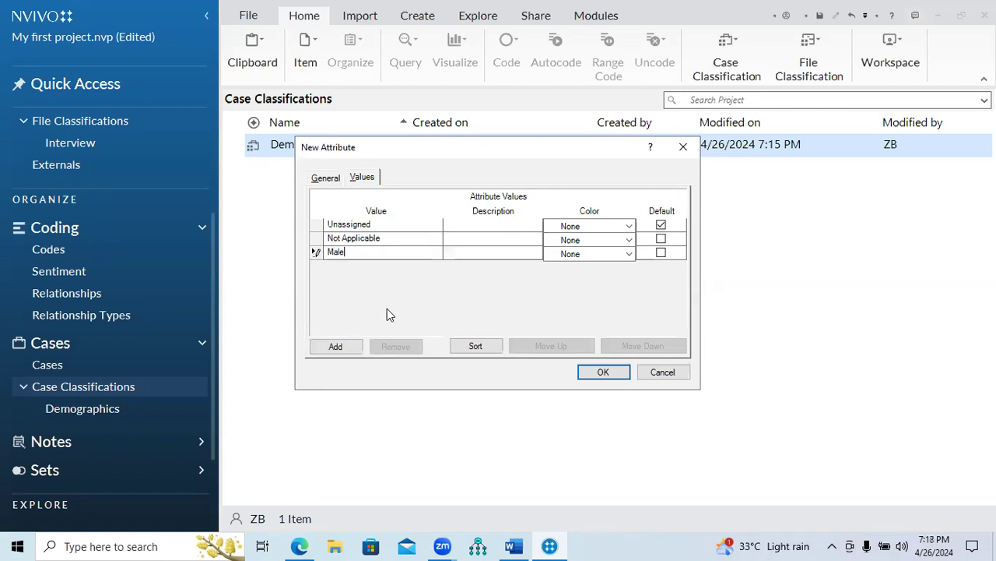
pyautogui.click(349, 347)
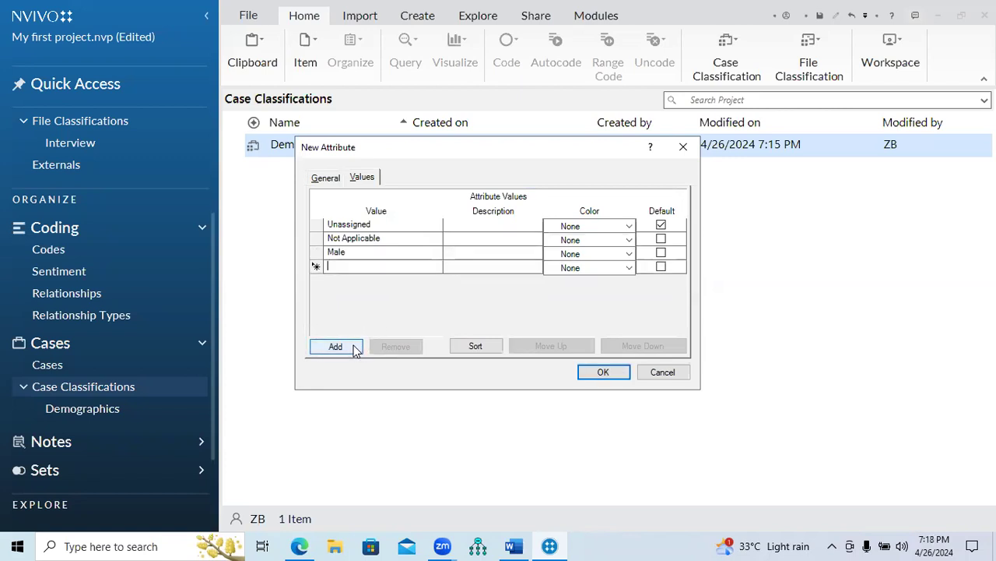
pyautogui.write('F')
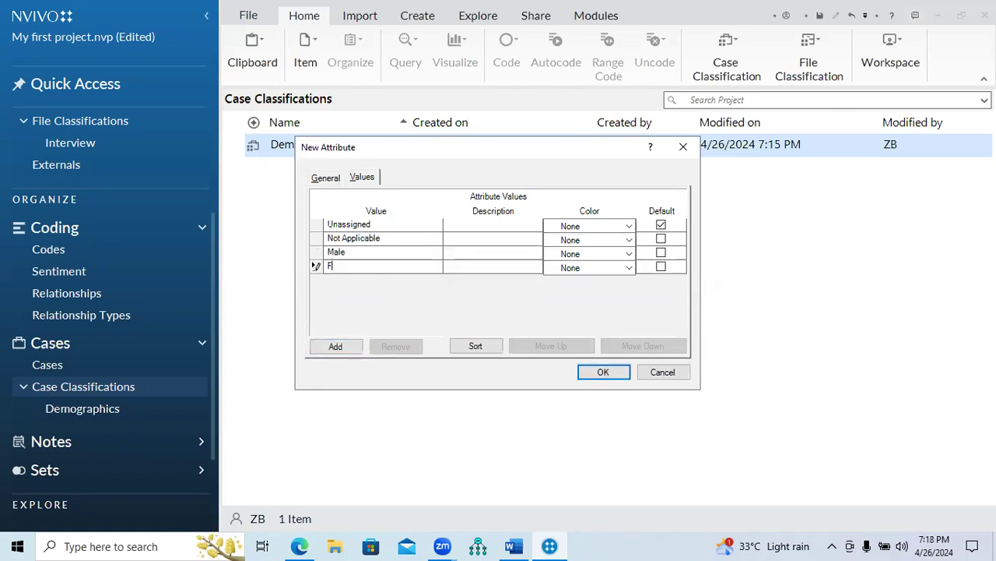
pyautogui.write('emale')
pyautogui.click(588, 372)
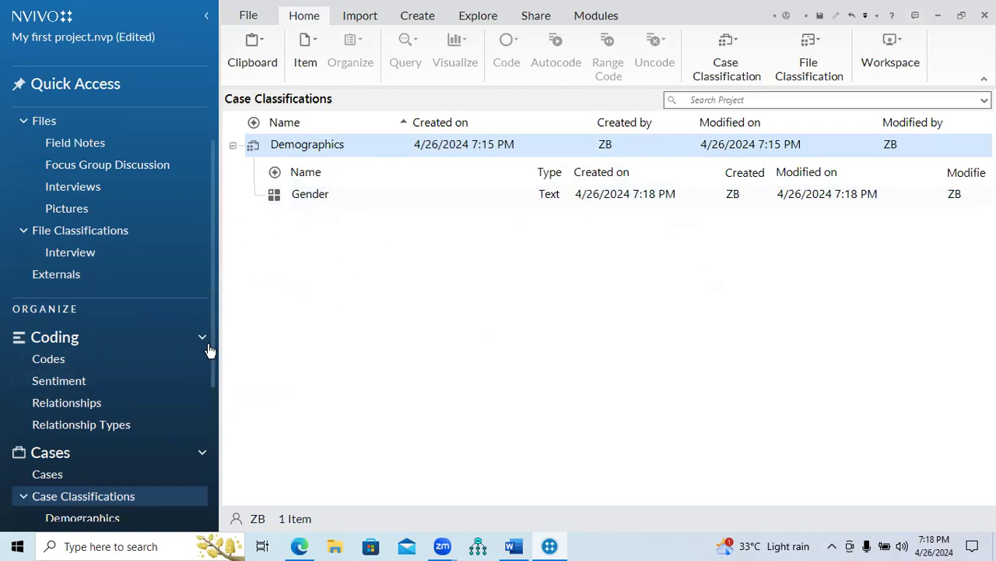
# - Open the Demographics case classification to view its list of cases
pyautogui.scroll(-2, 211, 350)
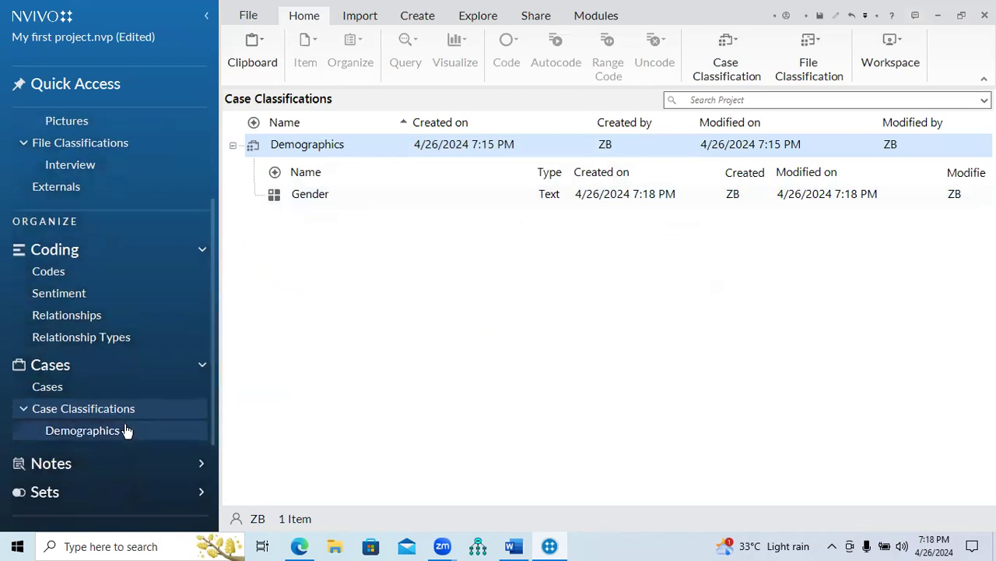
pyautogui.click(127, 430)
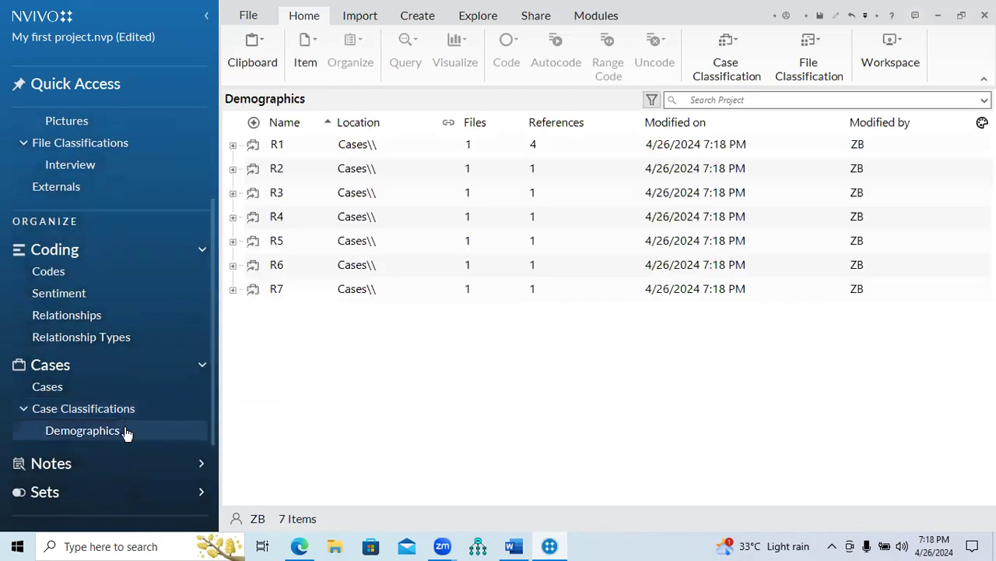
# - Expand cases R1, R2 and R3 to examine their Gender attribute values, then collapse them
pyautogui.click(232, 145)
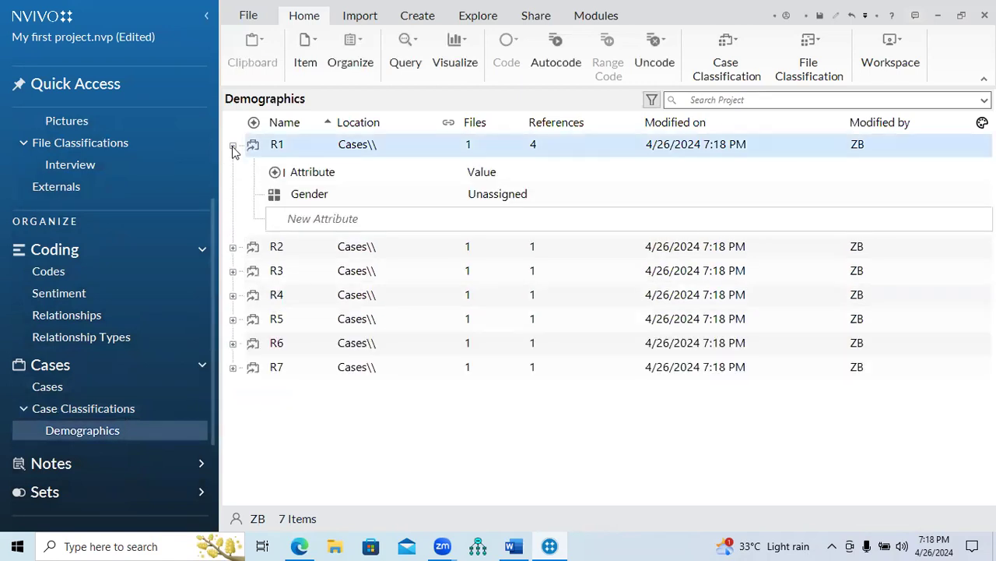
pyautogui.click(233, 247)
pyautogui.click(233, 350)
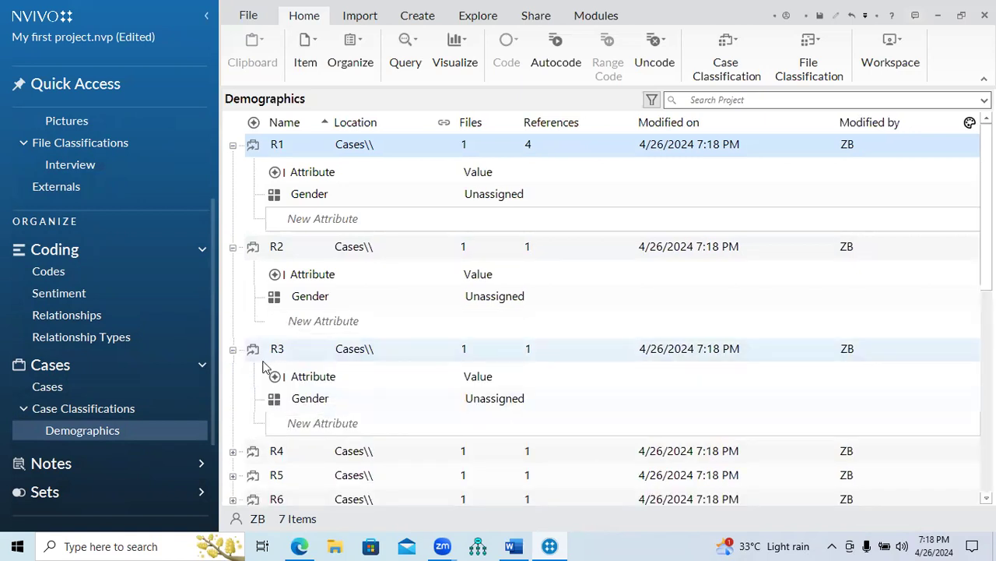
pyautogui.click(232, 349)
pyautogui.click(233, 247)
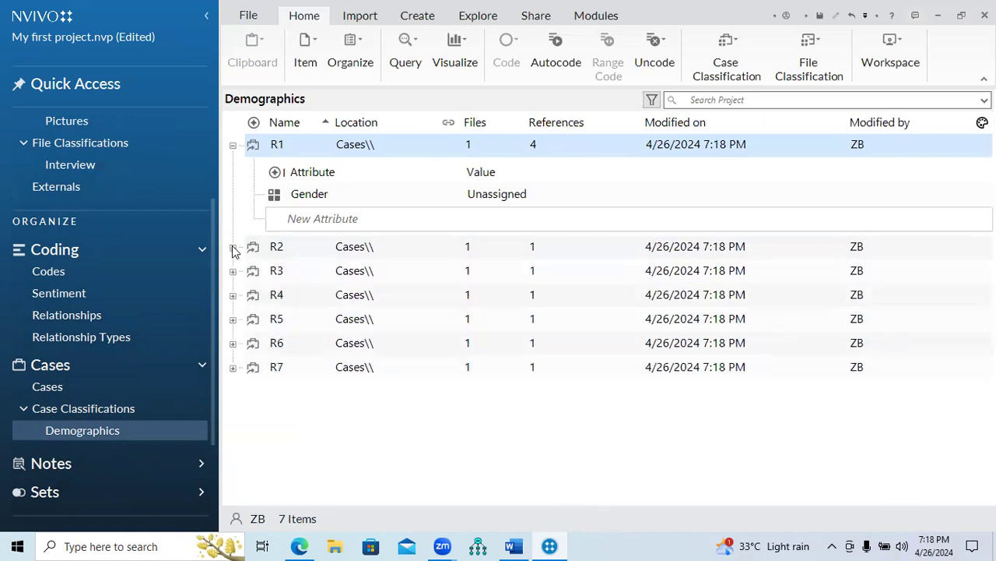
pyautogui.click(233, 145)
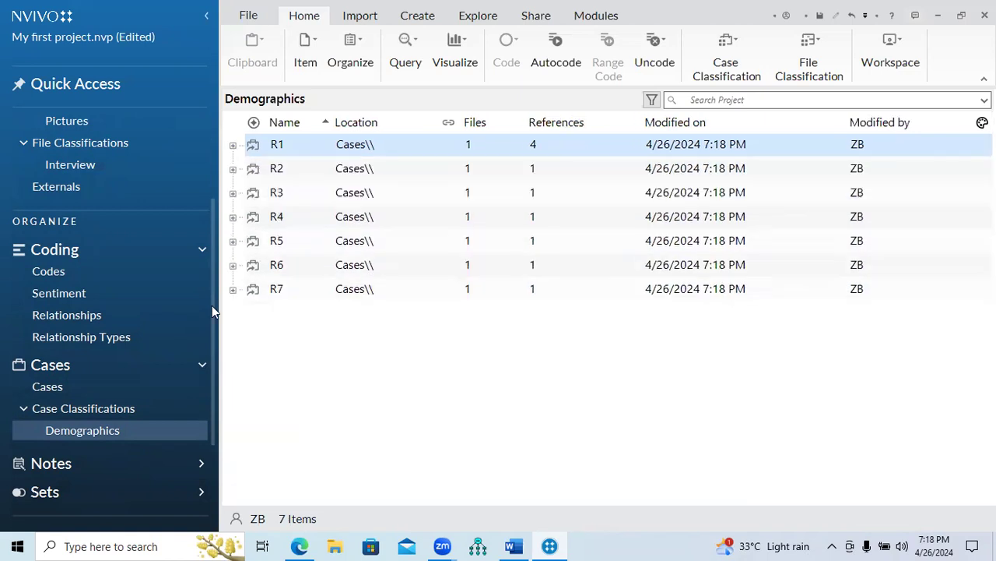
# - Switch to the Word guide and read past the instructions for adding the Gender attribute values
pyautogui.click(514, 545)
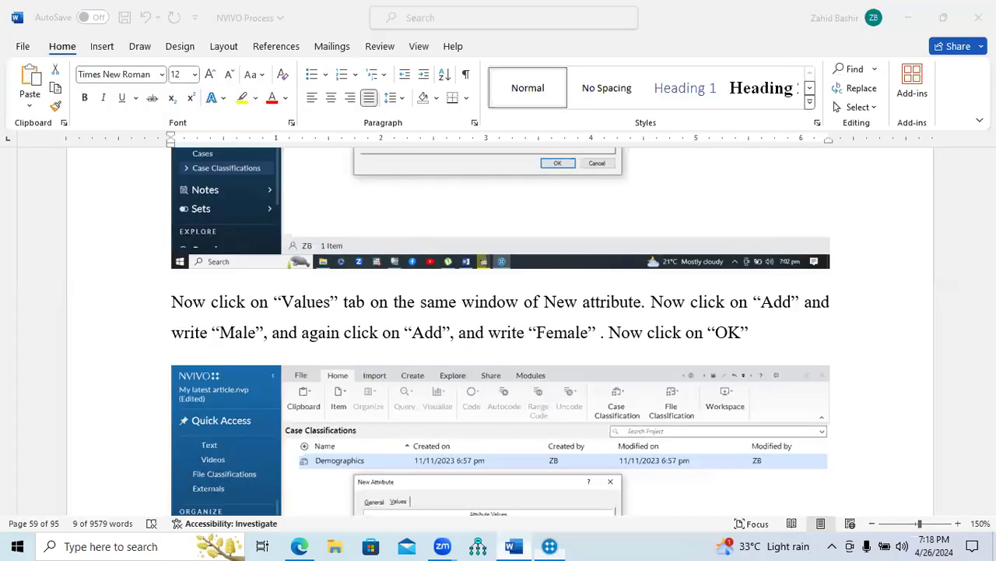
pyautogui.scroll(-5, 500, 331)
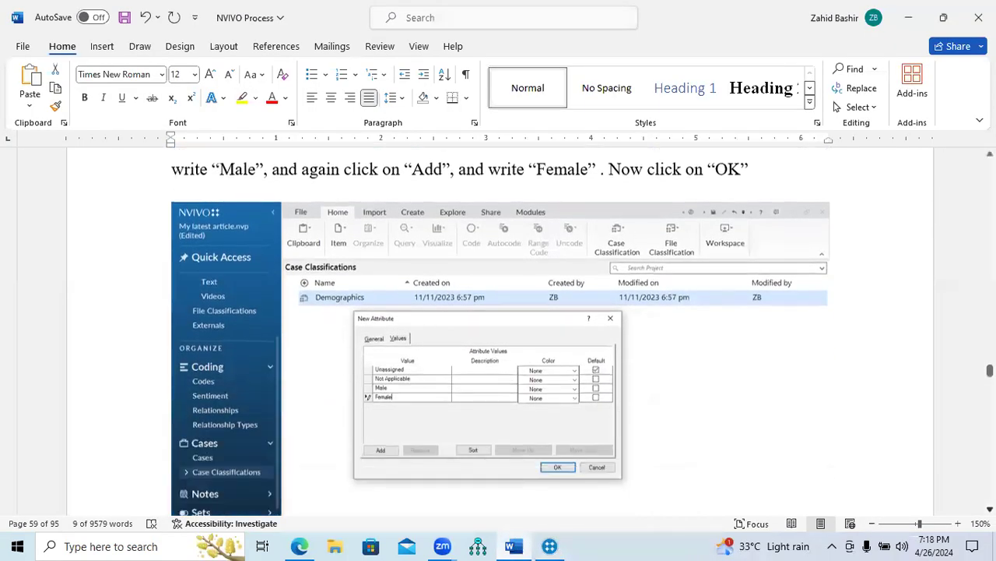
pyautogui.scroll(-5, 501, 332)
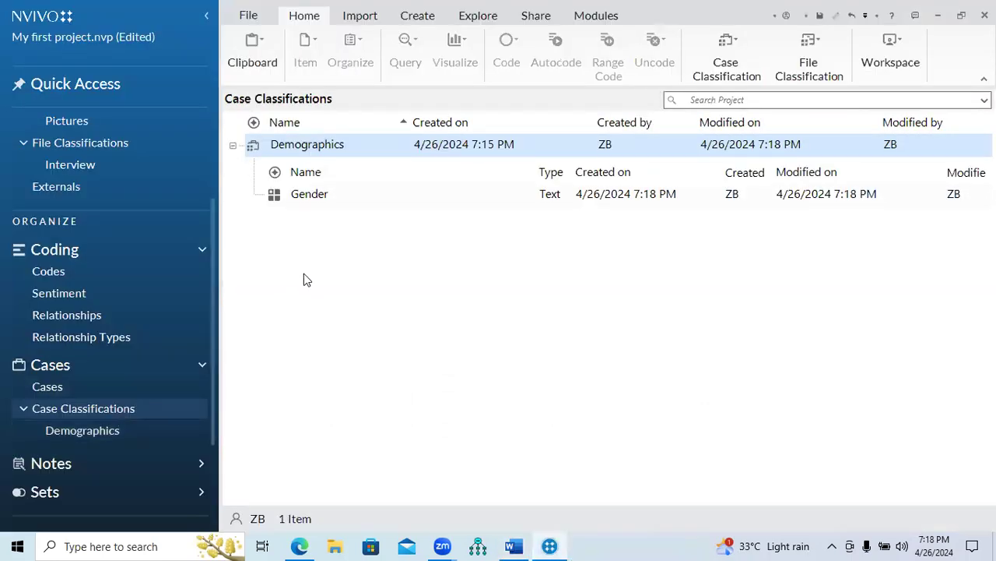
# - Return to the case classifications in NVivo and start a new attribute for Demographics
pyautogui.click(232, 146)
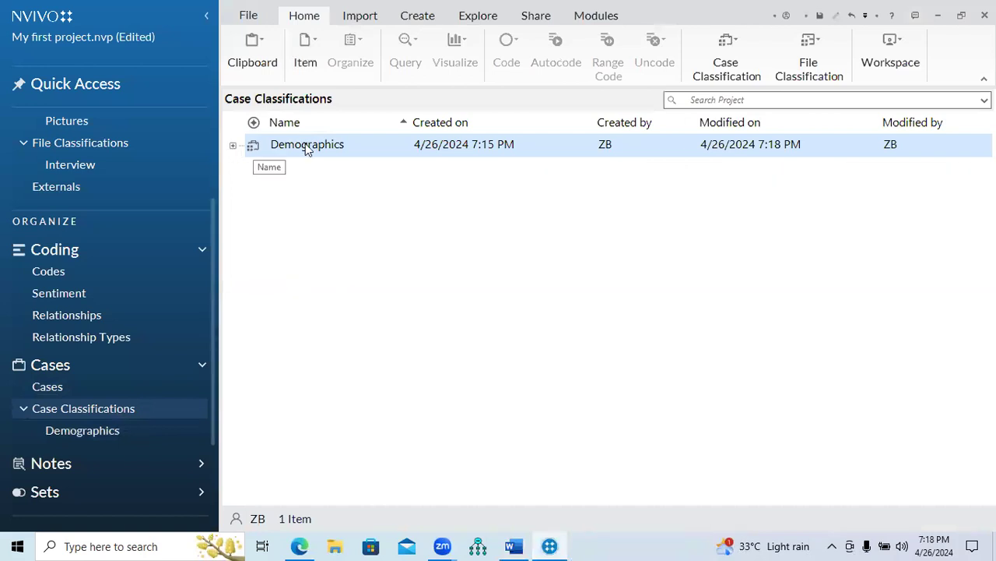
pyautogui.rightClick(316, 148)
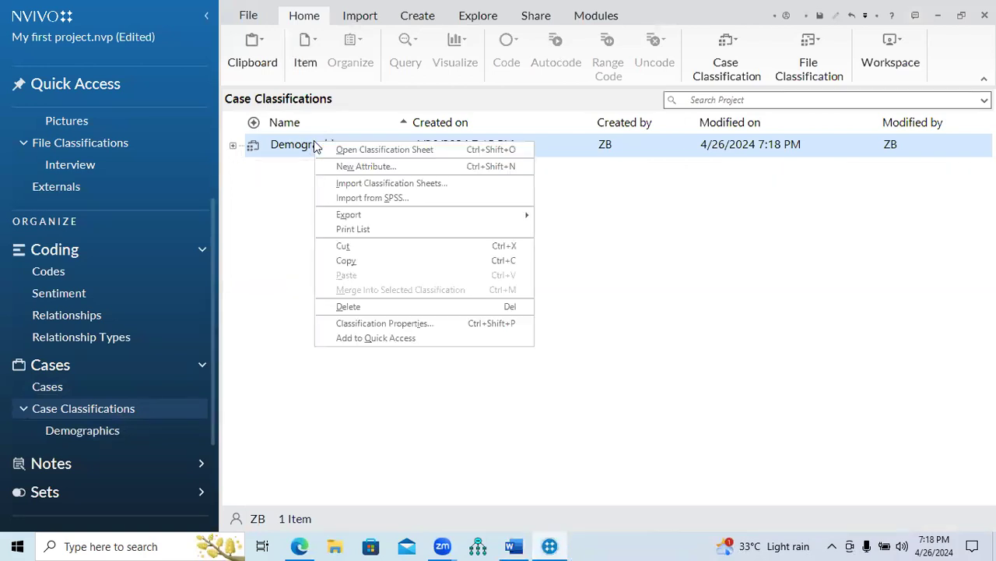
pyautogui.click(347, 166)
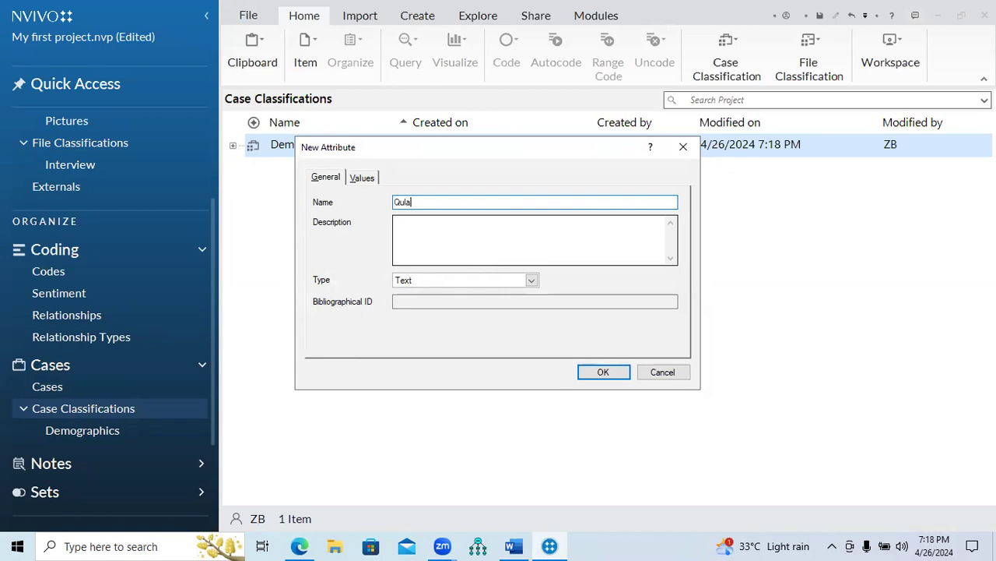
pyautogui.write('ation')
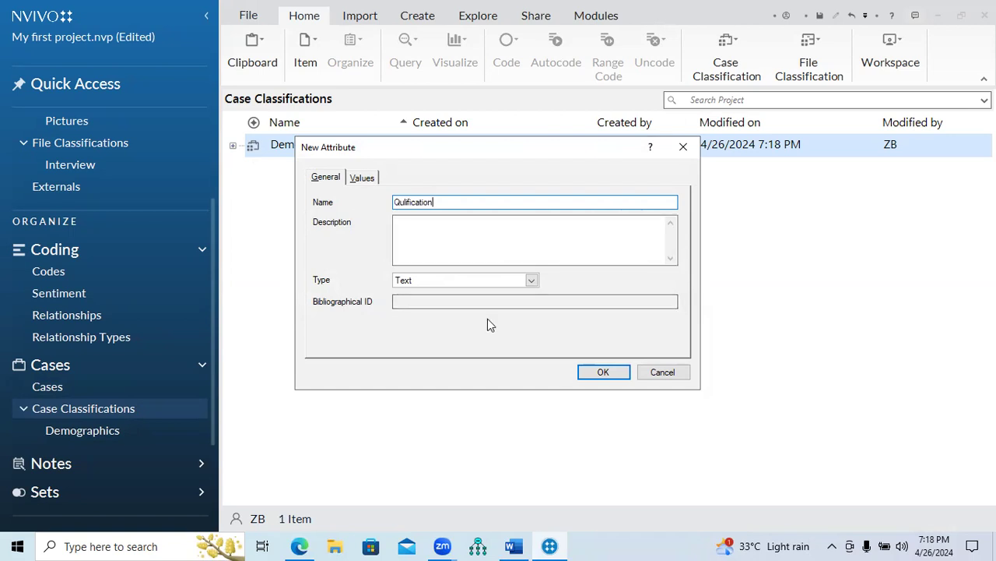
pyautogui.press('BackSpace')
pyautogui.press('BackSpace')
pyautogui.press('BackSpace')
pyautogui.press('BackSpace')
pyautogui.press('BackSpace')
pyautogui.press('BackSpace')
pyautogui.press('BackSpace')
pyautogui.press('BackSpace')
pyautogui.press('BackSpace')
pyautogui.press('BackSpace')
pyautogui.press('BackSpace')
pyautogui.press('BackSpace')
# - Name the new attribute Marital Status, add the values Single/Engaged, Married and Divorced, and create it
pyautogui.write('Marital Status')
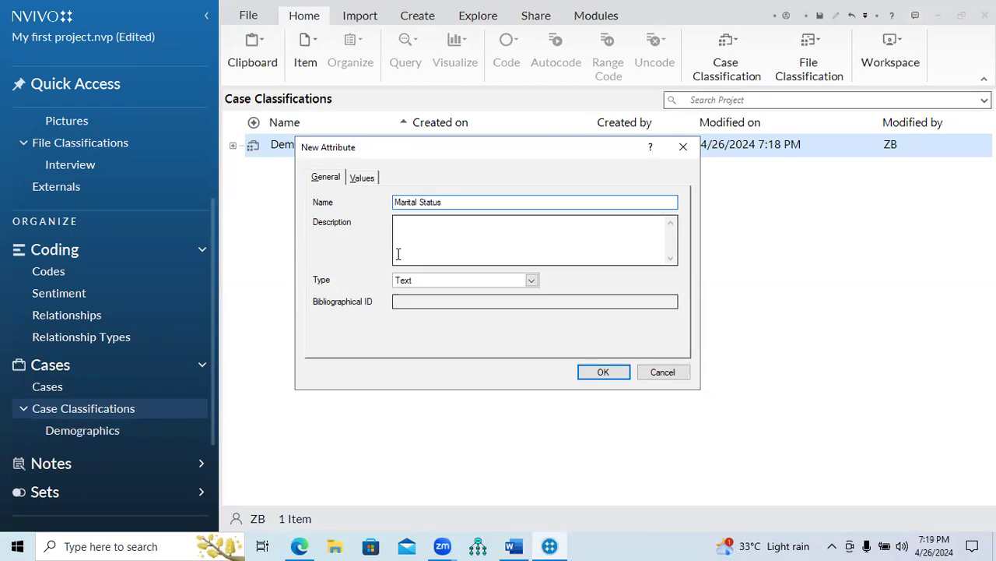
pyautogui.click(362, 176)
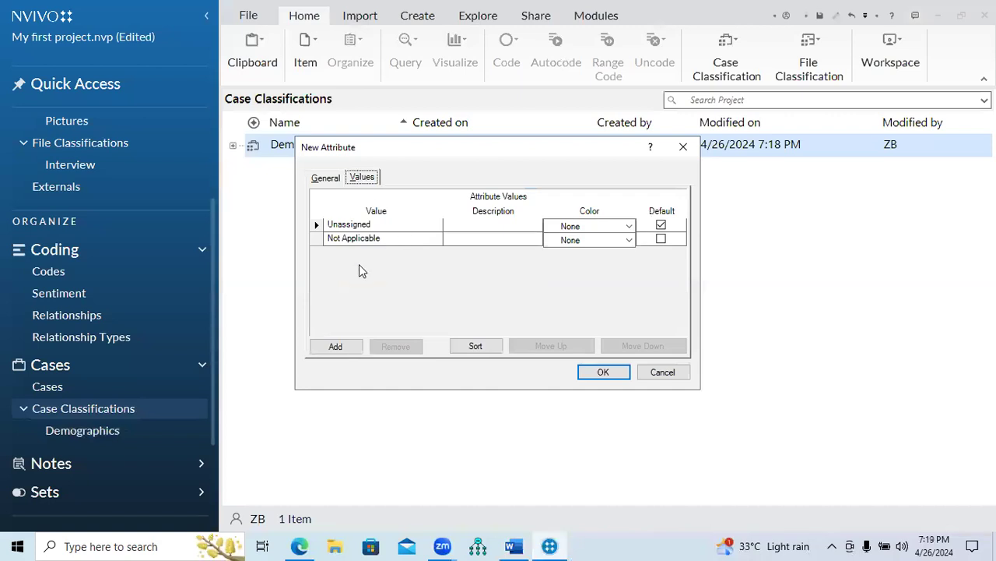
pyautogui.click(336, 346)
pyautogui.write('Single')
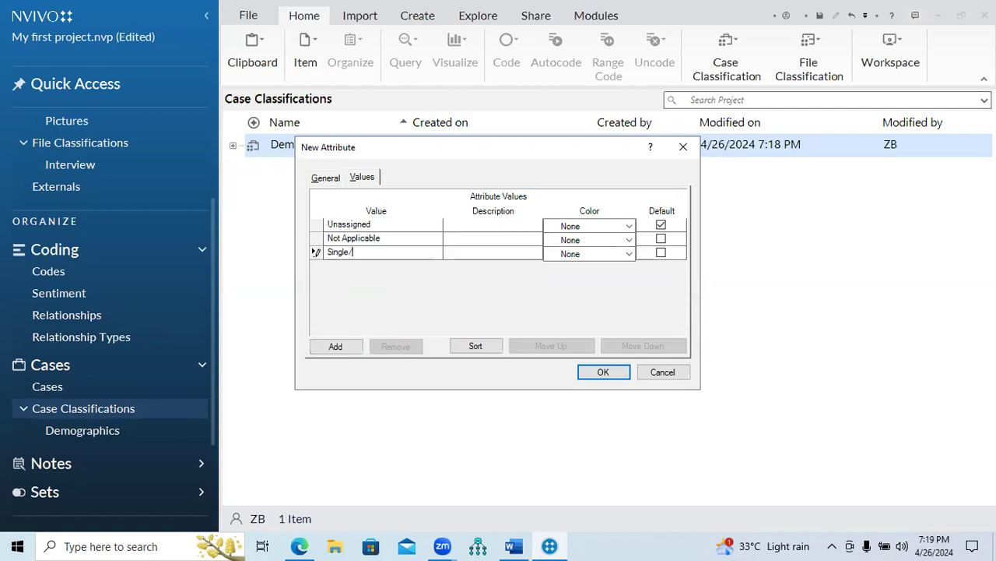
pyautogui.write('/Engaged')
pyautogui.click(352, 348)
pyautogui.write('Married')
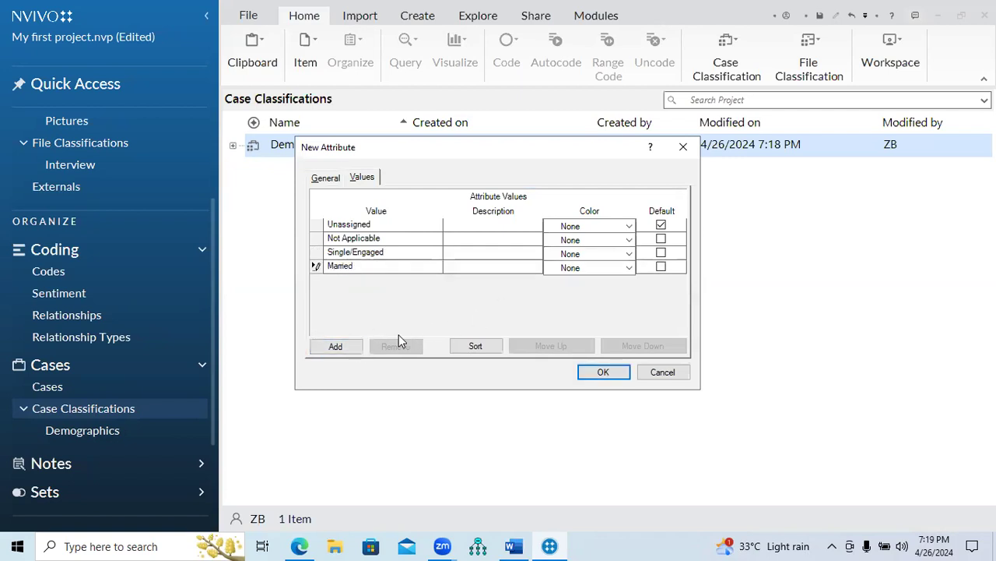
pyautogui.click(335, 346)
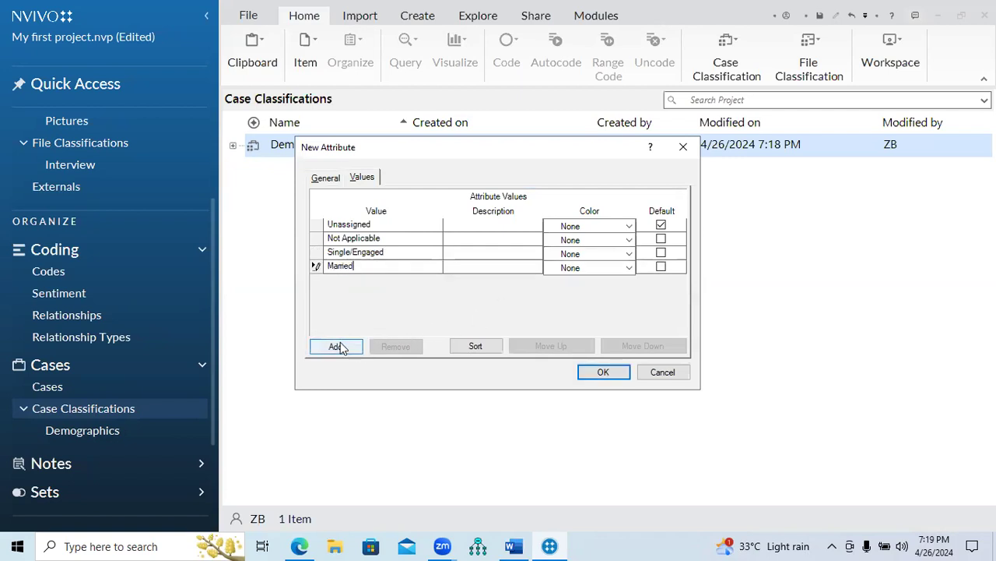
pyautogui.write('Divorced')
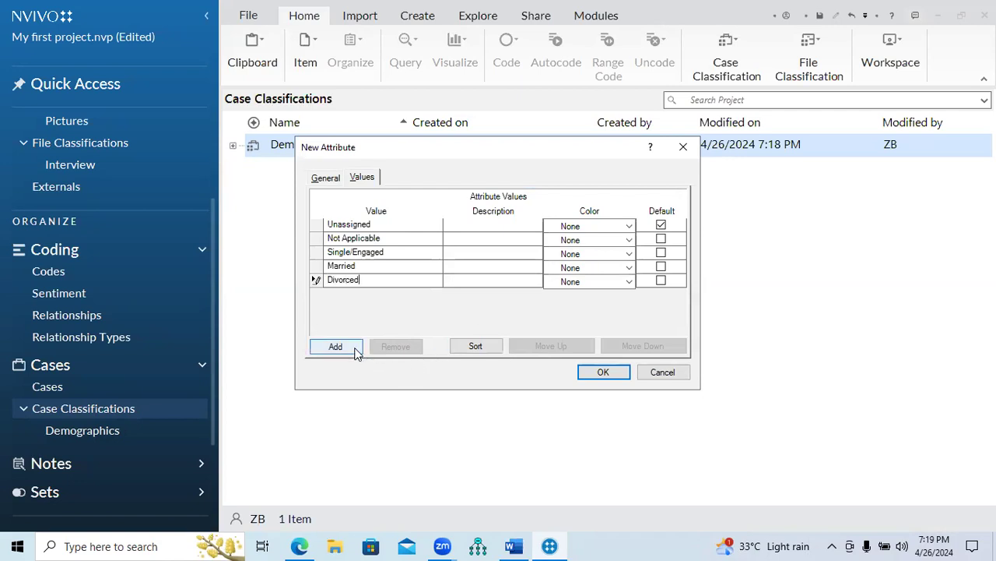
pyautogui.click(608, 375)
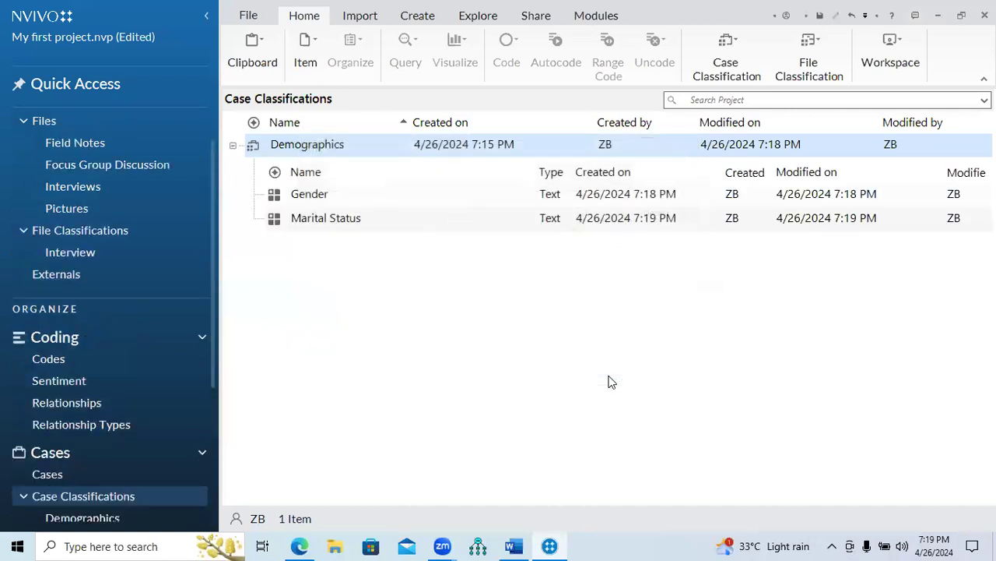
# - Start another new attribute for the Demographics classification and name it Age
pyautogui.rightClick(317, 152)
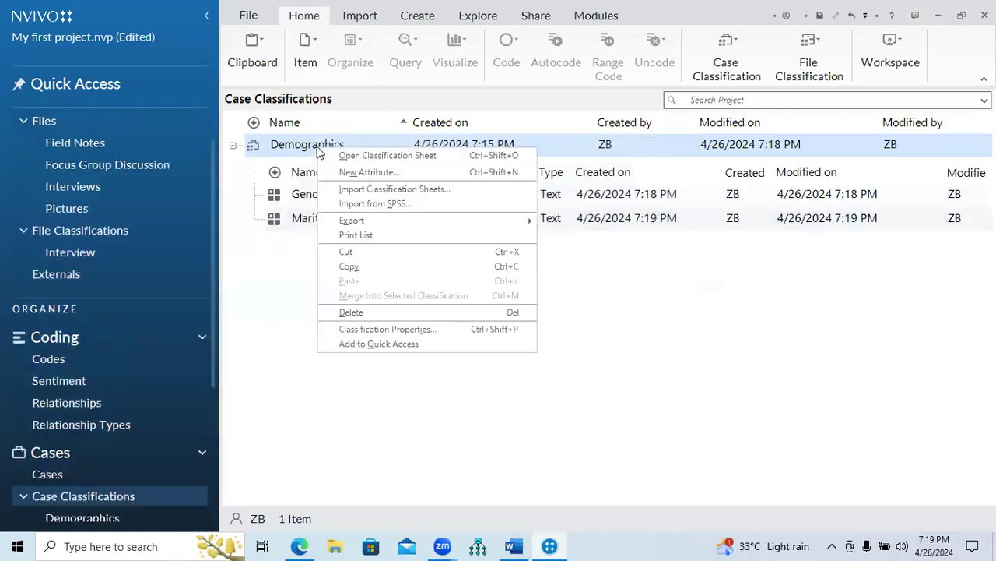
pyautogui.click(350, 169)
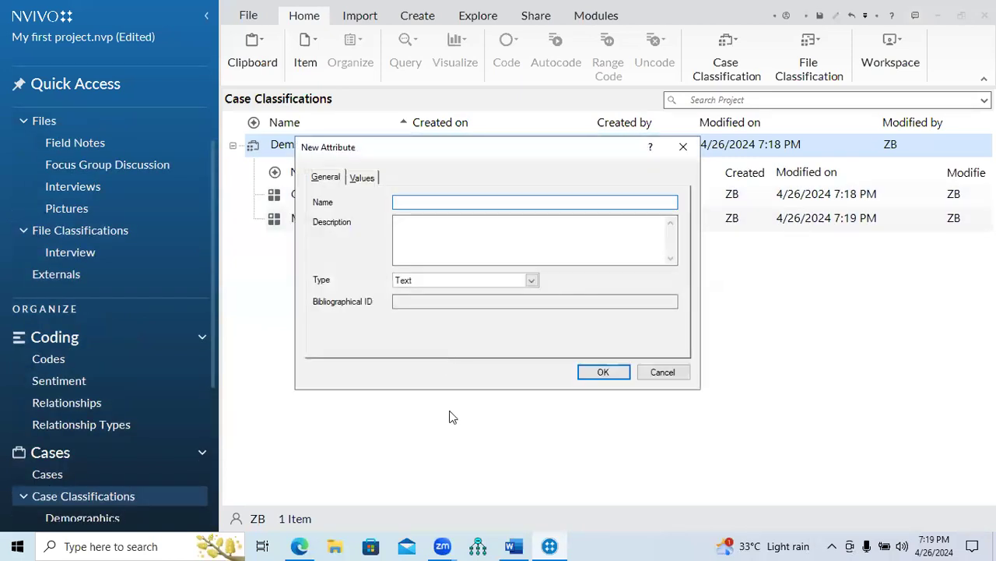
pyautogui.write('Qua')
pyautogui.press('BackSpace')
pyautogui.press('BackSpace')
pyautogui.press('BackSpace')
pyautogui.write('Age')
# - Add the values Less than 18 Years and 18-25 Years to the Age attribute
pyautogui.click(356, 179)
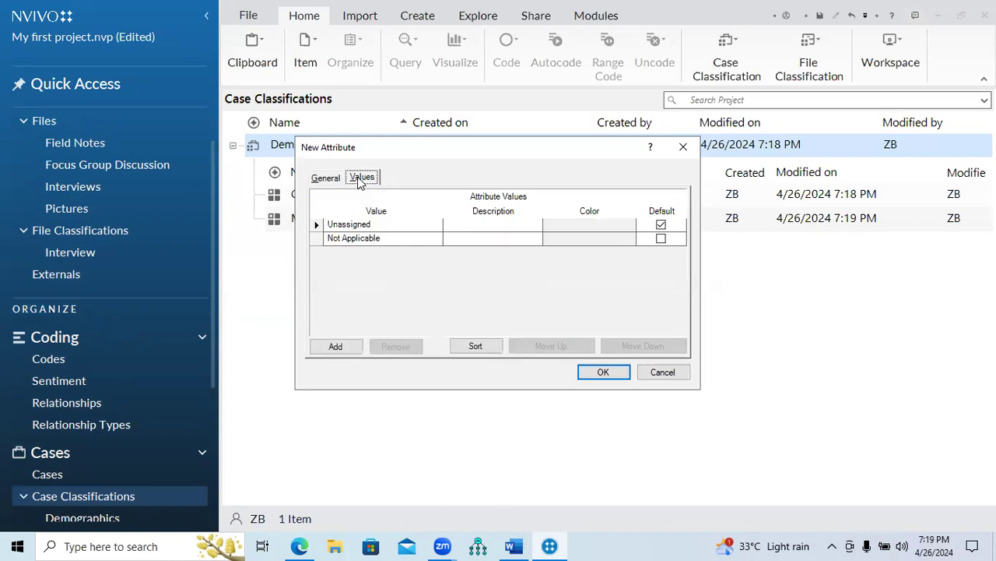
pyautogui.click(336, 345)
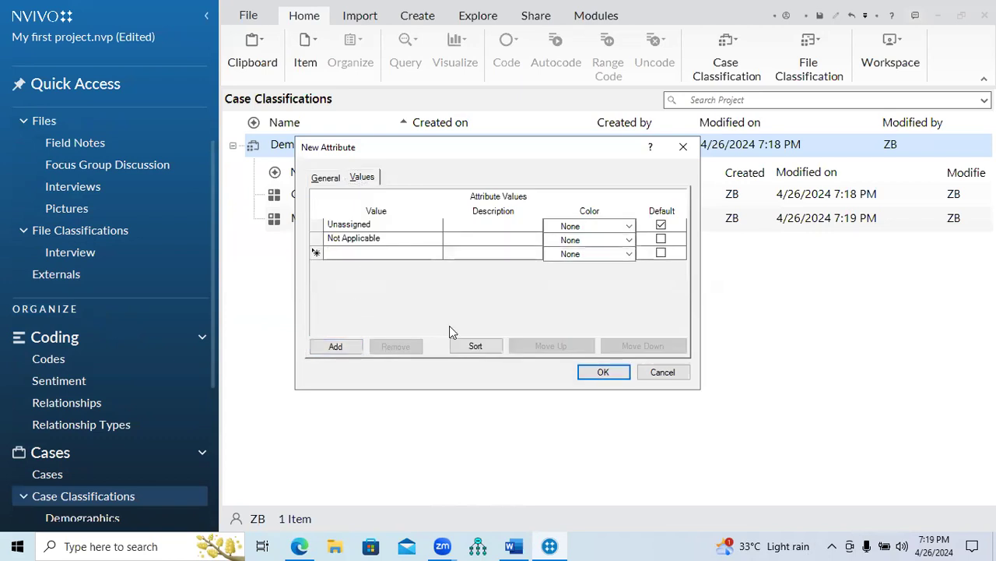
pyautogui.write('Less than 18 Years')
pyautogui.click(350, 345)
pyautogui.write('1825')
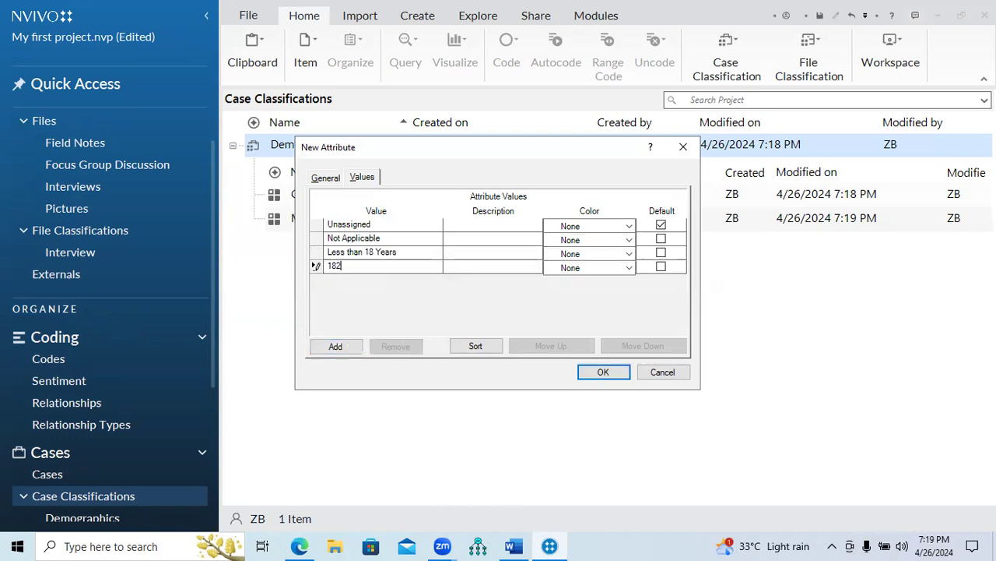
pyautogui.press('BackSpace')
pyautogui.write('0-')
pyautogui.press('BackSpace')
pyautogui.write('25 Years')
# - Add the values 26-30 Years, 31-40 Years and > 40 Years to the Age attribute and create it
pyautogui.click(336, 346)
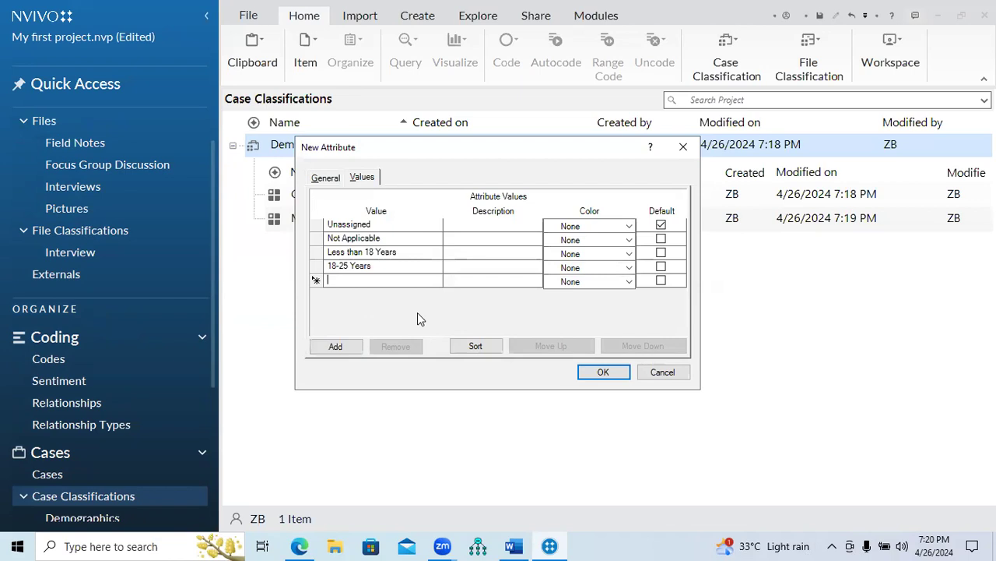
pyautogui.write('26-30 Years')
pyautogui.click(333, 352)
pyautogui.write('31-40 Years')
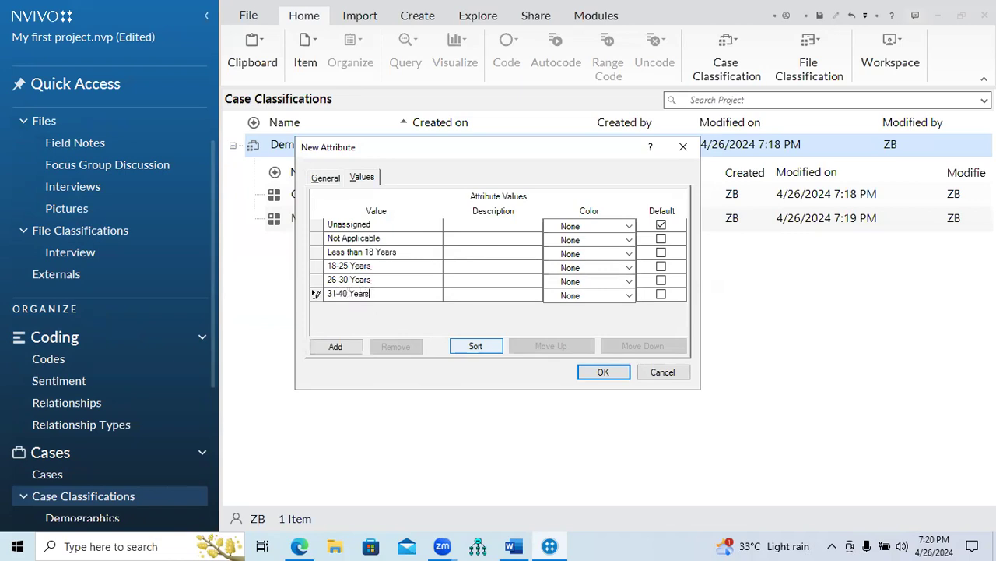
pyautogui.click(337, 348)
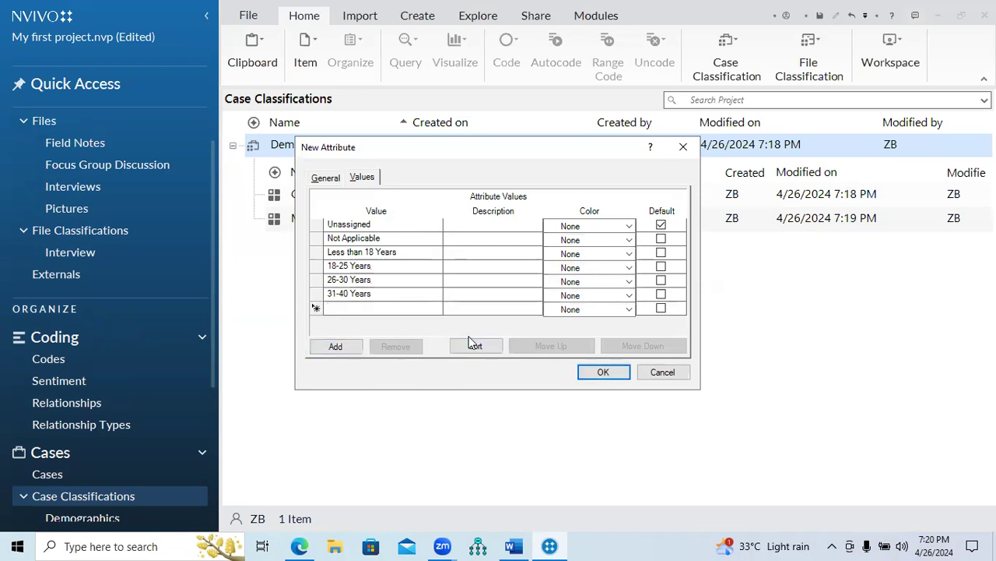
pyautogui.write('> 40 Years')
pyautogui.click(588, 376)
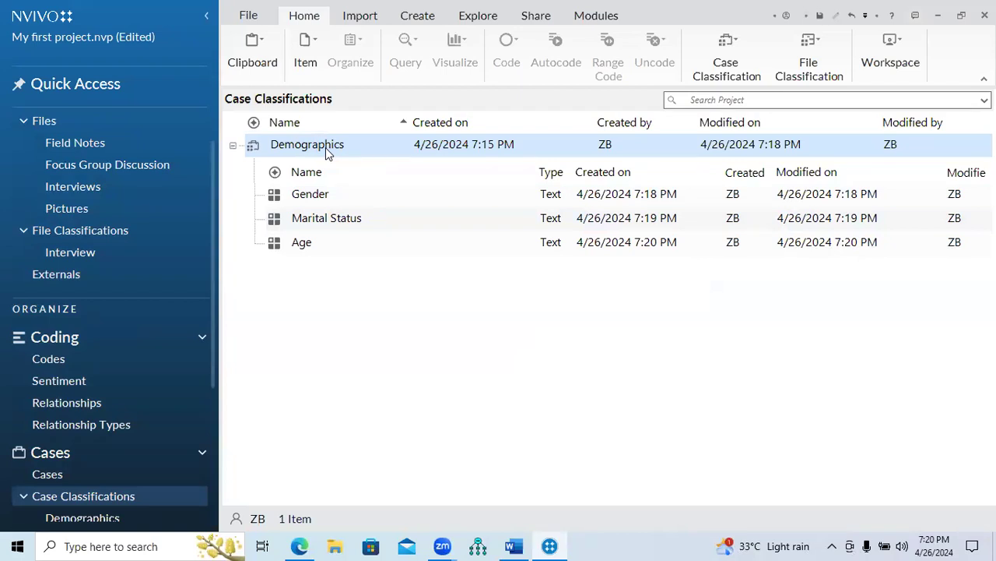
# - Start a new attribute for the Demographics classification and name it Qualification
pyautogui.rightClick(327, 153)
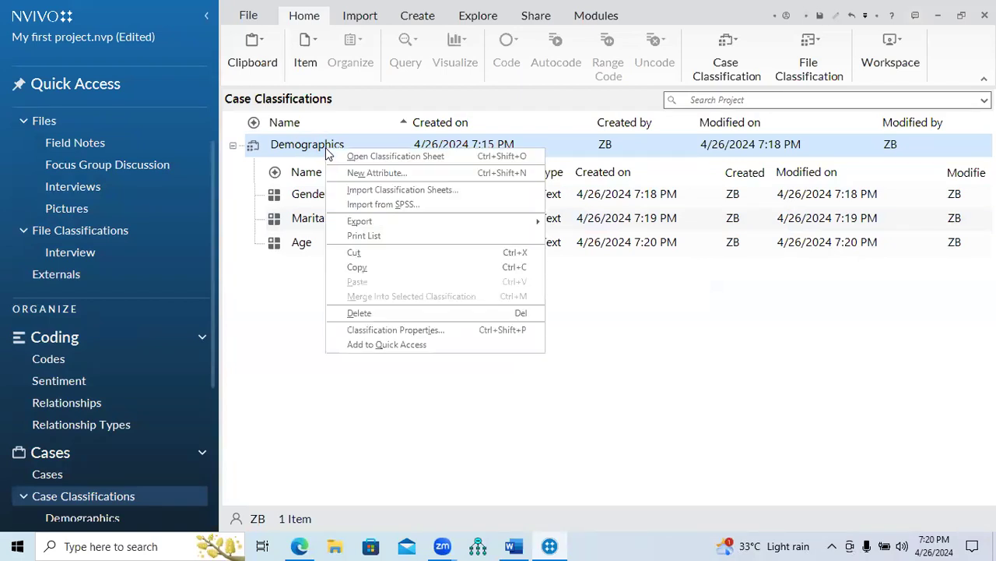
pyautogui.click(361, 173)
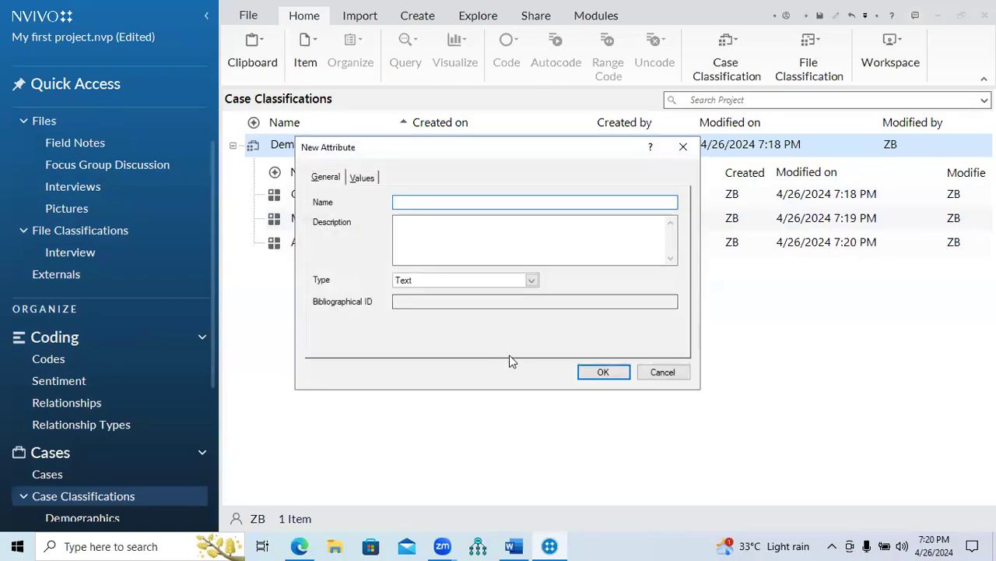
pyautogui.write('Qualification')
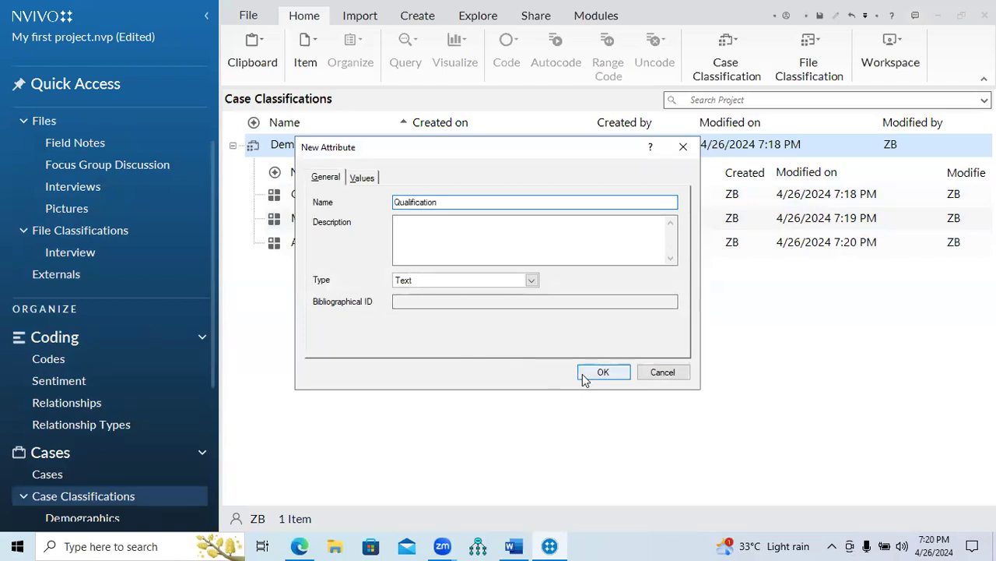
# - Add the values Undergraduate and Graduate to the Qualification attribute and create it
pyautogui.click(367, 177)
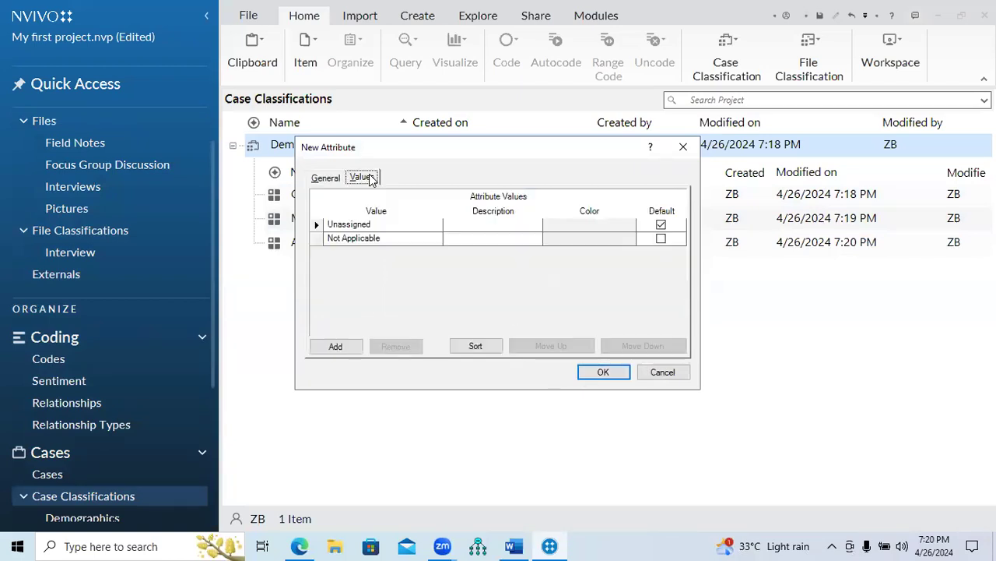
pyautogui.click(339, 352)
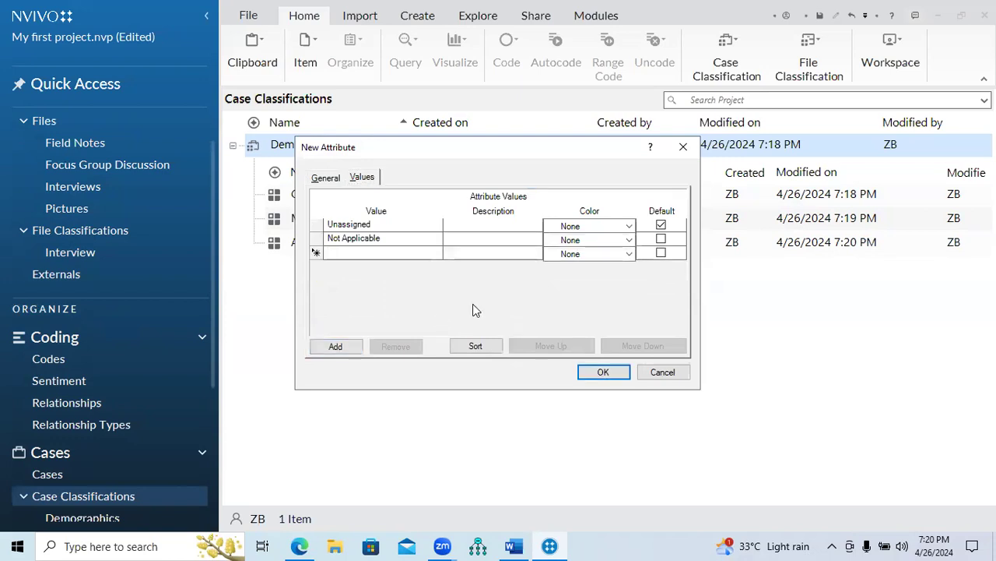
pyautogui.write('Undergraduate')
pyautogui.click(348, 347)
pyautogui.write('Gradyate')
pyautogui.press('BackSpace')
pyautogui.press('BackSpace')
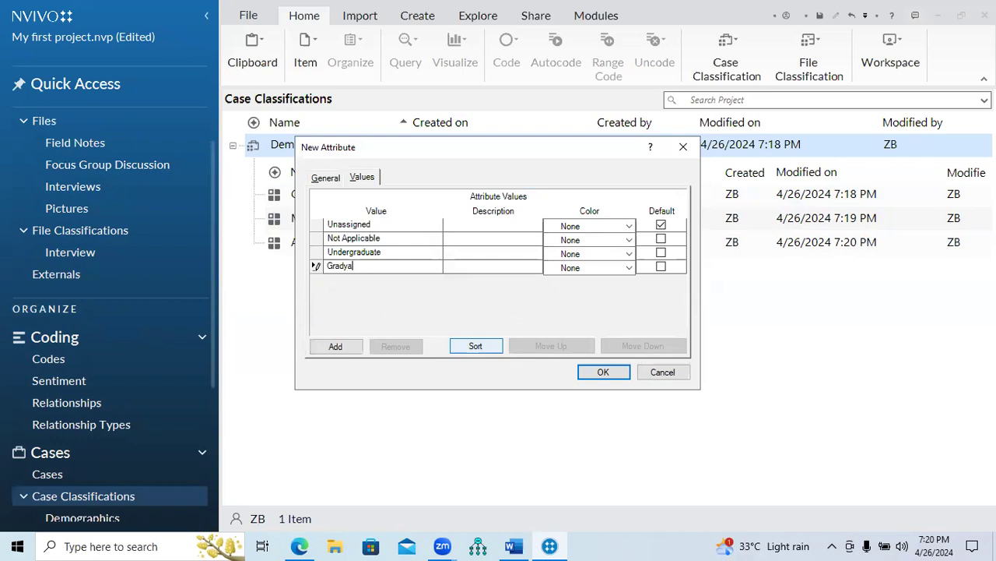
pyautogui.write('uagte')
pyautogui.press('BackSpace')
pyautogui.press('BackSpace')
pyautogui.press('BackSpace')
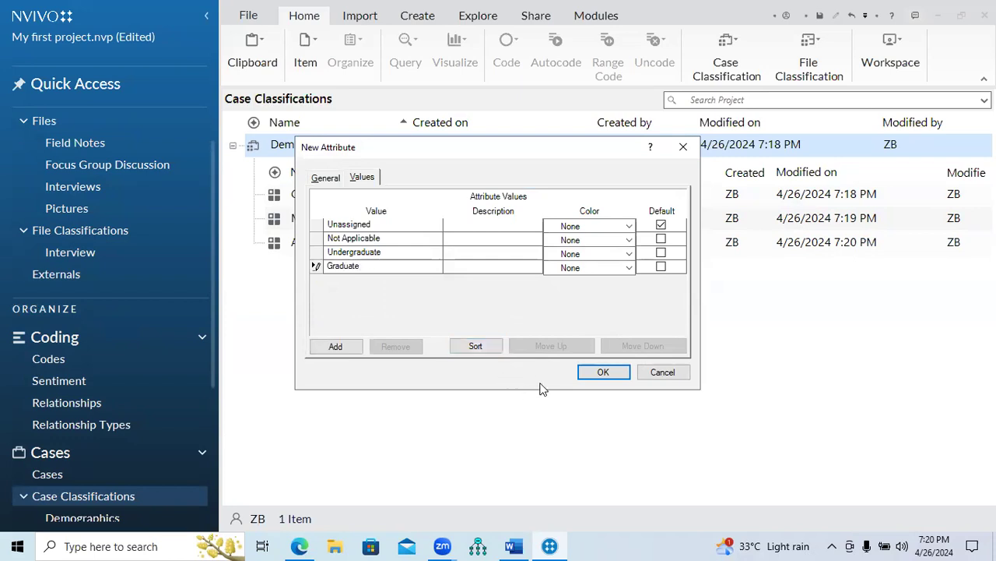
pyautogui.click(592, 379)
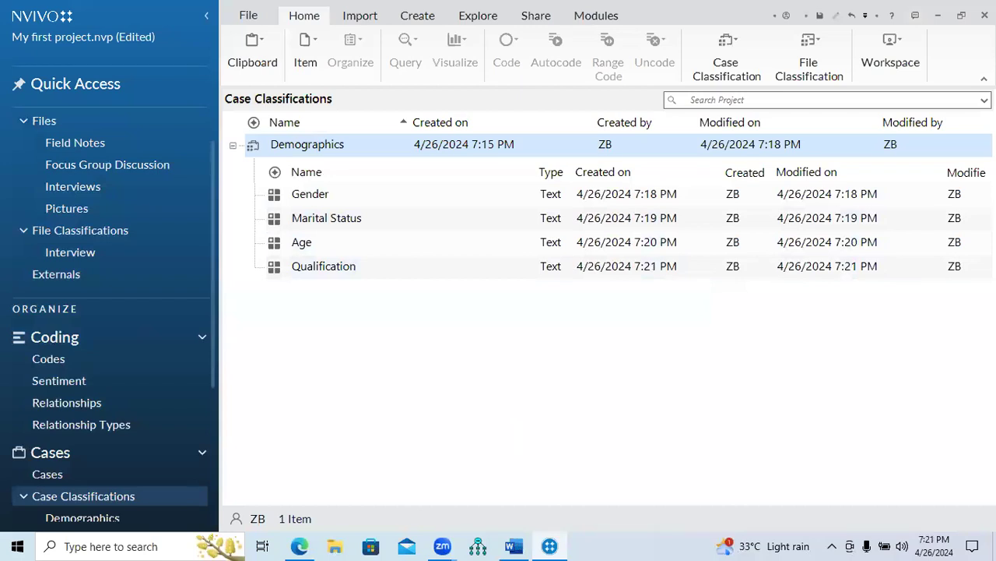
# - Switch to the Word guide and read on through the remaining attribute instructions to the section on assigning attributes to the data
pyautogui.hotkey('alt', 'Tab')
pyautogui.scroll(-5, 500, 331)
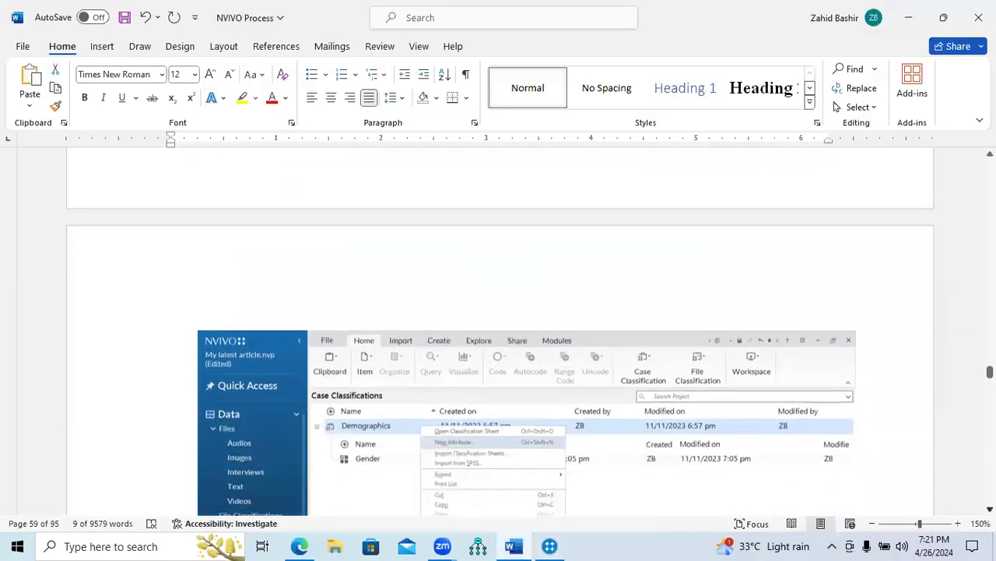
pyautogui.scroll(-10, 500, 331)
pyautogui.scroll(-3, 500, 331)
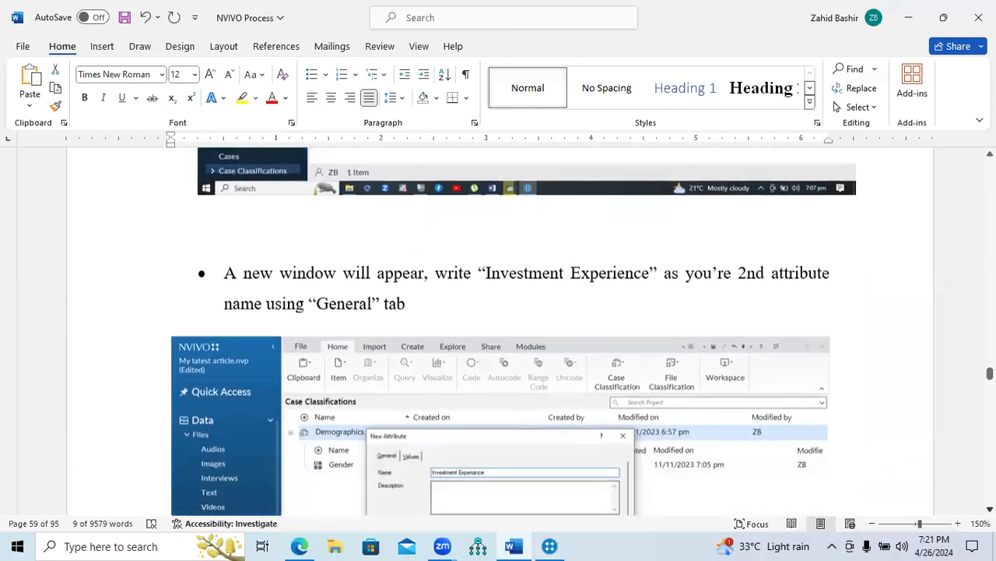
pyautogui.scroll(-5, 500, 331)
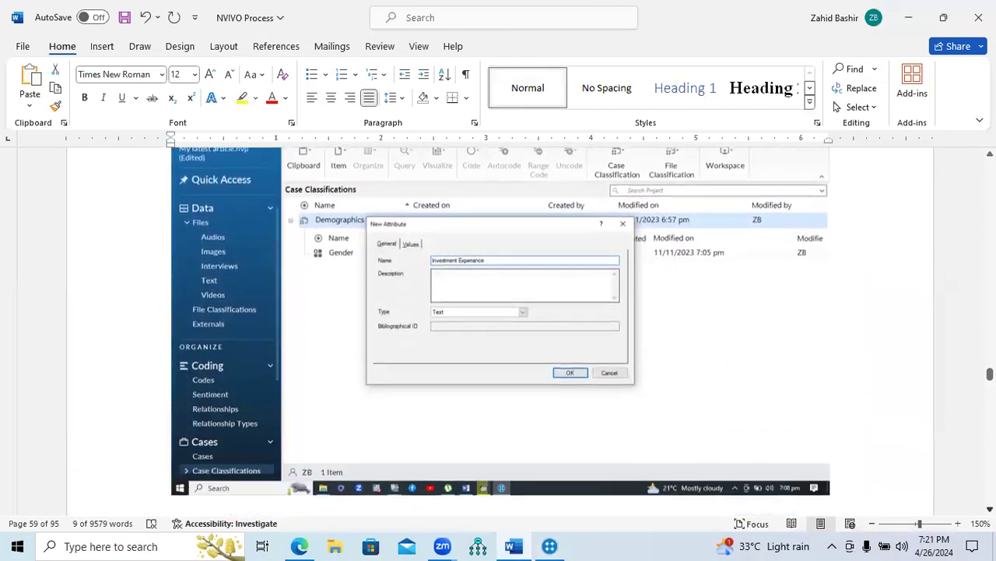
pyautogui.scroll(-8, 500, 331)
pyautogui.scroll(-6, 500, 331)
pyautogui.scroll(-2, 471, 239)
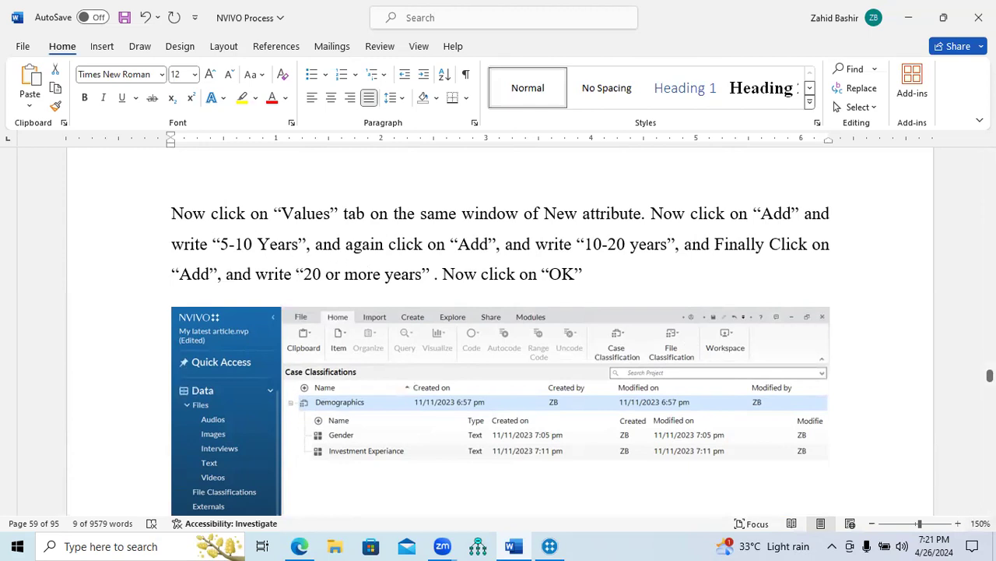
pyautogui.scroll(-3, 501, 335)
pyautogui.scroll(-7, 703, 381)
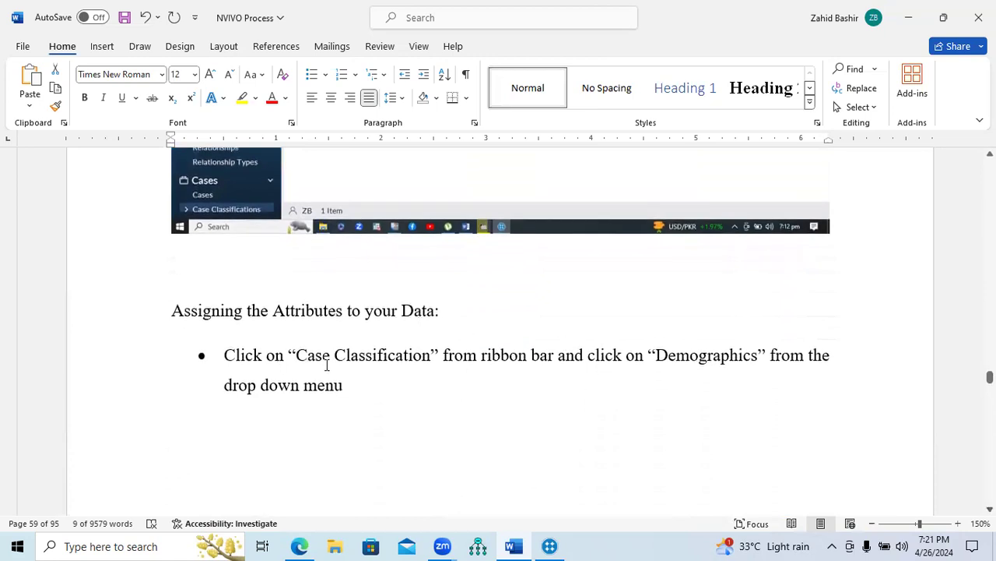
pyautogui.moveTo(297, 360); pyautogui.dragTo(361, 396)
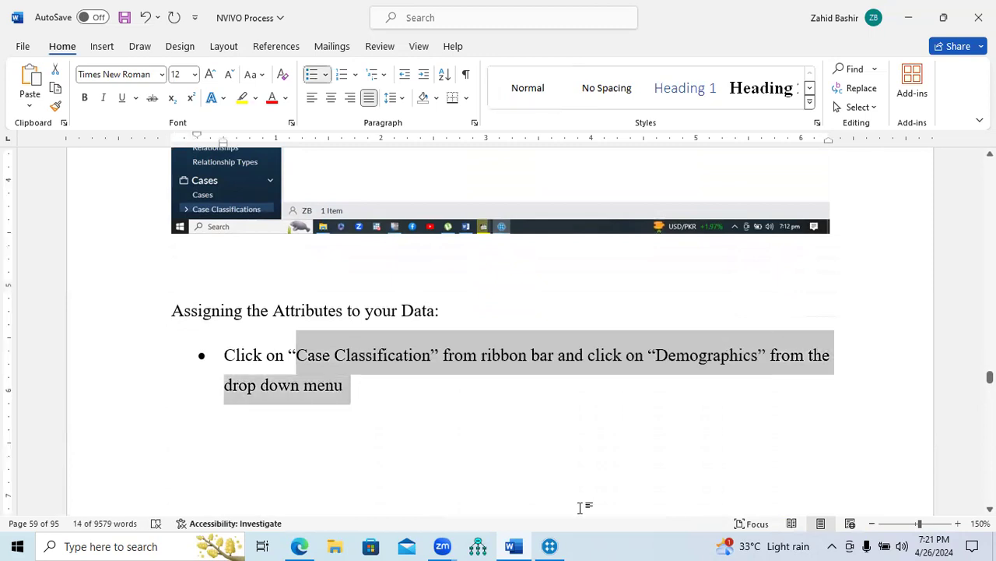
# - Switch back to NVivo and open the classification sheet of the Demographics case classification
pyautogui.click(550, 546)
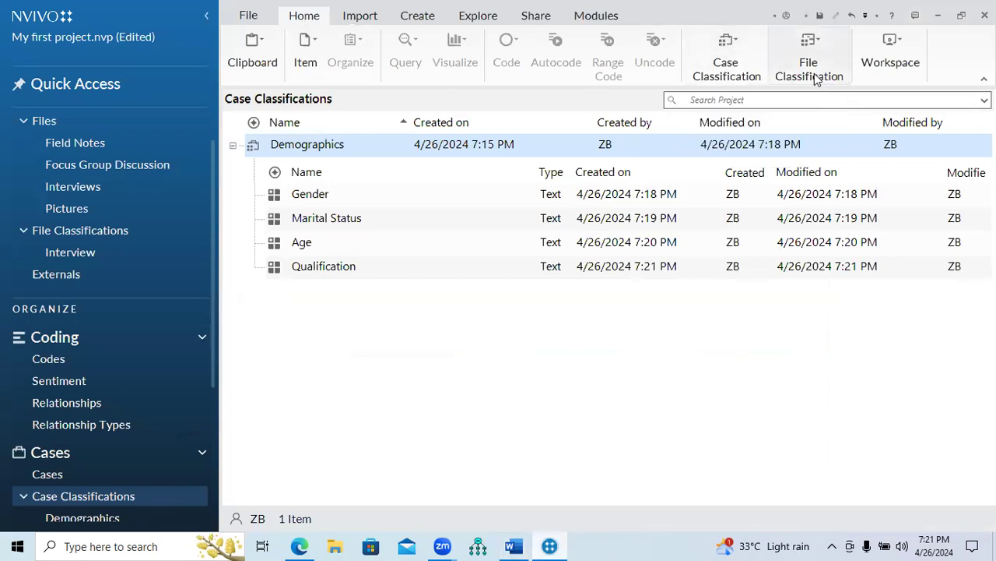
pyautogui.click(734, 78)
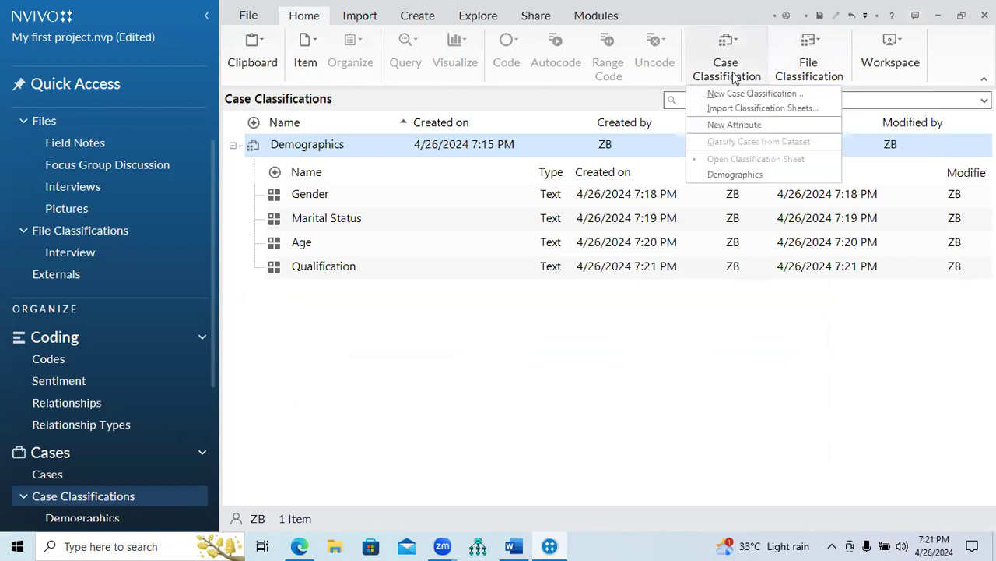
pyautogui.click(738, 176)
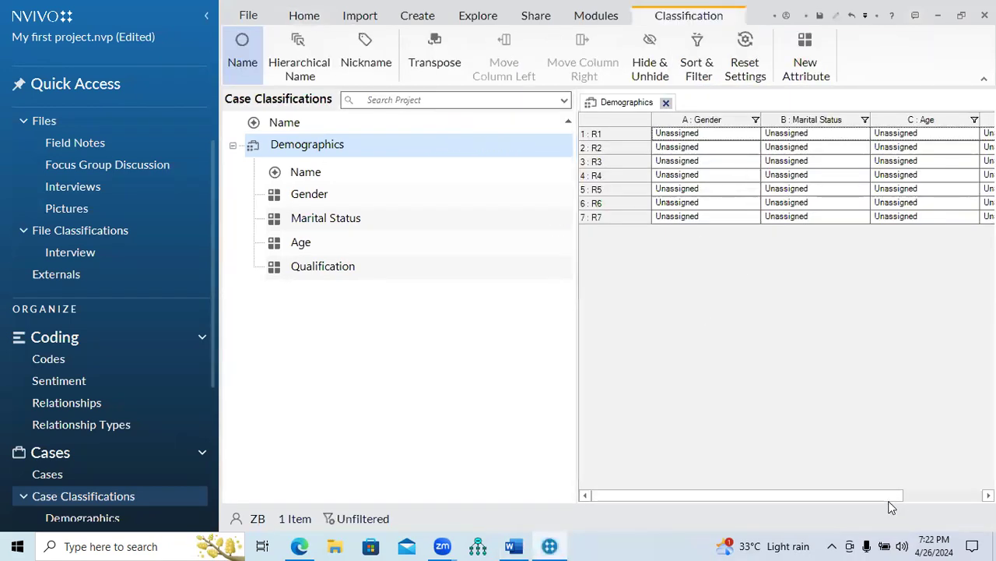
# - In the classification sheet, set Gender to Male for cases R1 and R2 and to Female for R3
pyautogui.moveTo(887, 503); pyautogui.dragTo(855, 509)
pyautogui.click(754, 135)
pyautogui.click(716, 167)
pyautogui.click(754, 149)
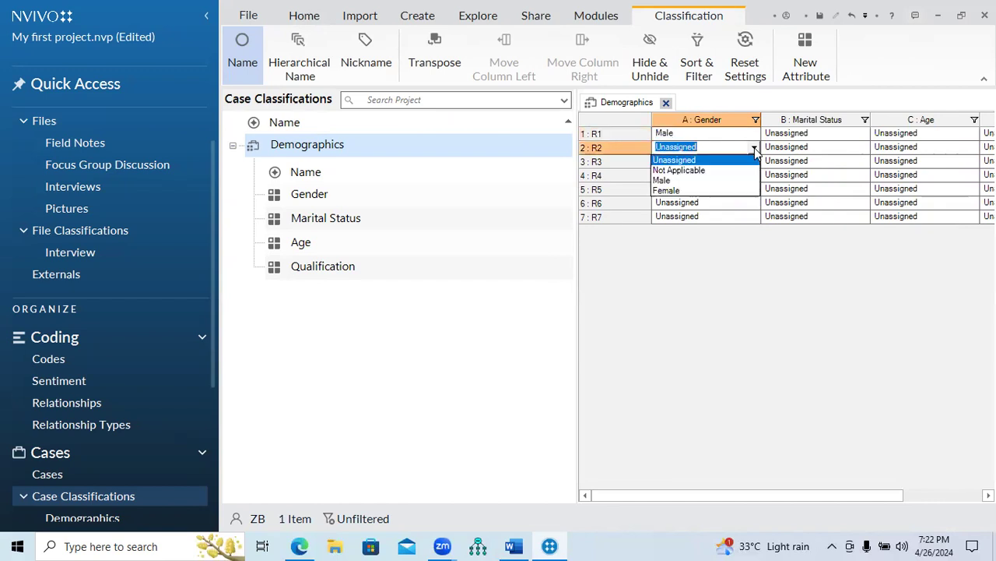
pyautogui.click(720, 181)
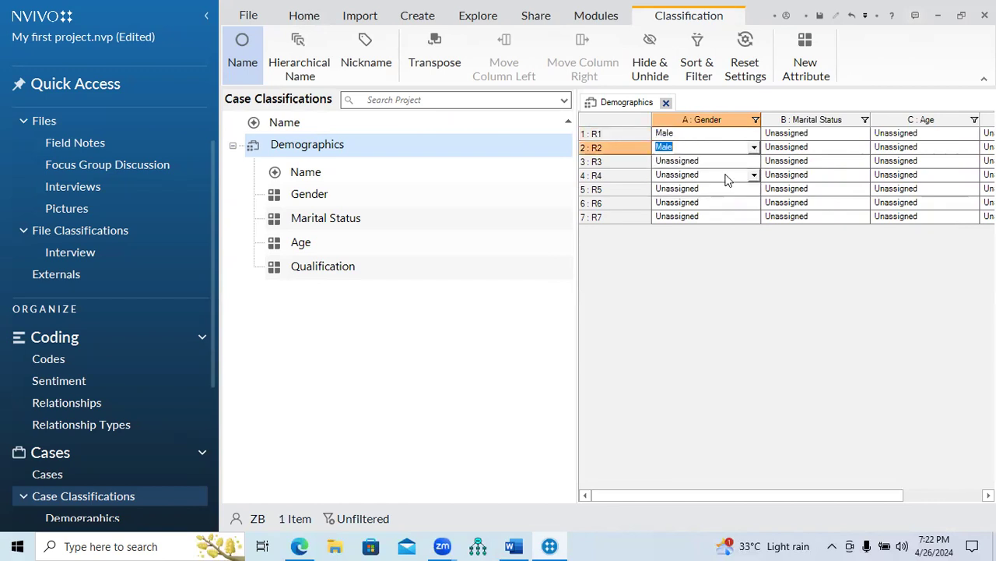
pyautogui.click(754, 161)
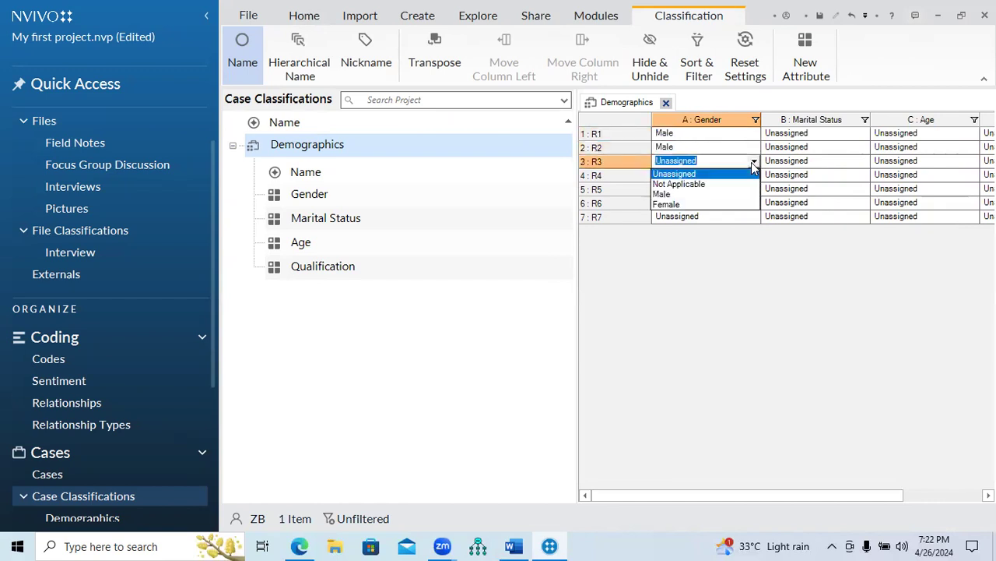
pyautogui.click(728, 204)
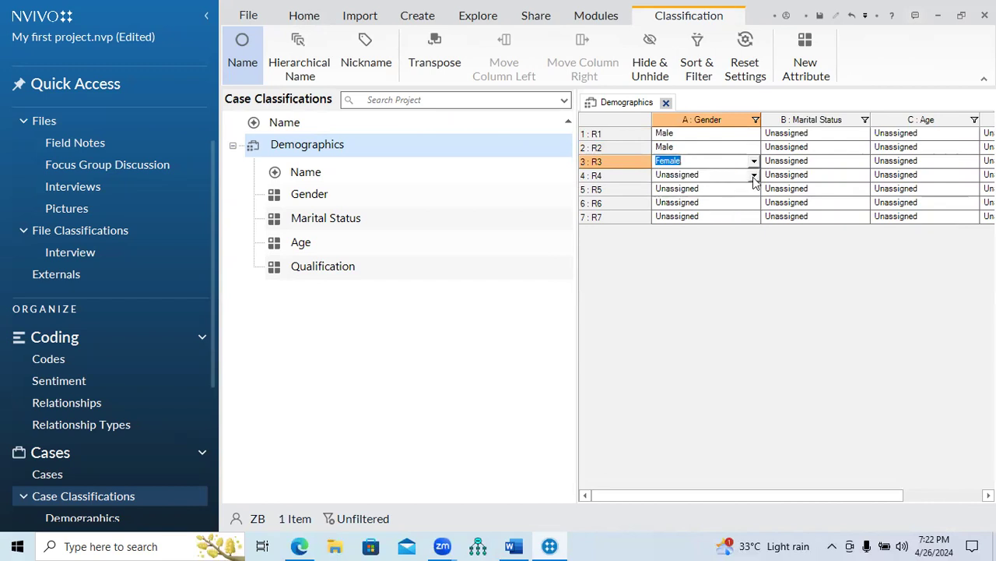
# - Set Gender to Male for cases R4 and R7 and to Female for R5 and R6
pyautogui.click(755, 175)
pyautogui.click(734, 204)
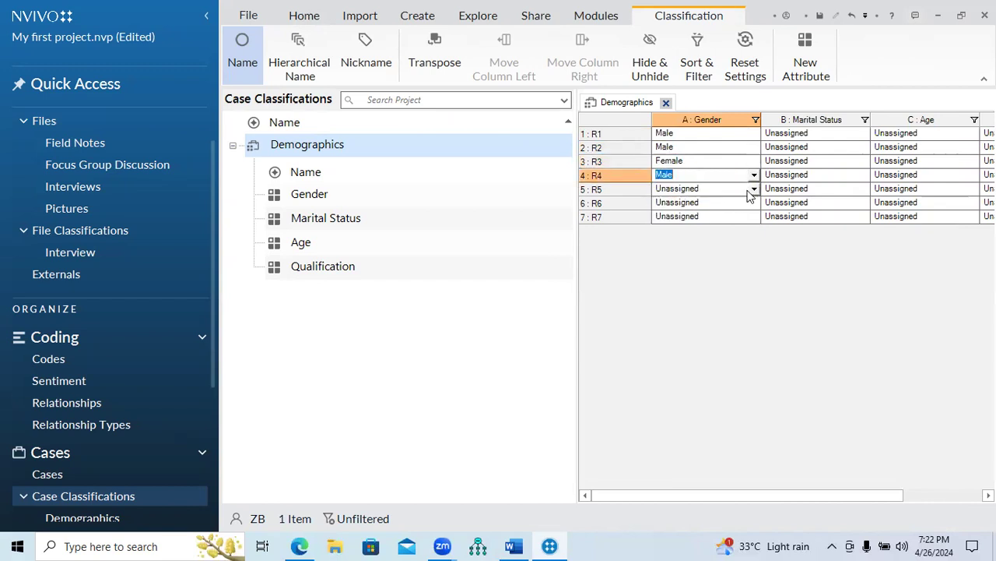
pyautogui.click(755, 190)
pyautogui.click(729, 229)
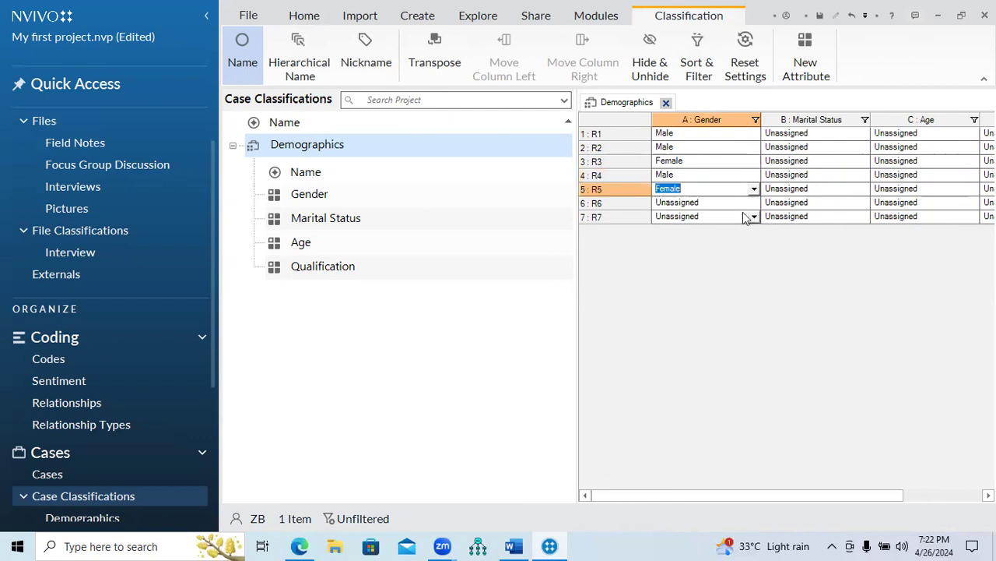
pyautogui.click(755, 203)
pyautogui.click(717, 246)
pyautogui.click(755, 216)
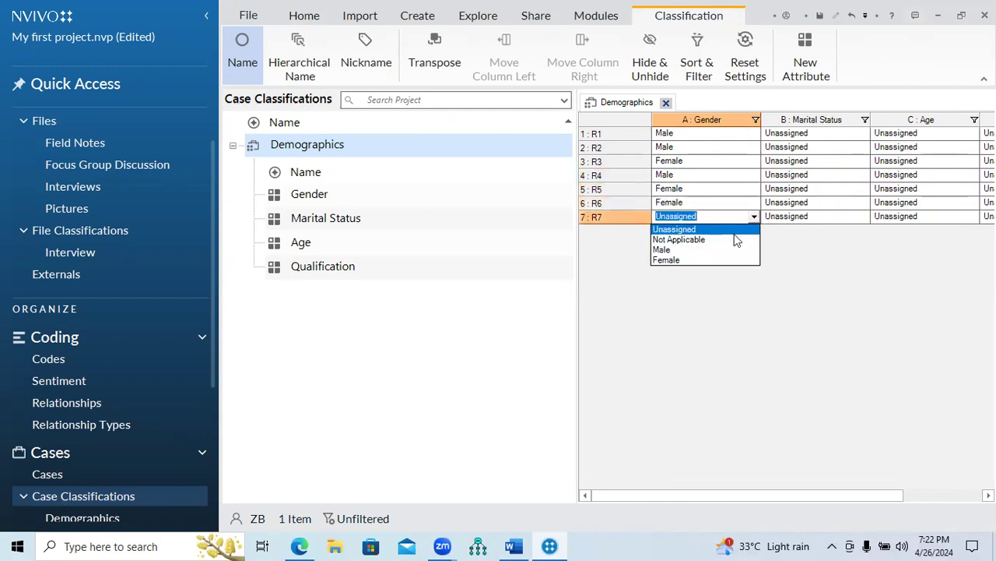
pyautogui.click(720, 247)
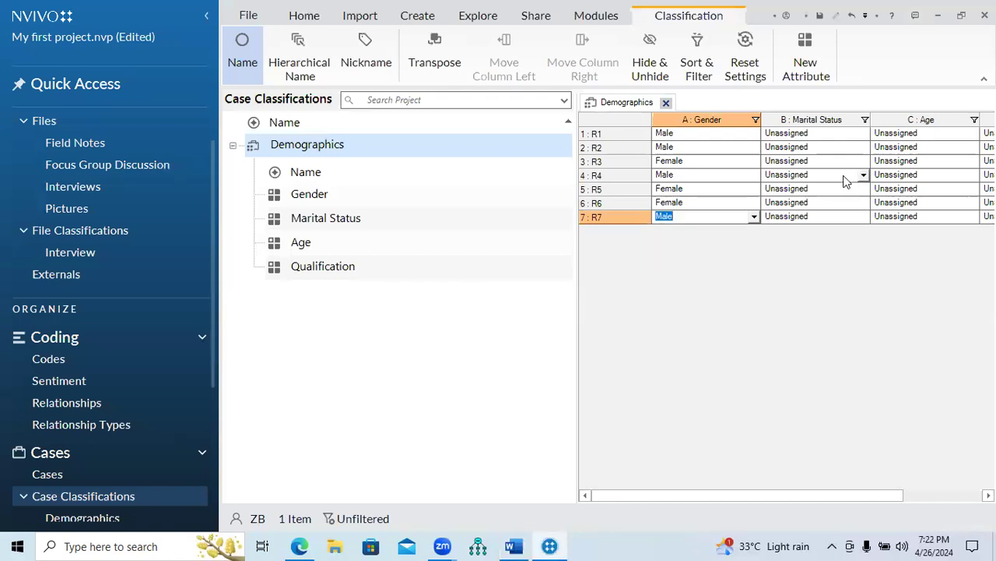
# - Set Marital Status to Single/Engaged for cases R1 and R2 and to Married for R3 and R4
pyautogui.click(863, 135)
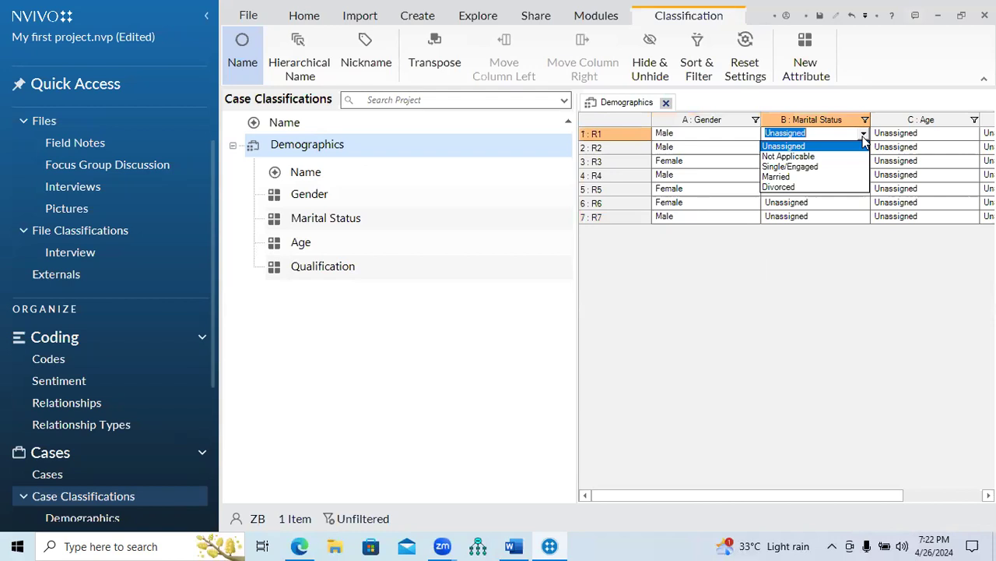
pyautogui.click(838, 167)
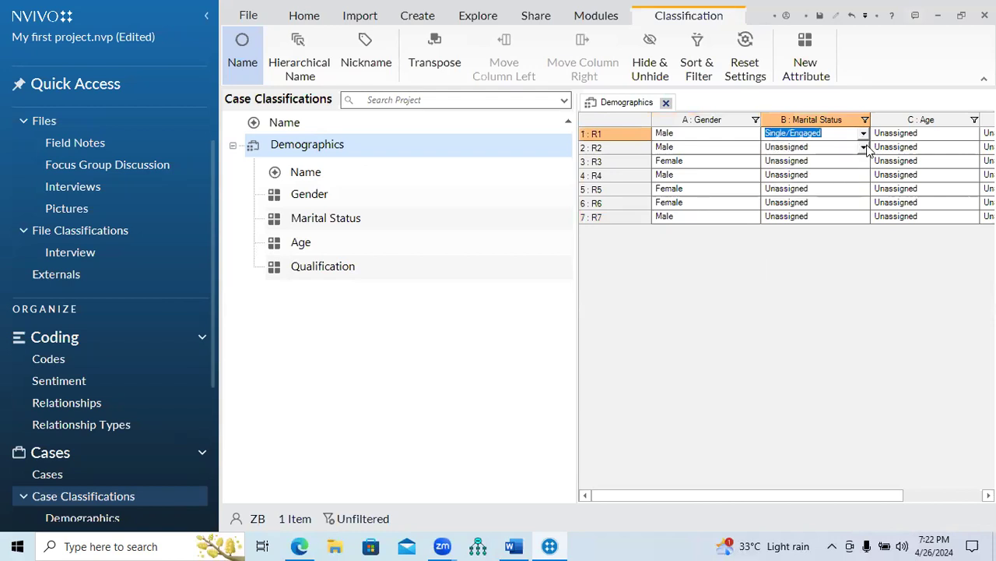
pyautogui.click(864, 148)
pyautogui.click(833, 183)
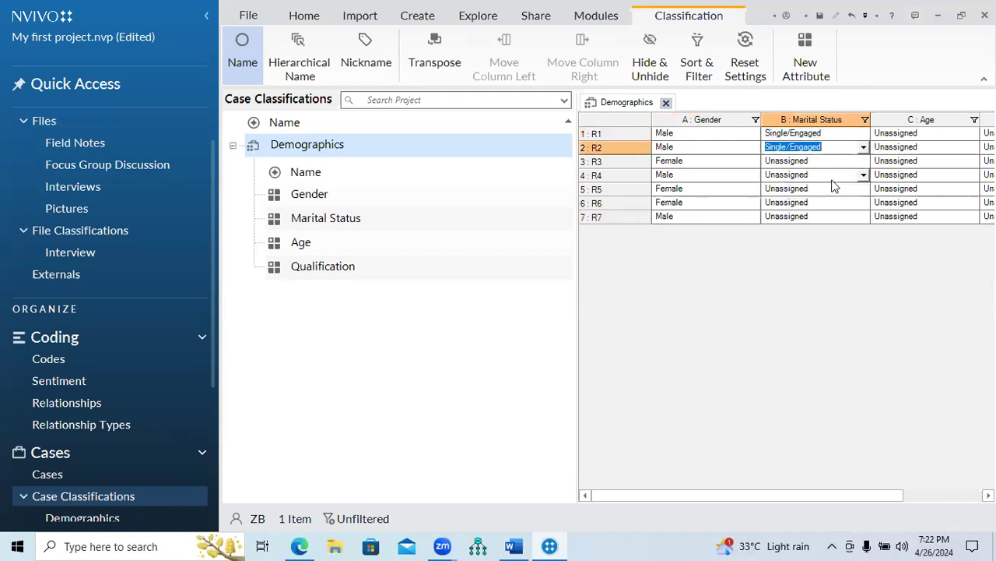
pyautogui.click(863, 161)
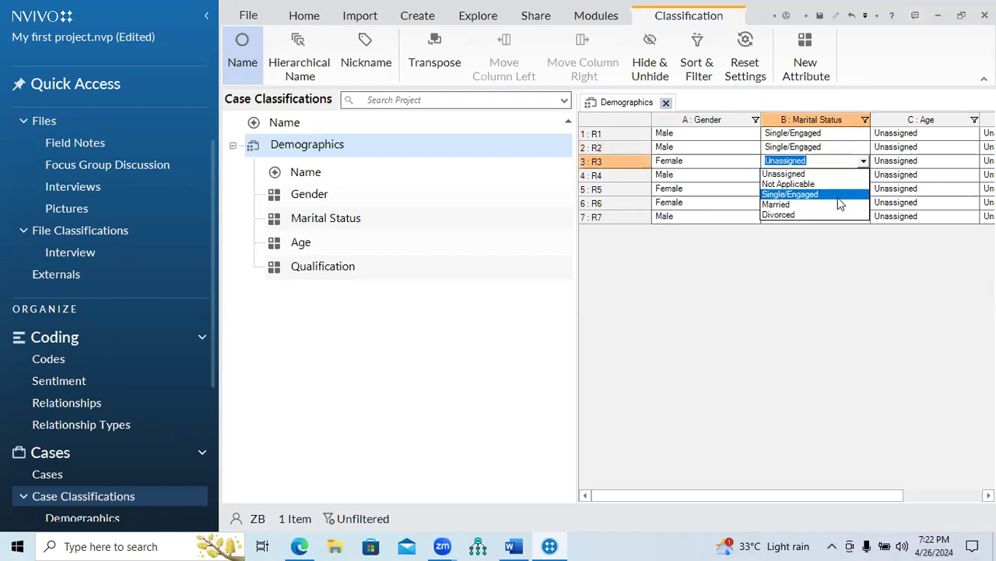
pyautogui.click(837, 202)
pyautogui.click(863, 175)
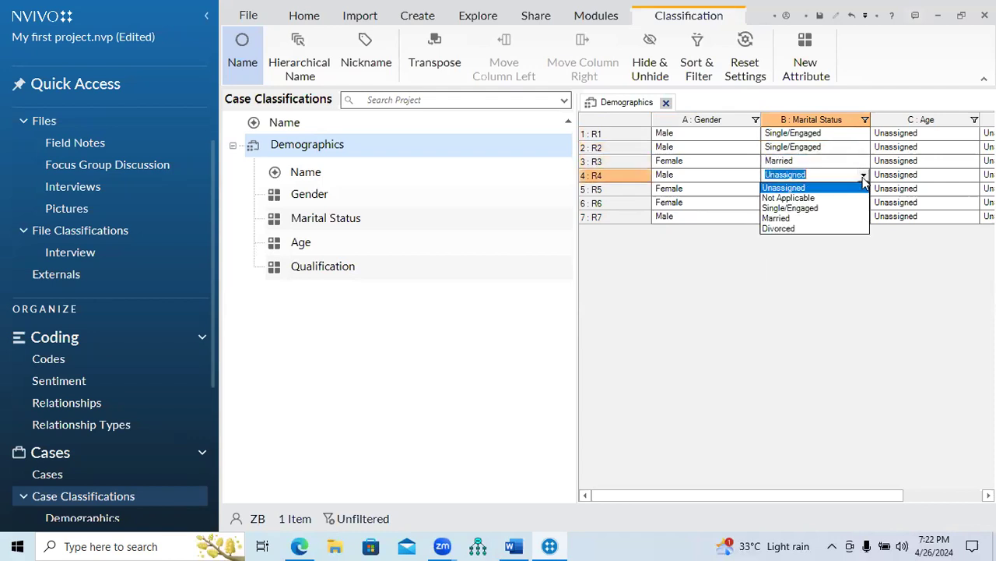
pyautogui.click(838, 218)
# - Set Marital Status to Married for case R5, Divorced for R6 and Single/Engaged for R7
pyautogui.click(863, 190)
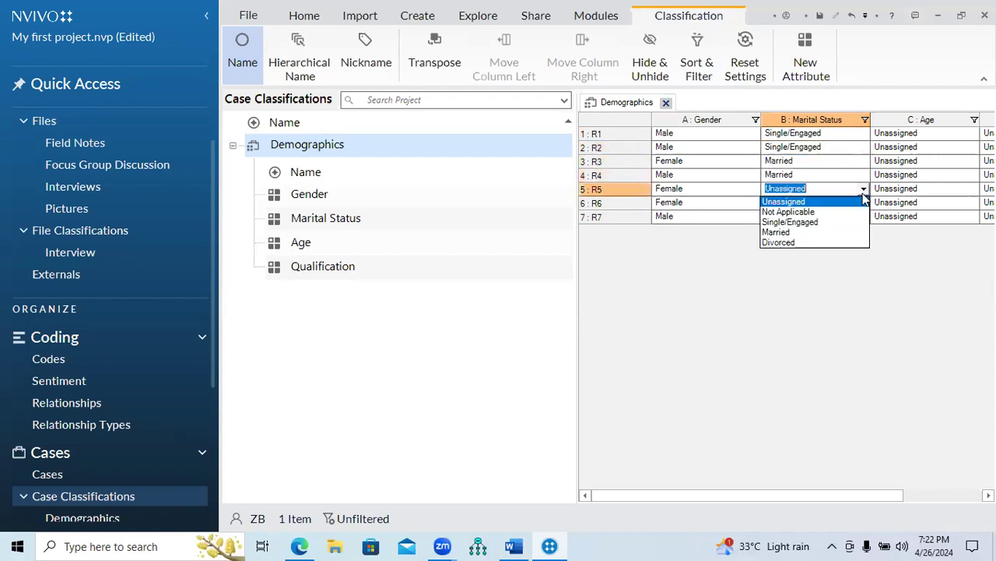
pyautogui.click(830, 232)
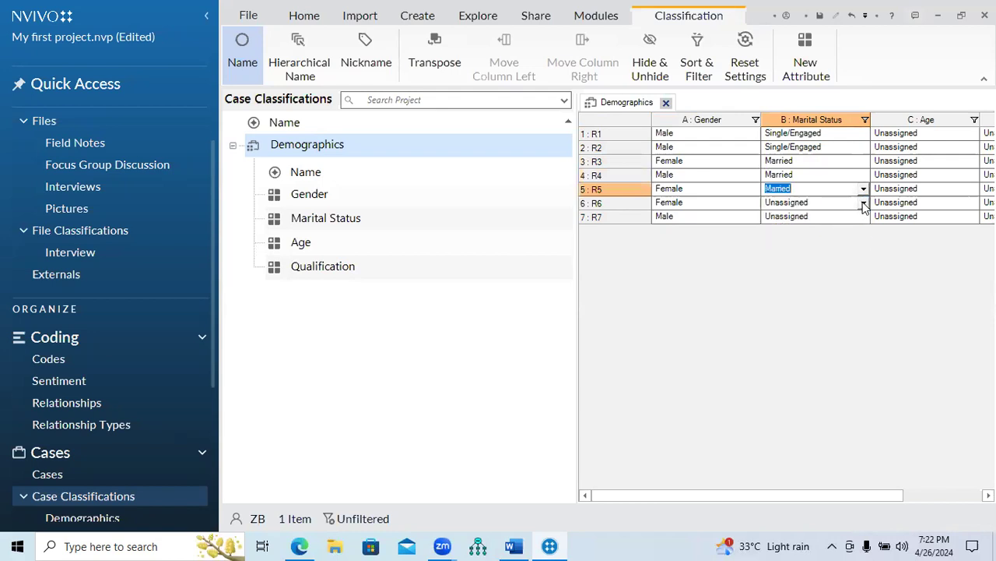
pyautogui.click(863, 202)
pyautogui.click(835, 257)
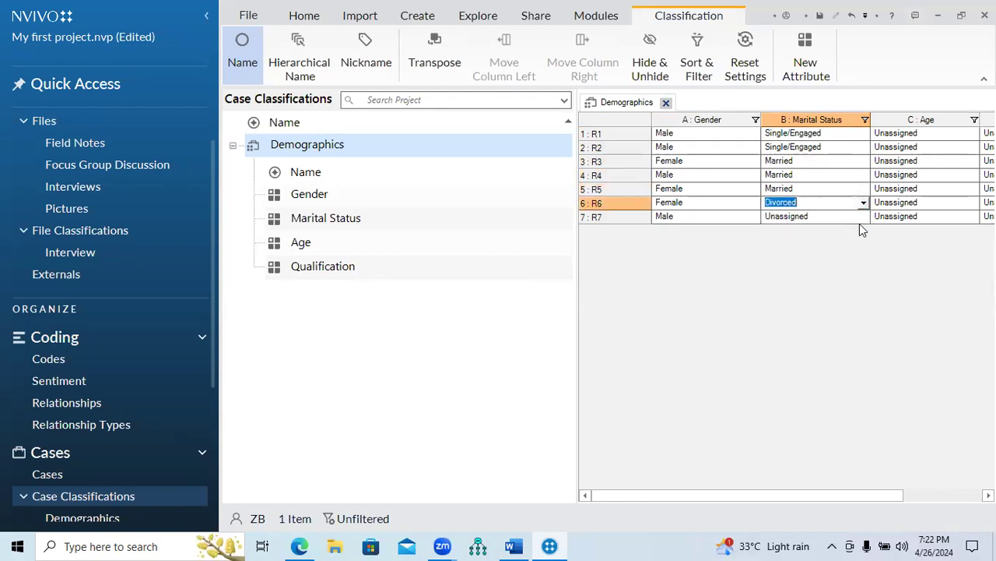
pyautogui.click(862, 217)
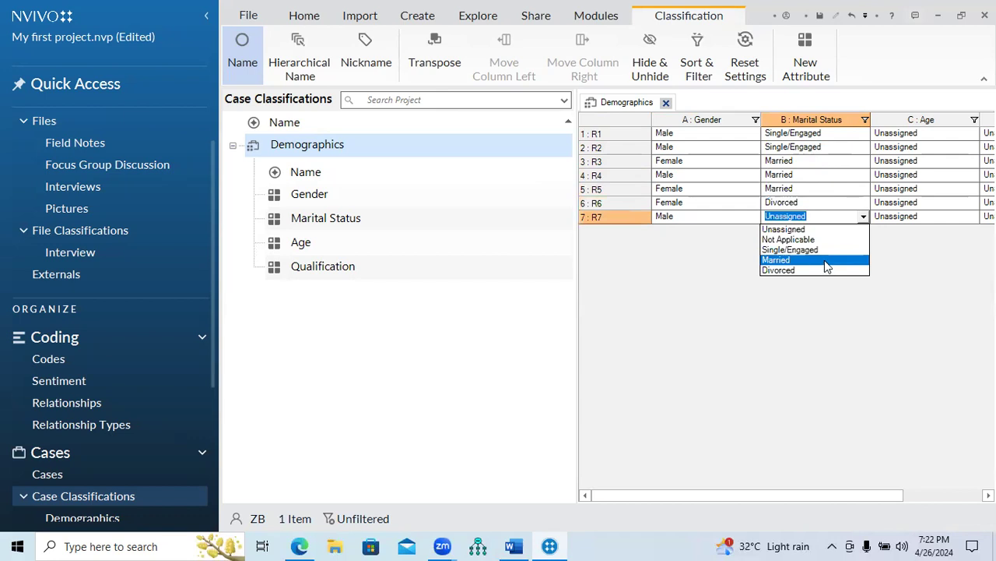
pyautogui.click(827, 250)
# - Set Age to 26-30 Years for cases R1 and R3 and to 31-40 Years for R2
pyautogui.moveTo(884, 496); pyautogui.dragTo(970, 498)
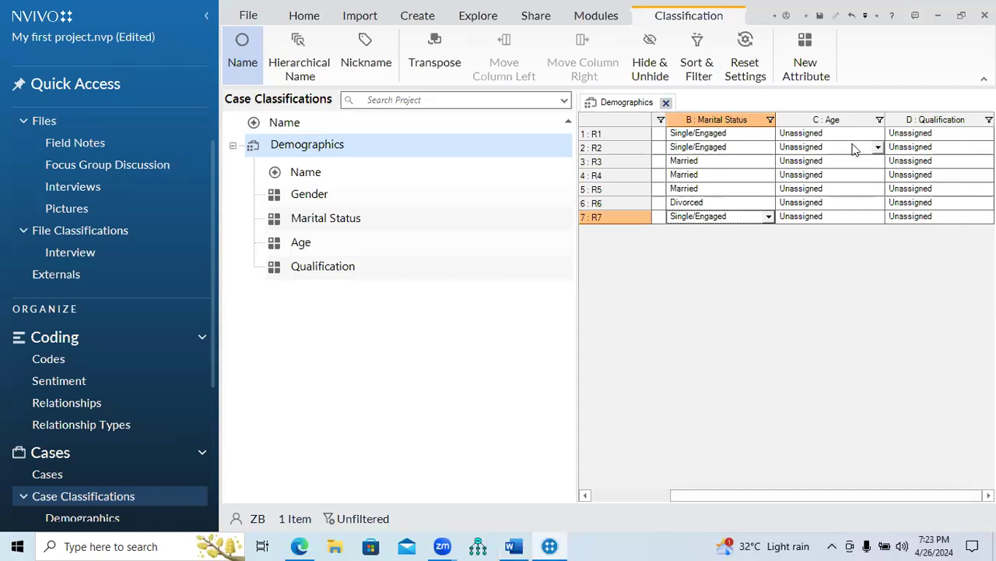
pyautogui.click(878, 135)
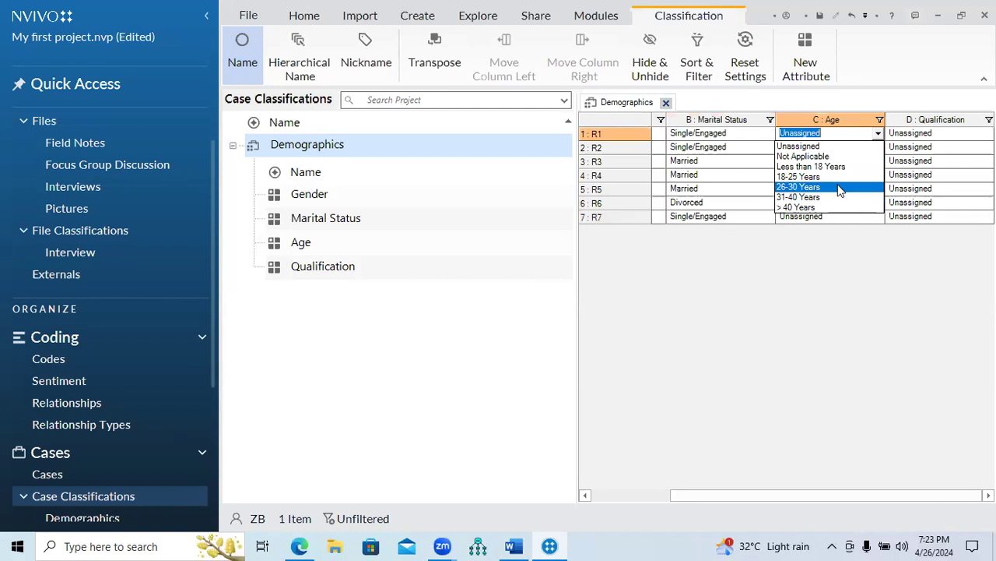
pyautogui.click(840, 188)
pyautogui.click(877, 147)
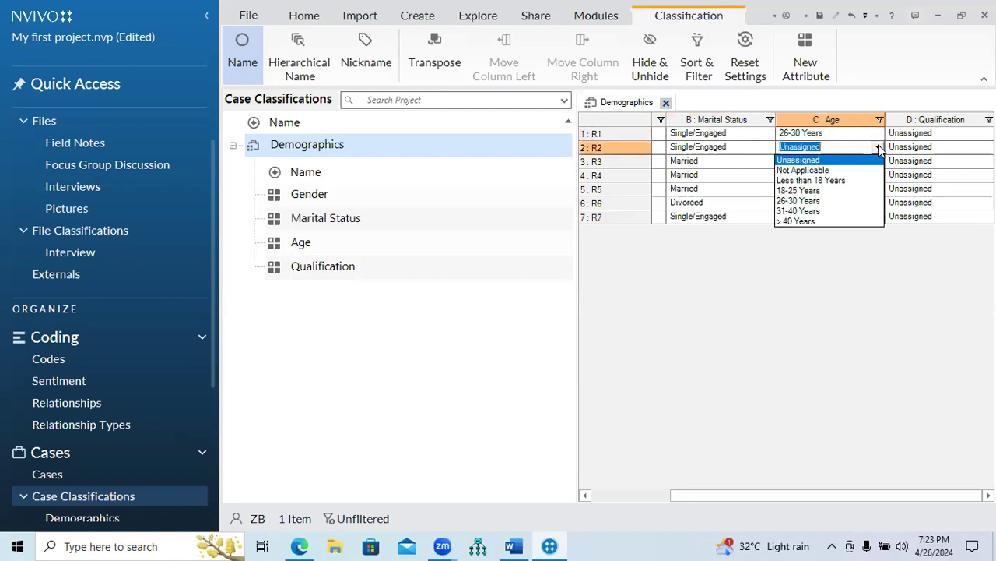
pyautogui.click(845, 211)
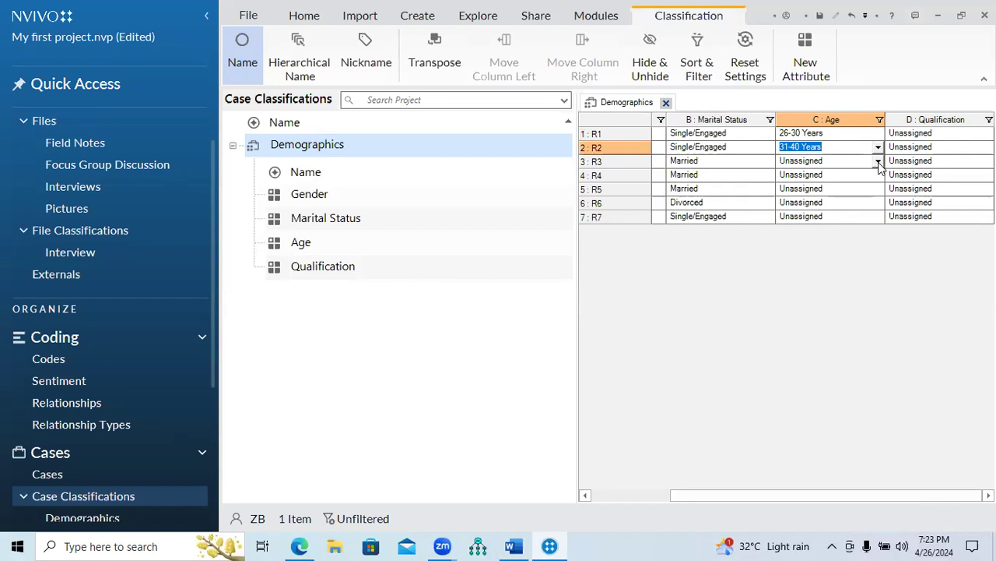
pyautogui.click(878, 161)
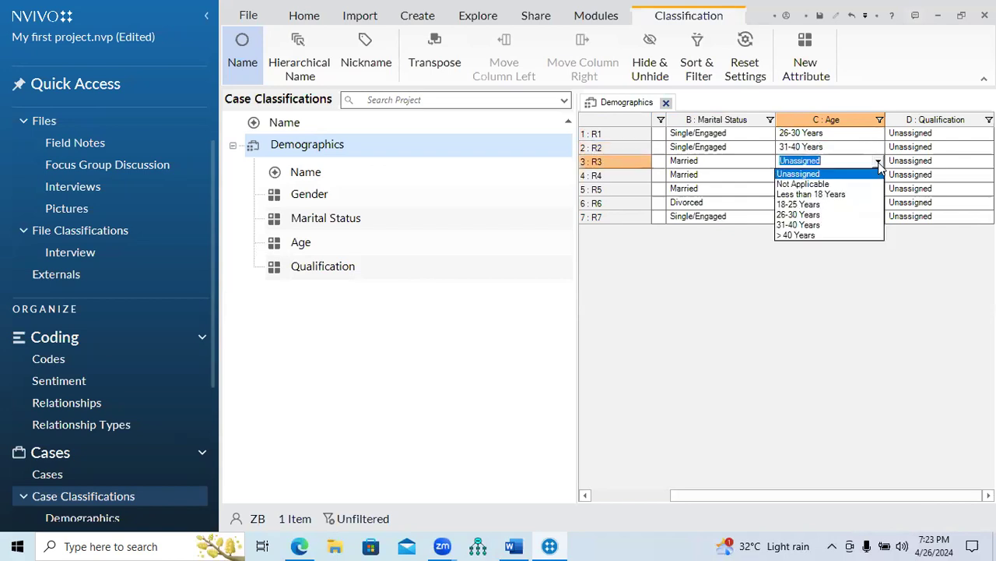
pyautogui.click(847, 215)
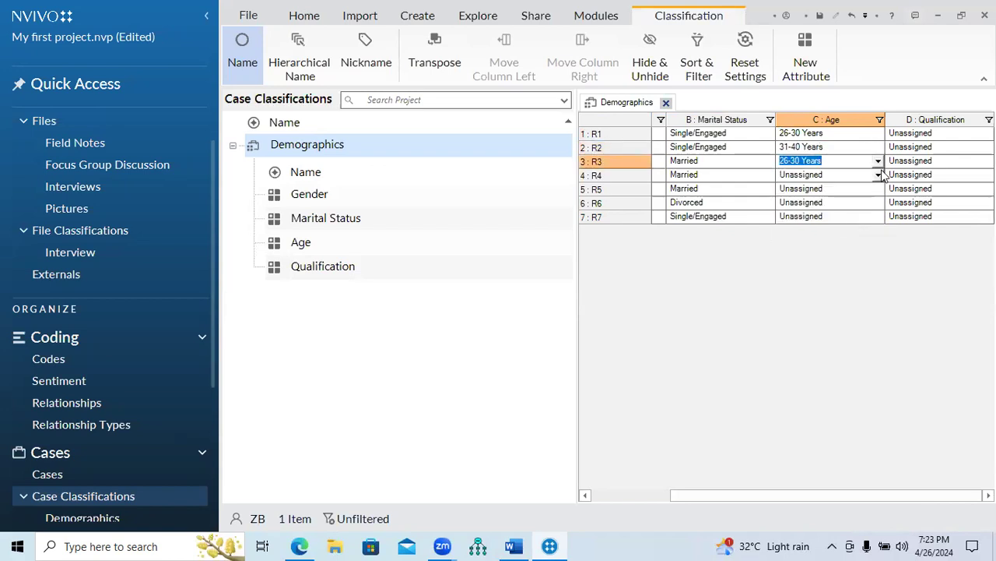
# - Set Age to 31-40 Years for case R4 and to > 40 Years for R5 and R6
pyautogui.click(878, 175)
pyautogui.click(833, 238)
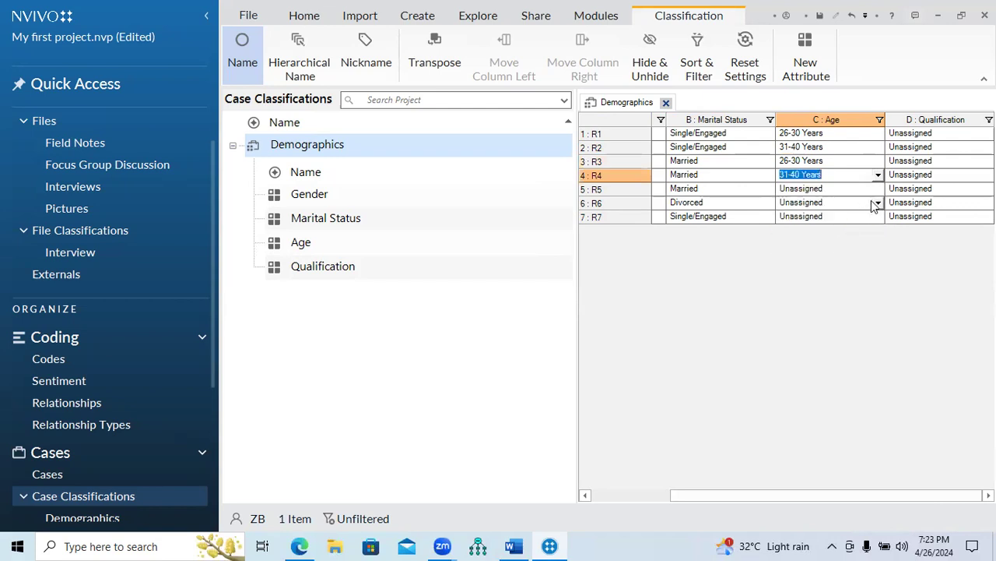
pyautogui.click(876, 188)
pyautogui.click(842, 267)
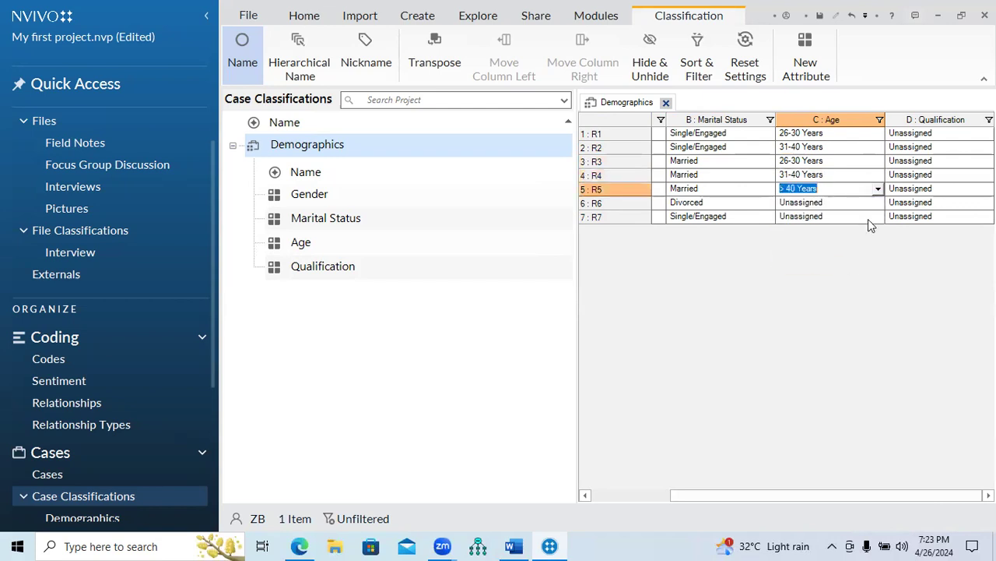
pyautogui.click(878, 203)
pyautogui.click(843, 277)
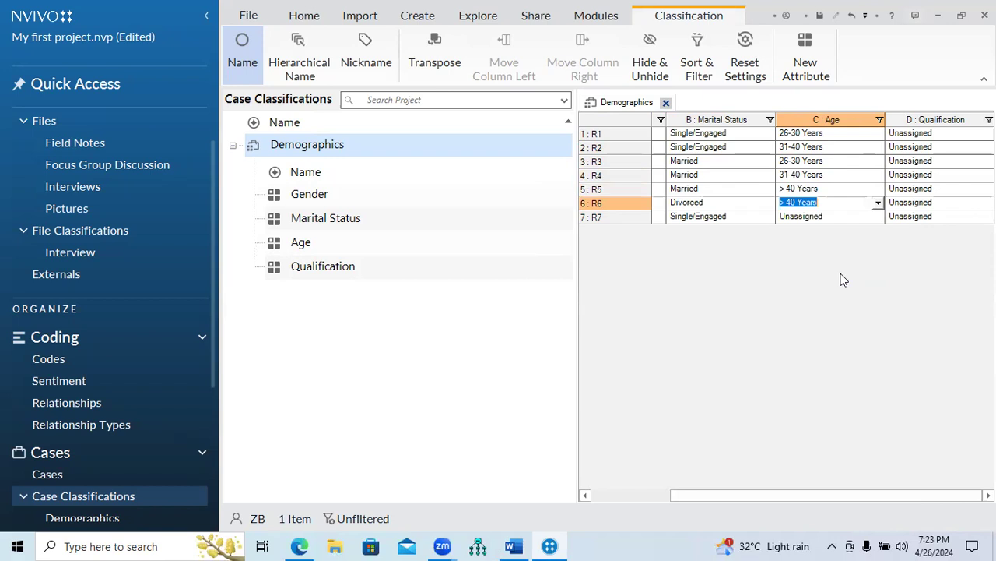
# - Set Age to 18-25 Years for case R7 and Qualification to Undergraduate for cases R1, R2 and R3
pyautogui.click(878, 218)
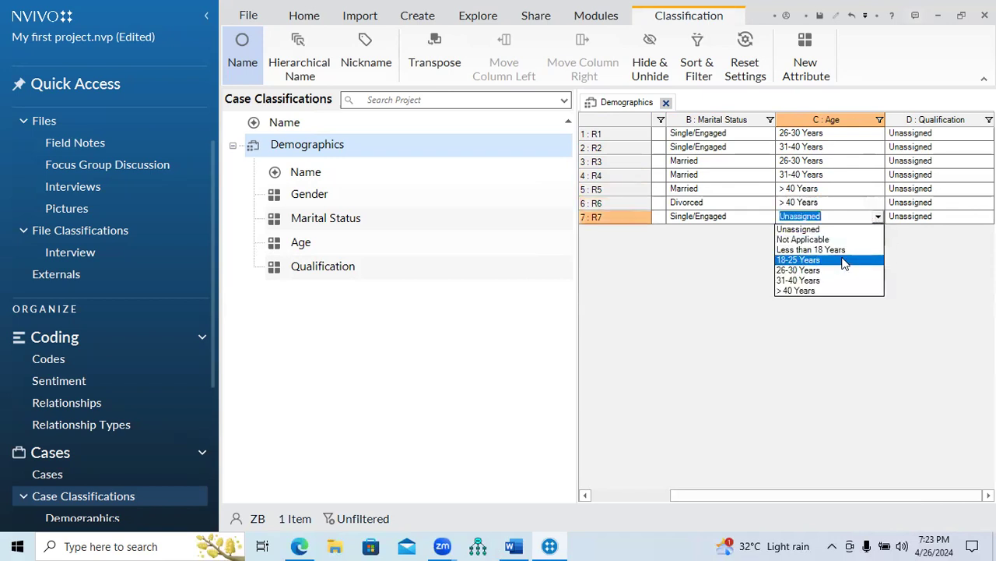
pyautogui.click(844, 262)
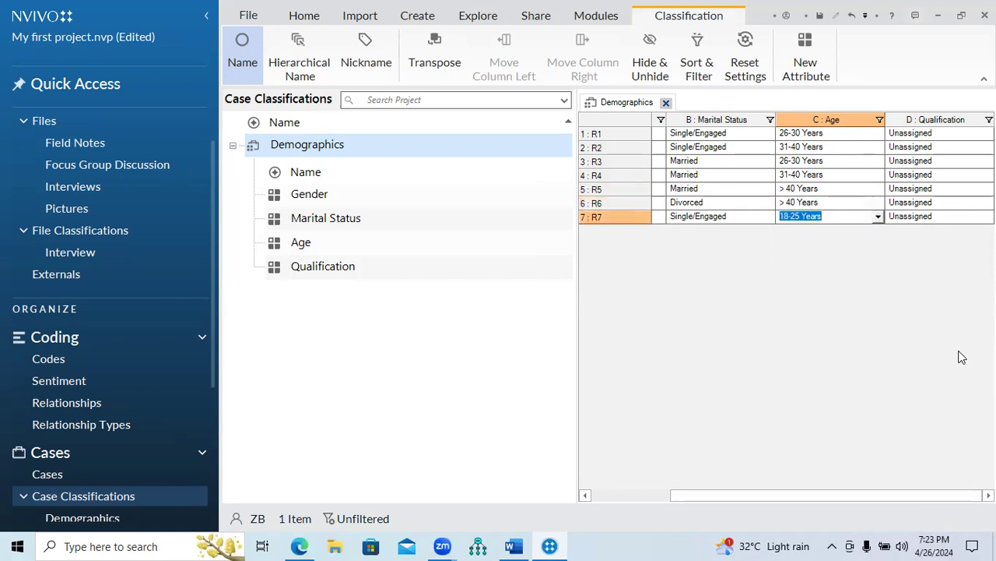
pyautogui.click(987, 133)
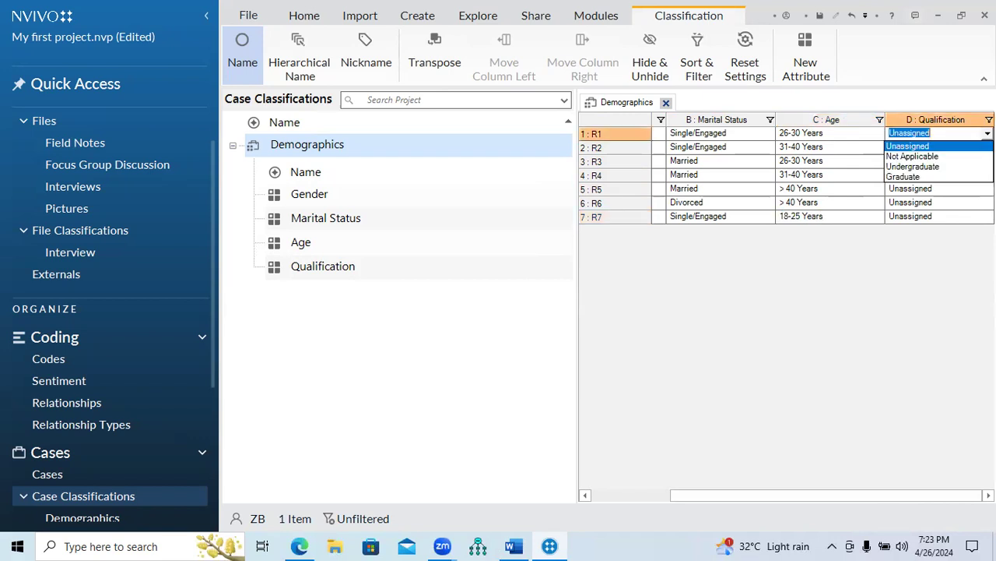
pyautogui.click(968, 167)
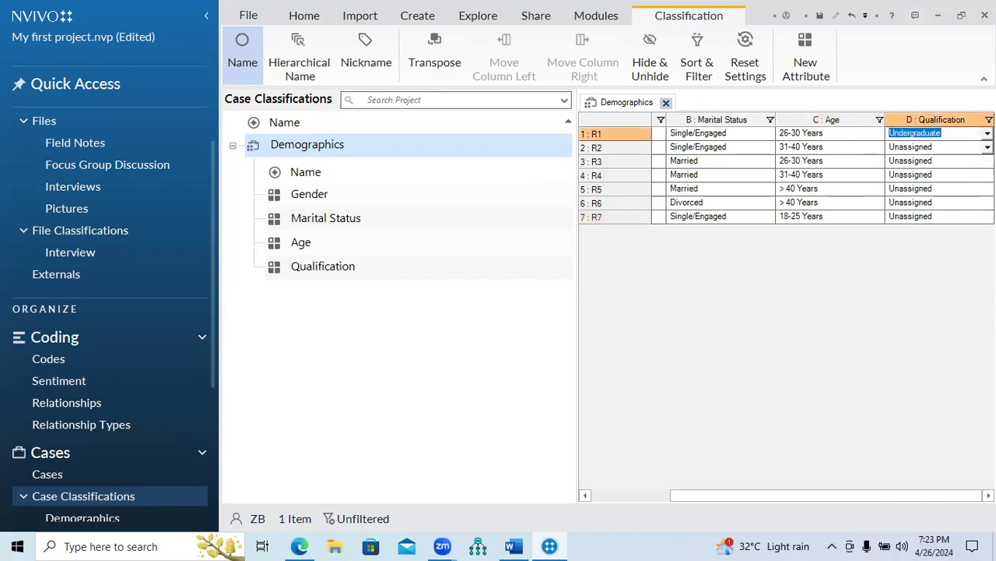
pyautogui.click(988, 147)
pyautogui.click(949, 182)
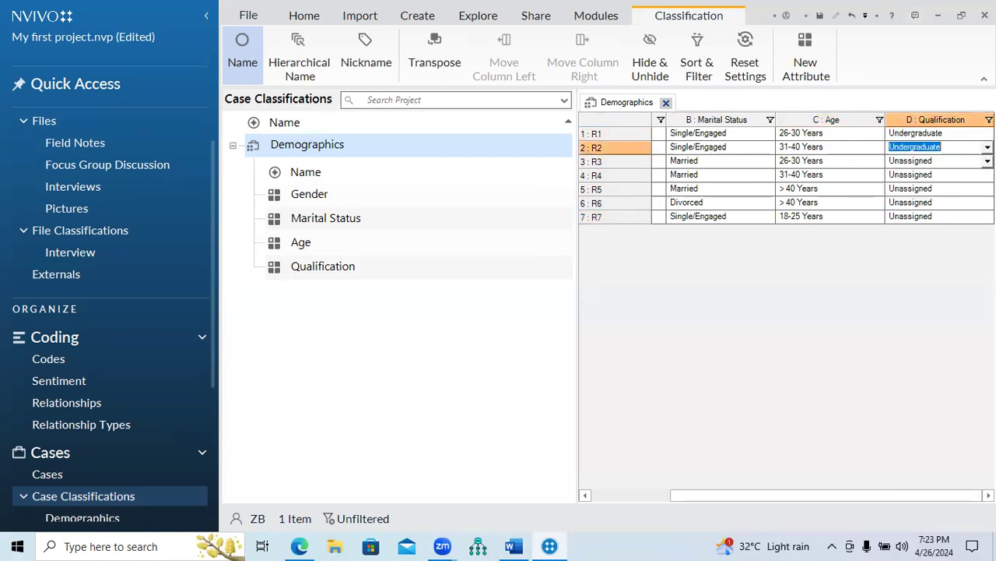
pyautogui.click(987, 161)
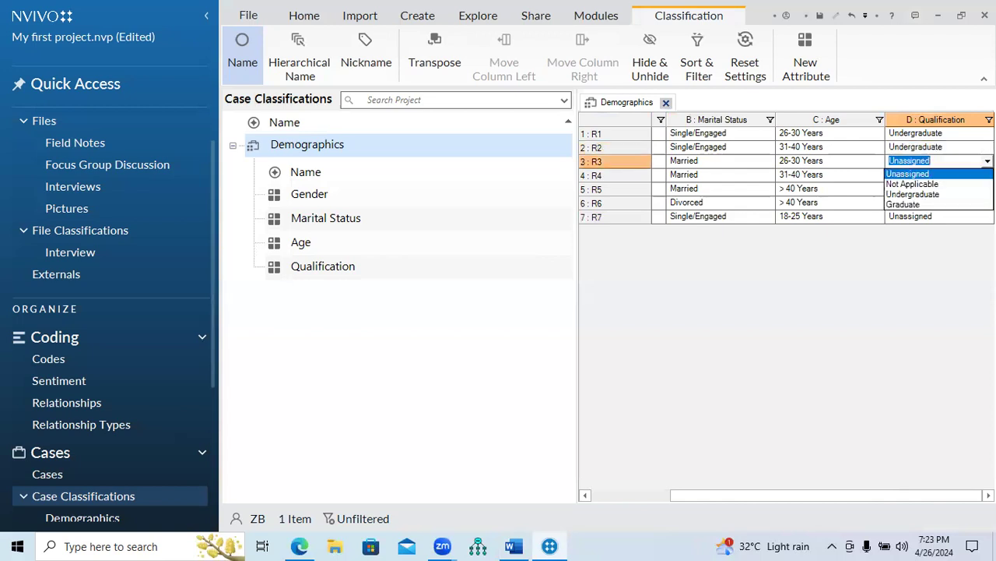
pyautogui.click(958, 196)
# - Set Qualification to Graduate for case R4 and to Undergraduate for R5, R6 and R7
pyautogui.click(988, 174)
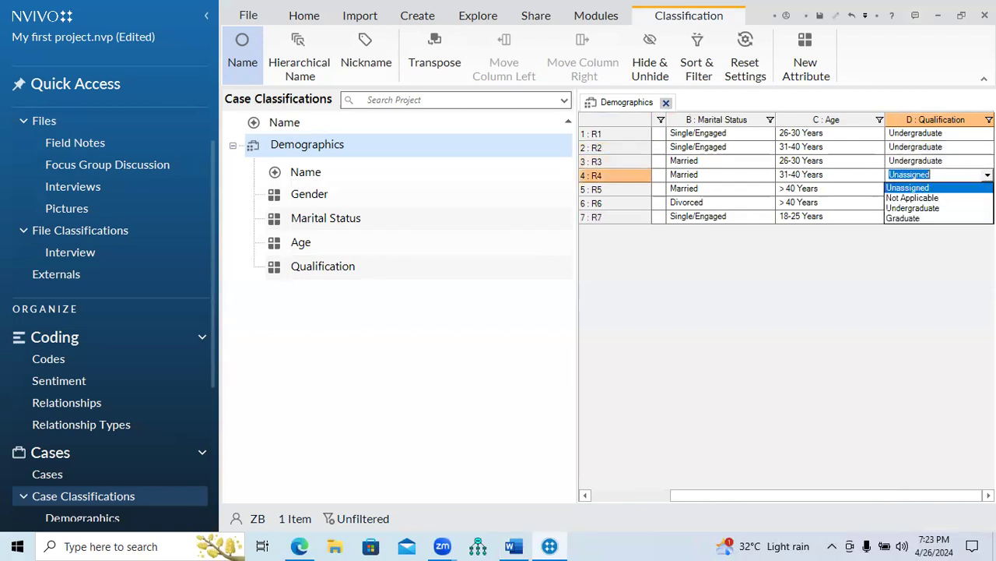
pyautogui.click(932, 217)
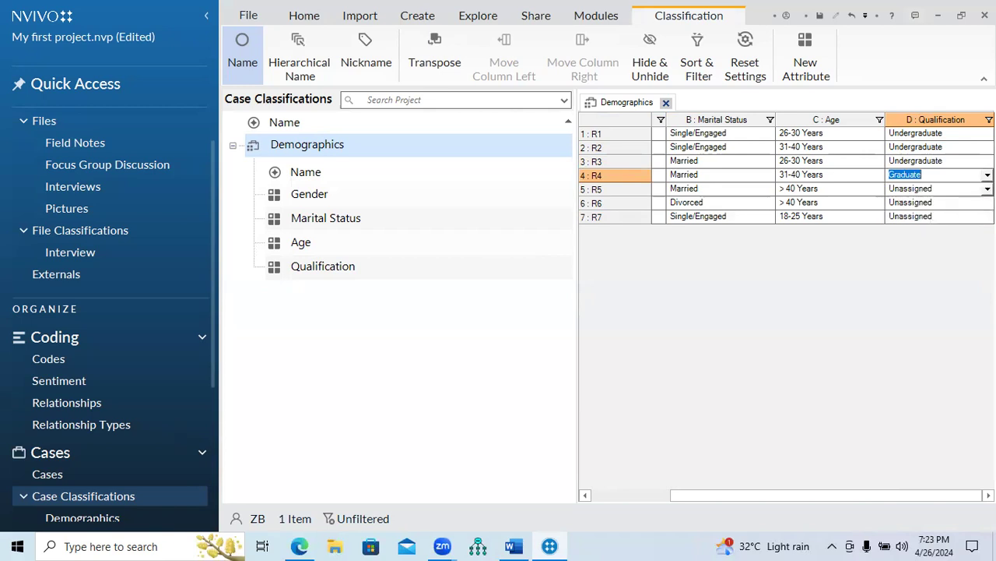
pyautogui.click(987, 189)
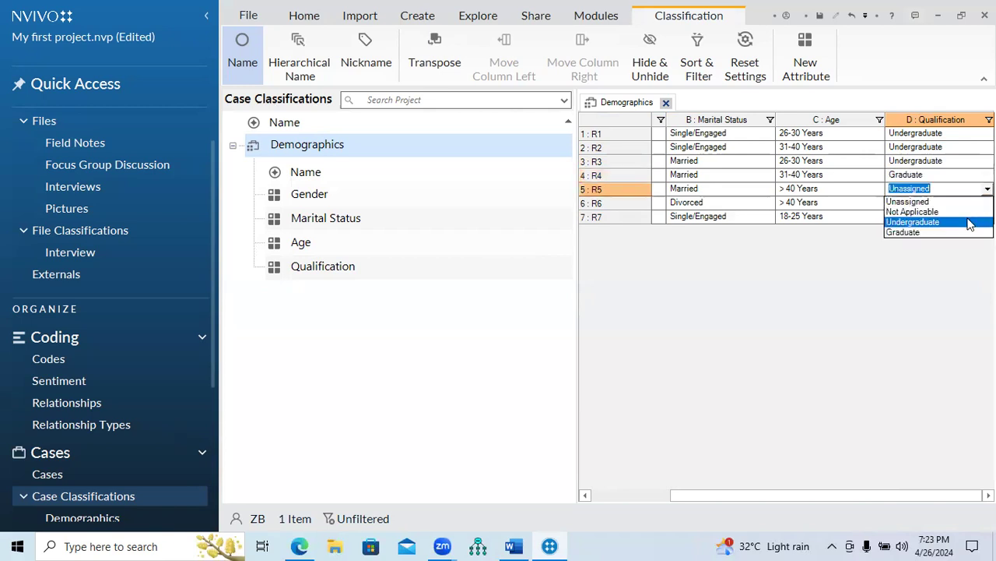
pyautogui.click(933, 218)
pyautogui.click(987, 202)
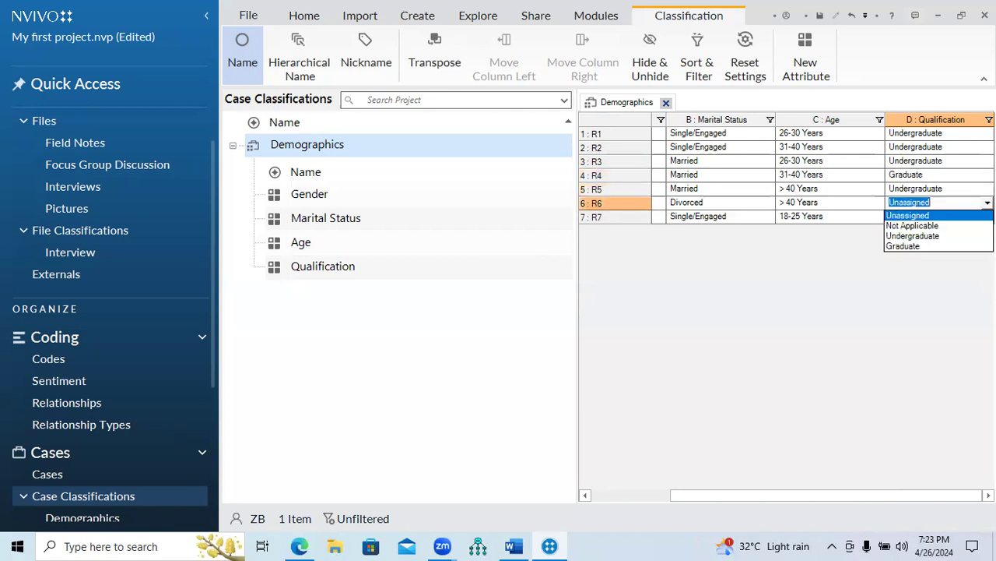
pyautogui.click(959, 231)
pyautogui.click(987, 216)
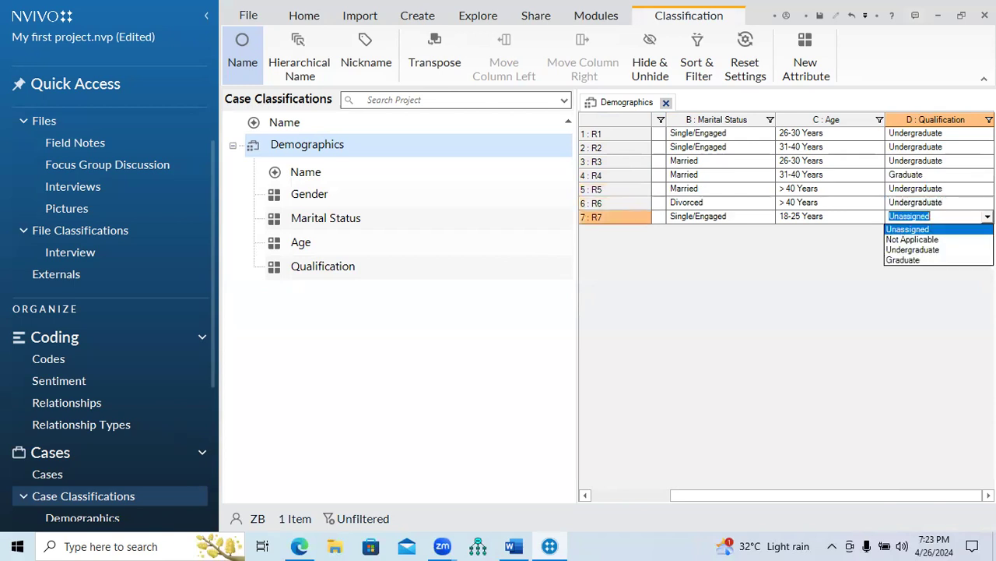
pyautogui.click(958, 250)
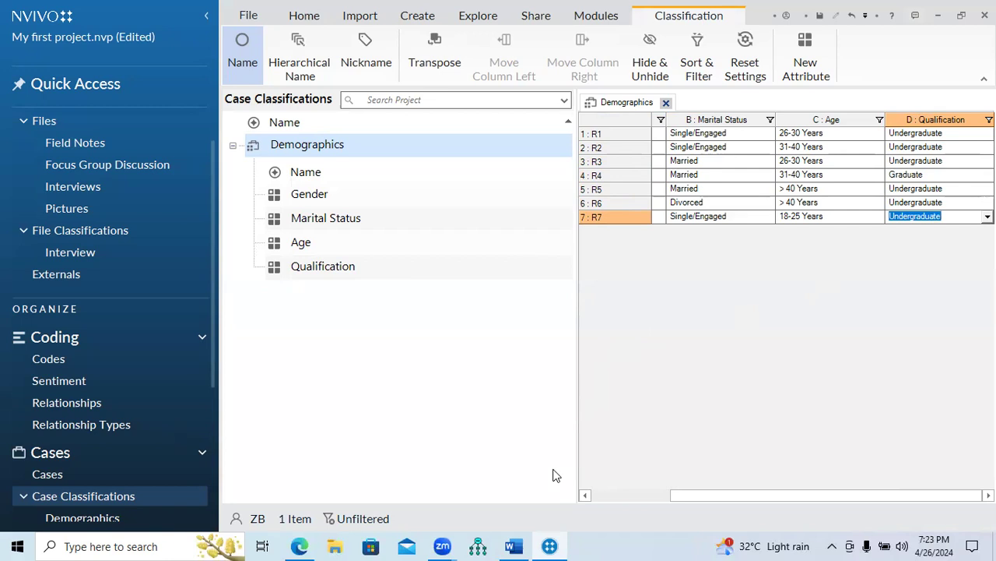
# - Switch to the Word guide and review the section on assigning attribute values, through the example of the filled-in Demographics sheet
pyautogui.click(515, 546)
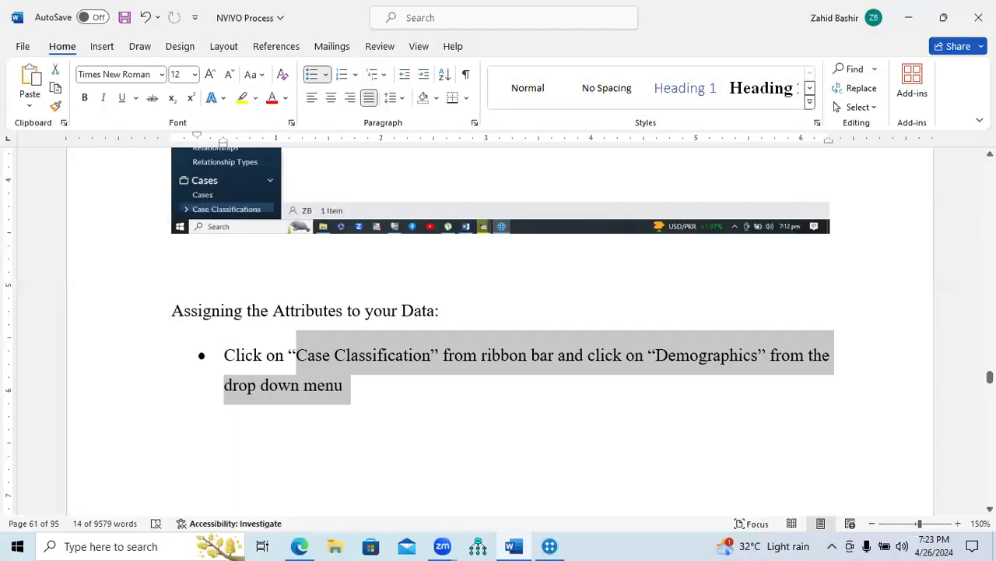
pyautogui.scroll(-5, 499, 327)
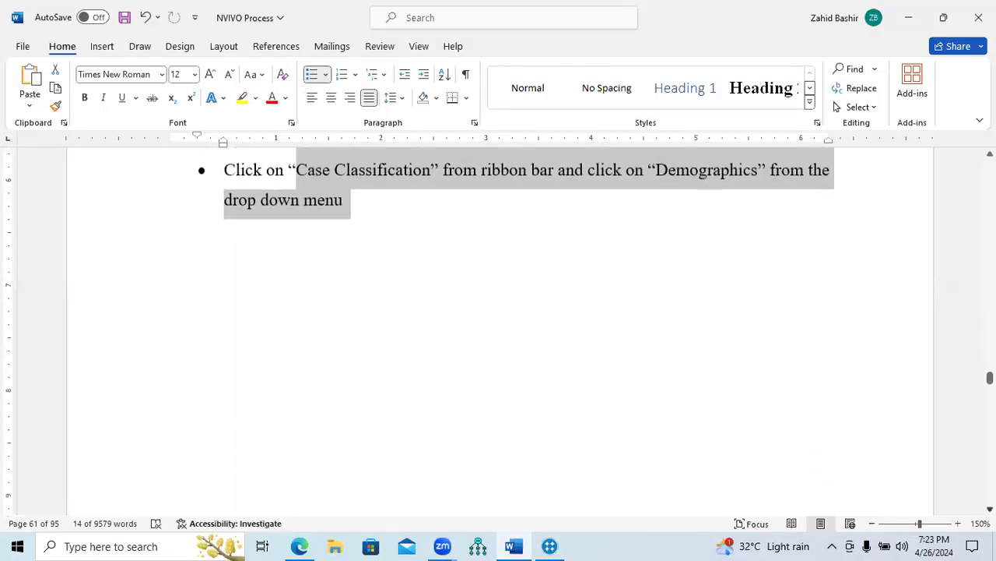
pyautogui.scroll(-4, 499, 327)
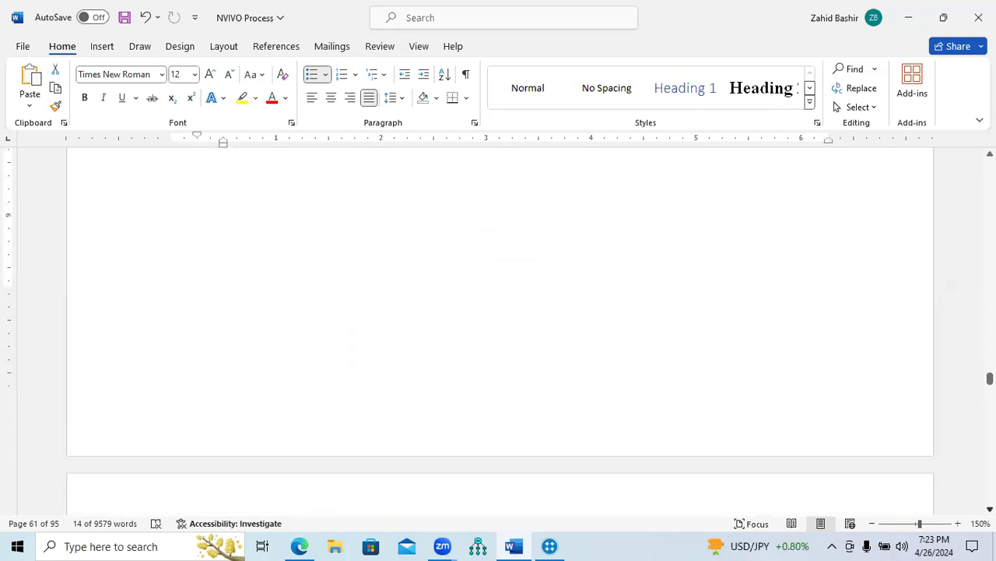
pyautogui.scroll(-4, 527, 331)
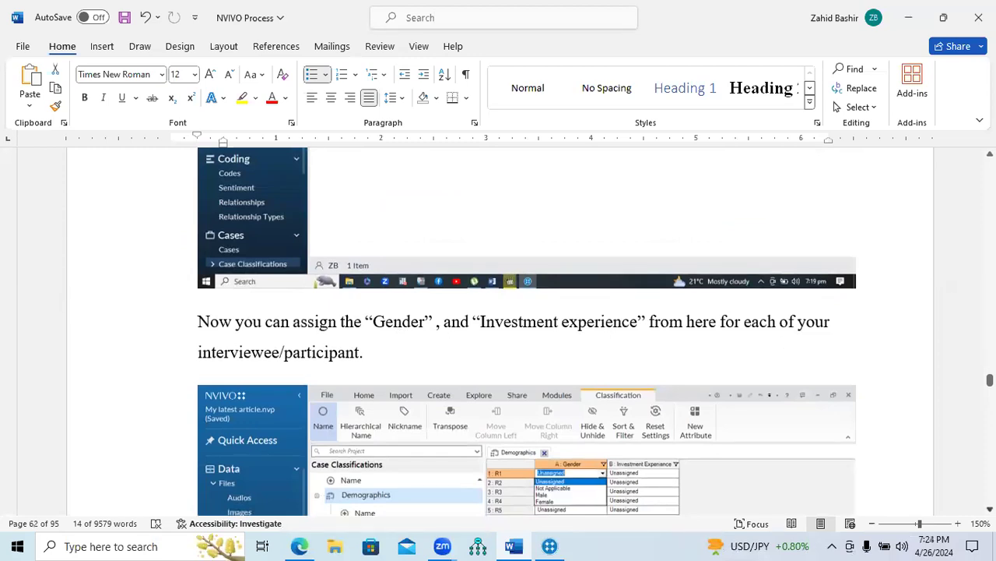
pyautogui.scroll(-5, 527, 332)
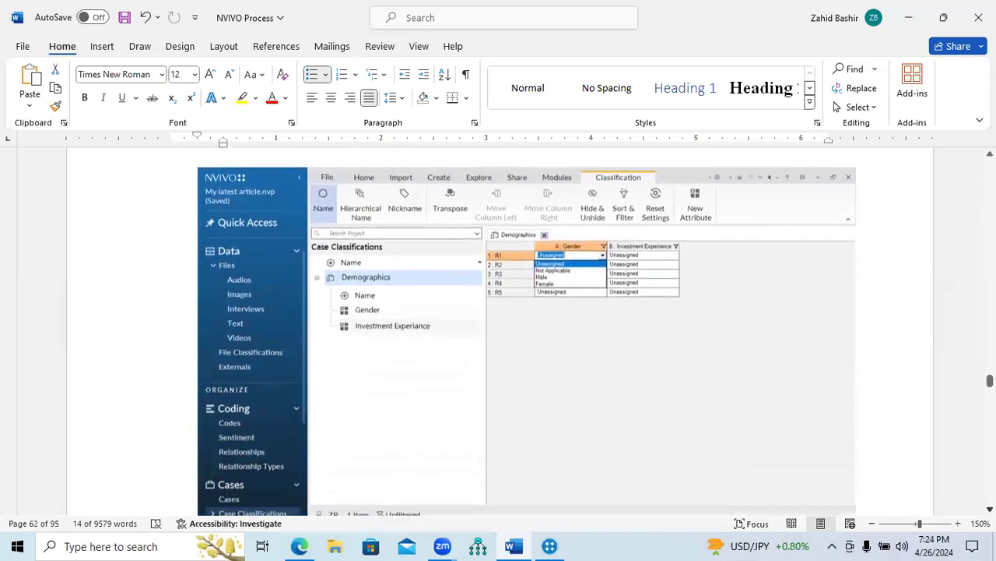
pyautogui.scroll(-6, 379, 313)
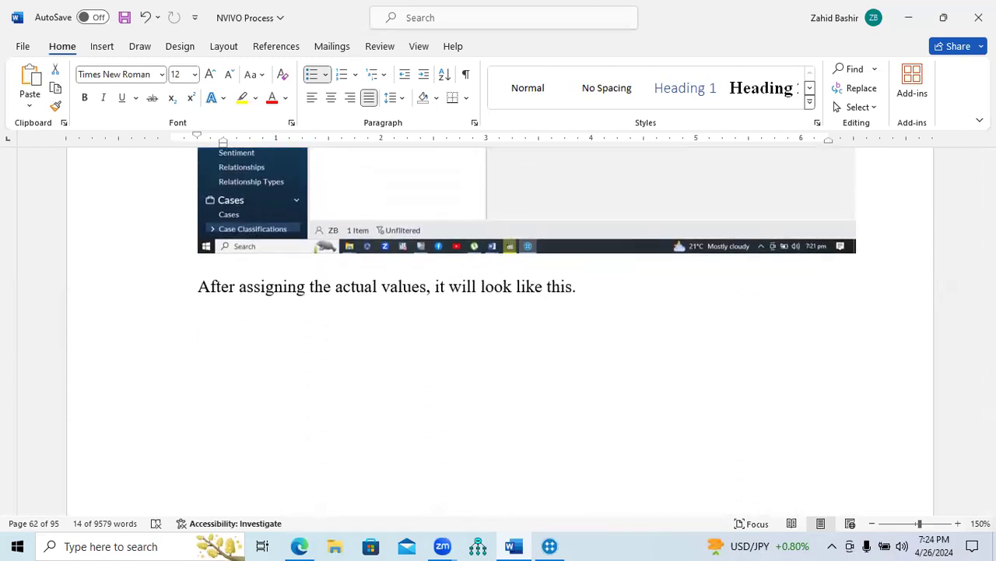
pyautogui.scroll(-2, 527, 327)
pyautogui.scroll(-8, 499, 331)
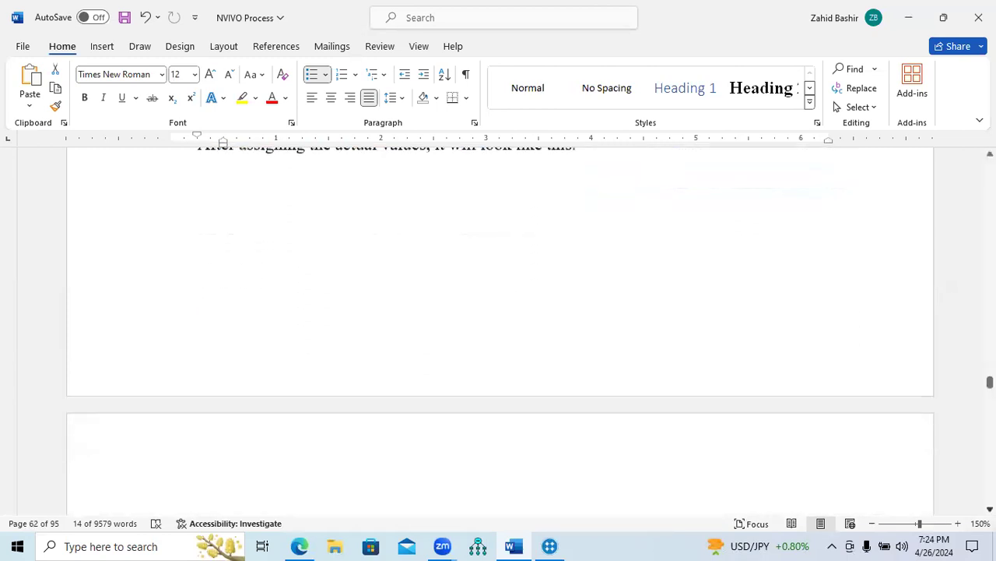
pyautogui.scroll(-10, 499, 331)
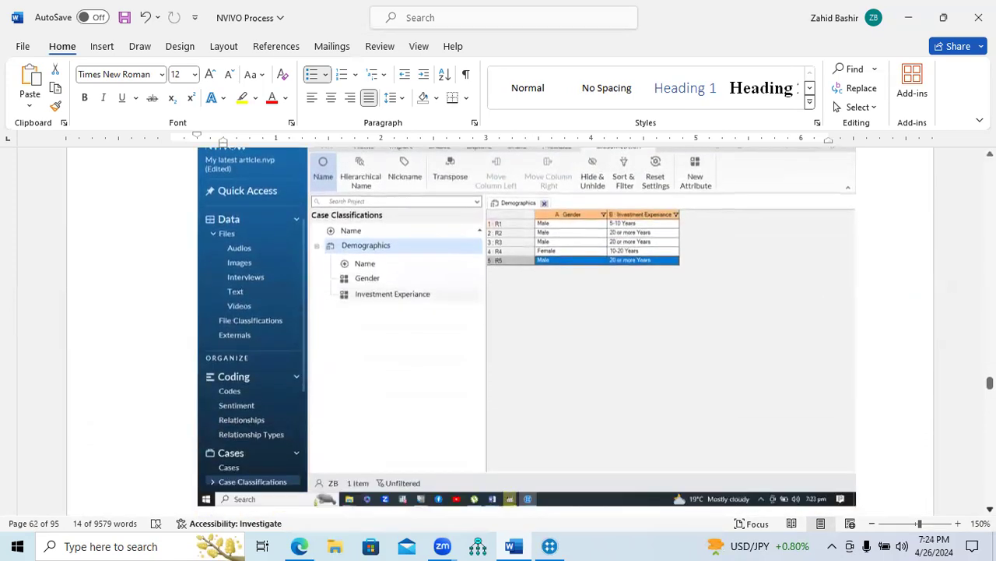
pyautogui.scroll(-3, 500, 331)
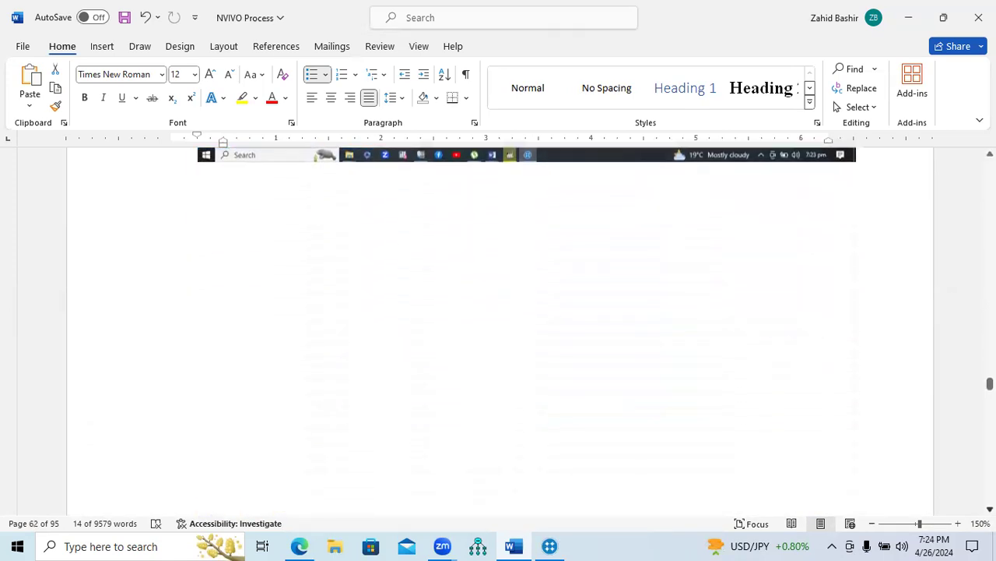
pyautogui.scroll(-4, 500, 331)
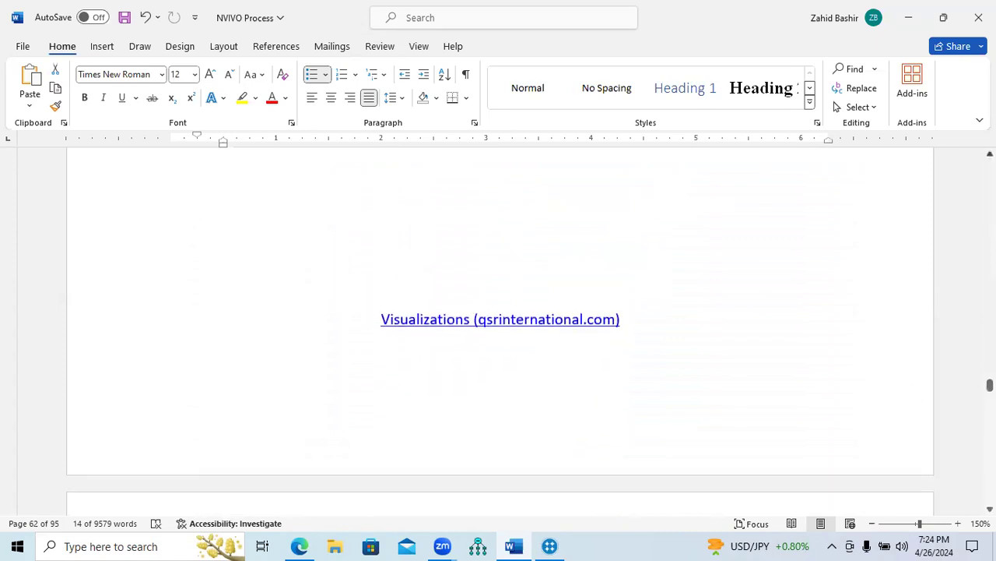
pyautogui.scroll(2, 989, 385)
pyautogui.scroll(2, 500, 331)
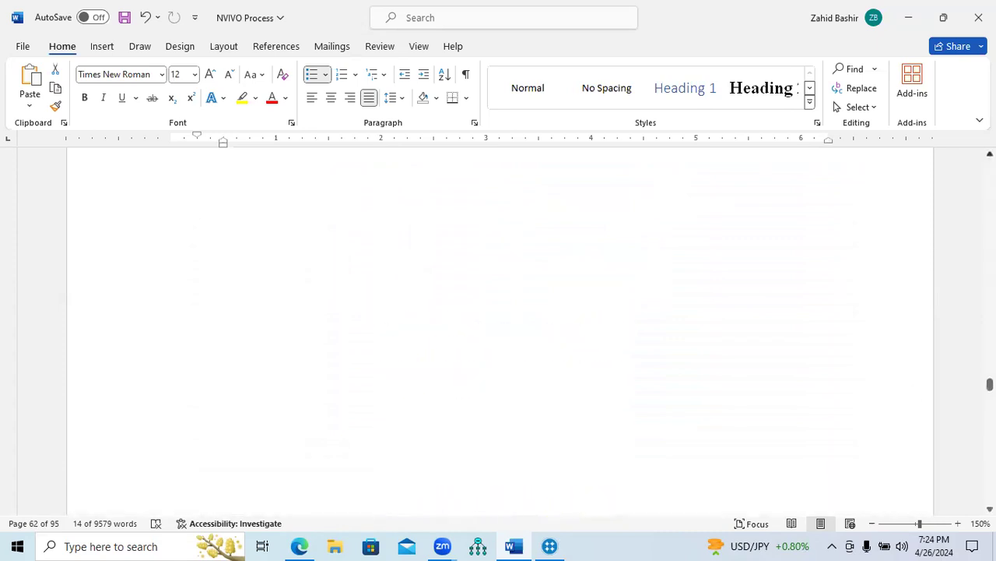
# - Switch back to NVivo and start a new chart of files by attribute value for an attribute
pyautogui.click(551, 546)
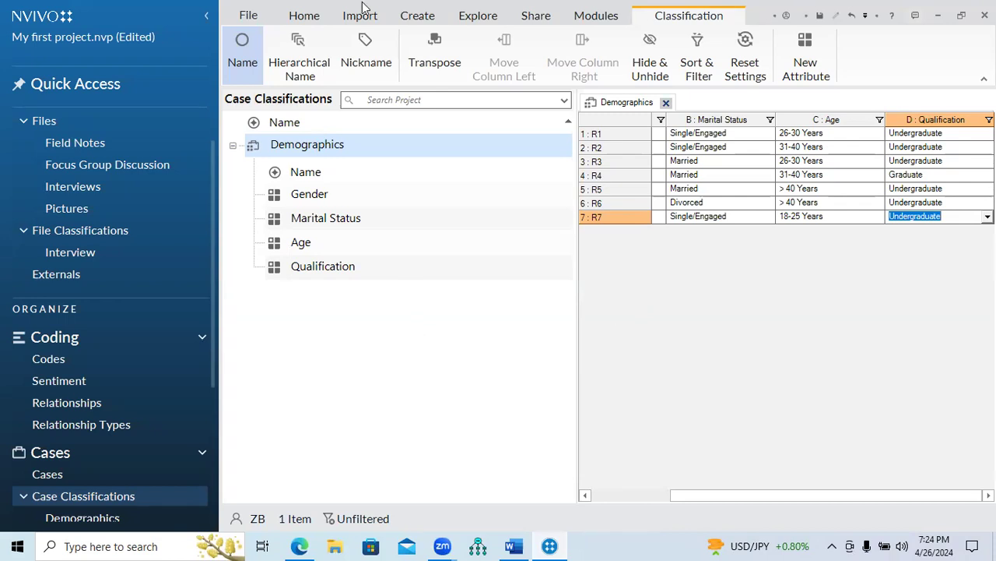
pyautogui.click(475, 18)
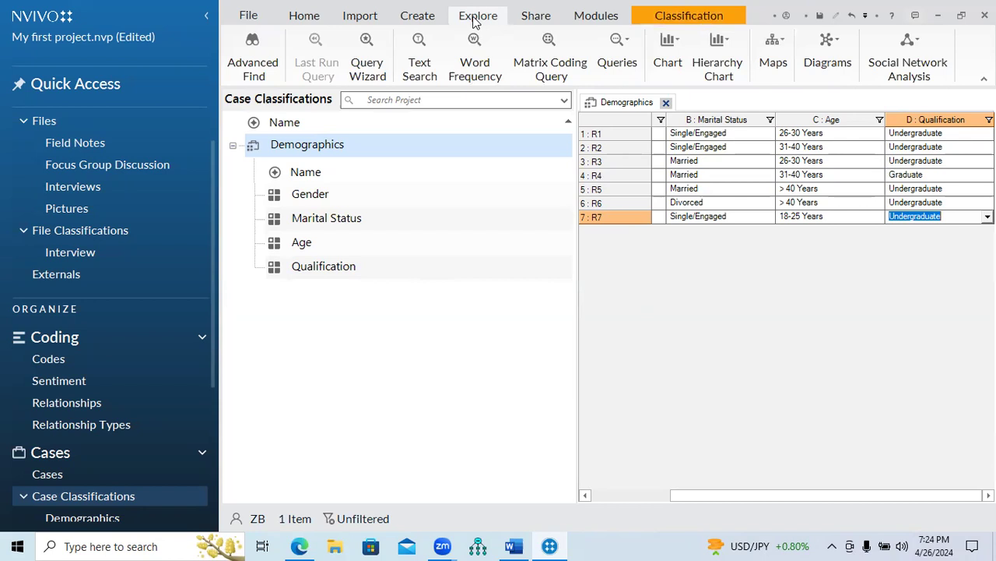
pyautogui.click(668, 62)
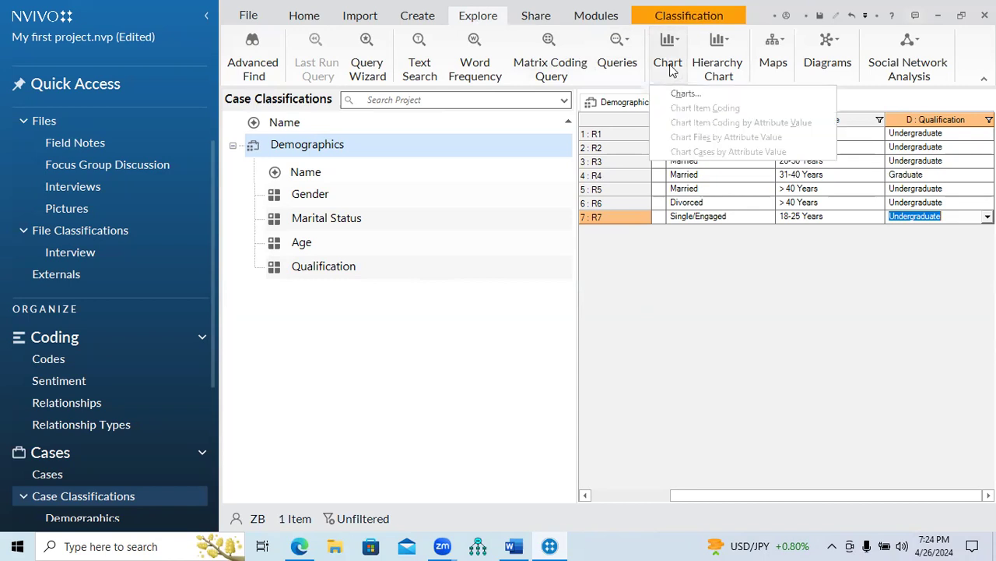
pyautogui.click(684, 93)
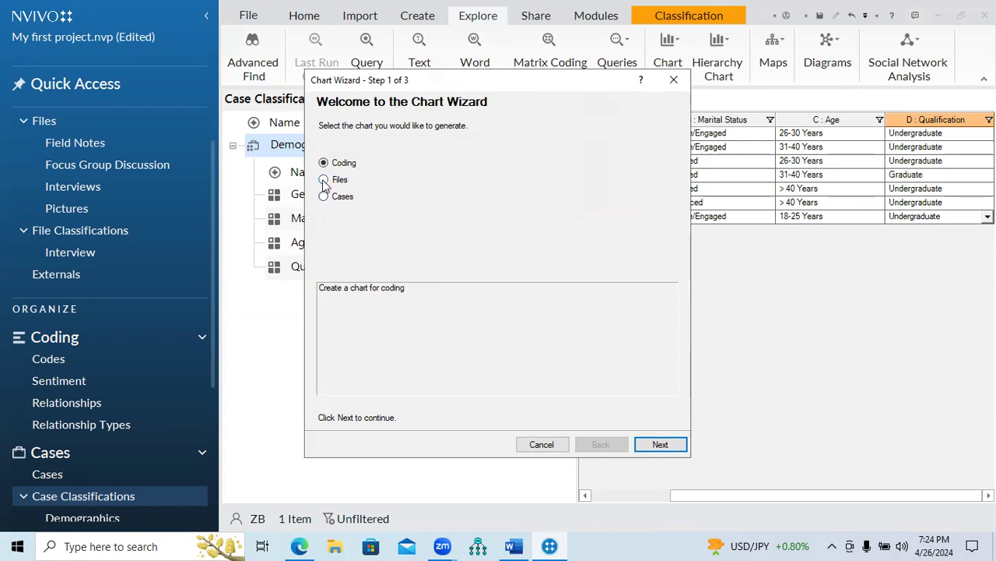
pyautogui.click(324, 180)
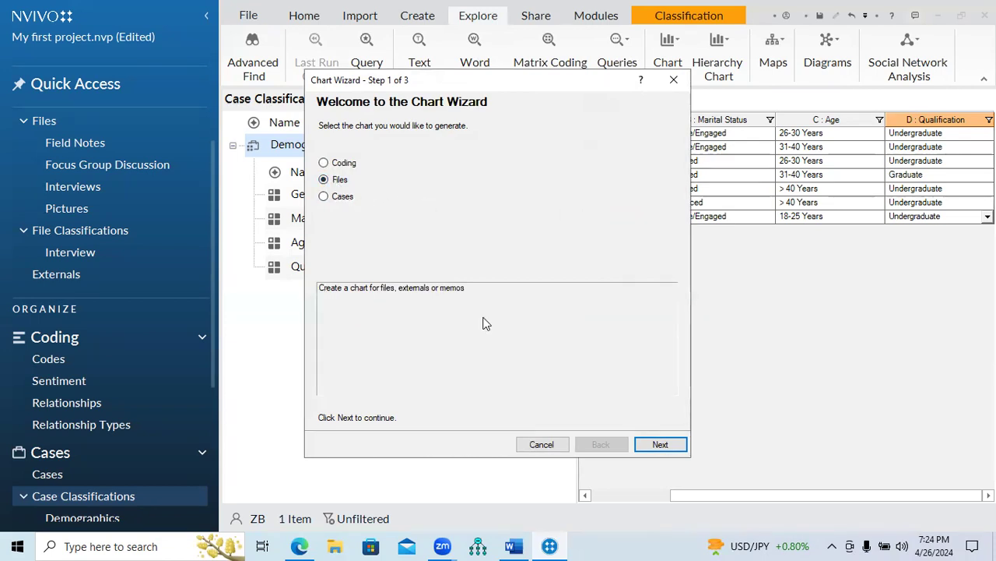
pyautogui.click(659, 445)
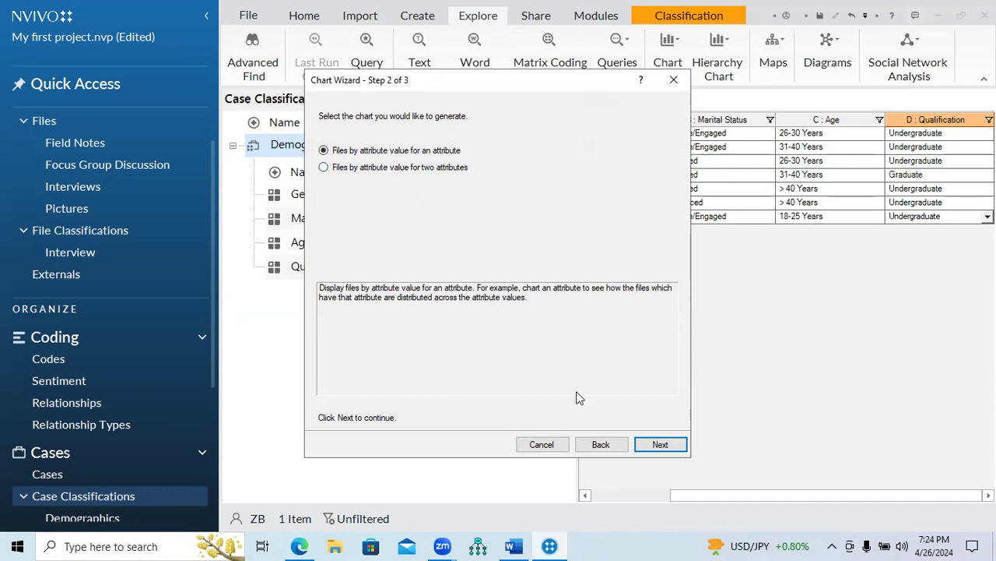
pyautogui.click(659, 444)
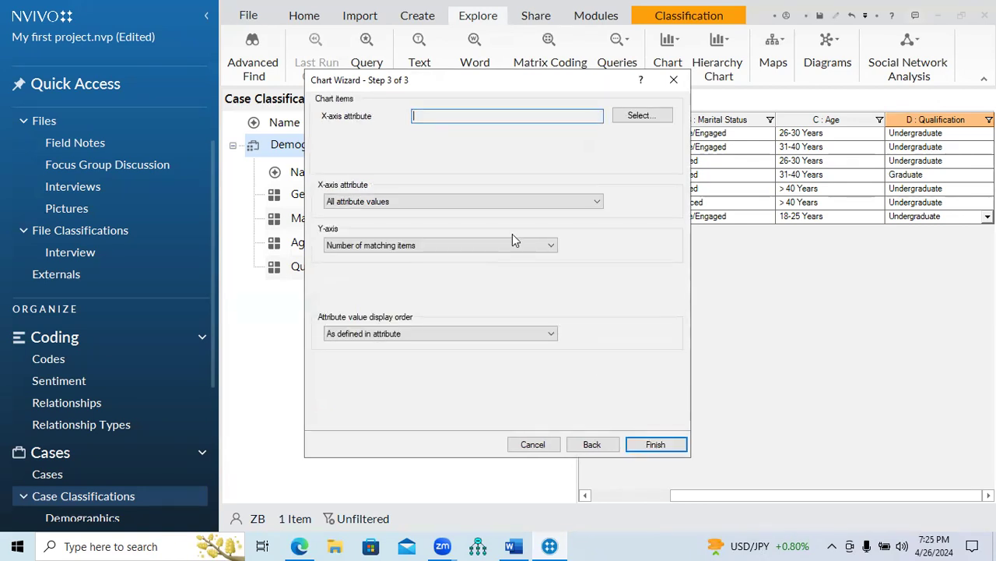
# - Choose the Interview classification's Location attribute for the X-axis and generate the chart
pyautogui.click(630, 117)
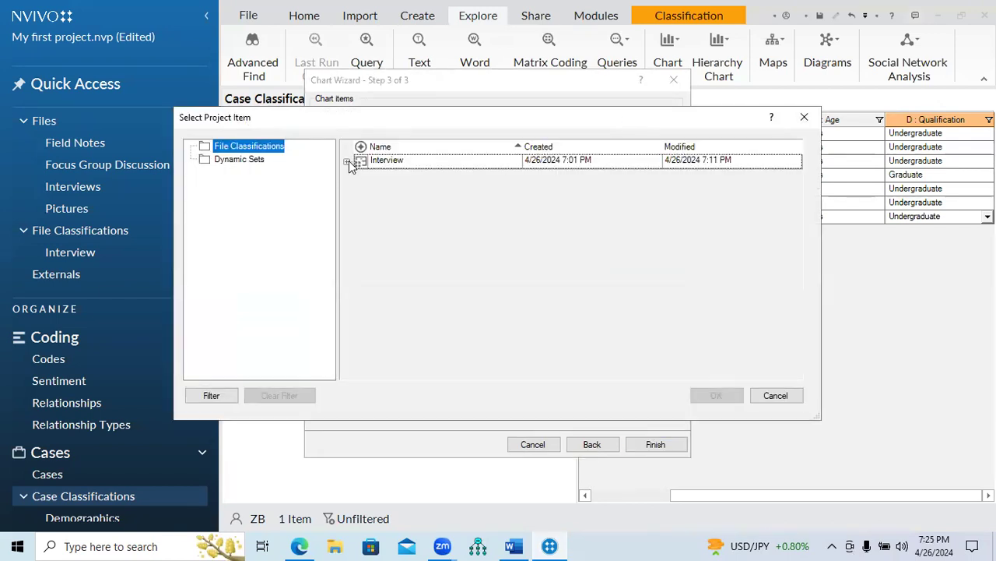
pyautogui.click(347, 162)
pyautogui.click(395, 195)
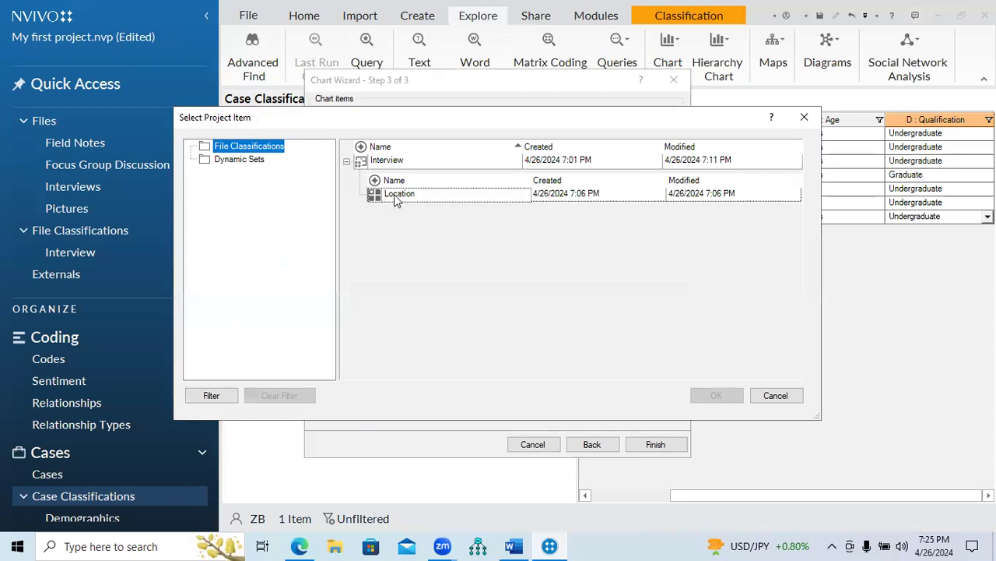
pyautogui.click(399, 200)
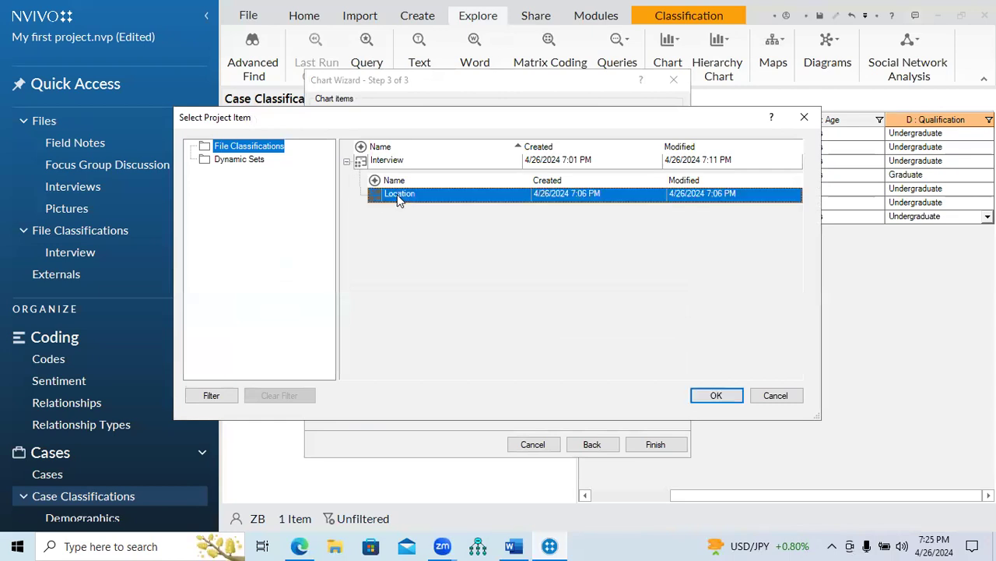
pyautogui.click(708, 393)
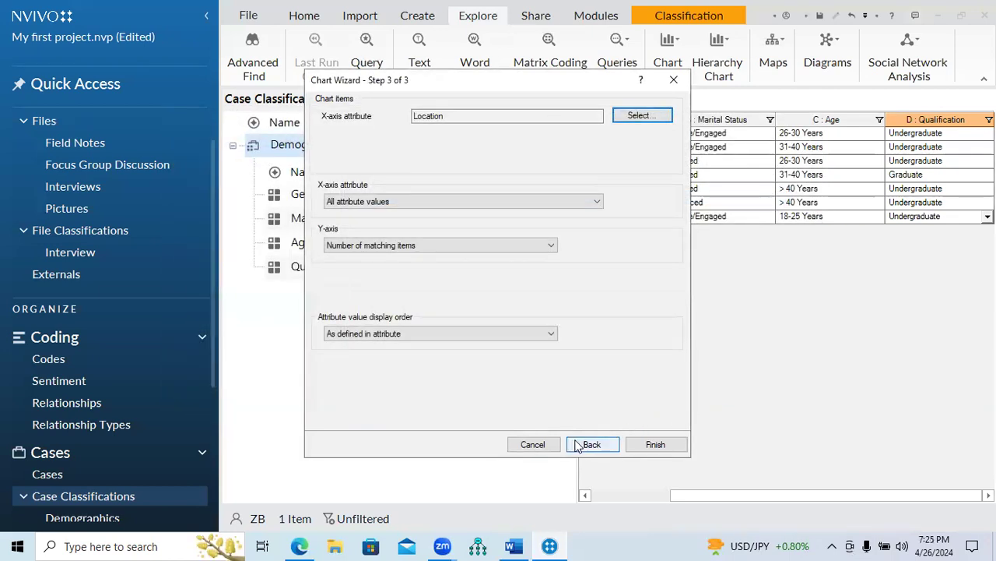
pyautogui.click(658, 445)
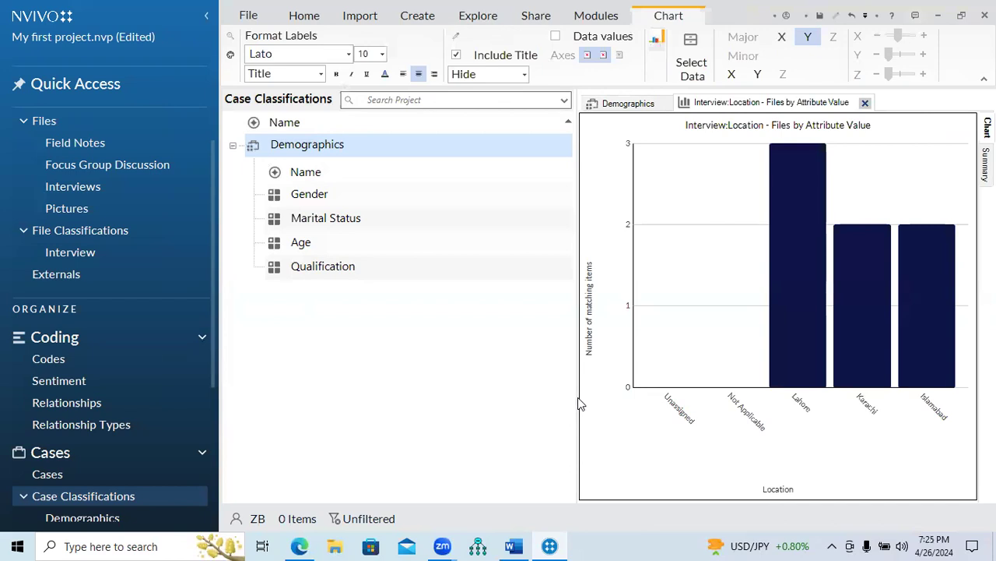
# - Widen the chart's viewing area and accept the reminder to save the project
pyautogui.moveTo(576, 398); pyautogui.dragTo(397, 379)
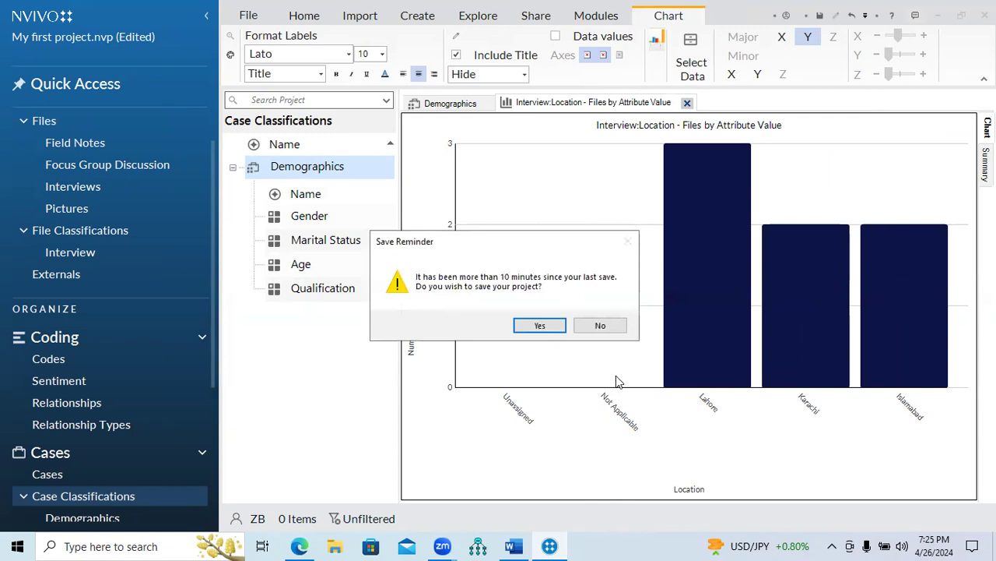
pyautogui.click(540, 326)
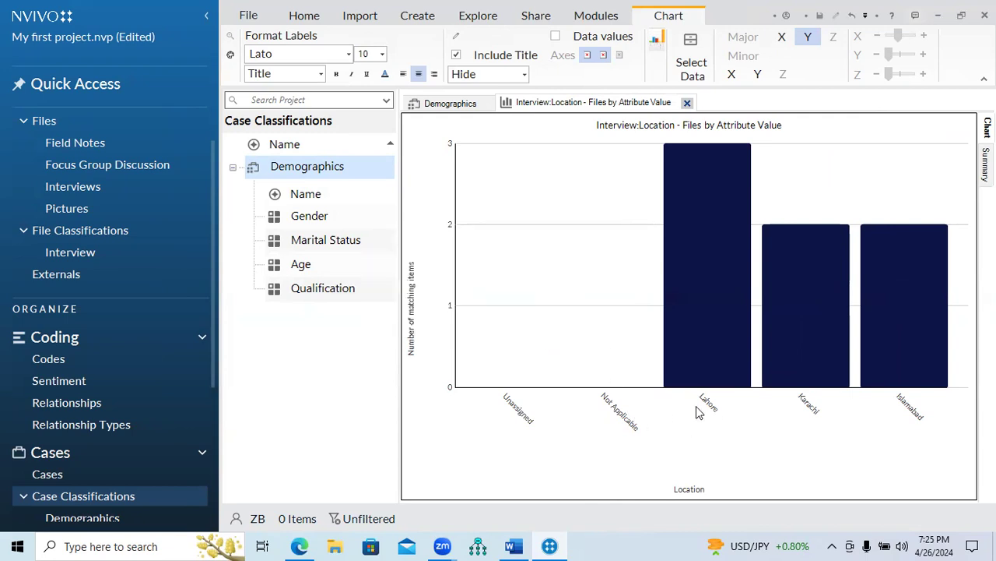